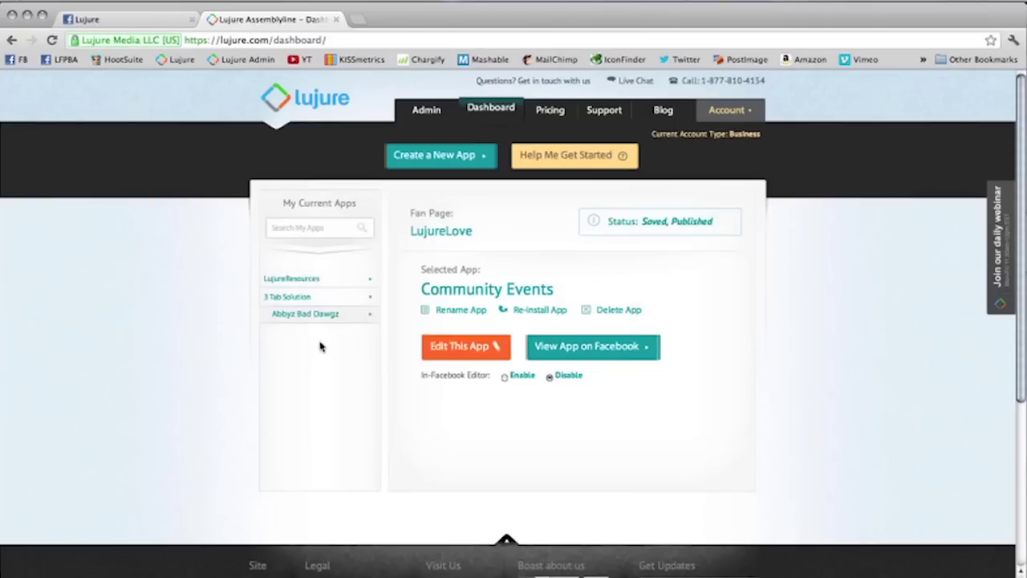
Step: Open the Abbyz Bad Dawgz page's existing Welcome app, then return to the dashboard
click(319, 315)
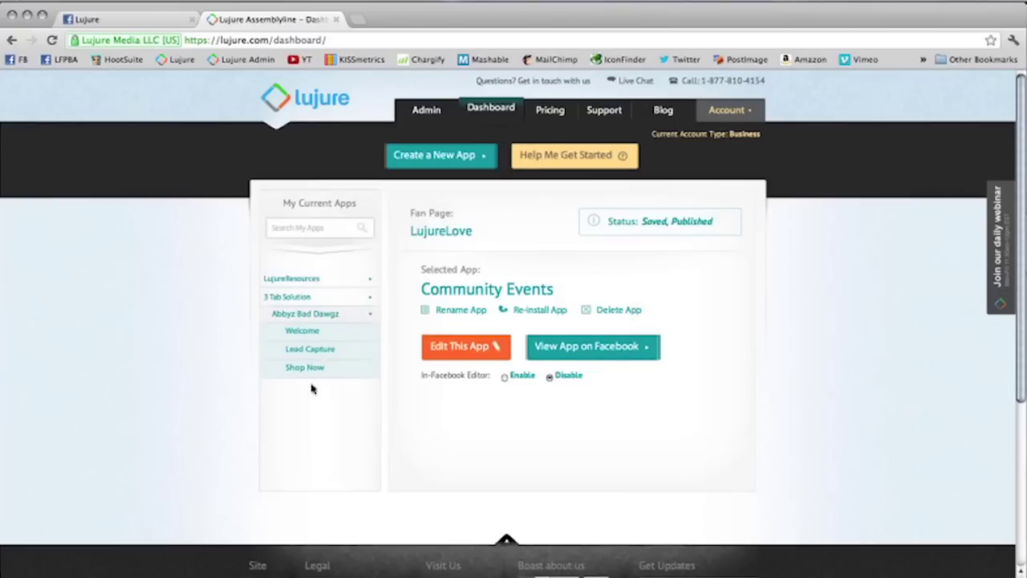
click(313, 331)
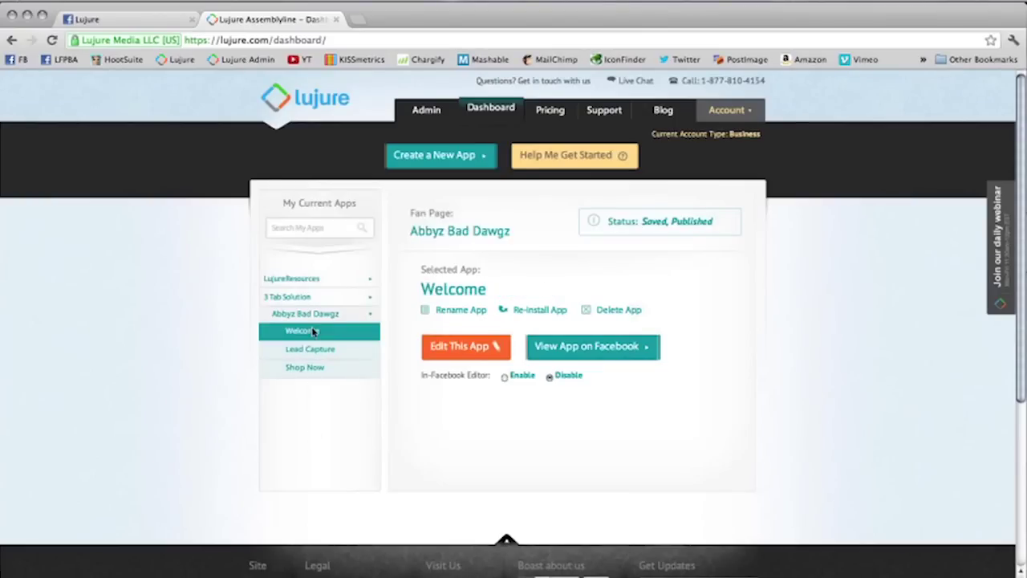
click(485, 351)
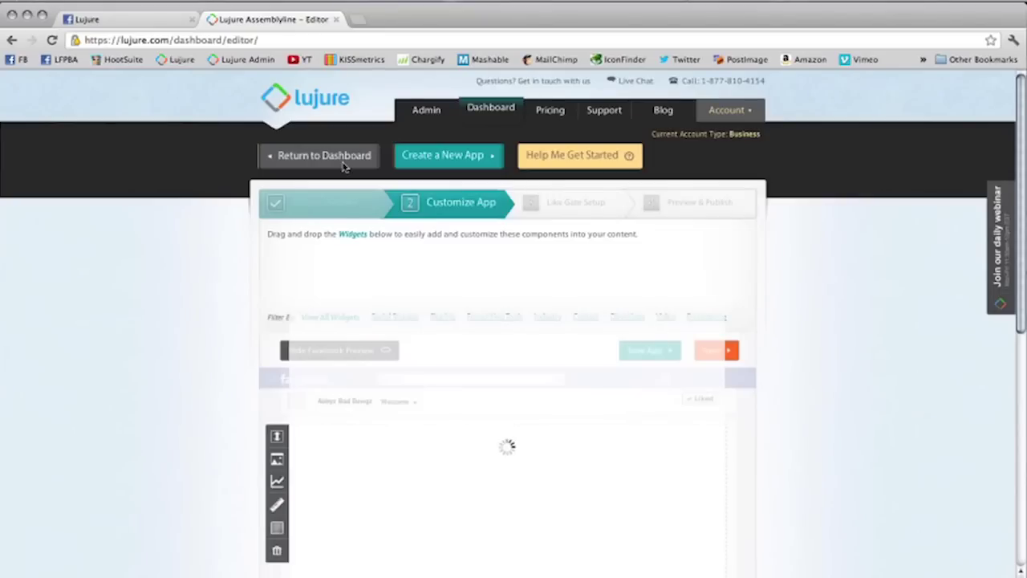
click(342, 164)
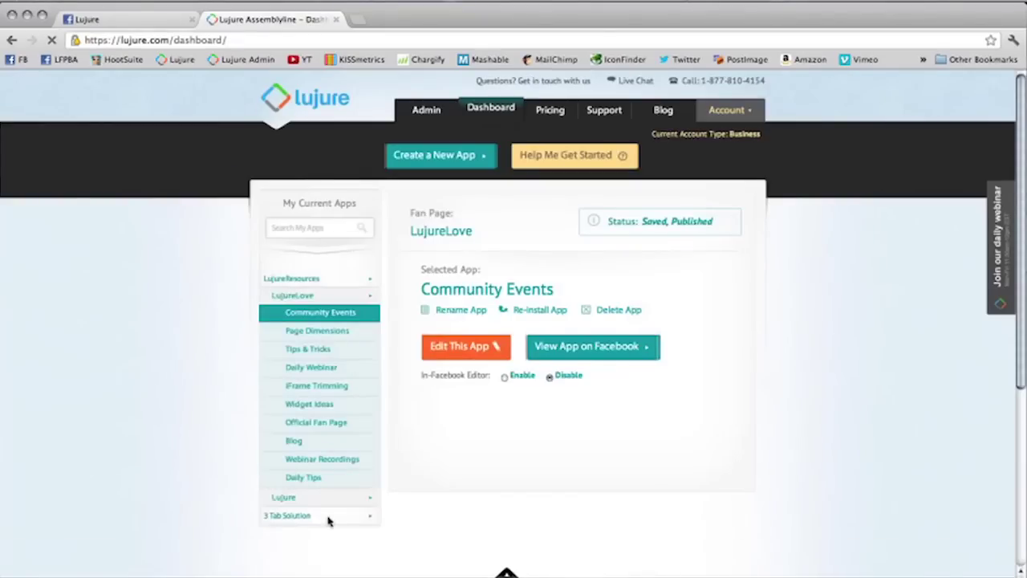
Step: Start a new app for the Alex's Athletics fan page
click(450, 169)
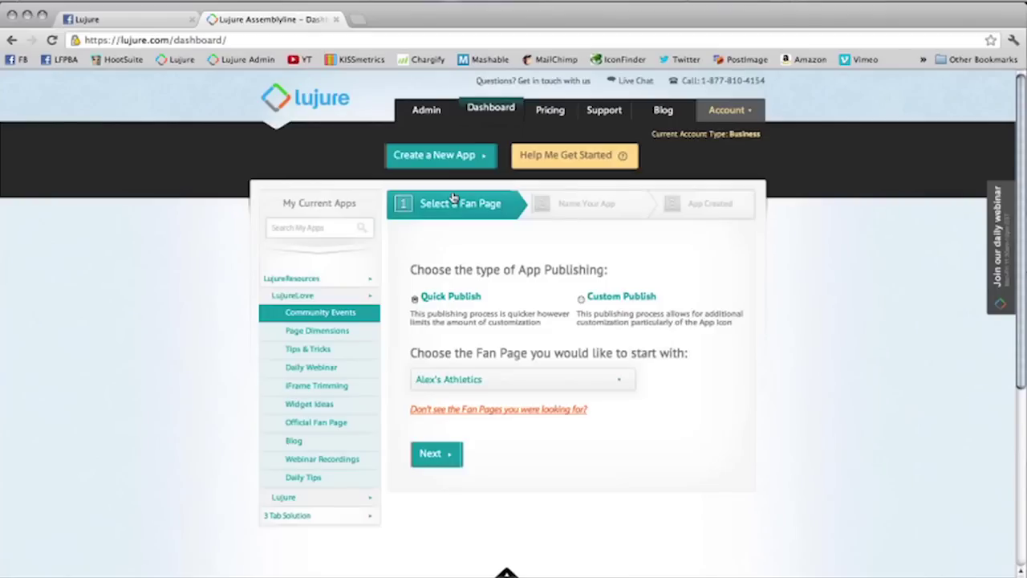
click(450, 388)
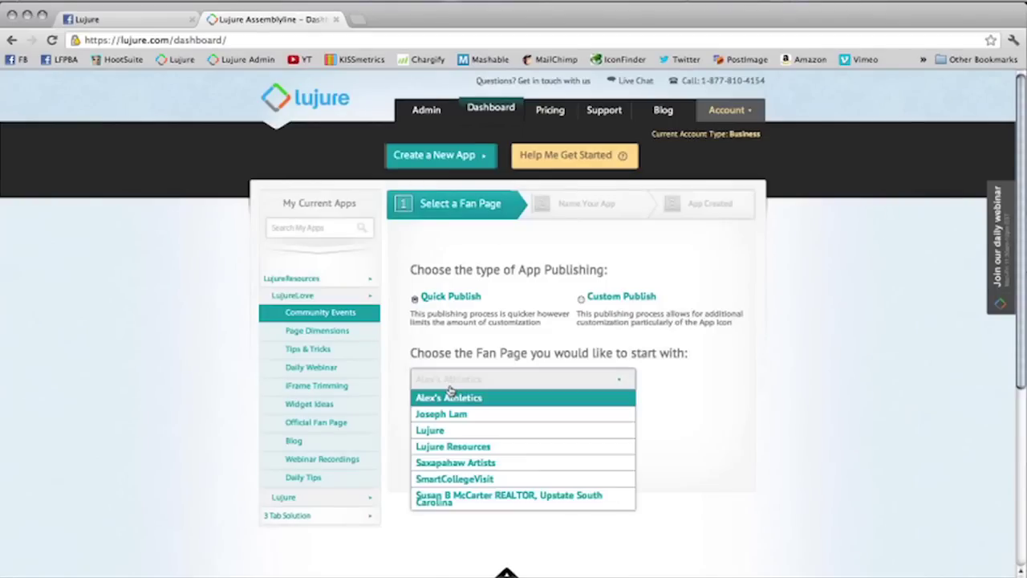
click(450, 395)
click(449, 453)
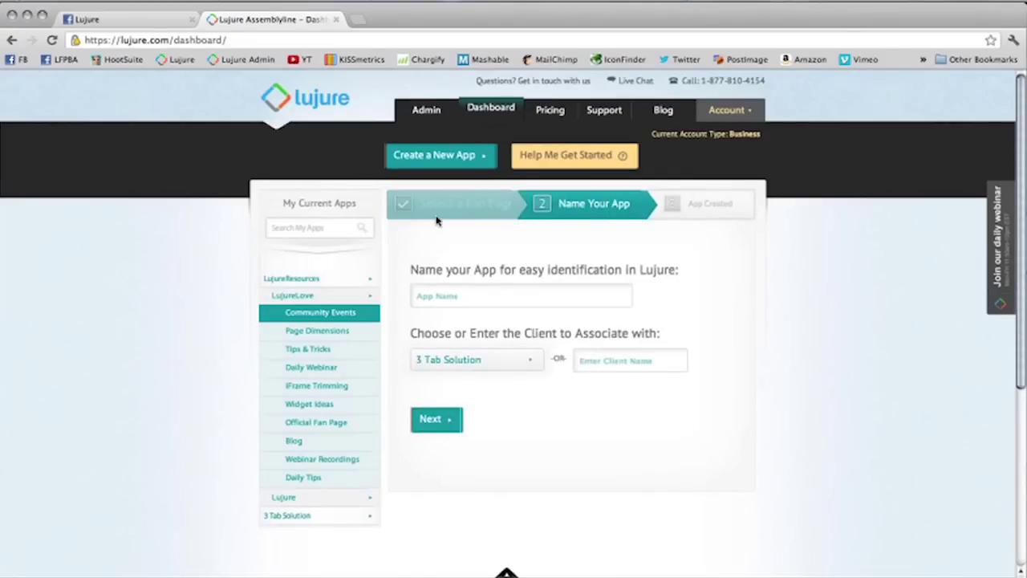
click(436, 218)
click(467, 385)
click(469, 386)
click(437, 456)
Step: Name the app Welcome2 under the 3 Tab Solution client and start customizing it
click(481, 295)
text(Welcome2)
click(506, 362)
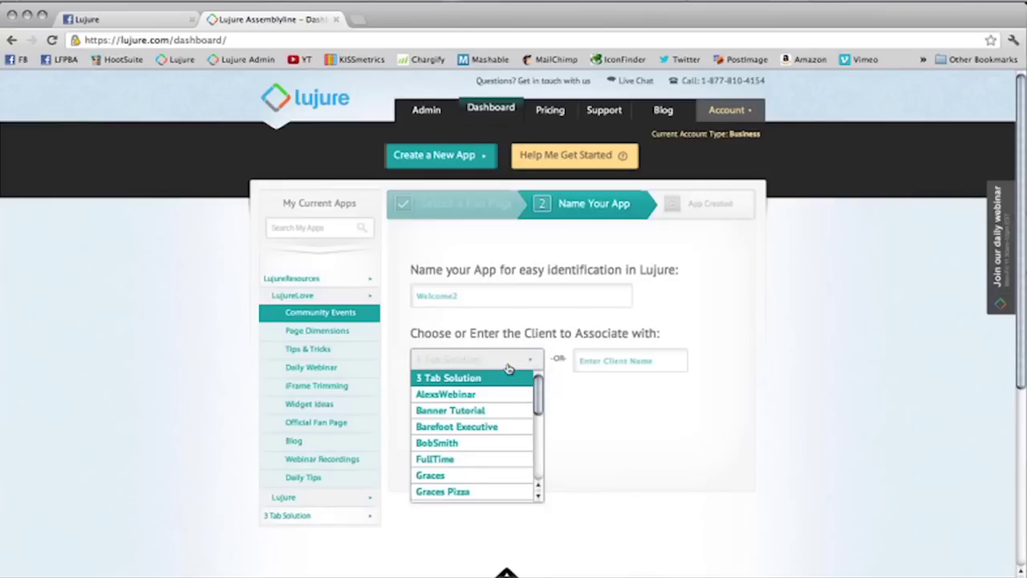
click(505, 377)
click(437, 417)
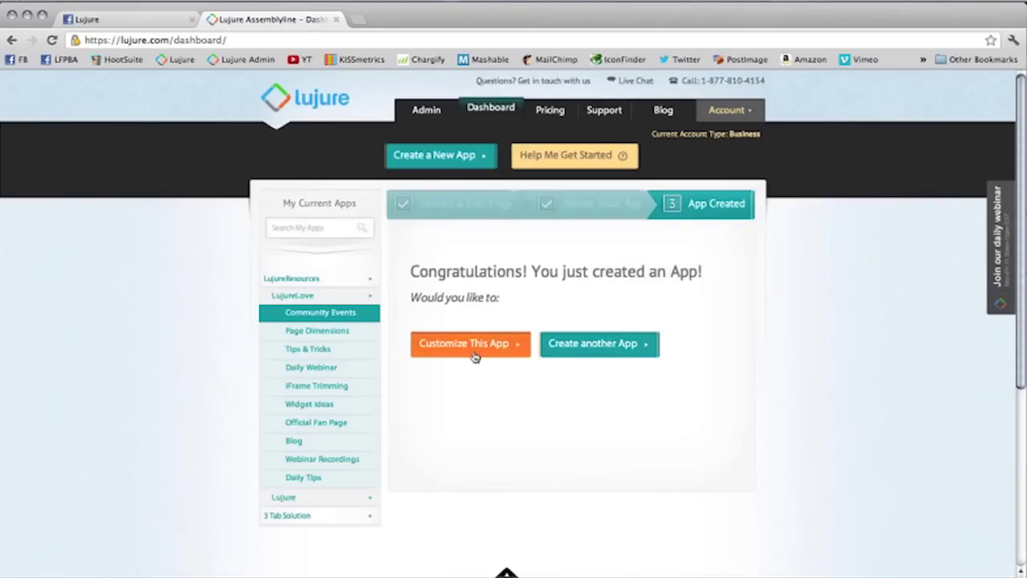
click(474, 351)
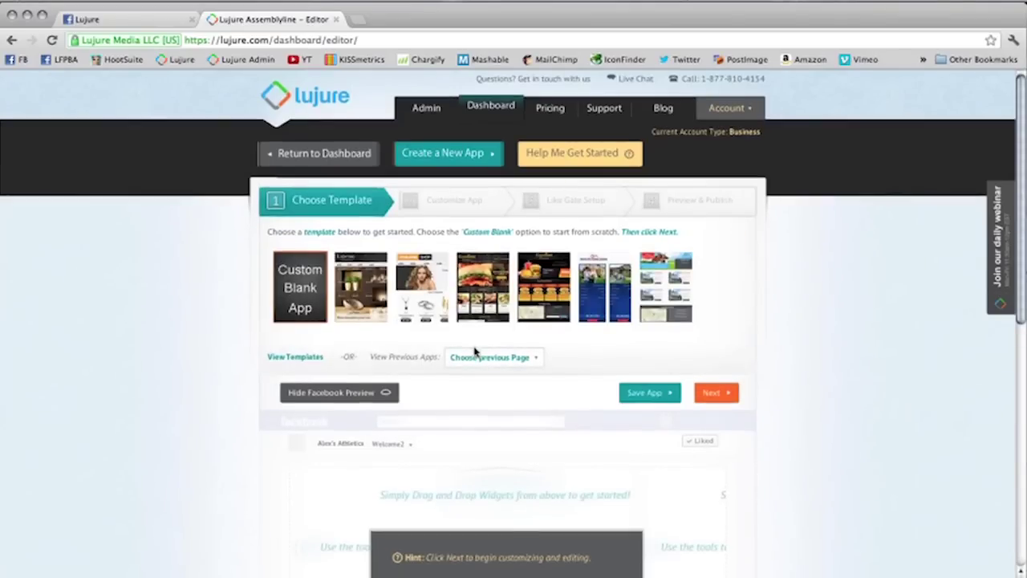
Step: Try applying the burger restaurant template
scroll(405, 383, down, 3)
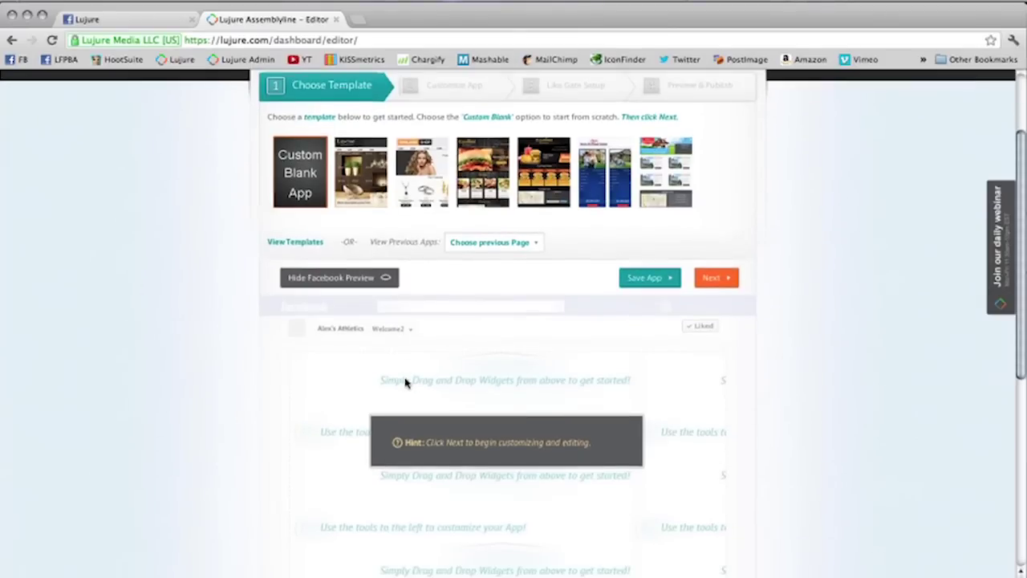
scroll(406, 383, up, 1)
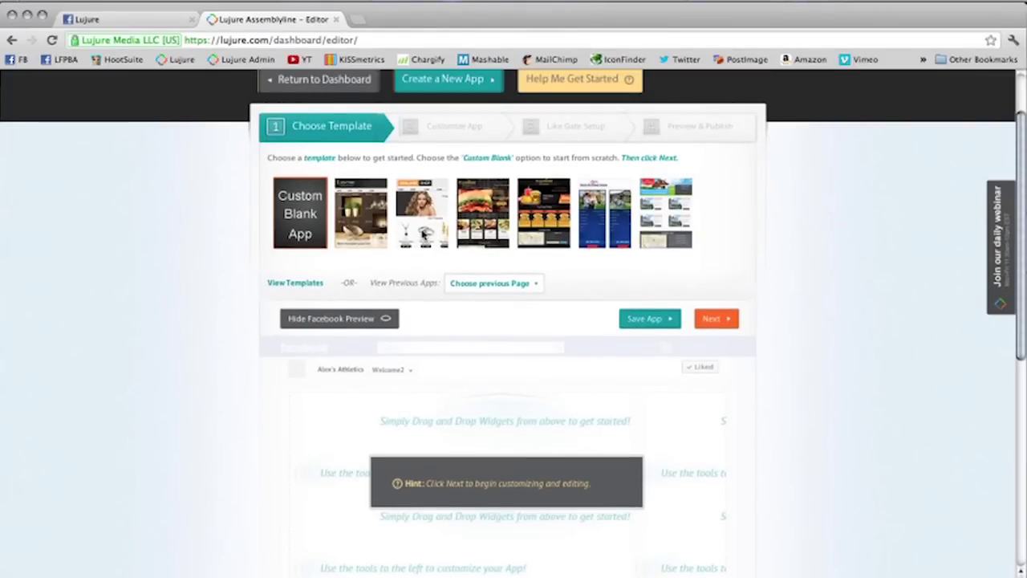
click(467, 213)
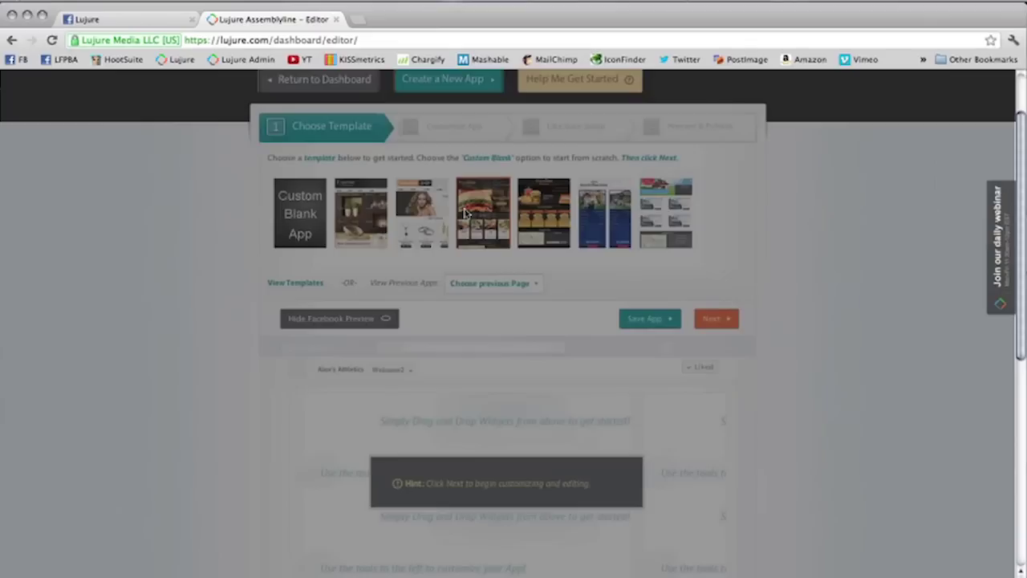
click(525, 358)
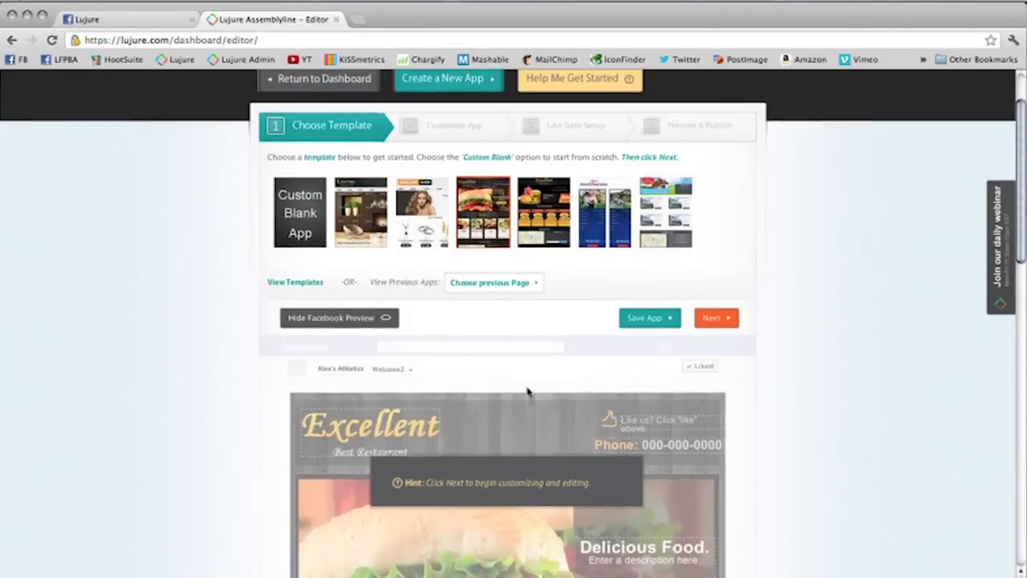
Step: Apply the Custom Blank App template instead and advance to the empty Customize App canvas
scroll(527, 391, down, 3)
scroll(527, 392, down, 5)
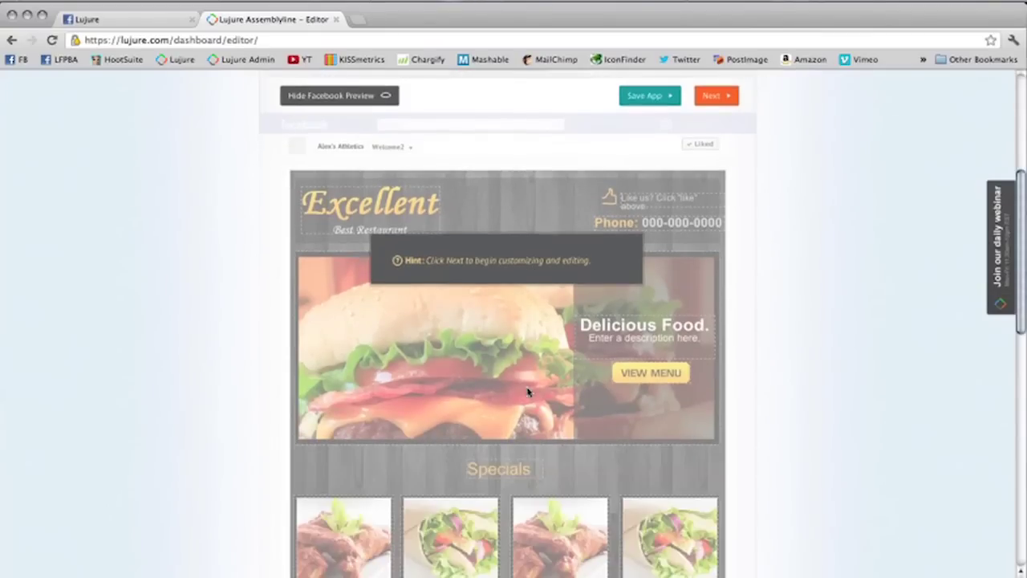
scroll(527, 393, up, 10)
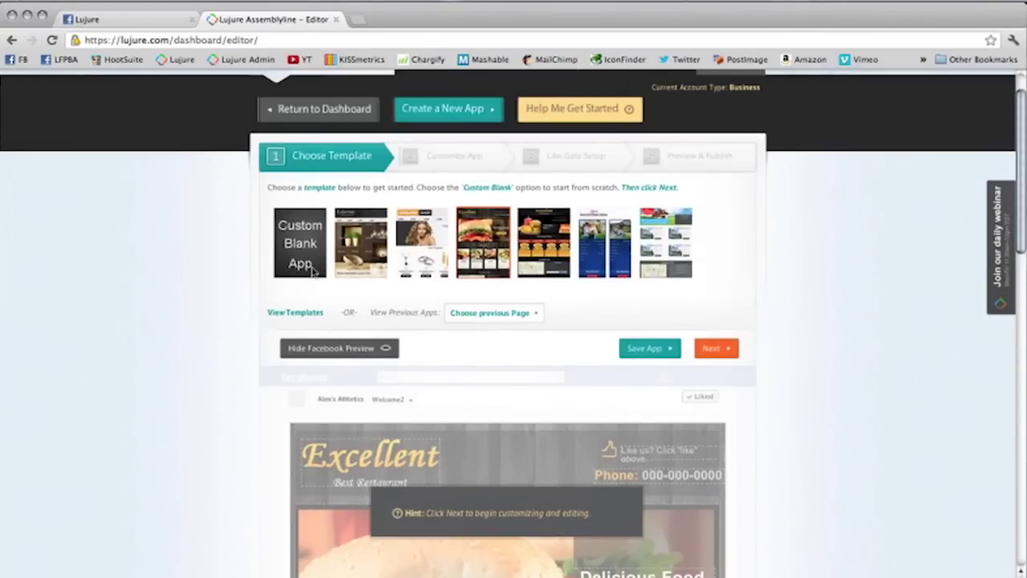
click(312, 271)
click(540, 365)
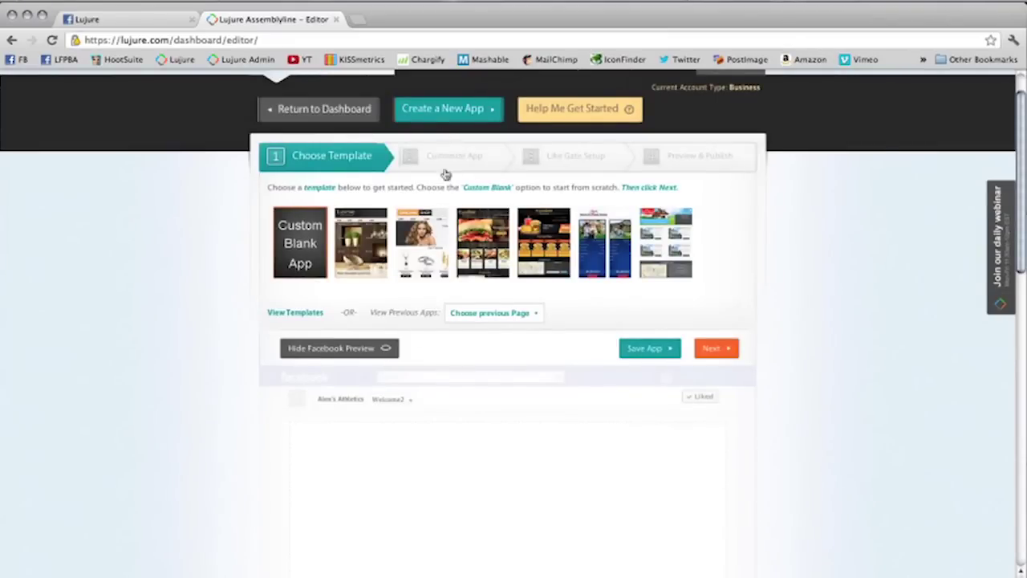
click(725, 349)
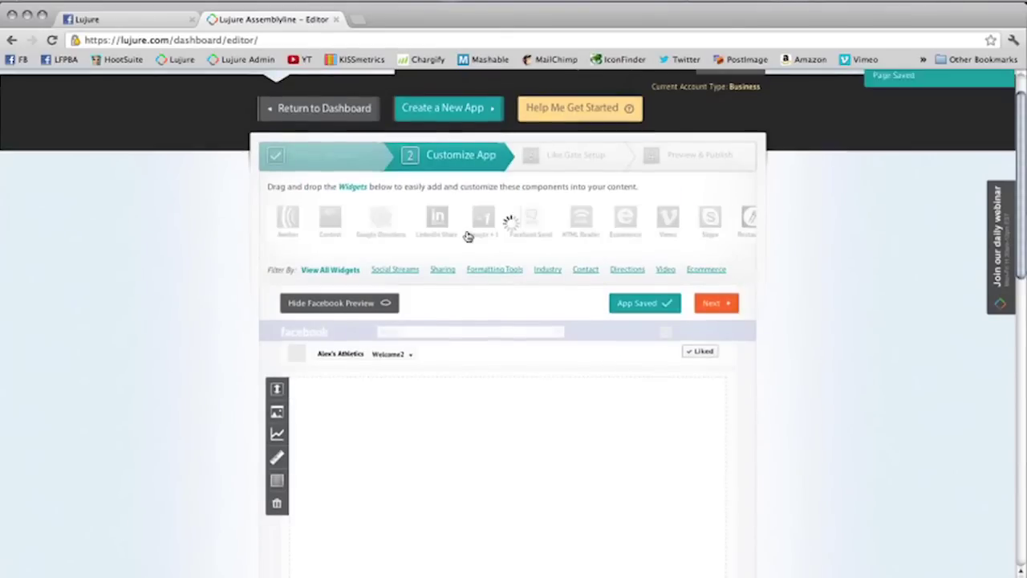
scroll(468, 236, down, 1)
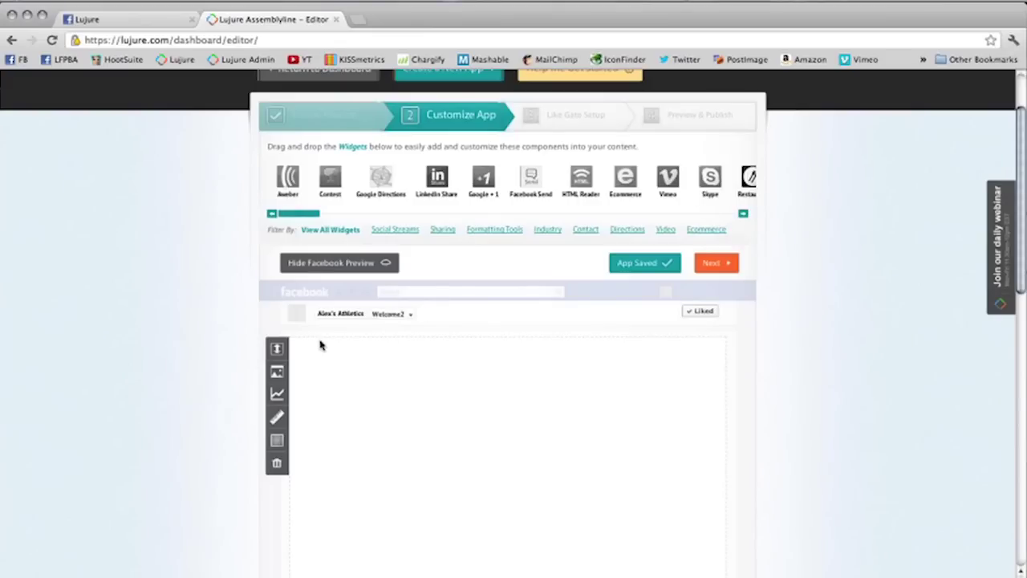
scroll(322, 341, down, 1)
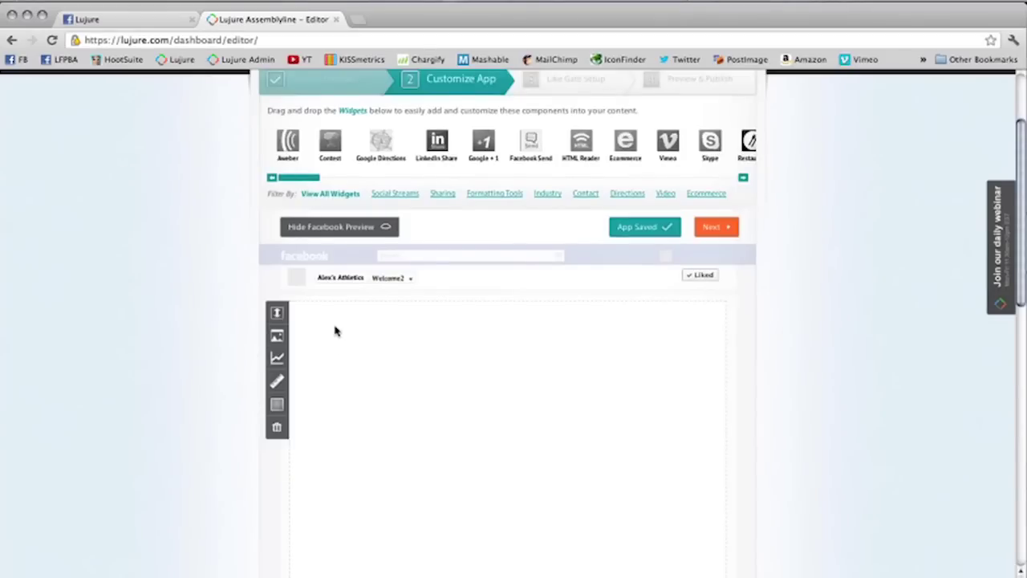
scroll(335, 330, down, 2)
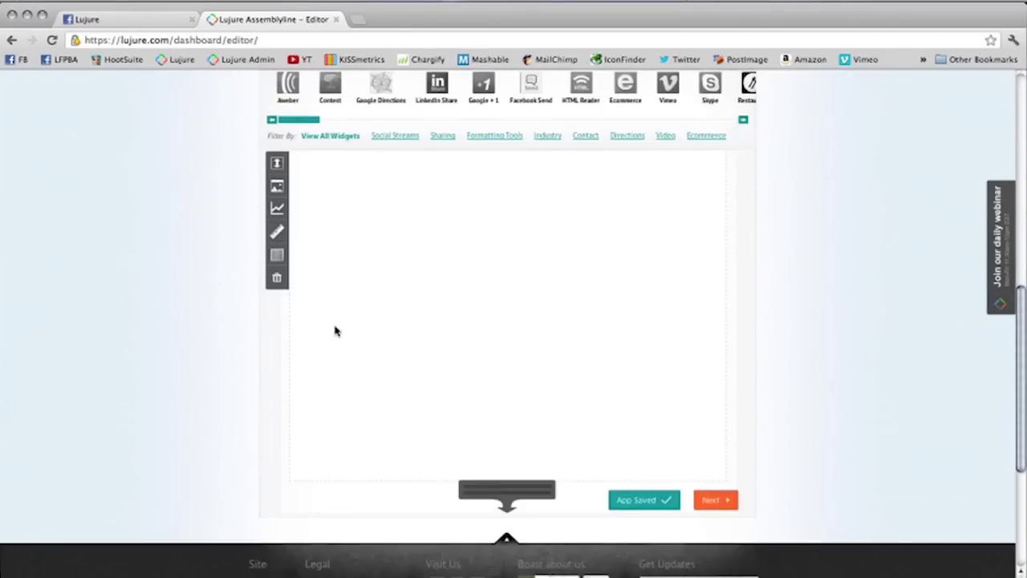
scroll(335, 330, up, 3)
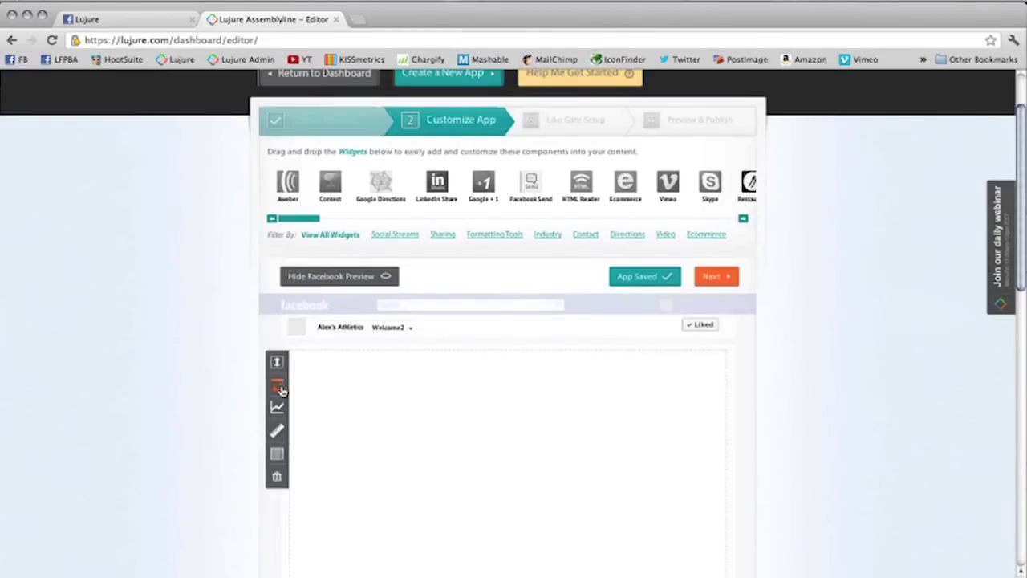
click(279, 388)
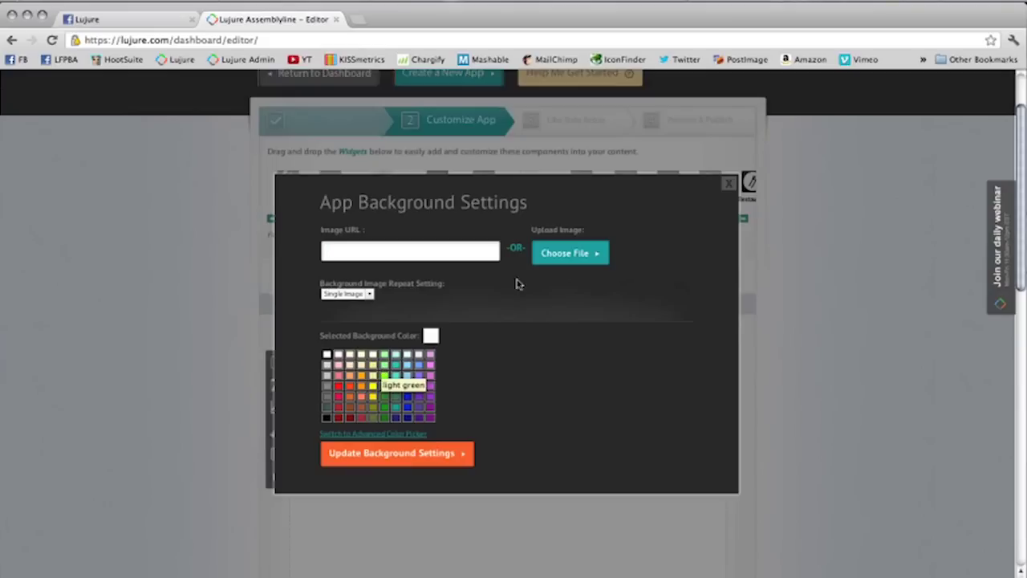
click(564, 257)
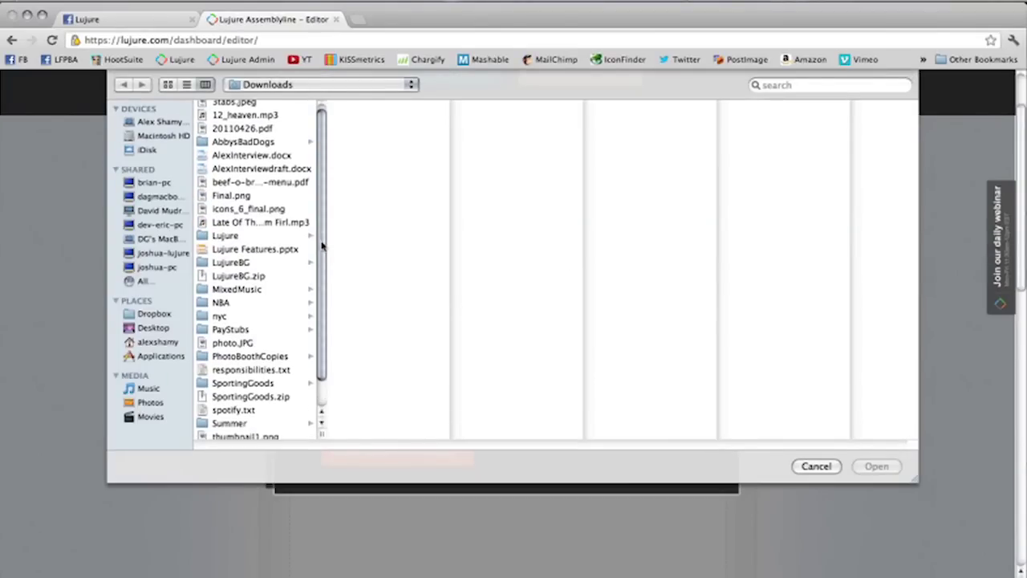
scroll(289, 321, down, 2)
click(239, 353)
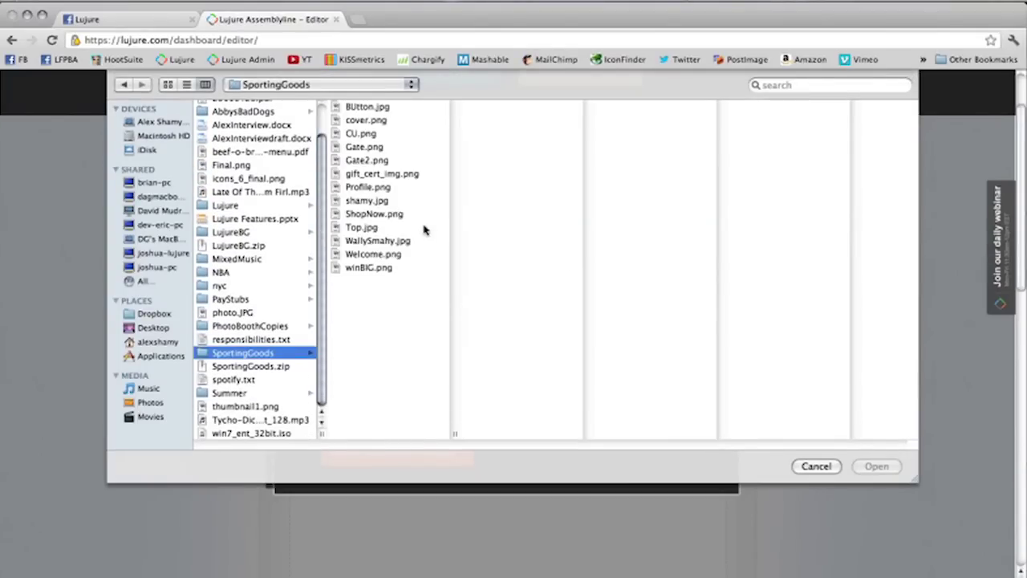
click(393, 202)
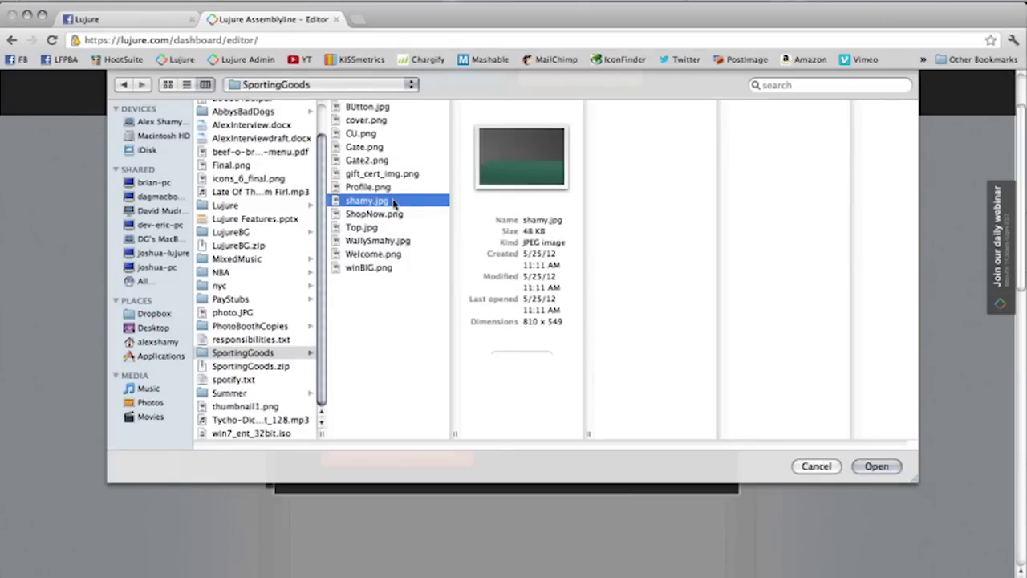
click(388, 240)
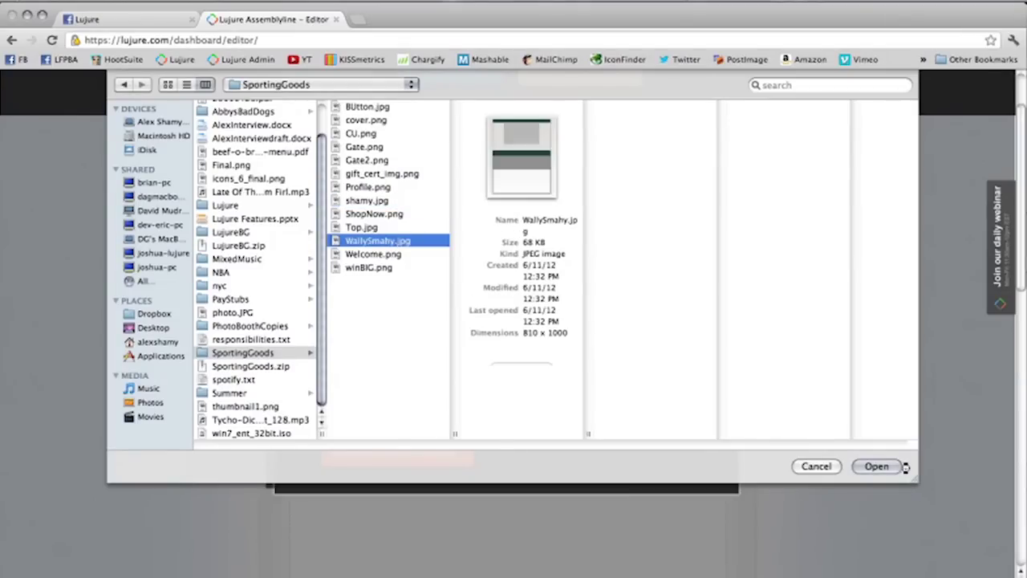
click(888, 467)
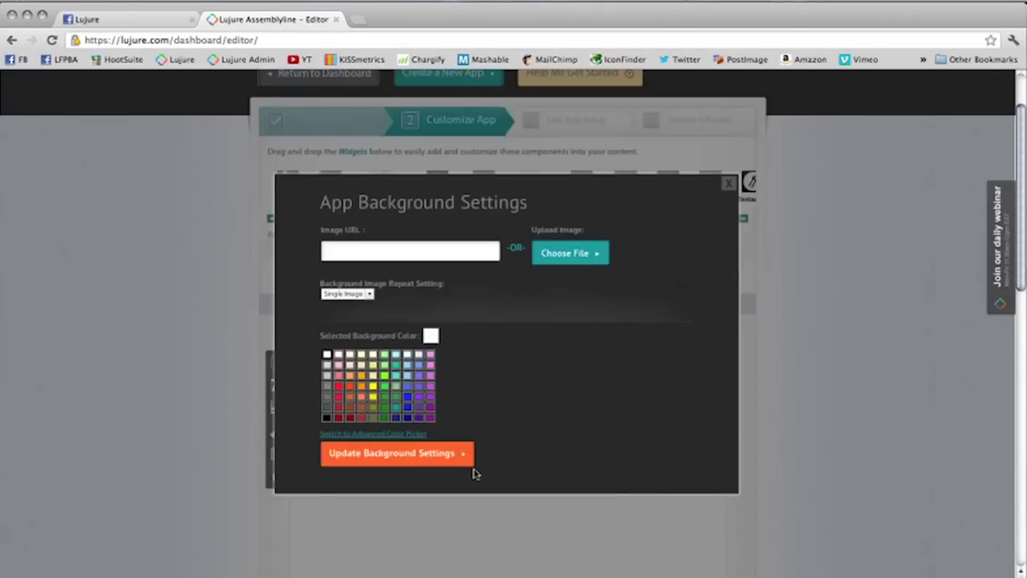
click(447, 453)
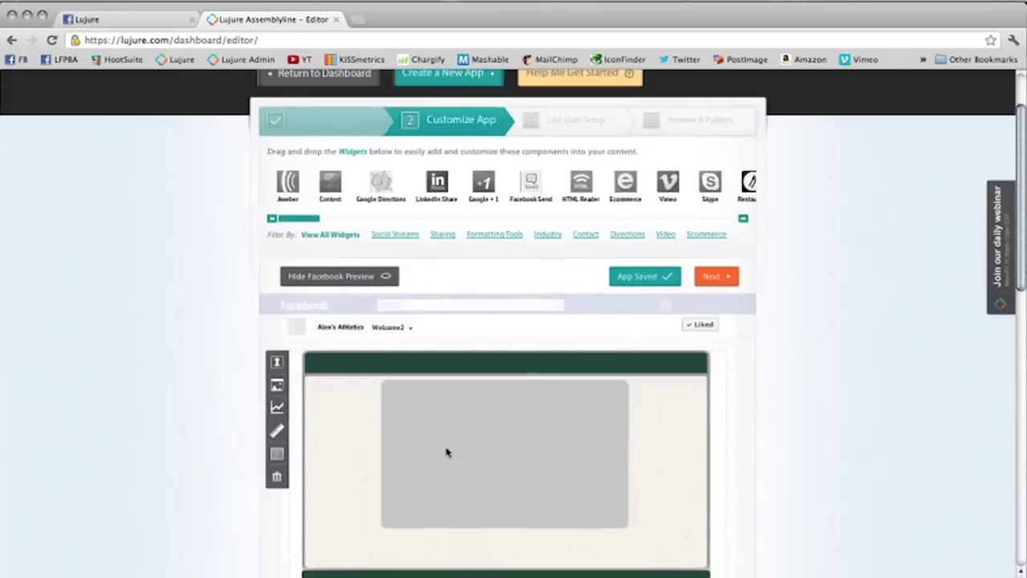
scroll(447, 438, down, 5)
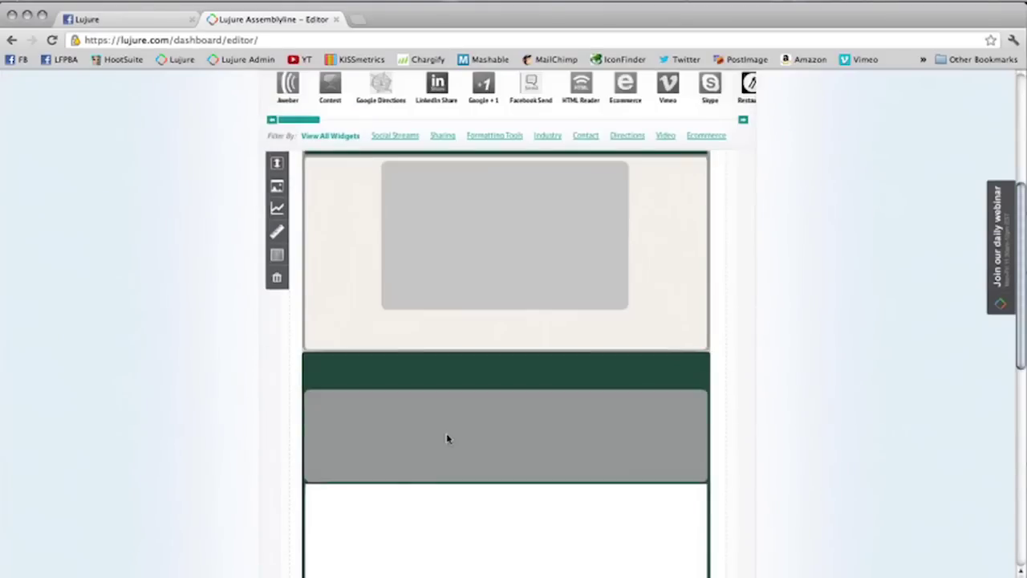
scroll(448, 438, down, 2)
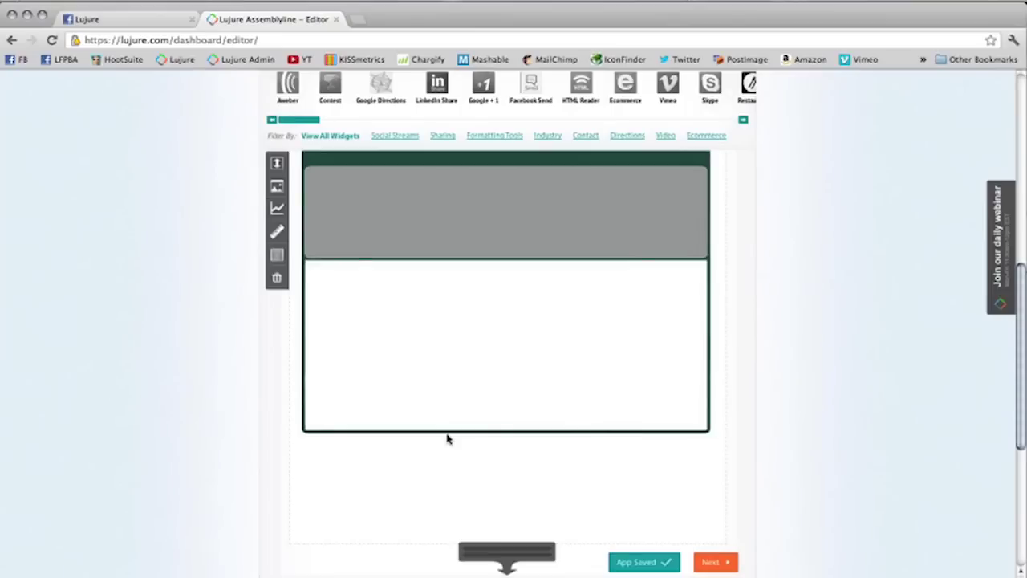
scroll(447, 436, up, 7)
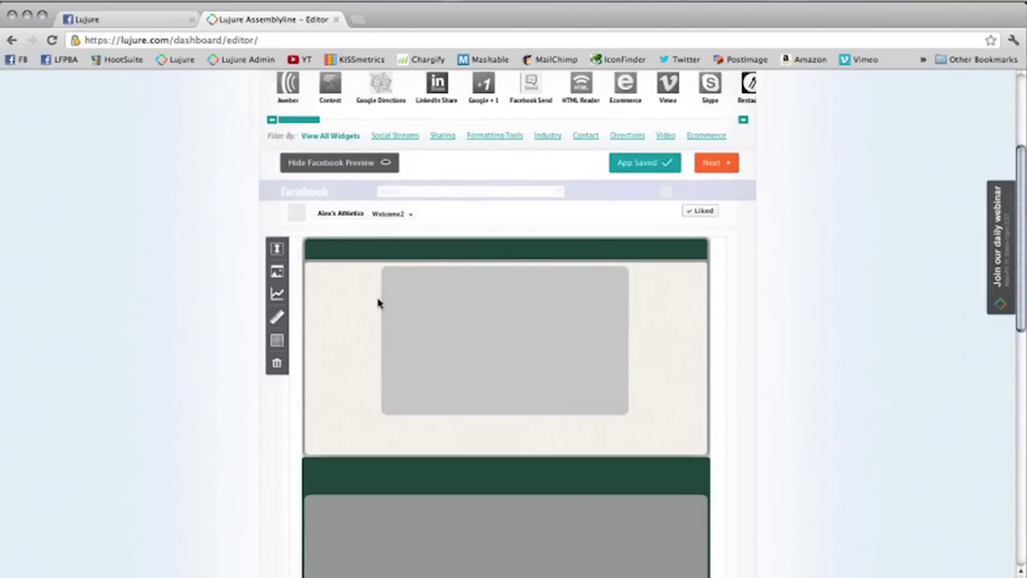
scroll(378, 302, down, 1)
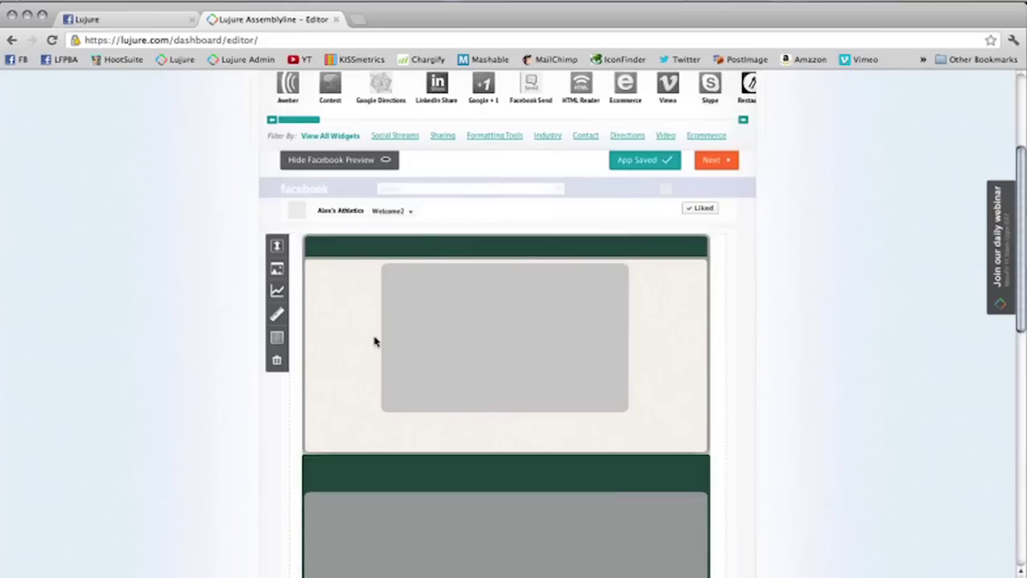
scroll(373, 342, down, 2)
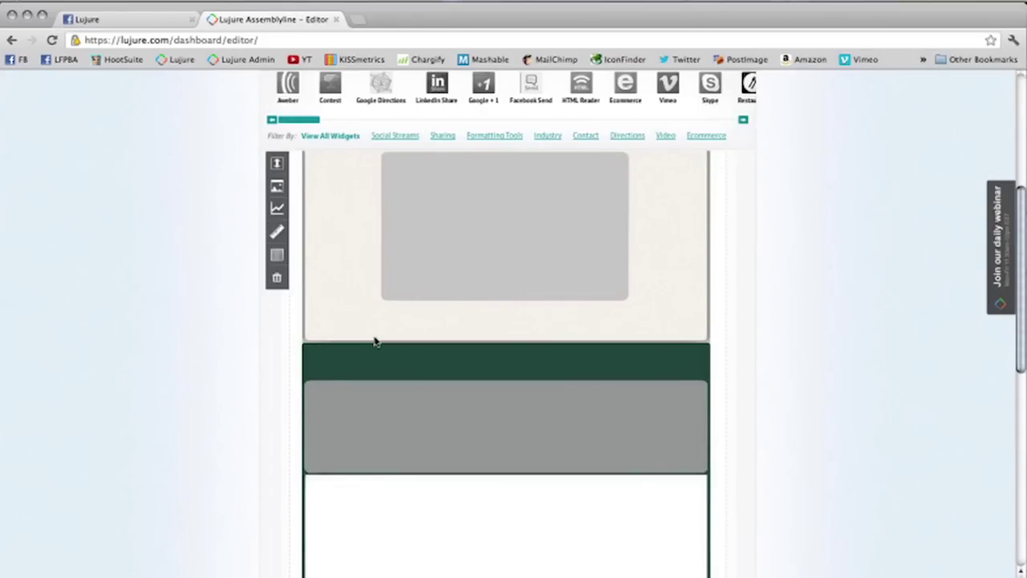
scroll(373, 342, down, 3)
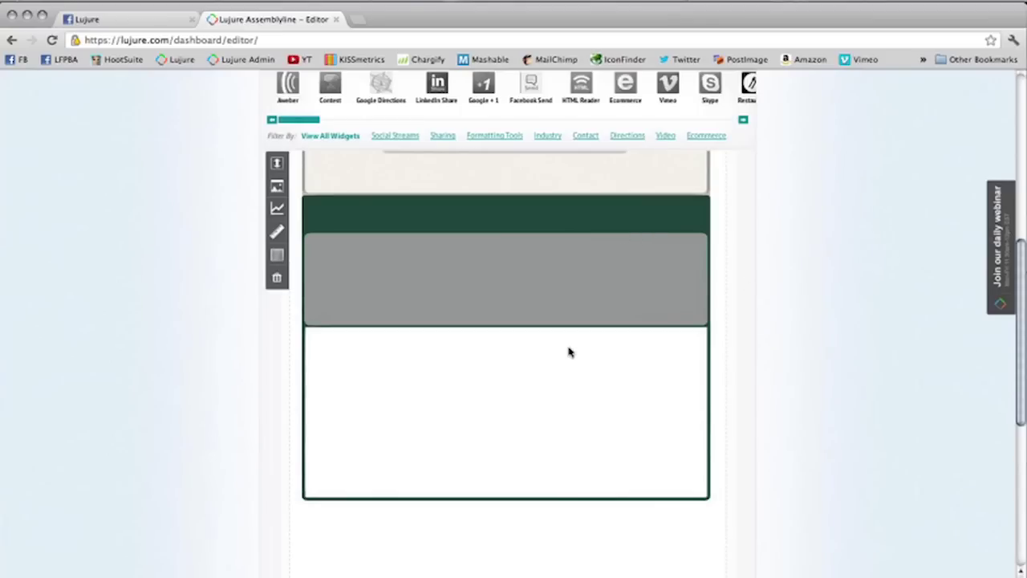
scroll(568, 351, up, 5)
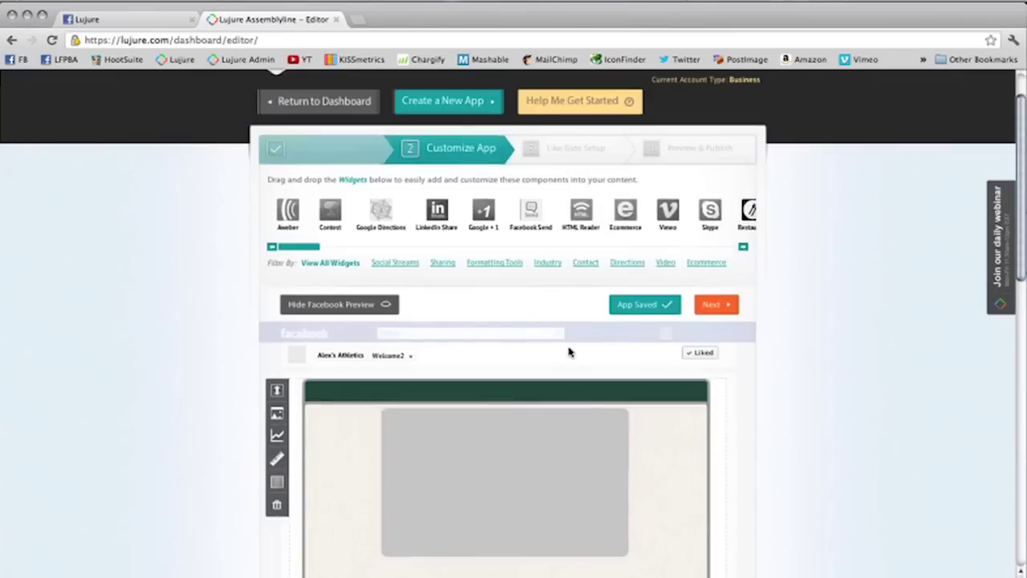
scroll(568, 351, down, 3)
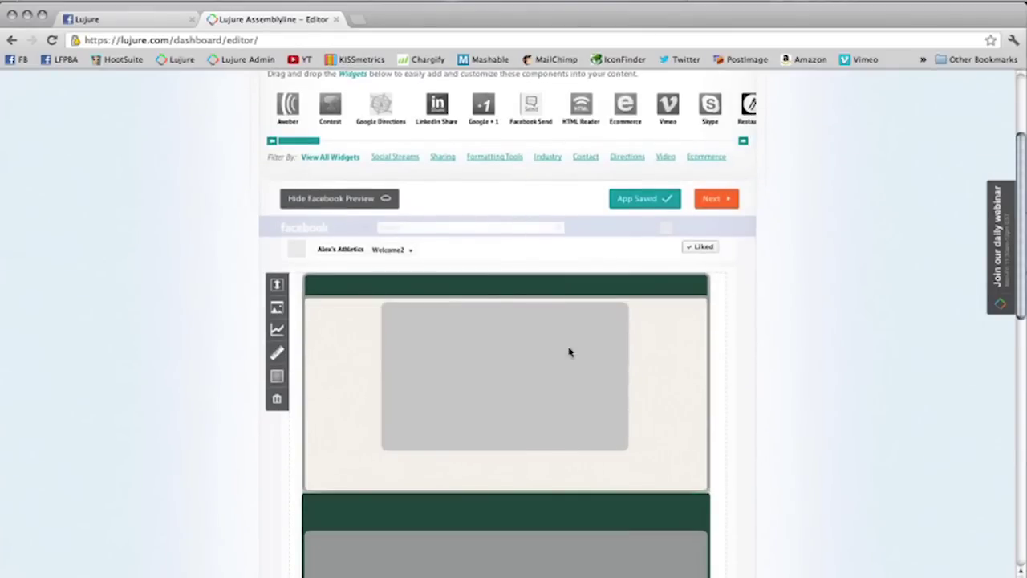
scroll(569, 351, down, 1)
Step: Drop a Google Maps widget into the top block for the store's Blacksburg, VA address
drag(302, 130, 478, 130)
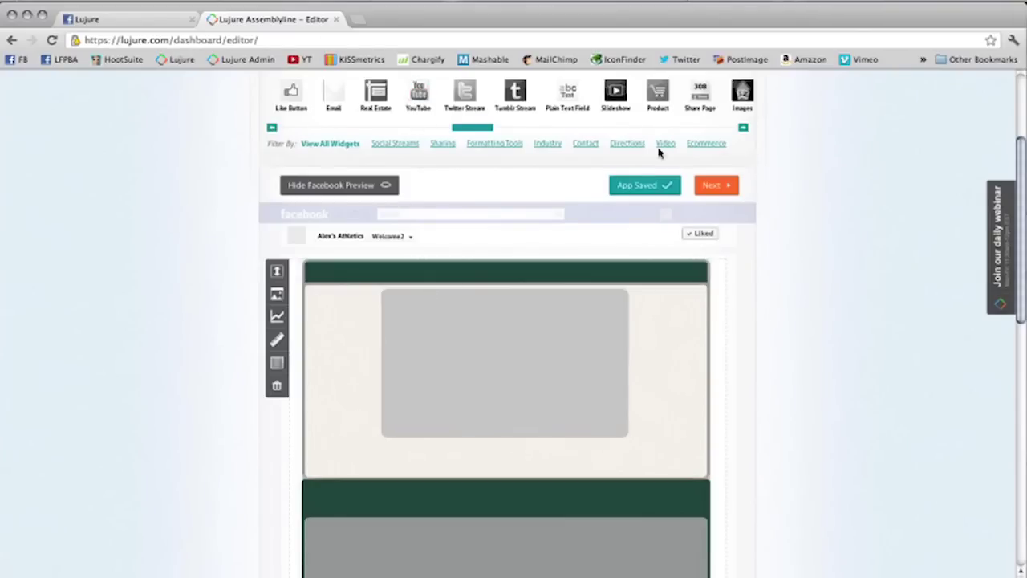
drag(471, 129, 595, 138)
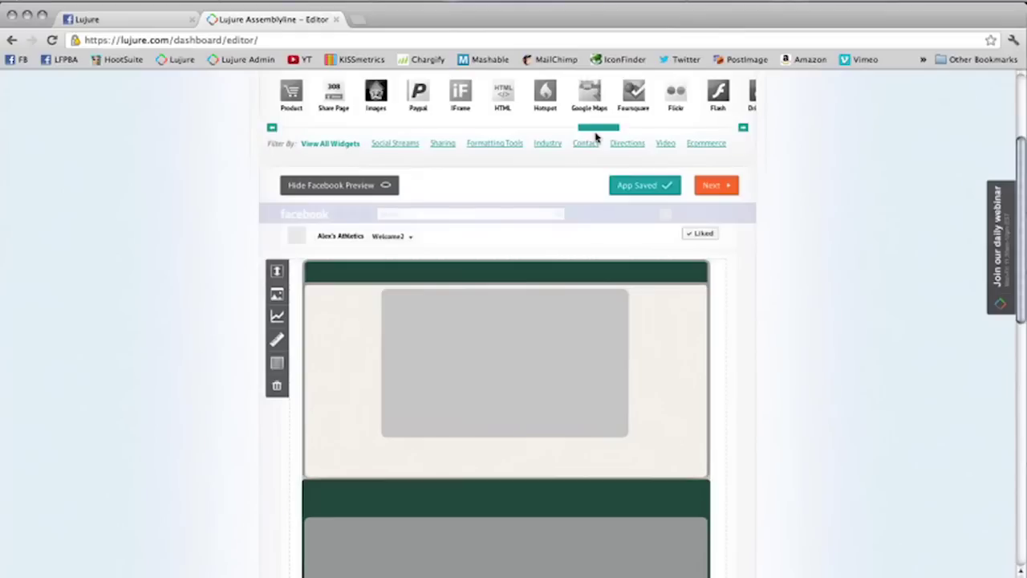
drag(595, 138, 626, 137)
drag(481, 100, 504, 355)
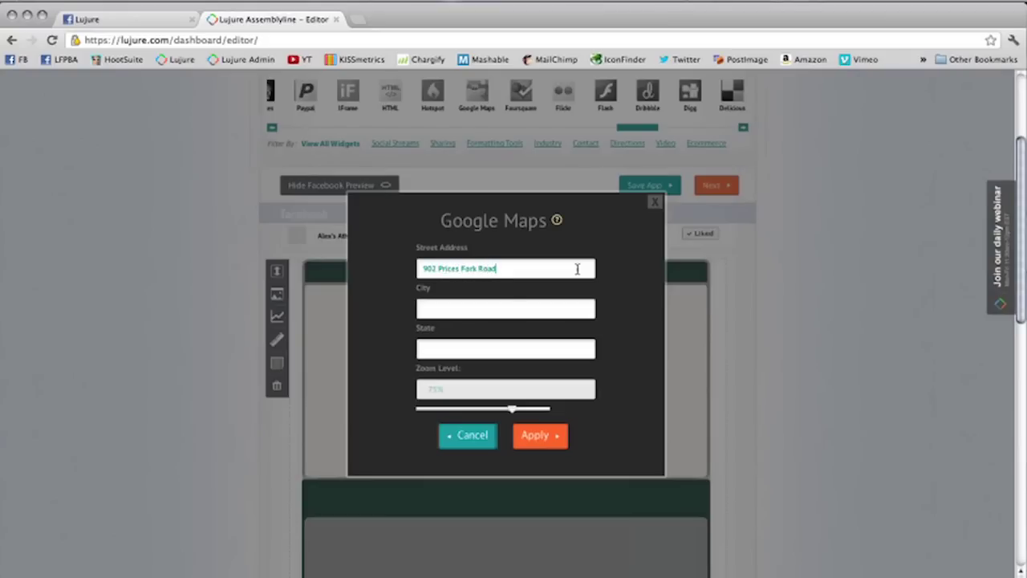
key(Tab)
key(Tab)
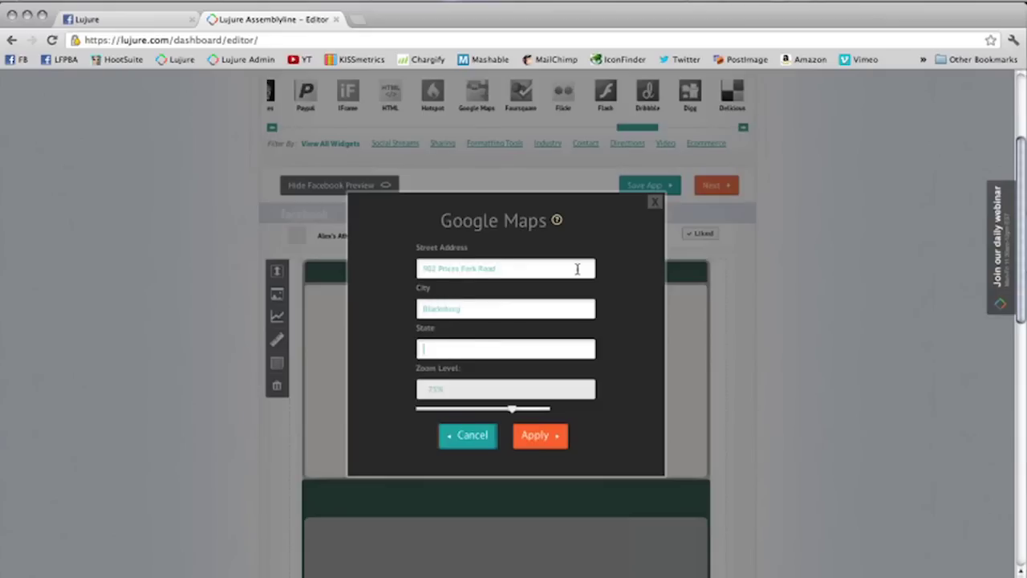
text(VA)
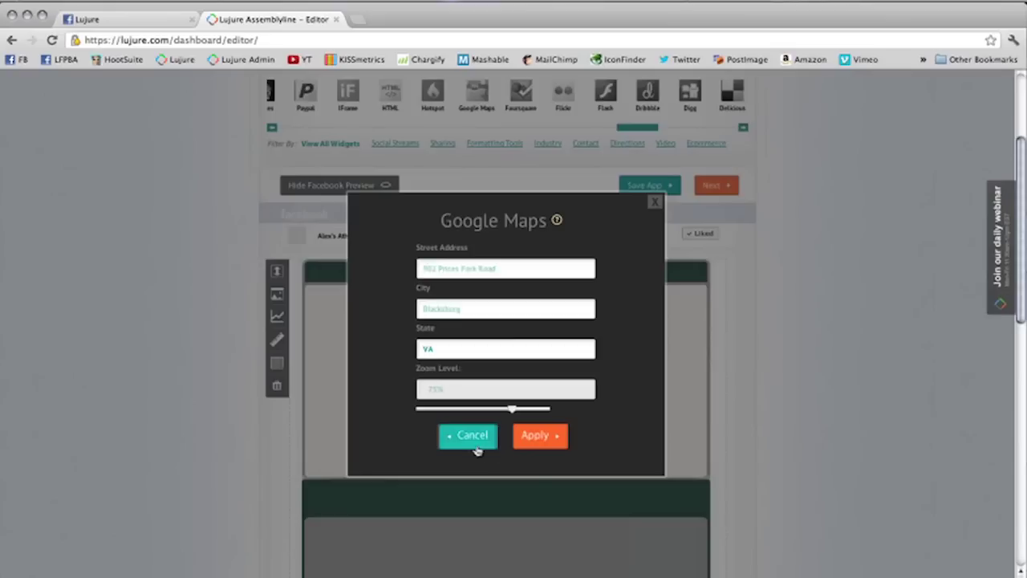
click(532, 436)
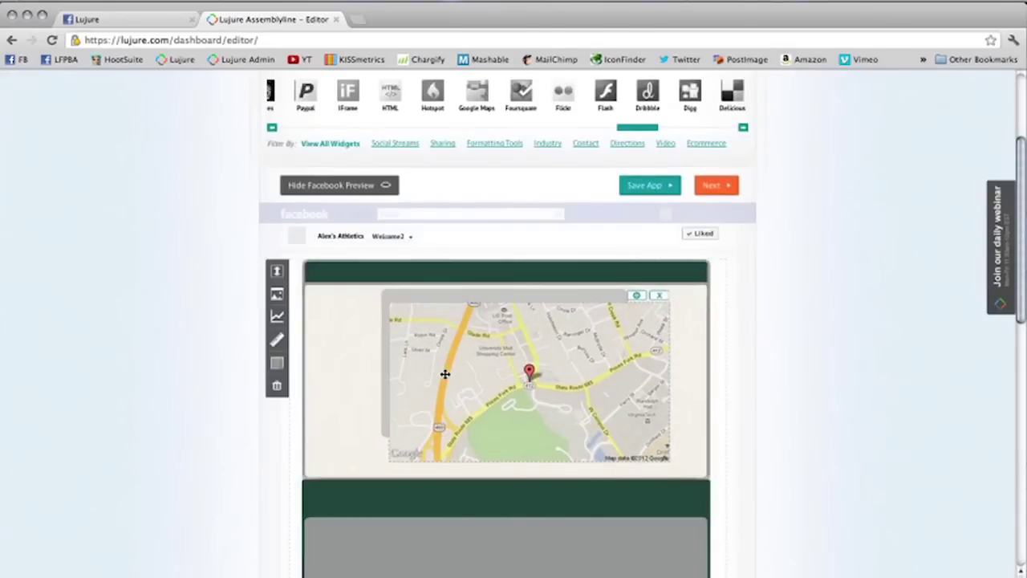
Step: Reposition and shrink the map so it fits inside the top block
drag(445, 374, 546, 339)
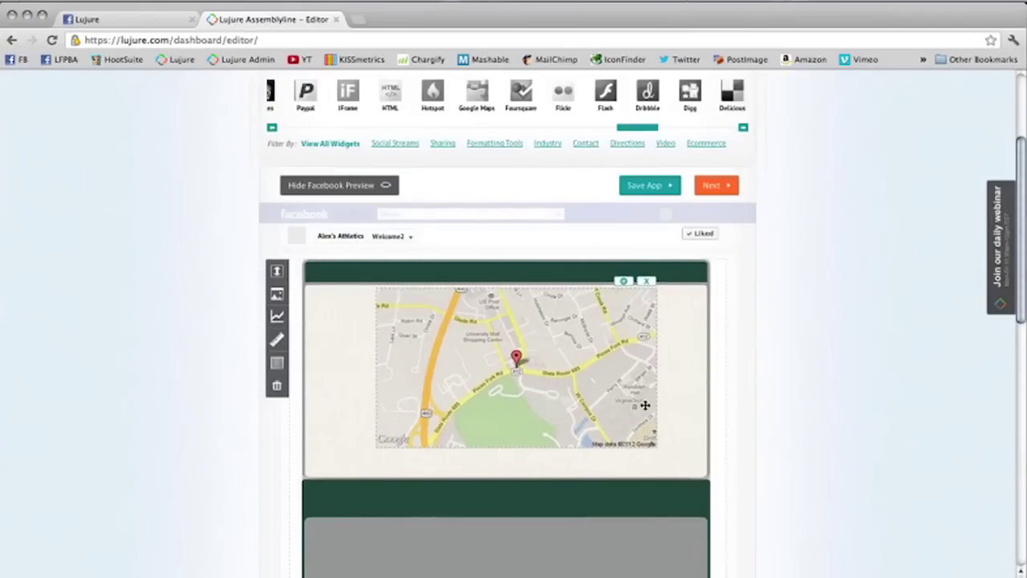
drag(654, 447, 631, 434)
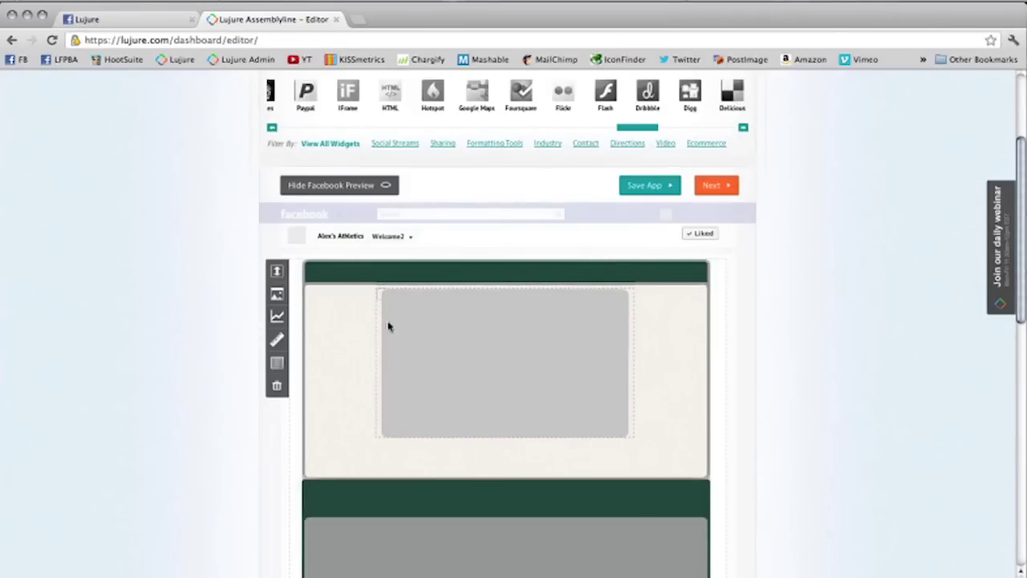
scroll(396, 313, down, 2)
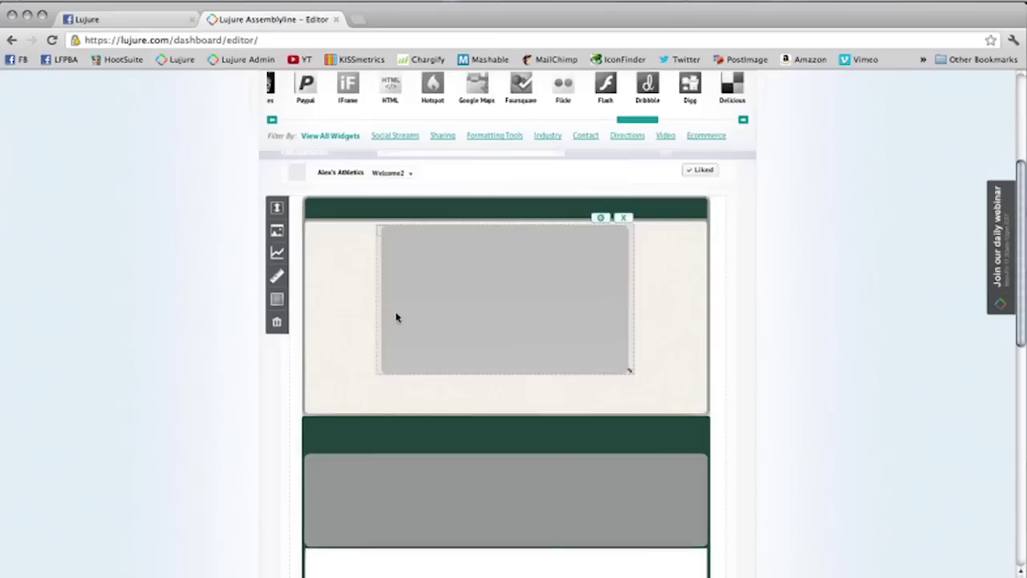
scroll(396, 317, up, 2)
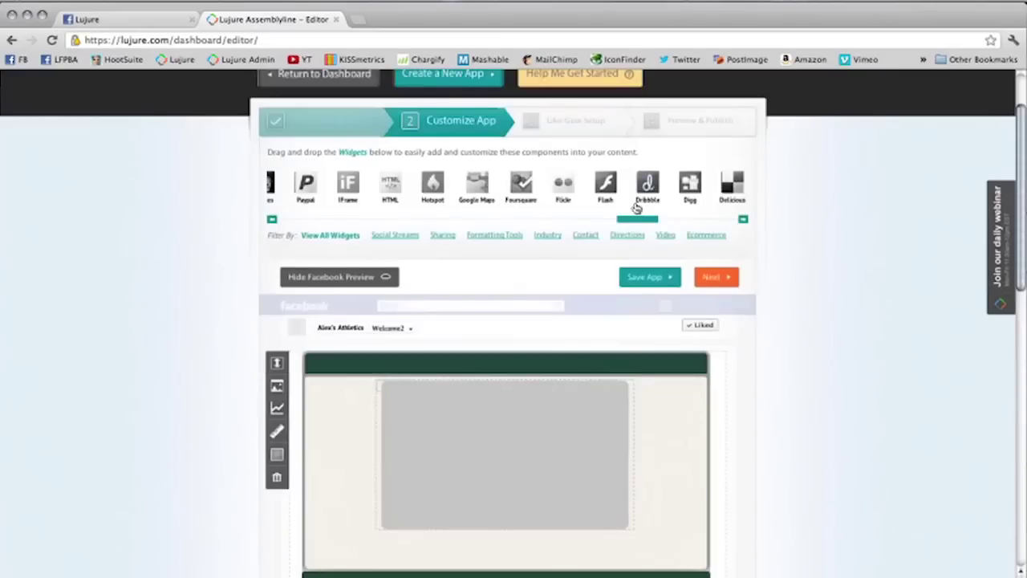
drag(629, 219, 449, 186)
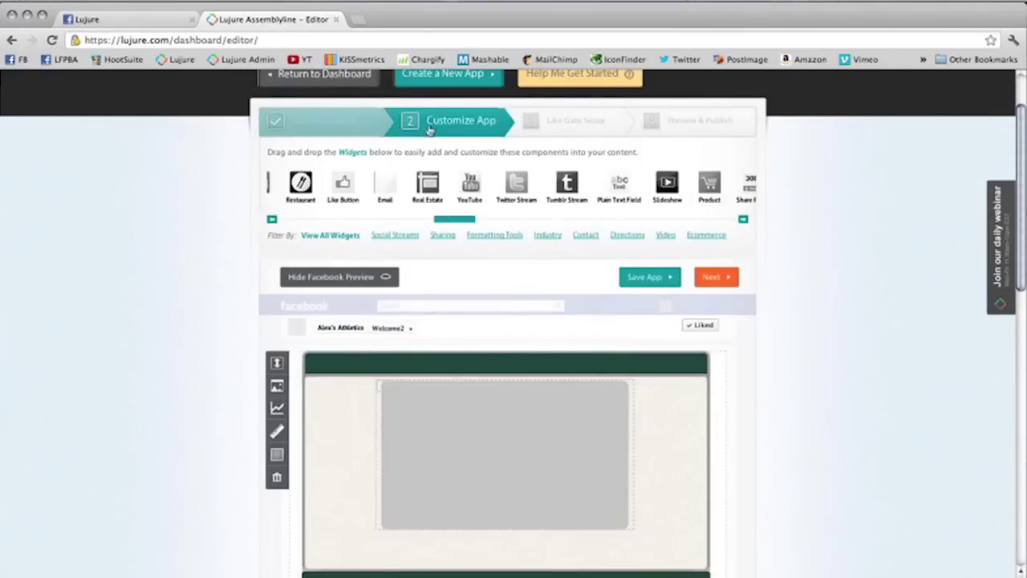
click(359, 20)
Step: Copy the Getting Started with Lujure video link from the Lujure YouTube channel, then close the tab
click(306, 59)
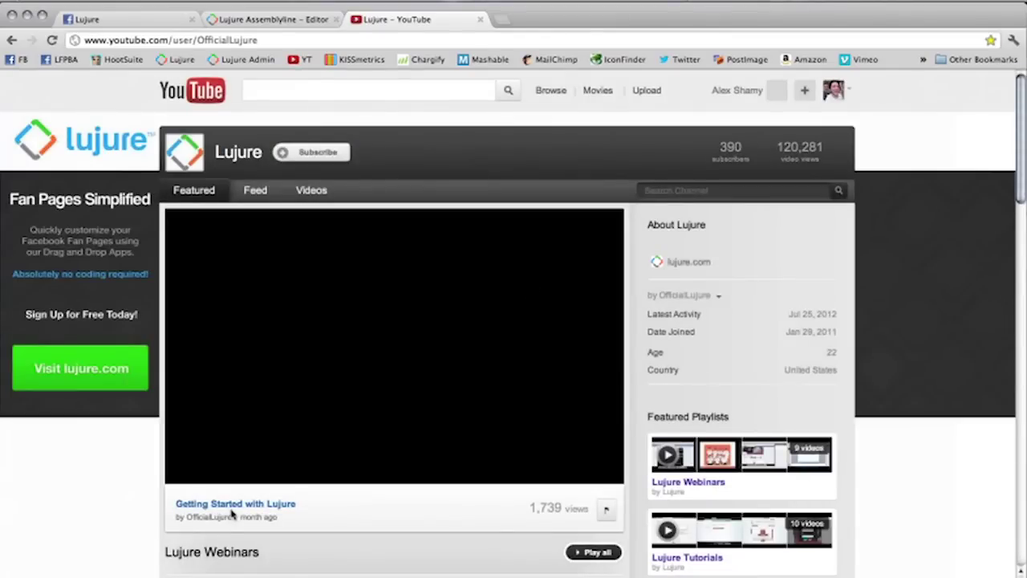
click(240, 504)
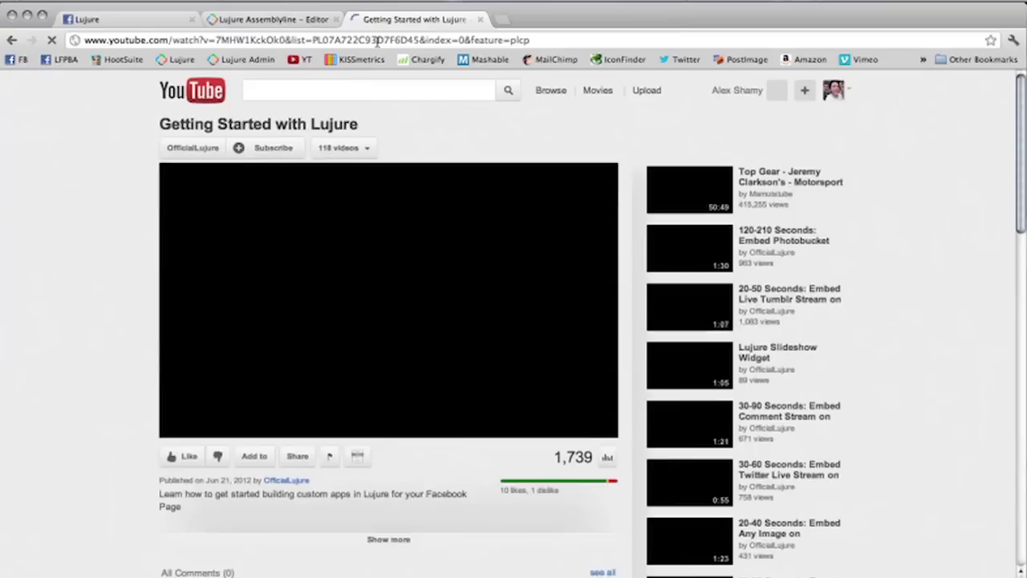
click(405, 40)
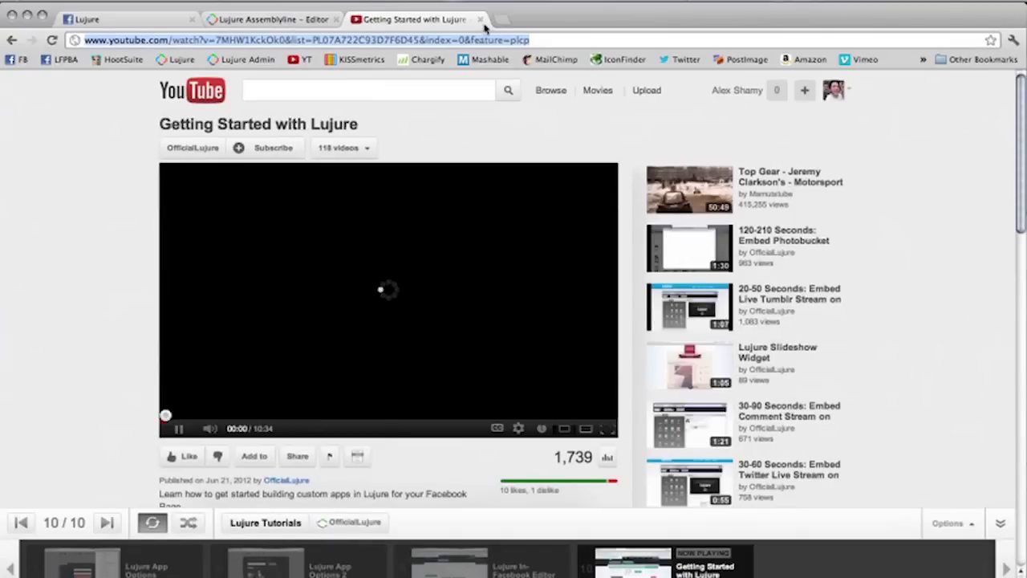
click(480, 21)
Step: Delete the map widget and embed the copied Getting Started with Lujure link in a YouTube widget
mouse_move(610, 389)
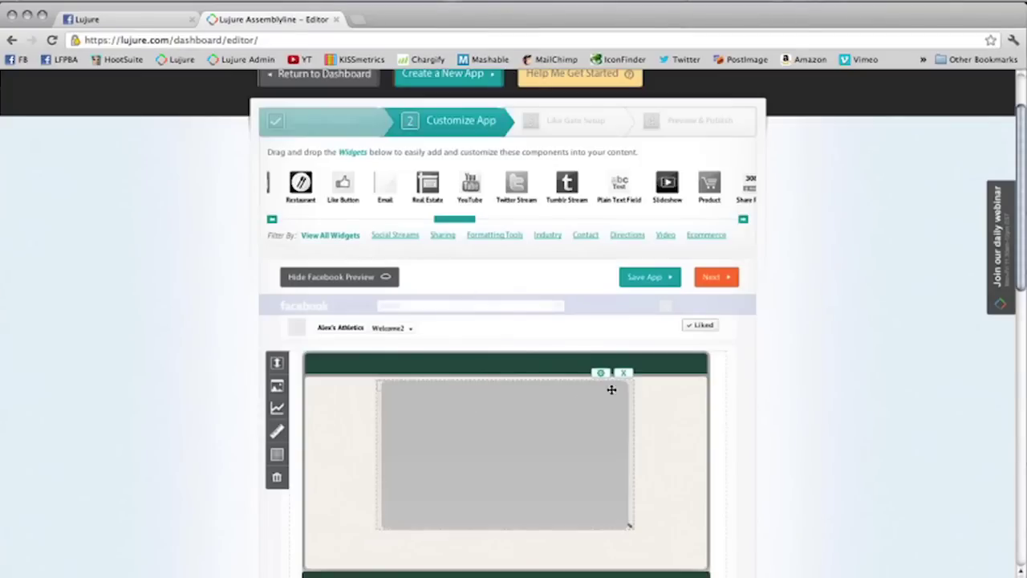
click(625, 374)
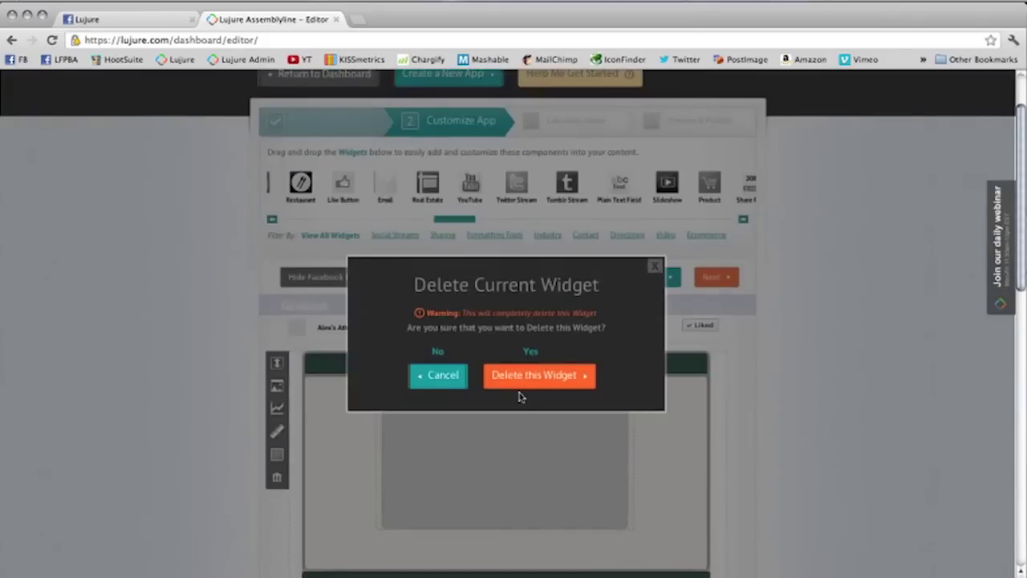
click(520, 384)
drag(471, 184, 446, 408)
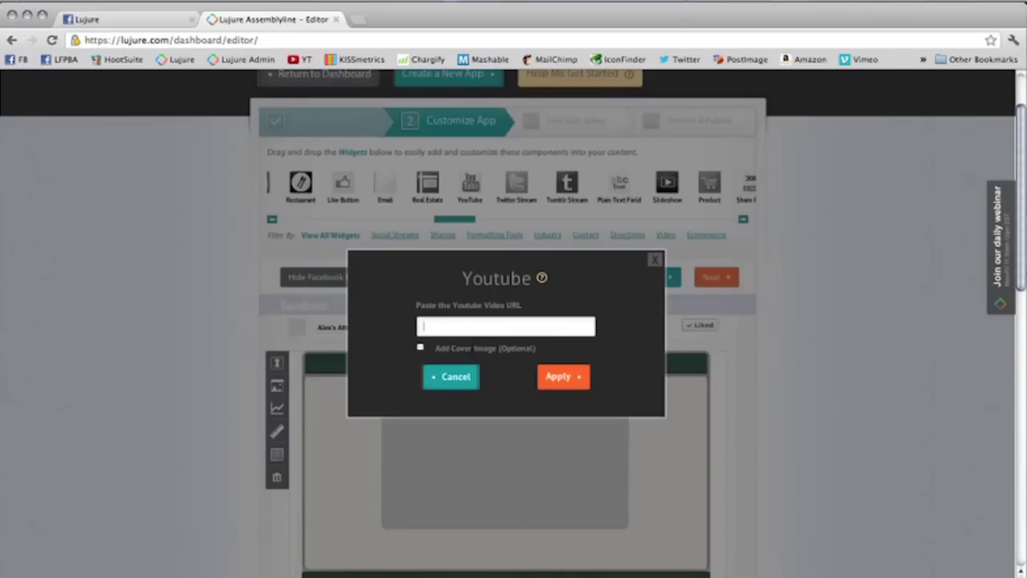
key(super+v)
click(563, 376)
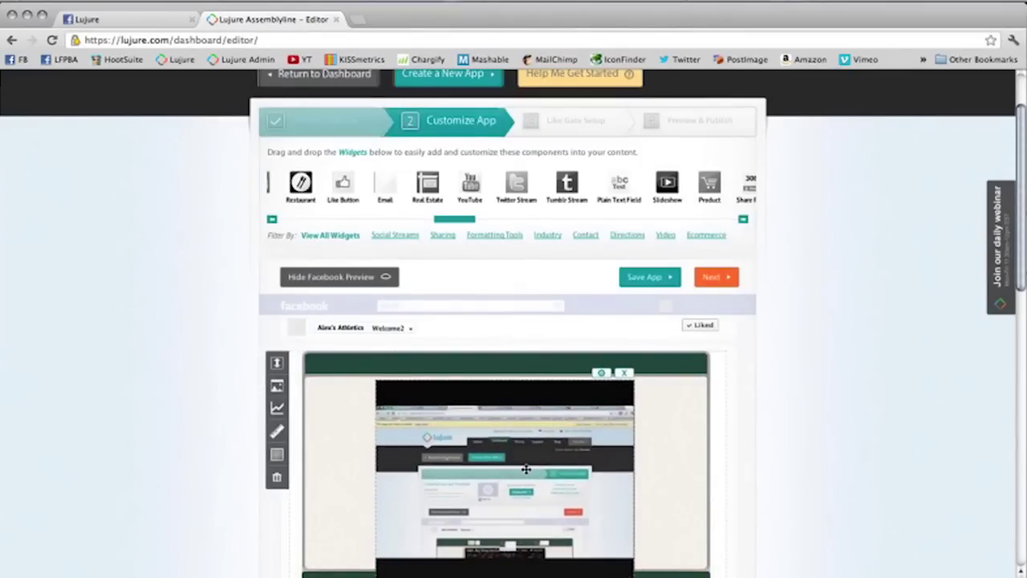
Step: Shrink the embedded video by dragging its corner handle
scroll(632, 454, down, 3)
drag(632, 432, 619, 401)
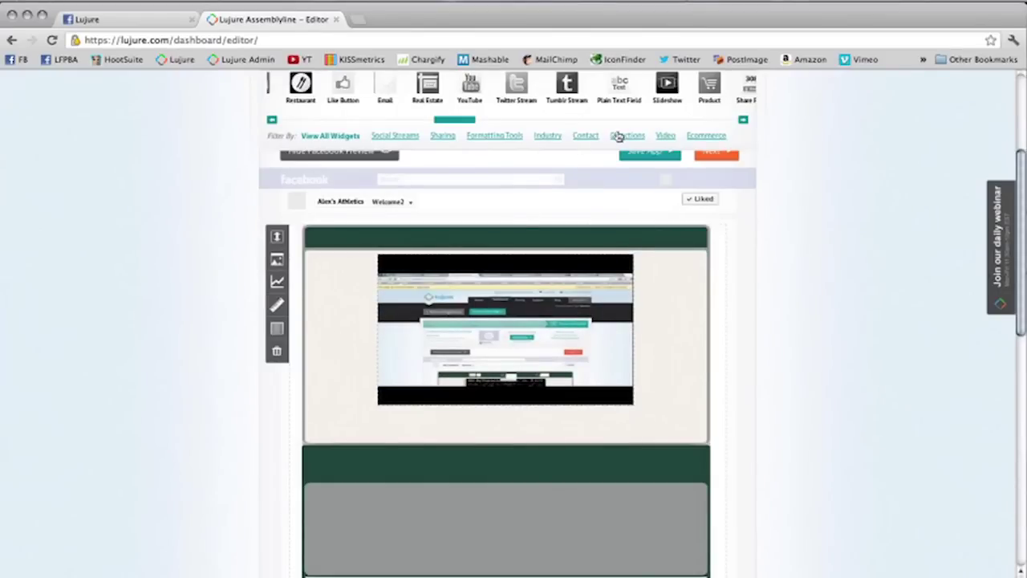
drag(454, 128, 300, 133)
Step: Add a Google Directions widget for the Blacksburg, Virginia store, centred beneath the video
drag(380, 87, 470, 434)
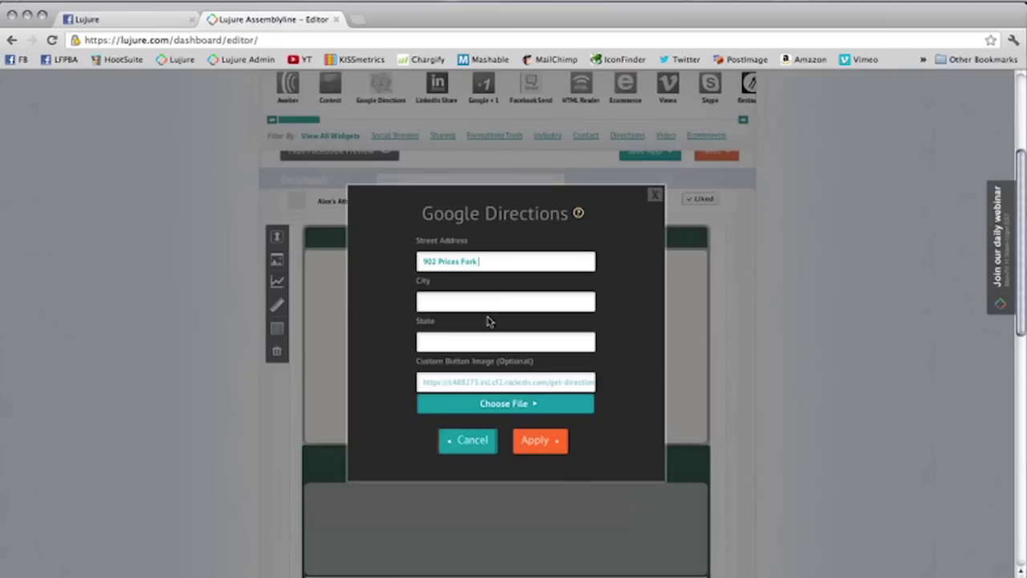
click(497, 302)
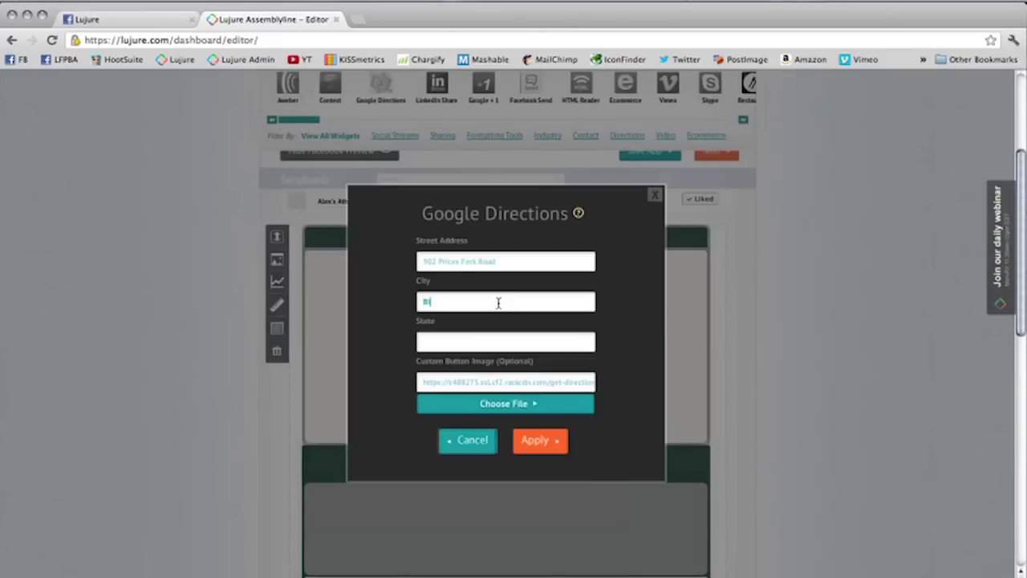
key(Tab)
text(Virginia)
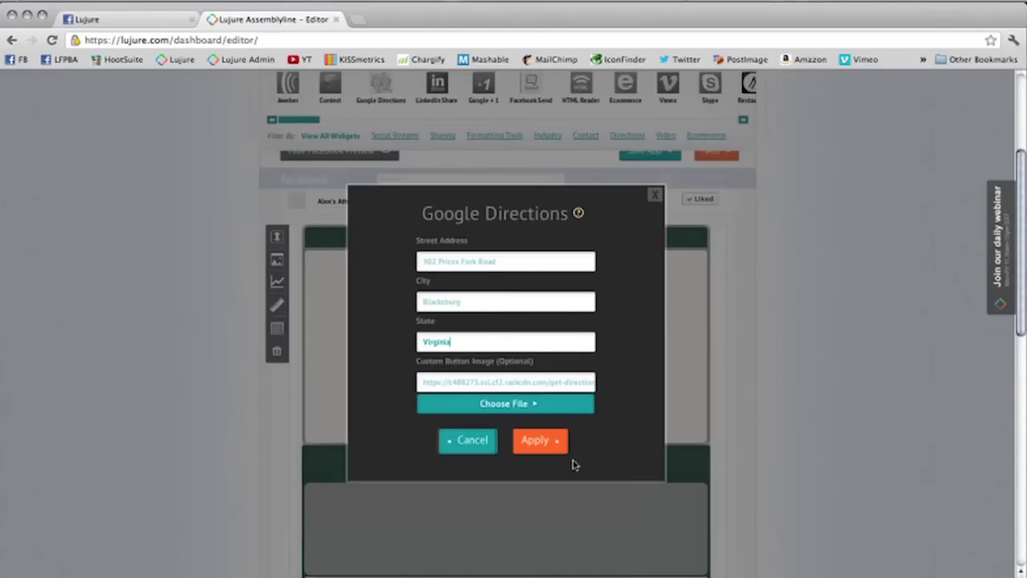
click(557, 442)
drag(551, 441, 502, 419)
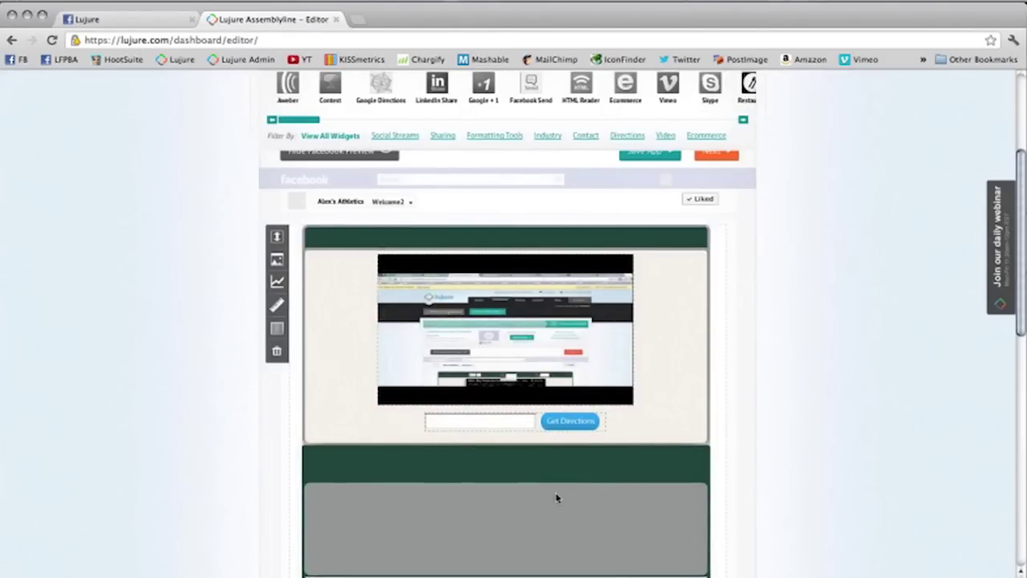
Step: Save the Welcome2 app in its current state
scroll(556, 497, down, 2)
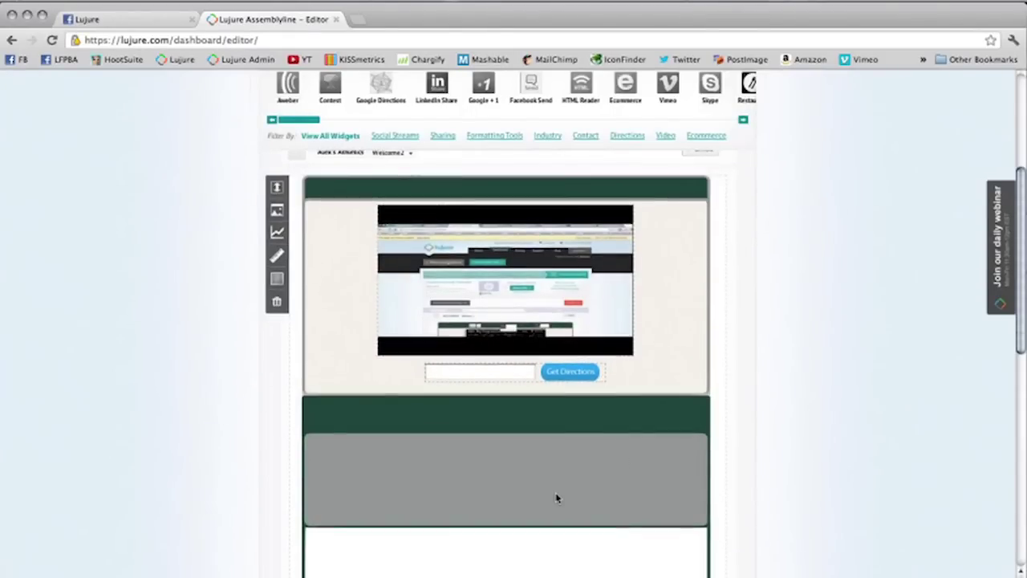
scroll(556, 497, up, 3)
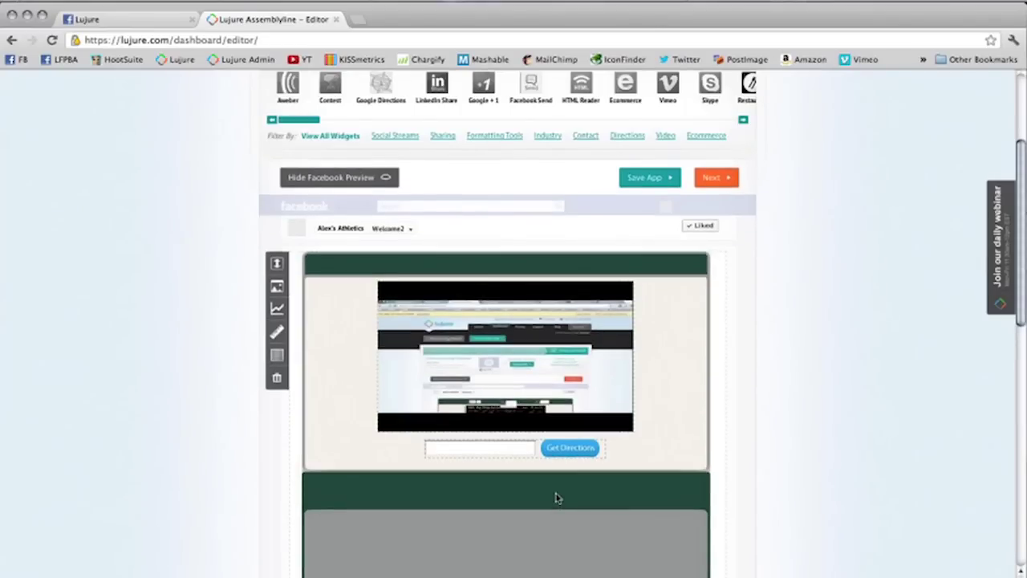
scroll(556, 498, up, 2)
scroll(556, 497, down, 3)
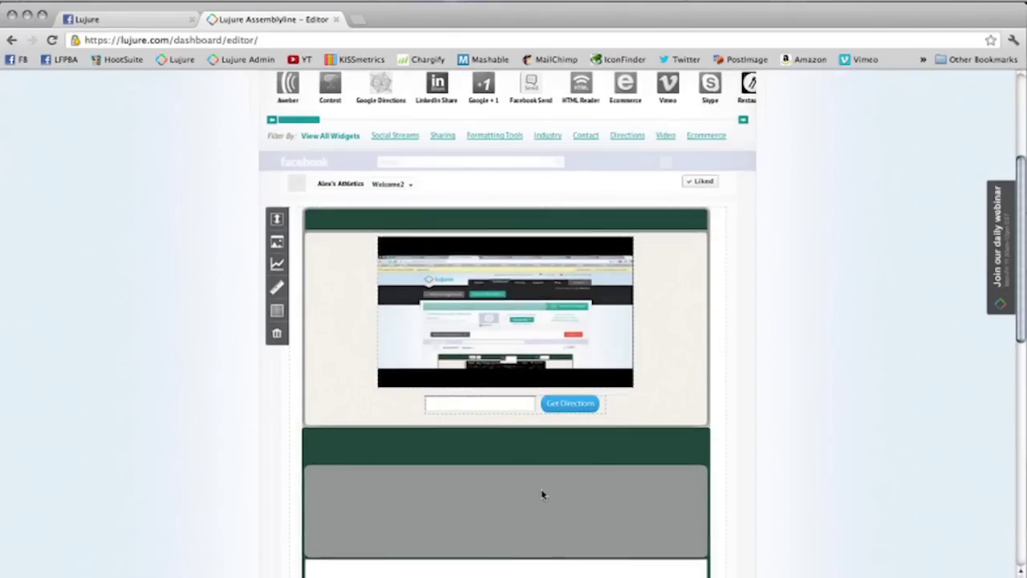
scroll(541, 494, up, 1)
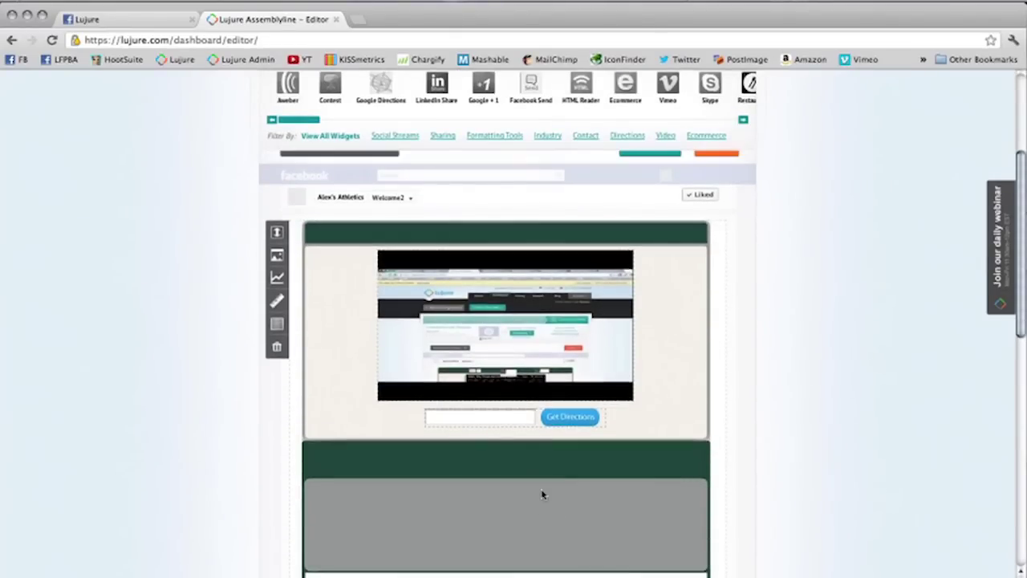
scroll(542, 494, up, 1)
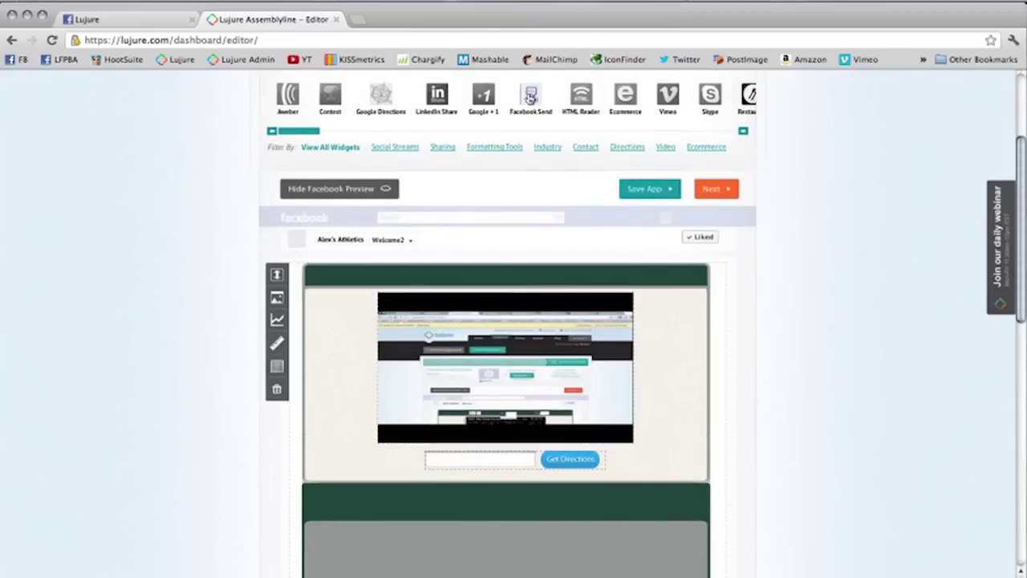
click(646, 194)
Step: Drop a Comment Stream widget into the white content box
scroll(519, 360, down, 4)
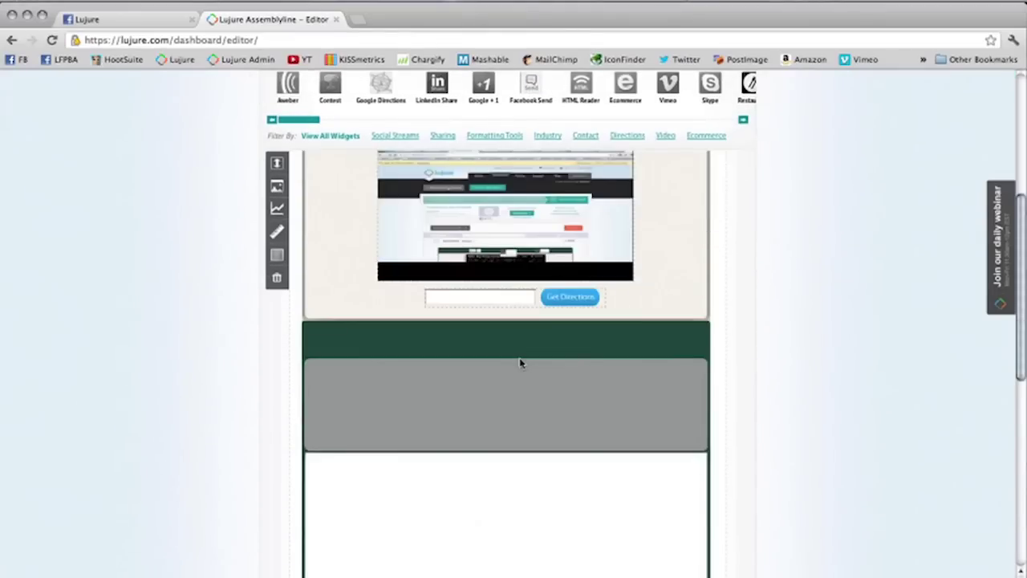
scroll(519, 363, down, 3)
drag(312, 120, 702, 129)
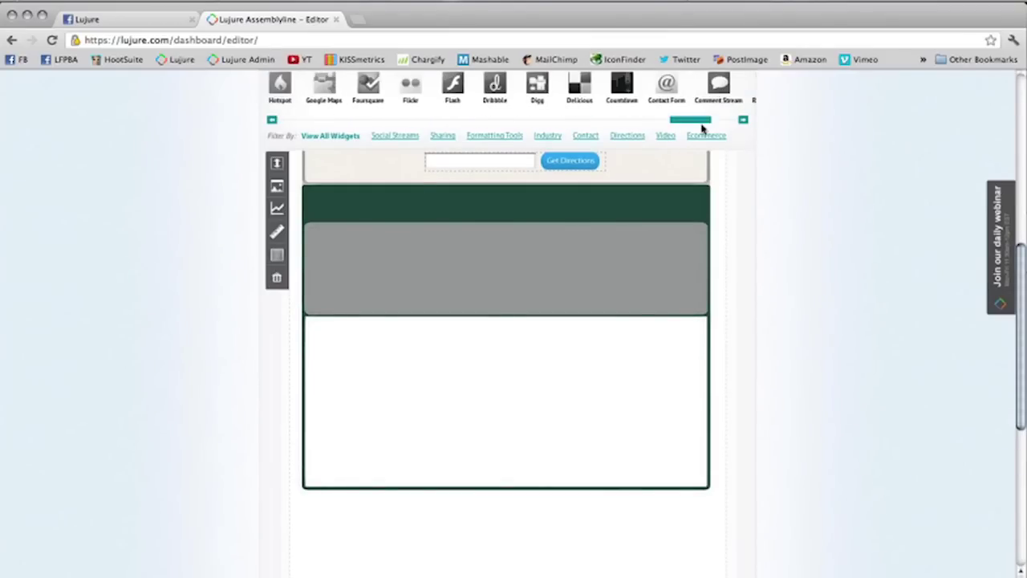
drag(722, 94, 403, 328)
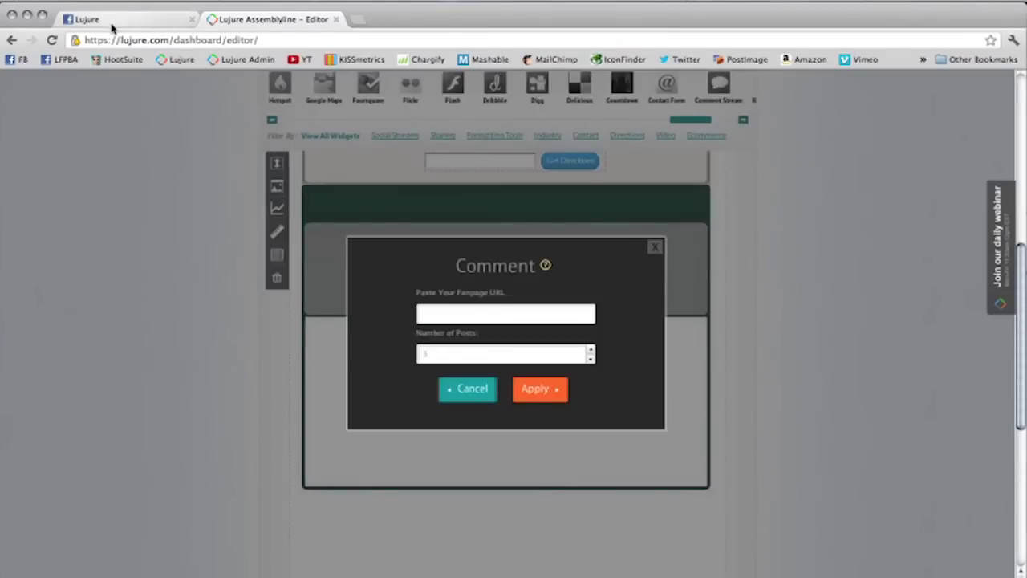
Step: Check the fan page address in the Facebook tab and type it into the Paste Your Fanpage URL field
click(111, 25)
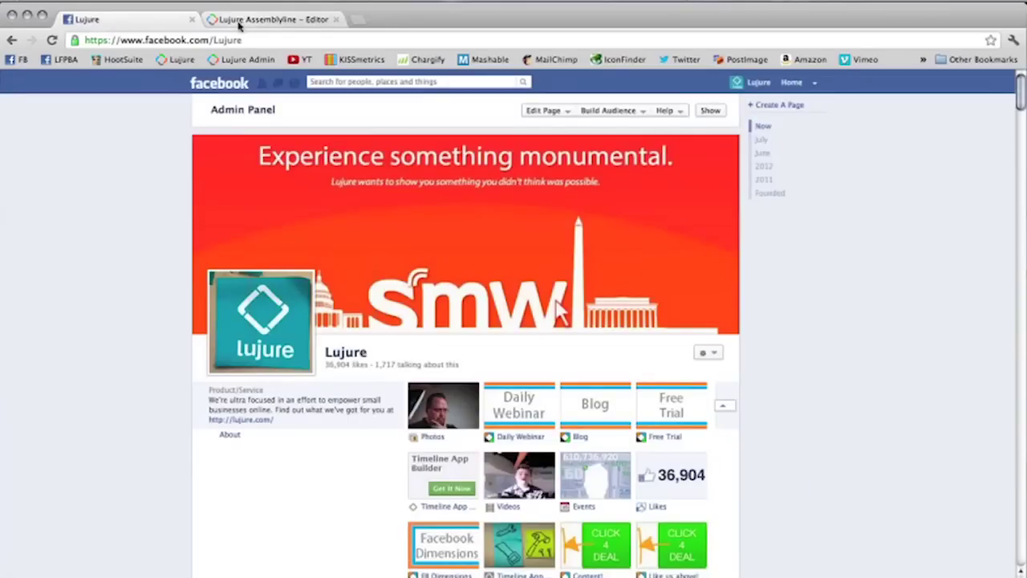
click(245, 24)
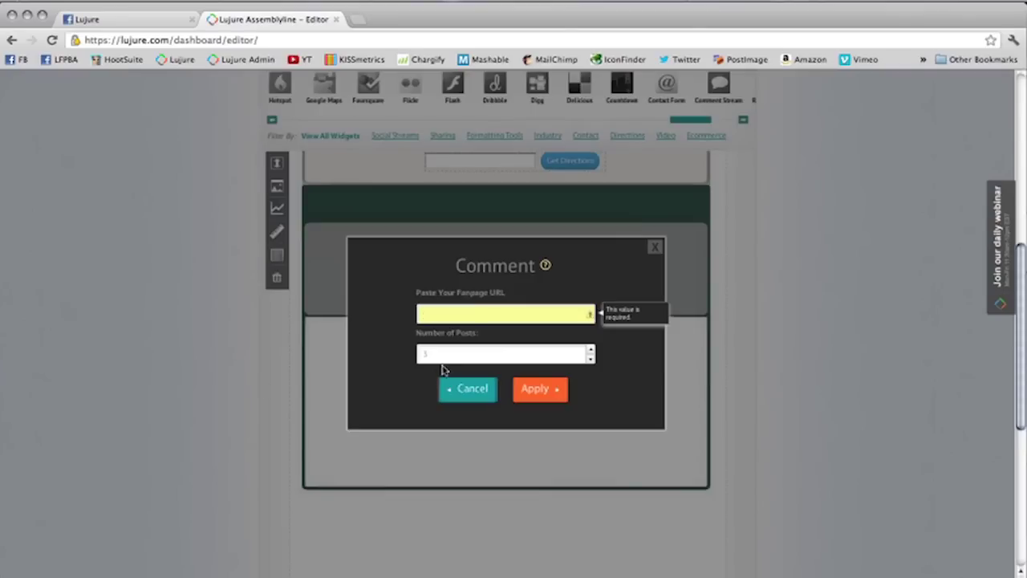
text(N)
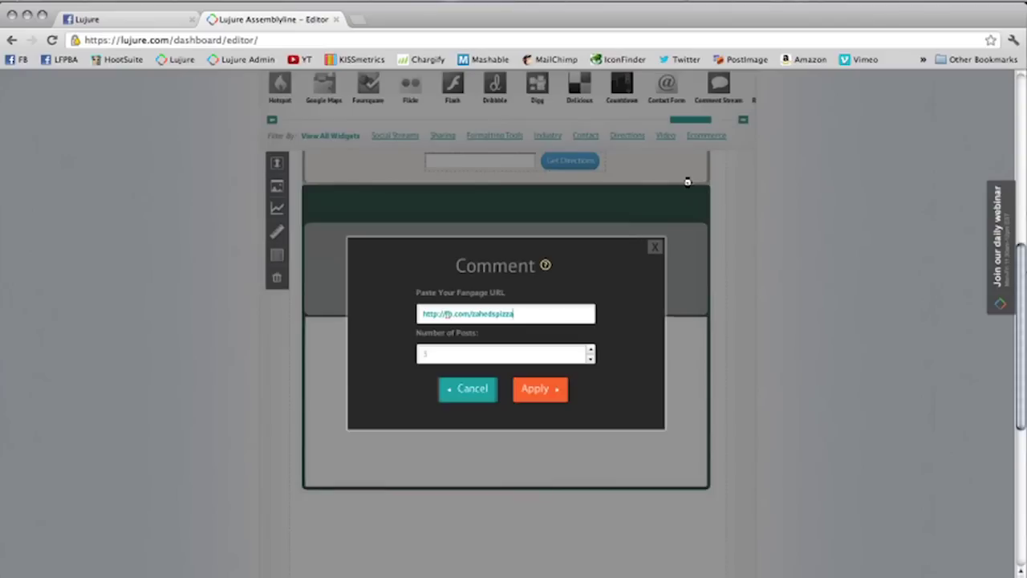
Step: Apply the comment stream settings and stretch the widget across the white box
click(545, 267)
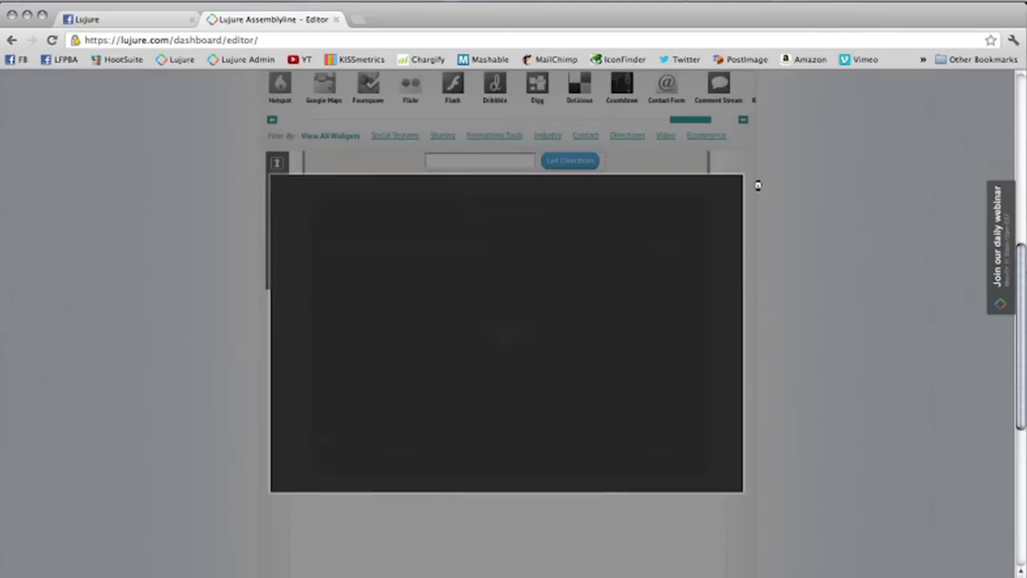
click(735, 186)
click(545, 389)
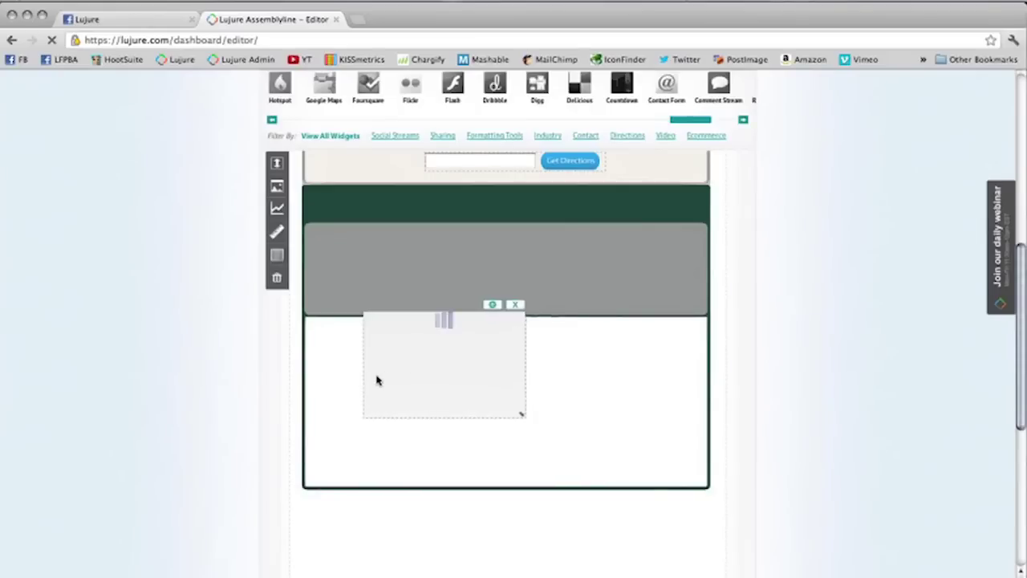
drag(362, 383, 373, 386)
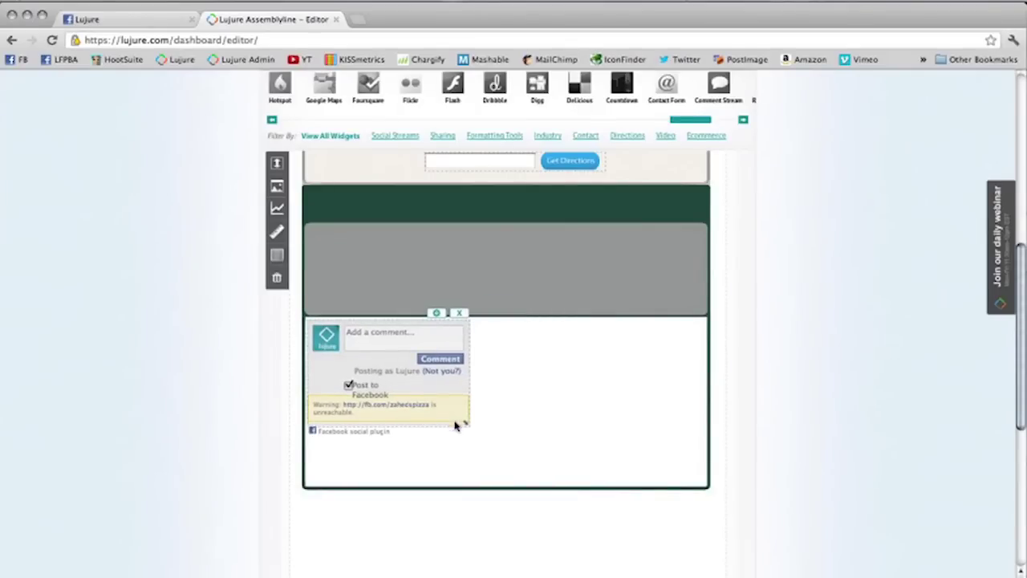
drag(467, 422, 704, 479)
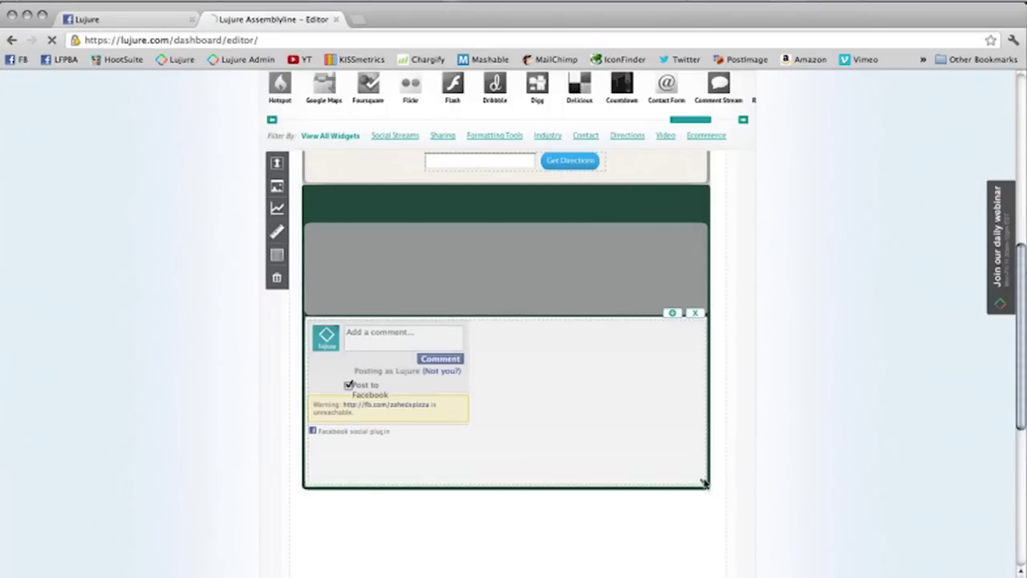
Step: Drag the page height handle up to shorten the page
scroll(573, 477, down, 5)
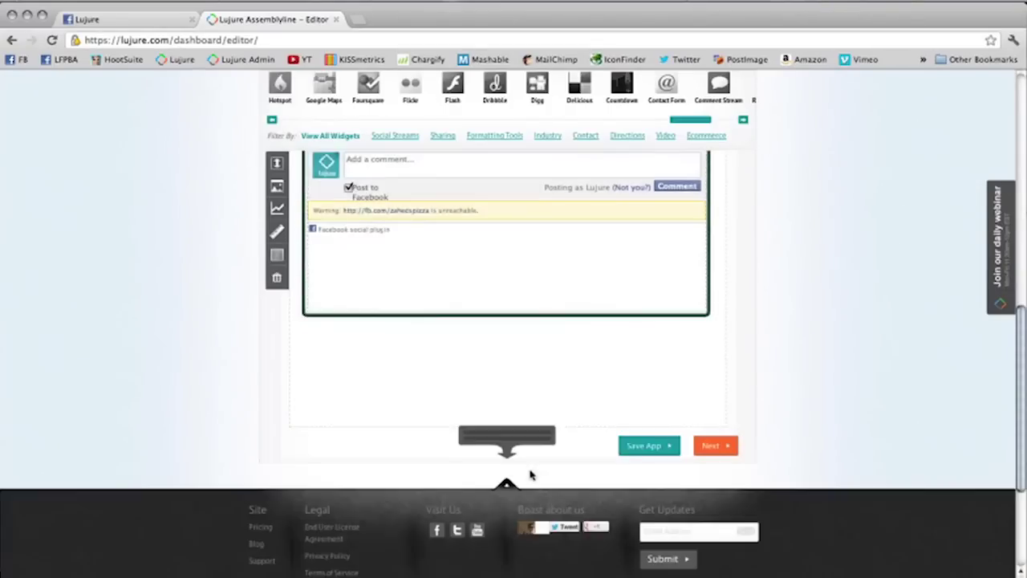
drag(549, 317, 551, 256)
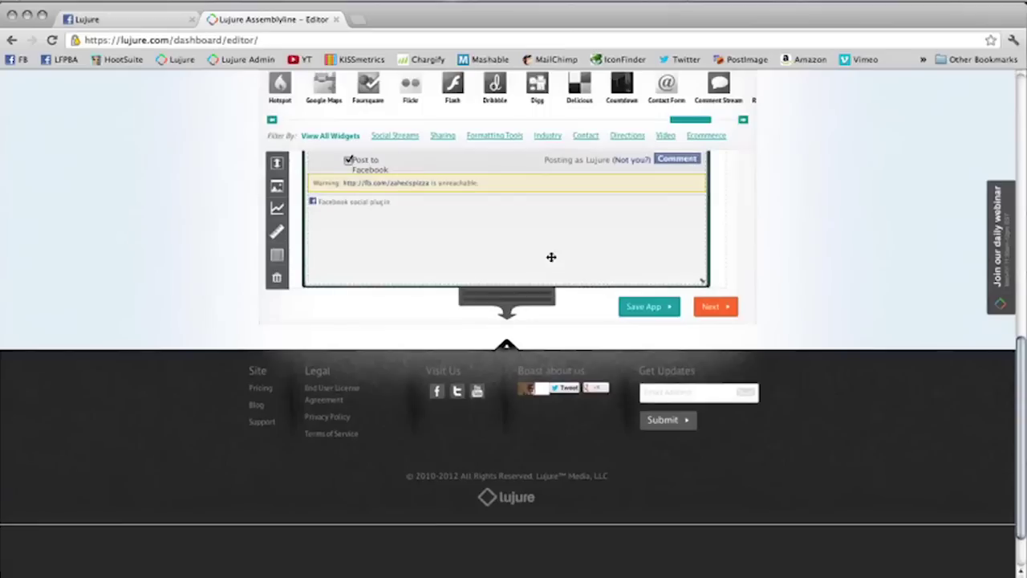
scroll(552, 256, up, 2)
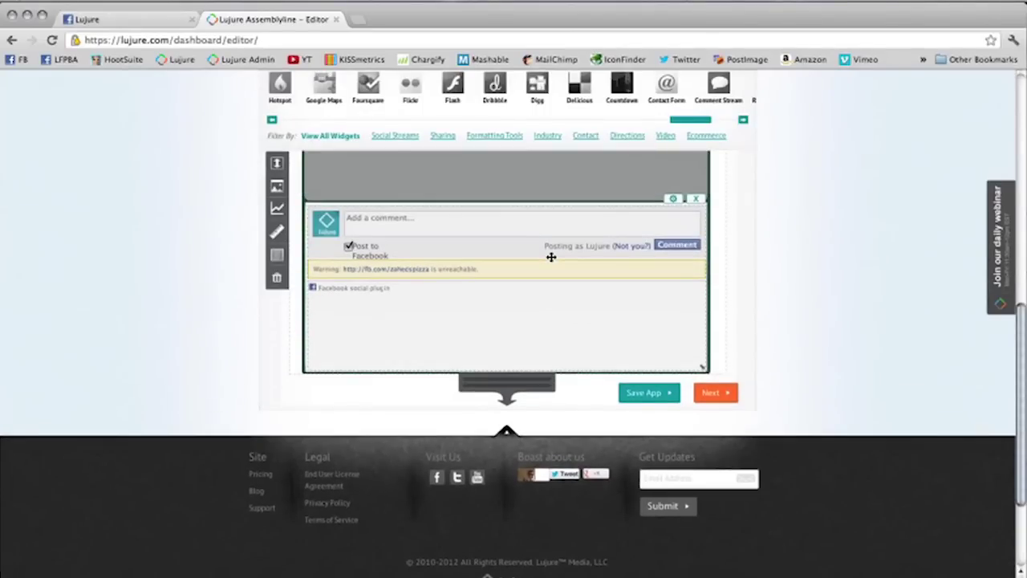
scroll(551, 257, up, 6)
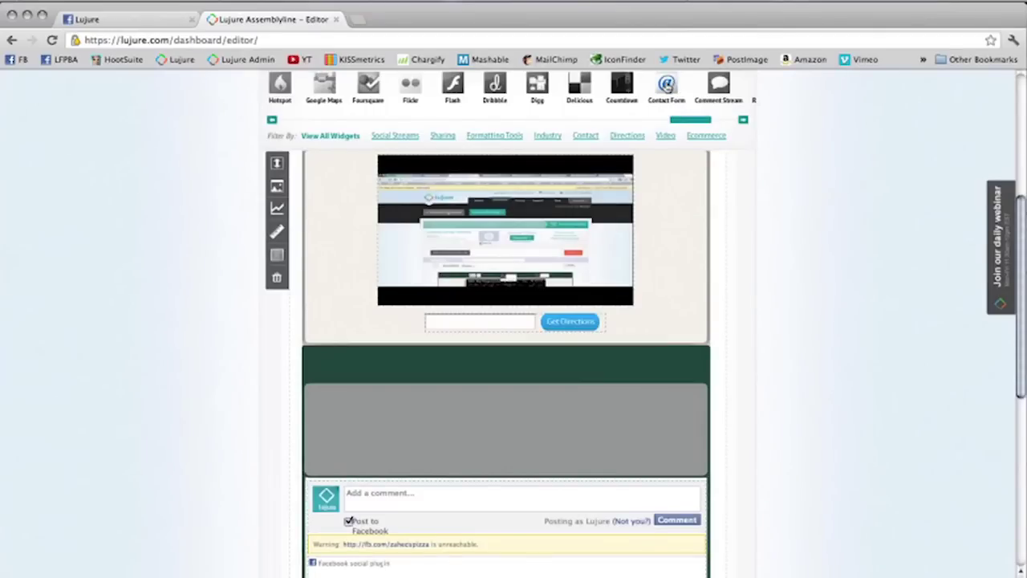
Step: Add a Contact Form to the grey area with the contact e-mail and an fb.com redirect page
key(F8)
key(F8)
drag(671, 90, 476, 412)
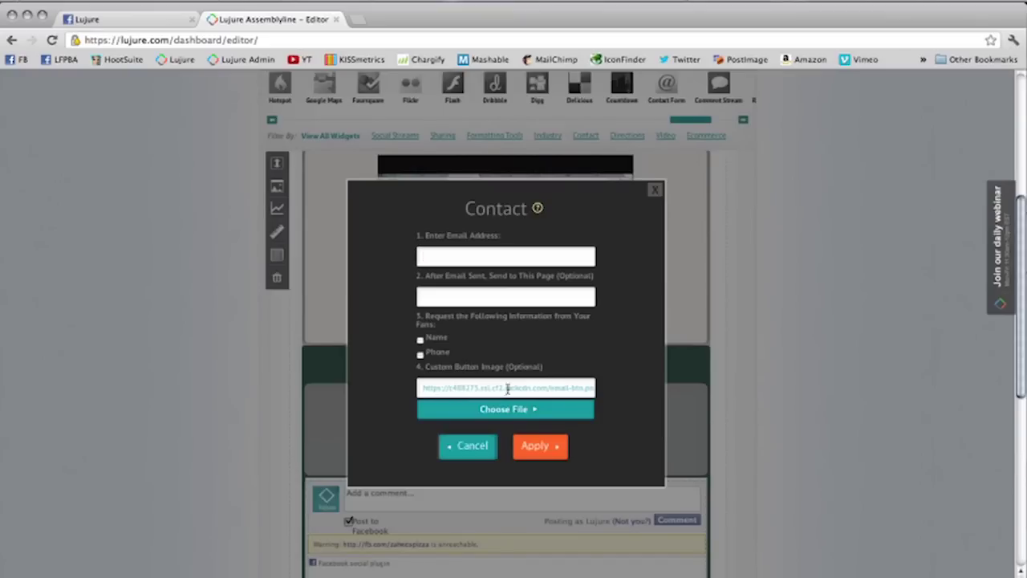
key(Tab)
text(http://fb.com)
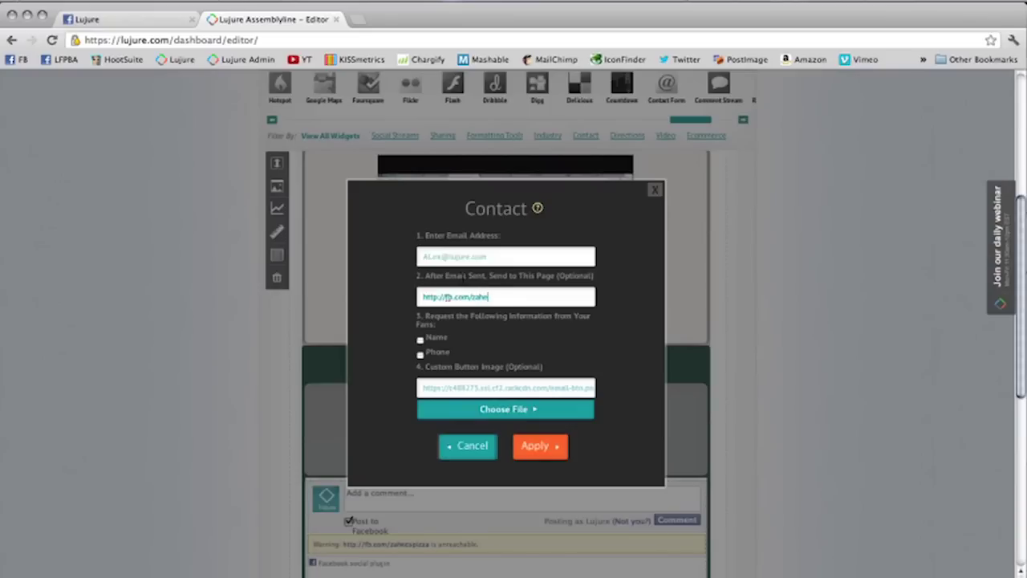
text(/zahedspizza)
click(467, 408)
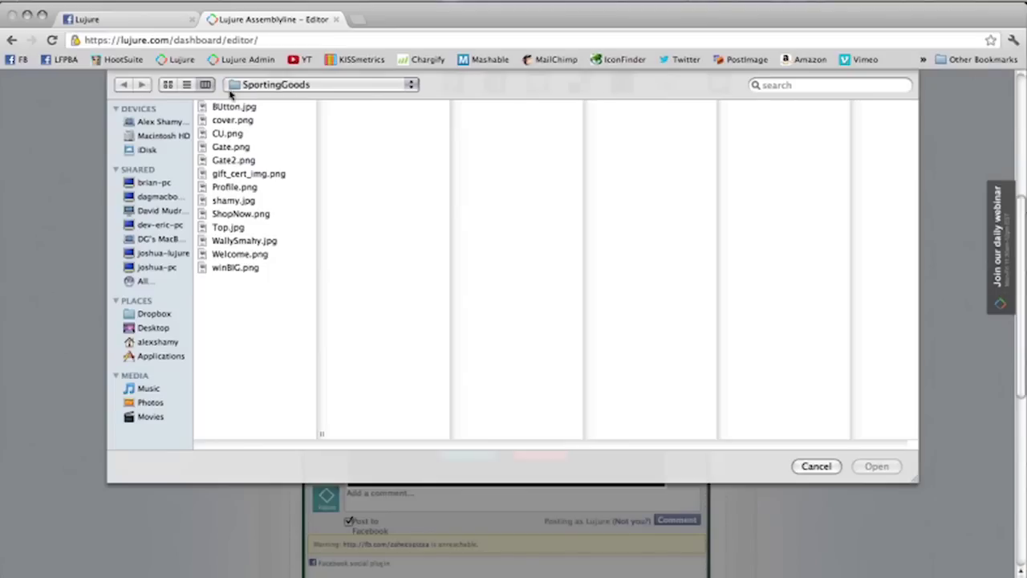
Step: Load CU.png from Downloads > SportingGoods as the contact button image
click(233, 106)
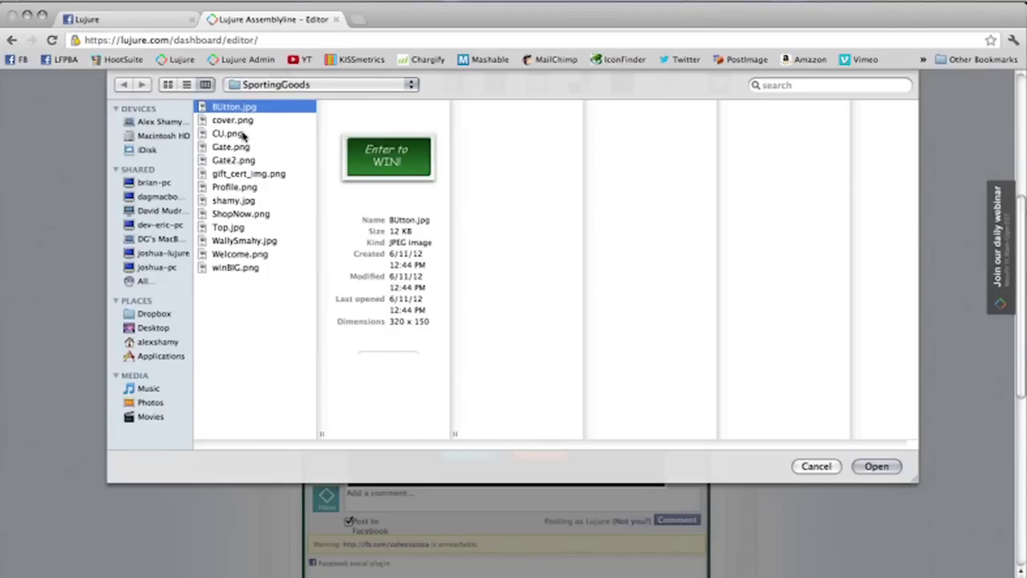
click(160, 342)
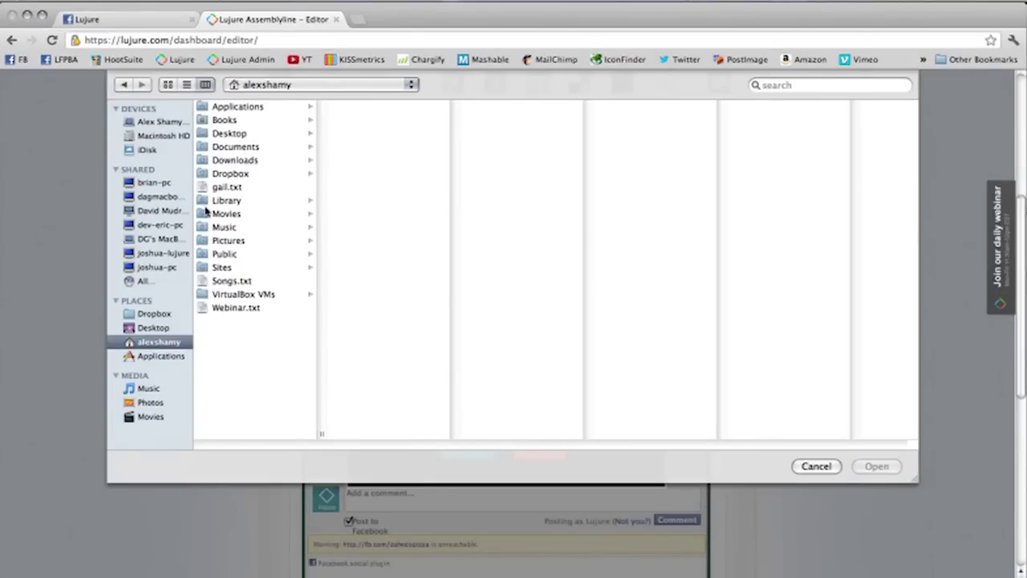
click(232, 160)
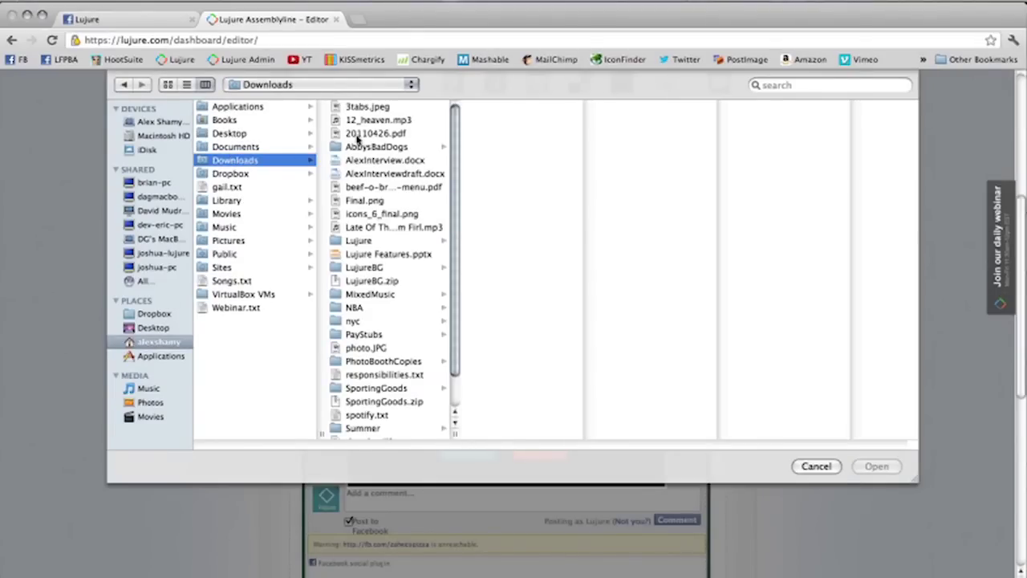
scroll(361, 174, down, 1)
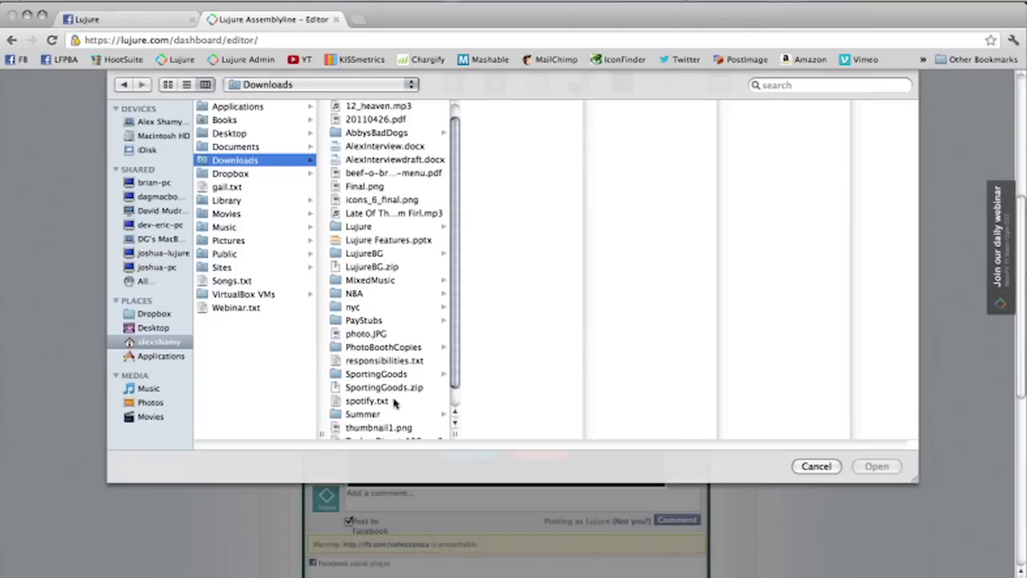
click(405, 375)
click(405, 376)
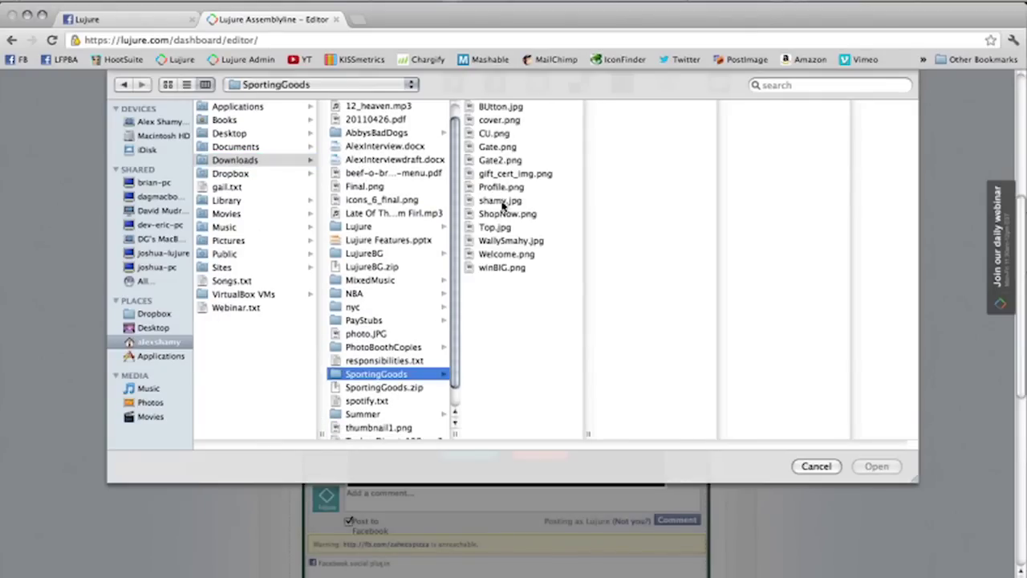
click(513, 107)
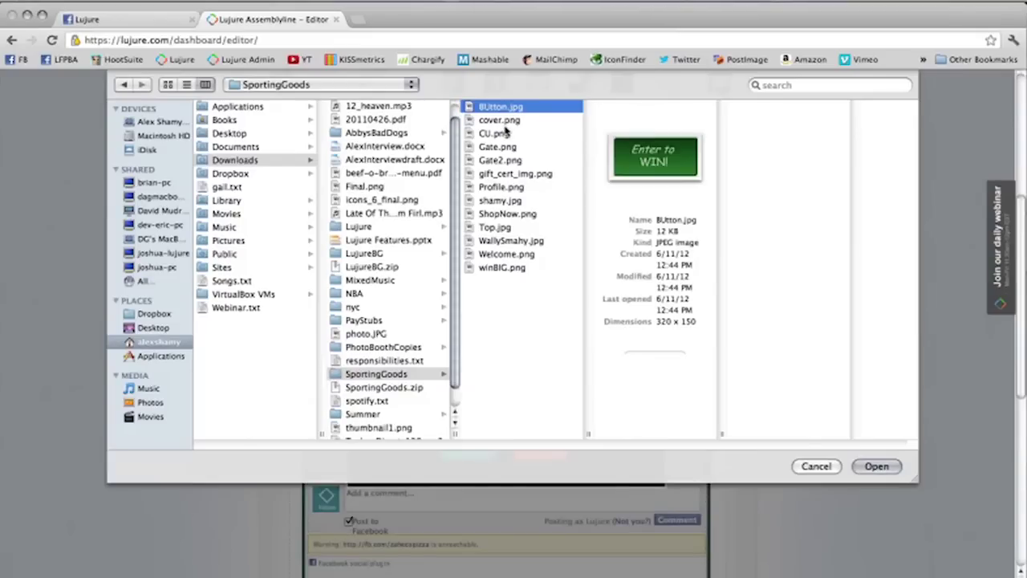
click(506, 133)
click(504, 121)
click(503, 133)
click(892, 467)
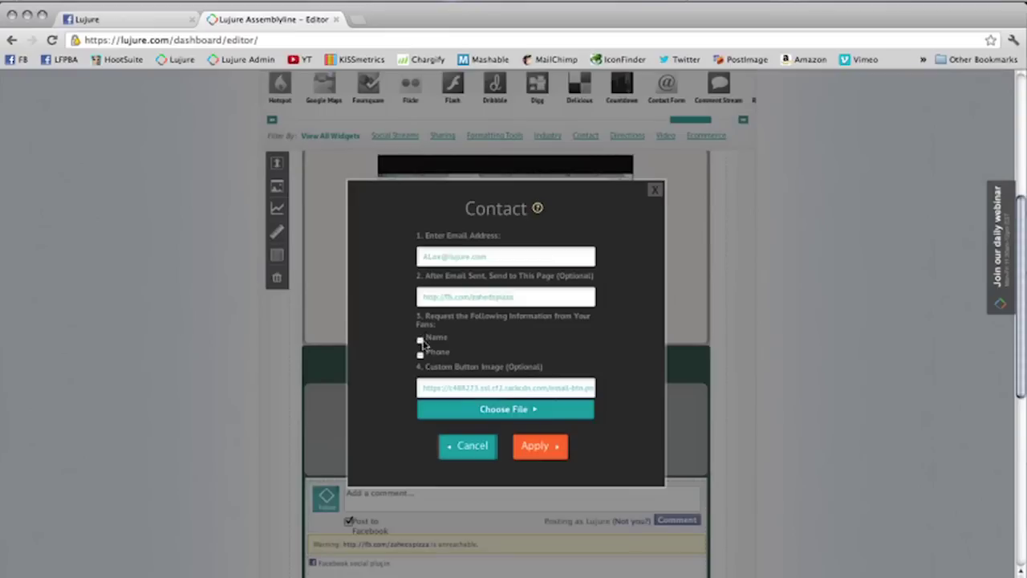
Step: Request fans' Name and Phone, apply, and enlarge the Contact Us button to fill the block
click(420, 355)
click(419, 341)
click(557, 454)
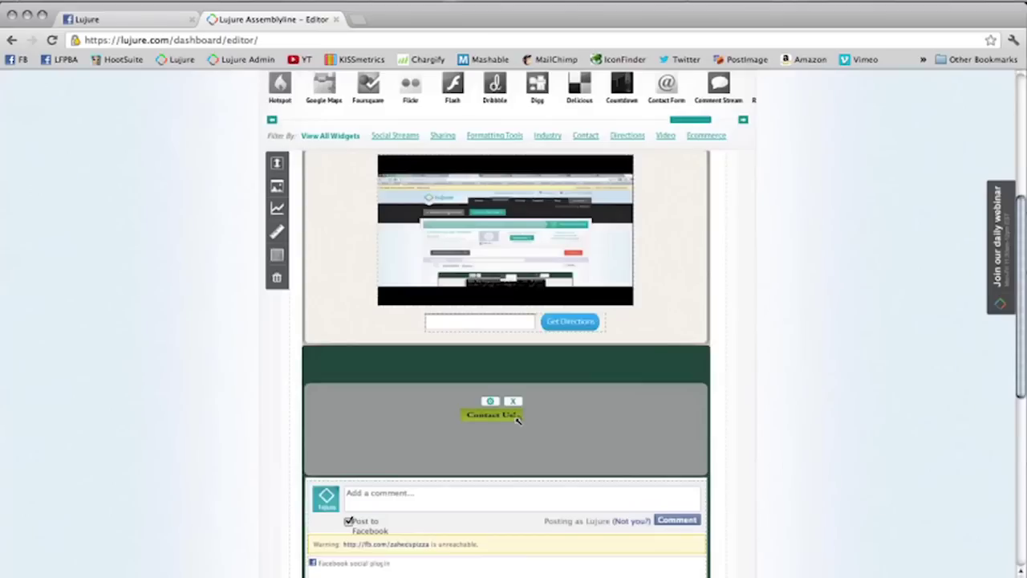
drag(520, 414, 662, 457)
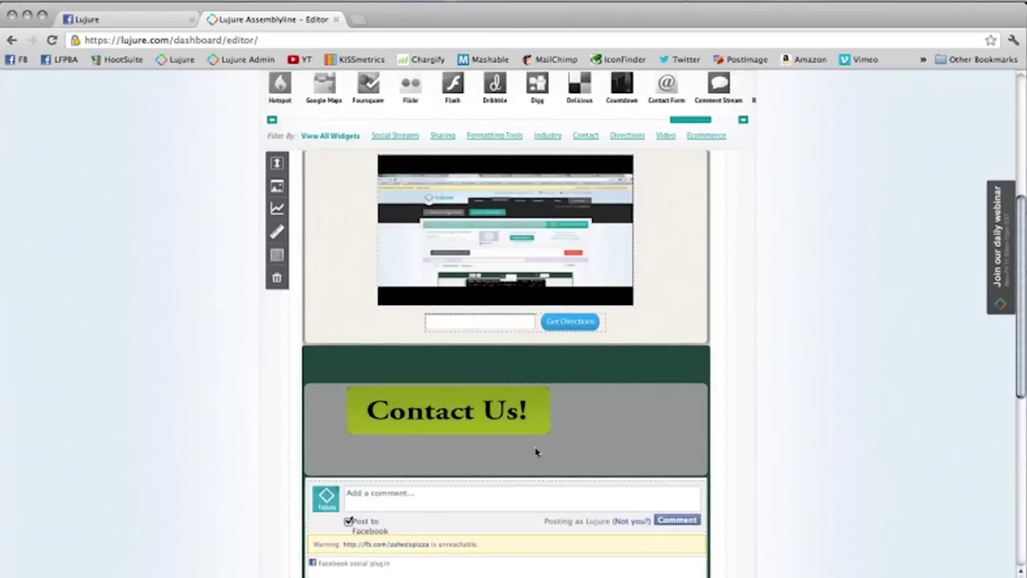
drag(564, 435, 665, 468)
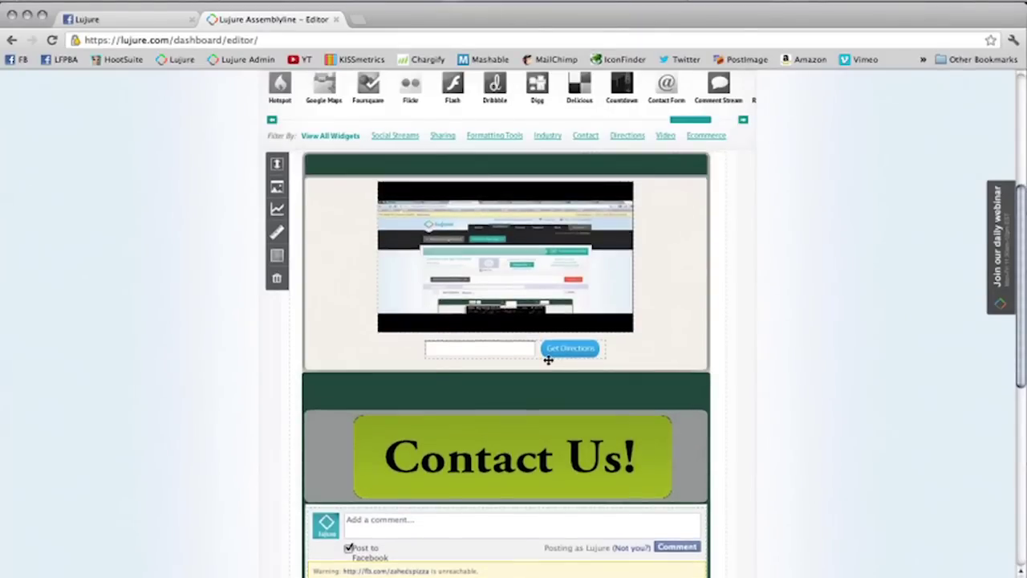
scroll(548, 360, up, 2)
drag(699, 122, 447, 112)
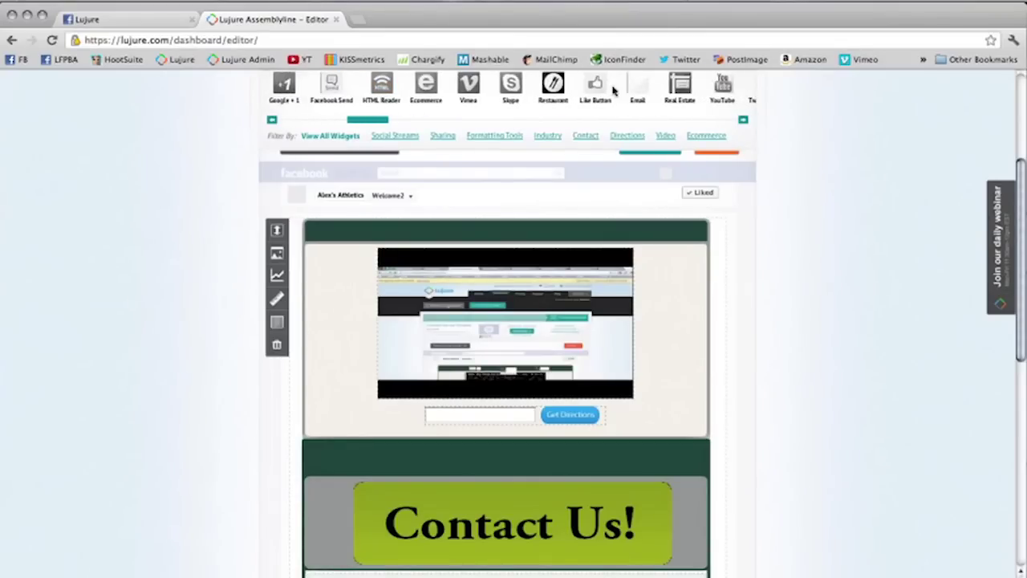
Step: Add a Like button linked to an fb.com page and move it up in the green header
drag(602, 108, 643, 239)
text(http://fb.com/zahed)
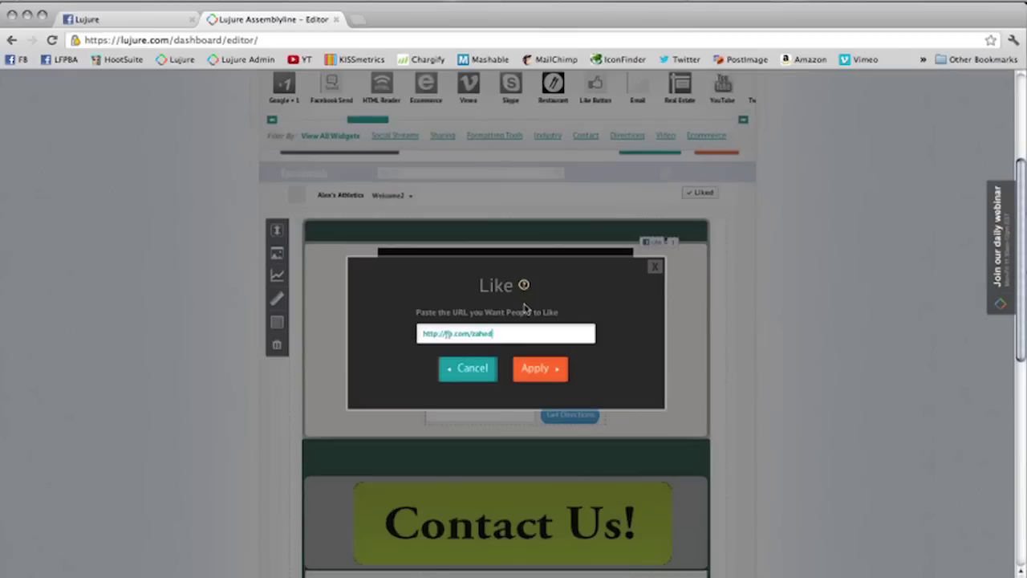
text(pizza)
click(536, 368)
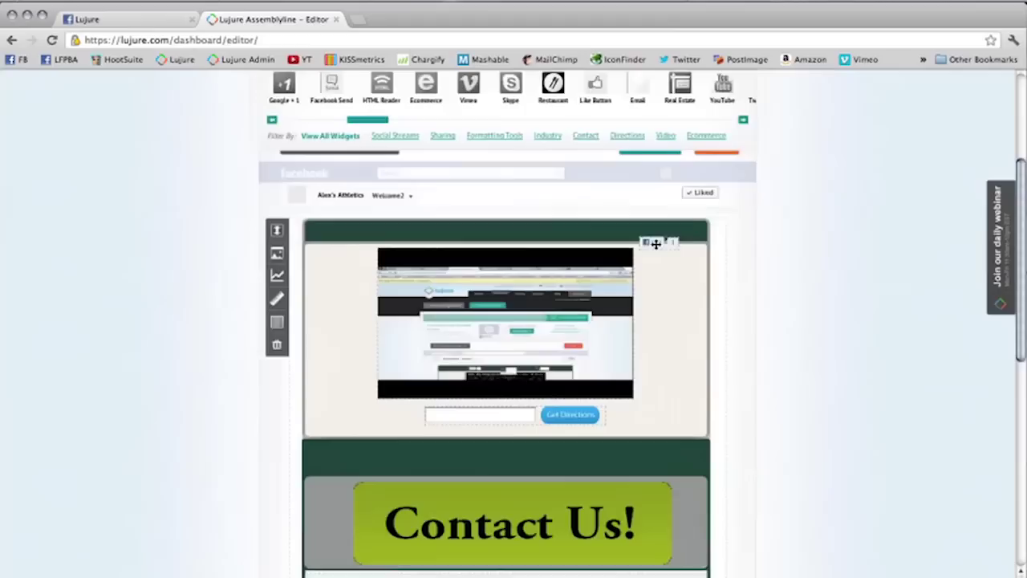
drag(656, 243, 655, 229)
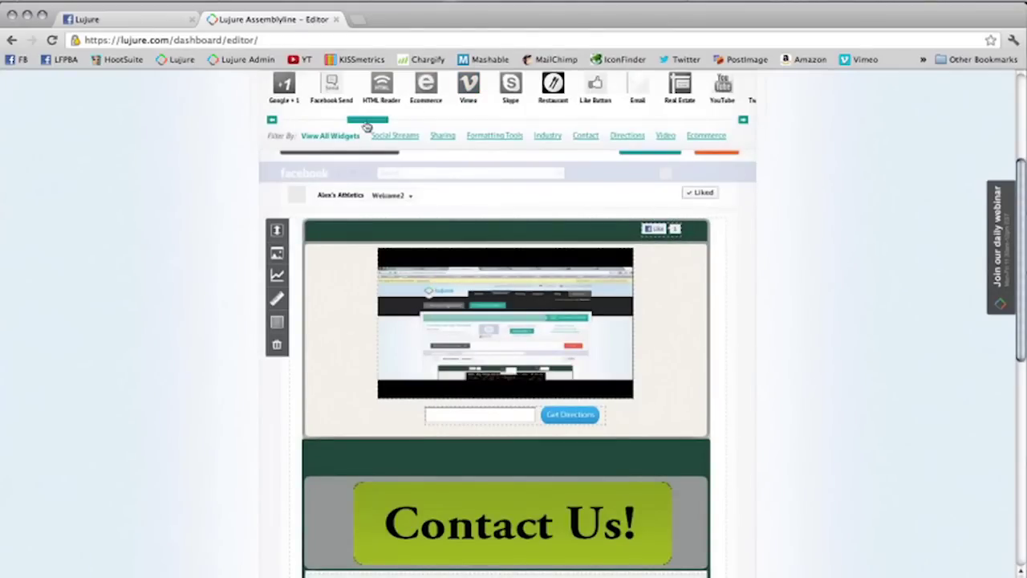
drag(365, 119, 327, 114)
Step: Add a Facebook Send button for fb.com/athleti and position it in the header
drag(441, 88, 396, 254)
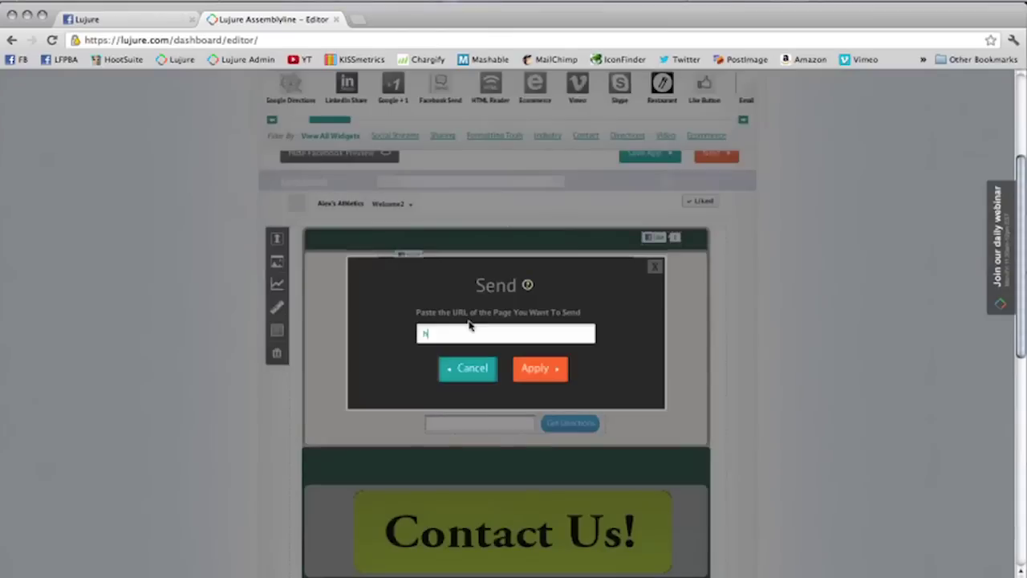
text(fb.com)
text(/athleti)
click(535, 367)
drag(385, 258, 369, 235)
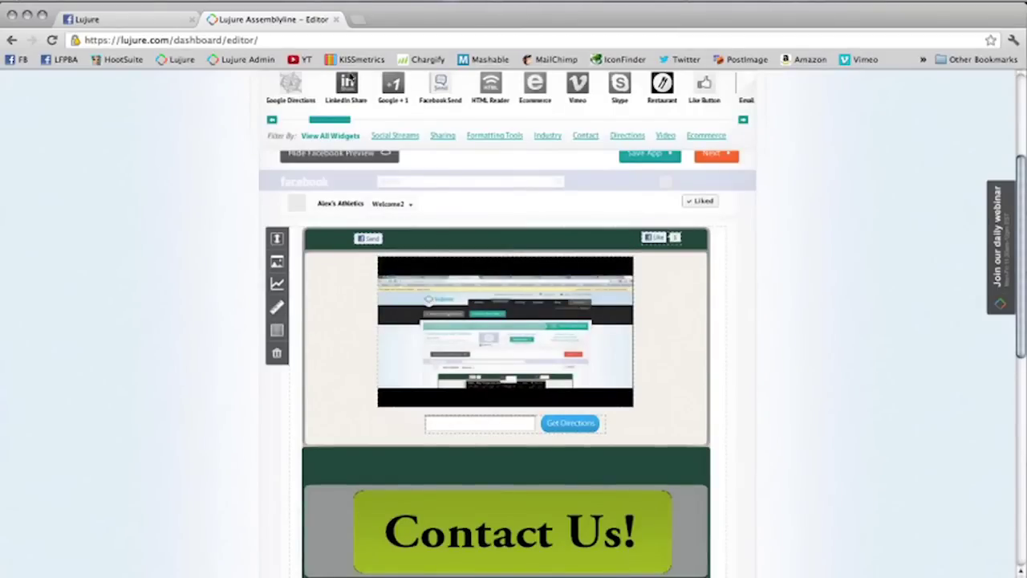
Step: Add a Google +1 button linked to an fb.com page URL, centred in the green header
drag(472, 172, 481, 253)
text(http://)
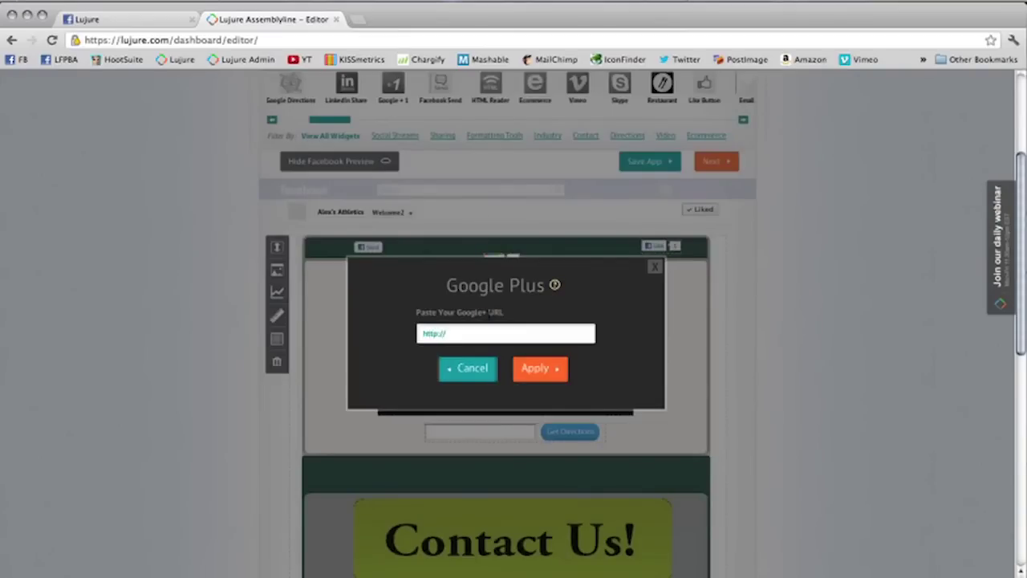
text(fb.com)
text(/zahedp)
click(553, 365)
drag(507, 260, 514, 251)
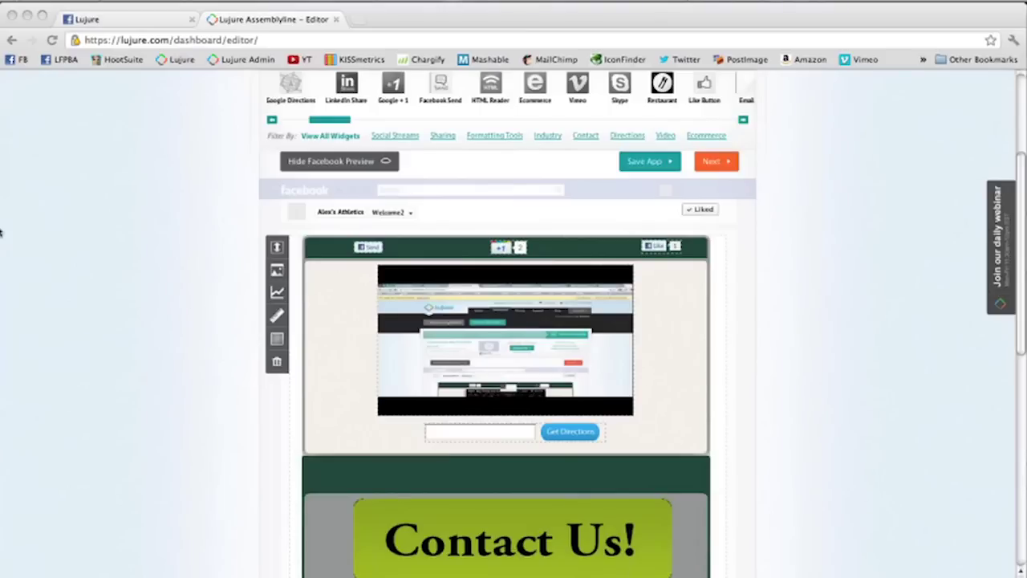
Step: Save the Welcome2 app and advance to step 3, Like Gate Setup
click(633, 163)
click(632, 163)
drag(340, 132, 577, 152)
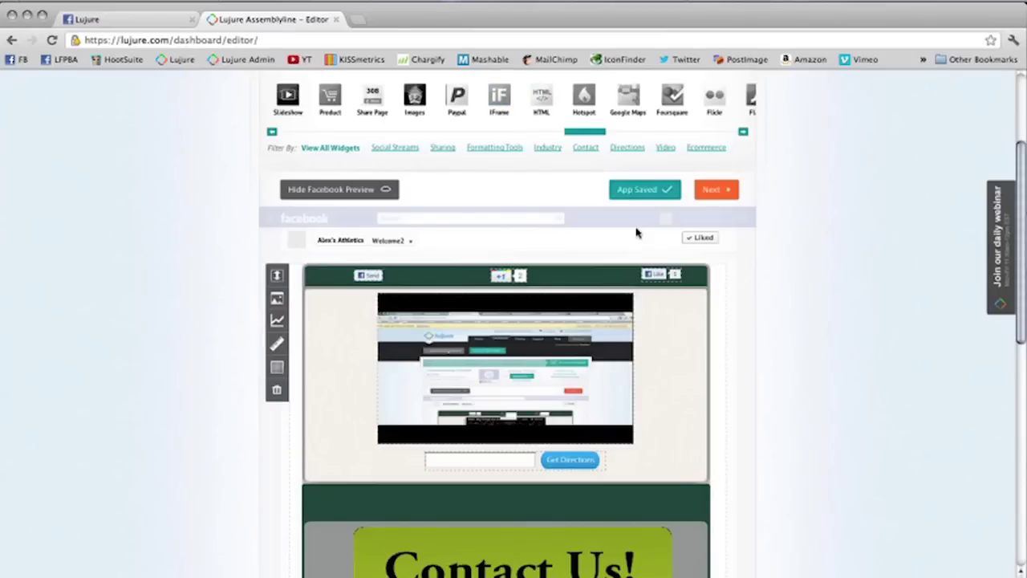
scroll(636, 233, up, 2)
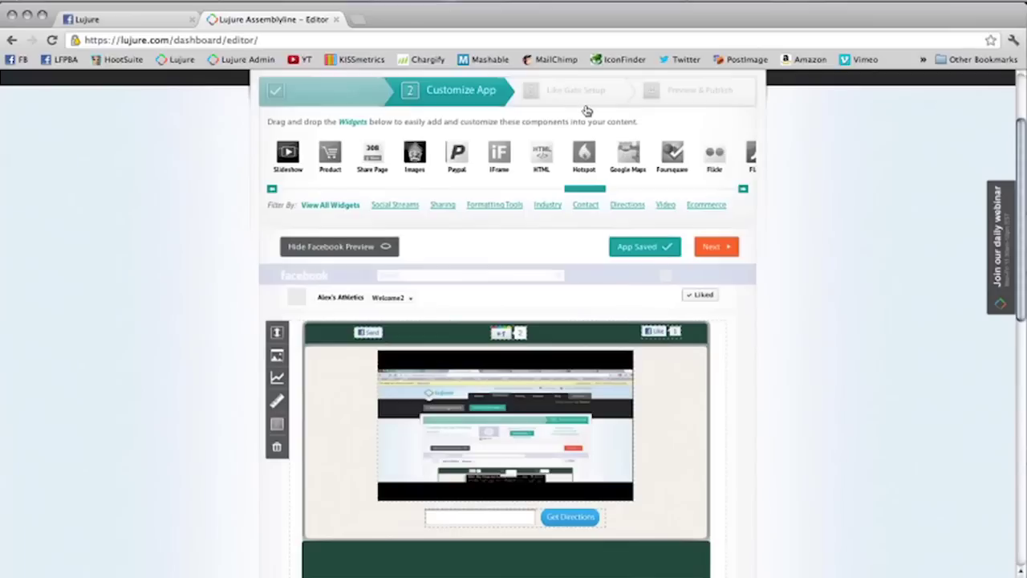
click(586, 101)
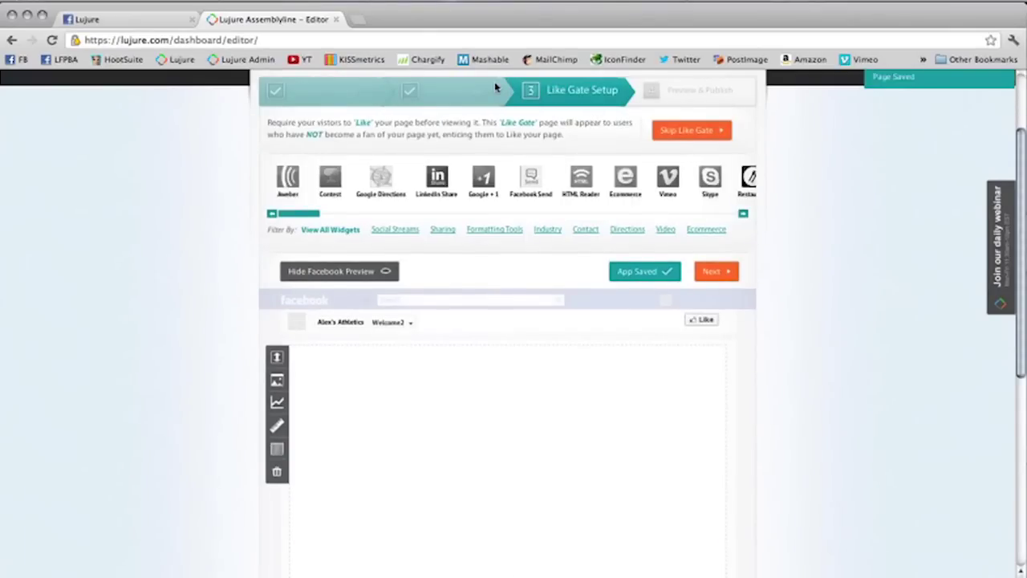
Step: Advance to Preview & Publish and select the preview's Get Directions address field
click(719, 271)
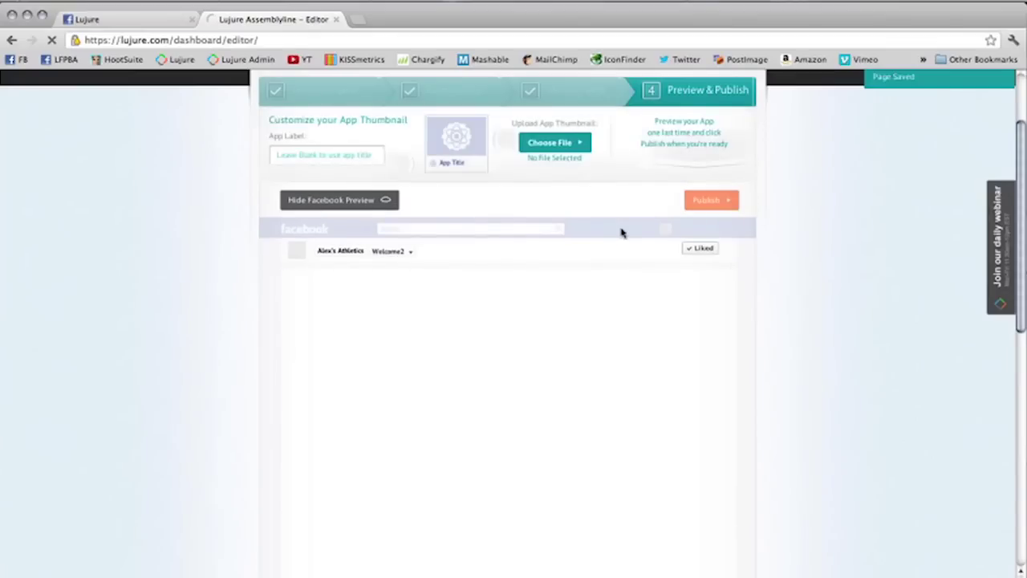
scroll(518, 257, down, 3)
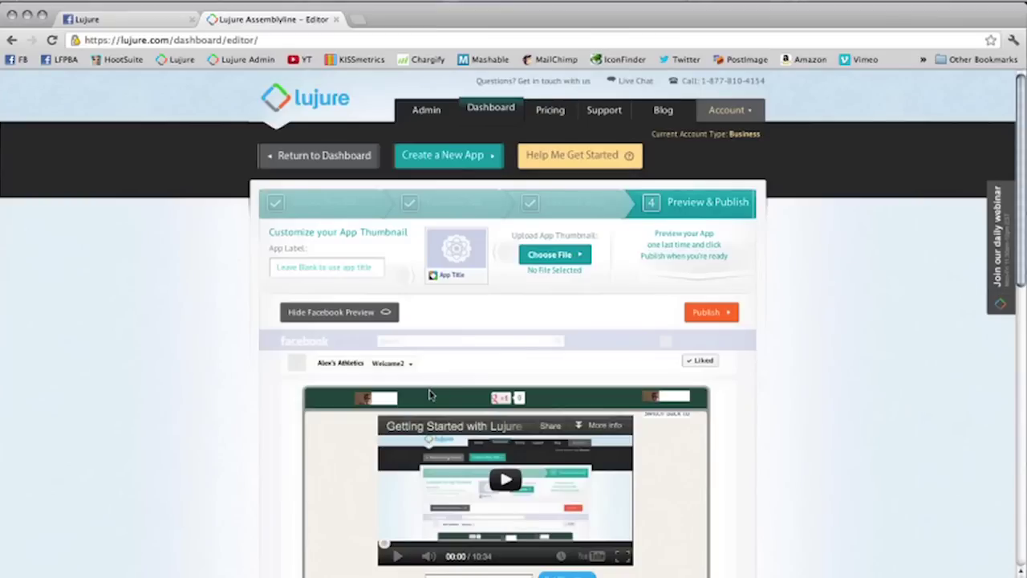
scroll(396, 466, down, 2)
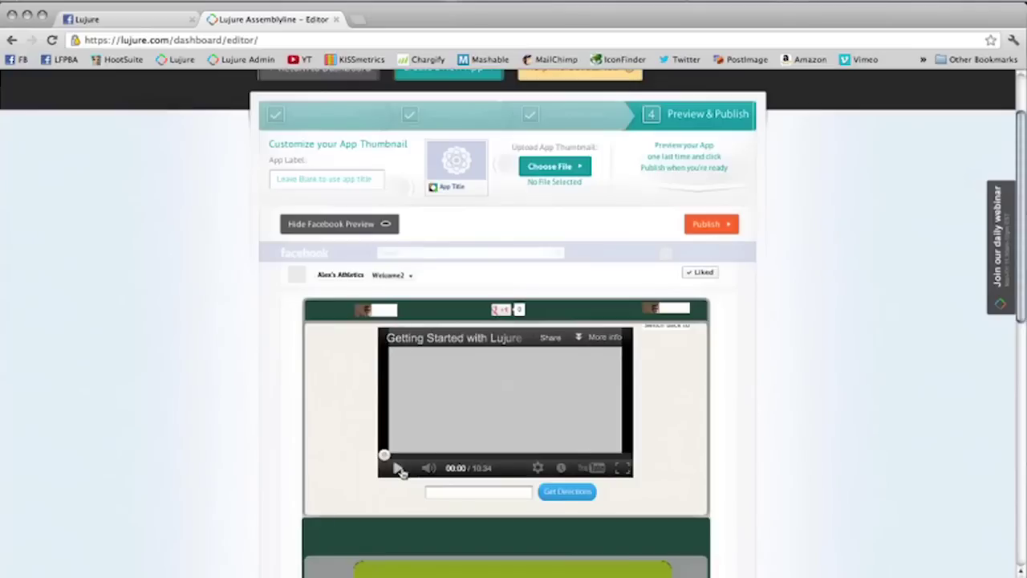
click(473, 492)
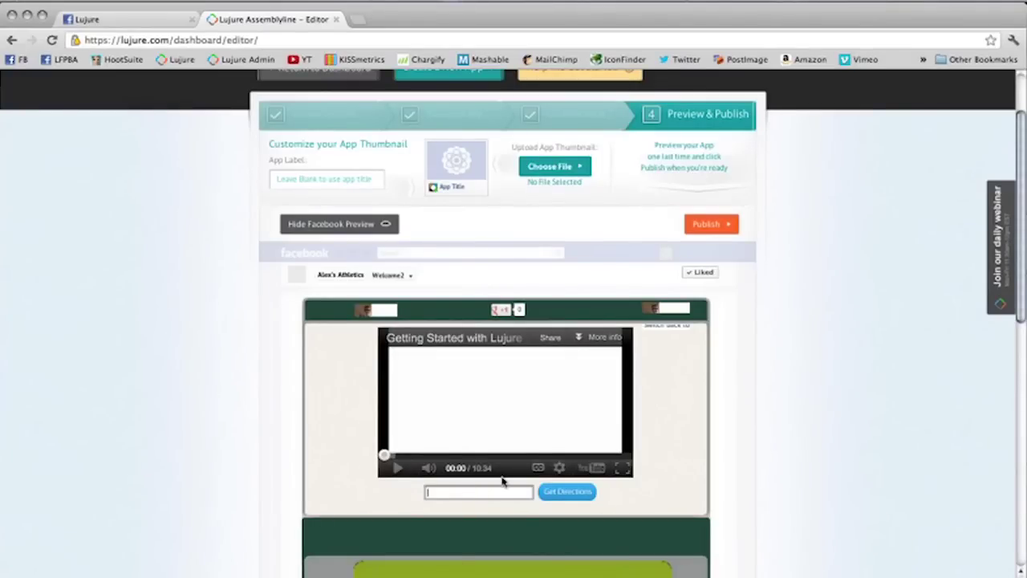
click(587, 491)
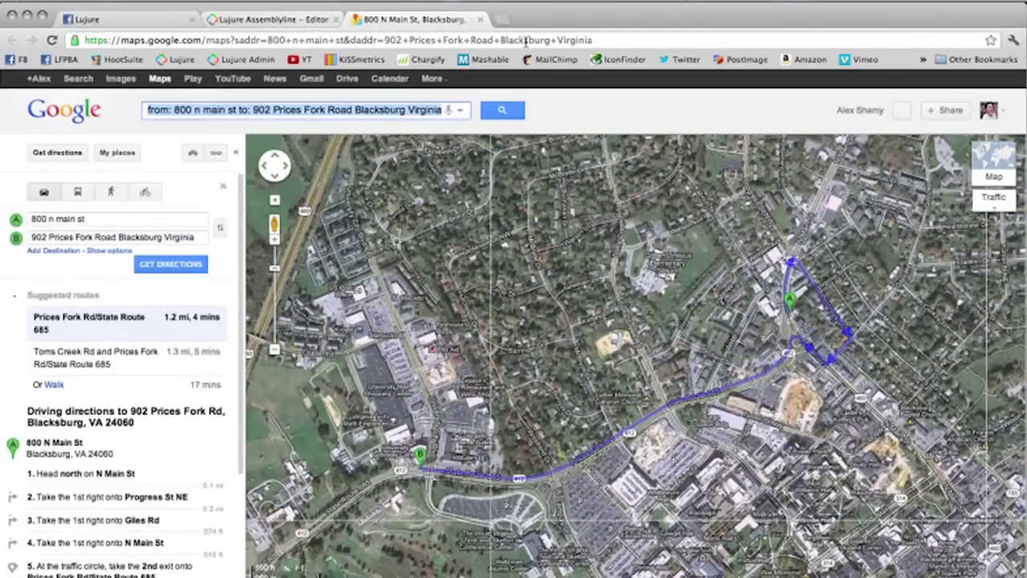
click(480, 19)
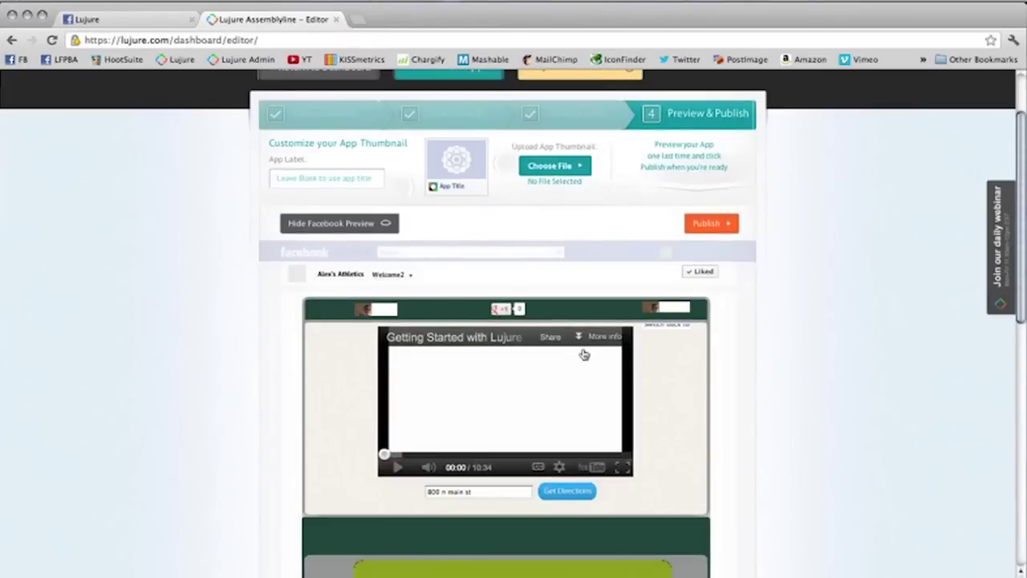
scroll(584, 355, down, 3)
click(586, 433)
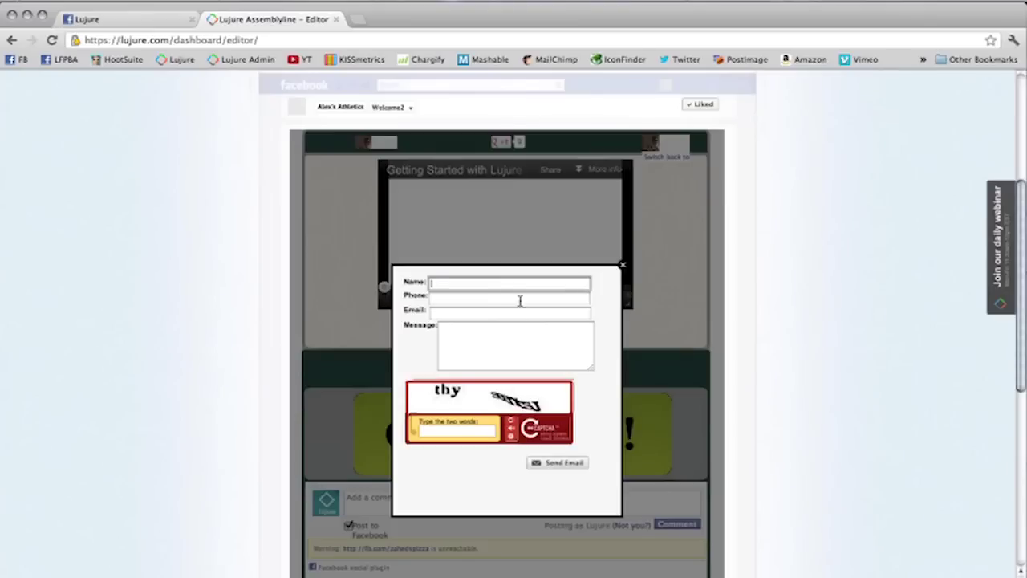
scroll(569, 208, down, 3)
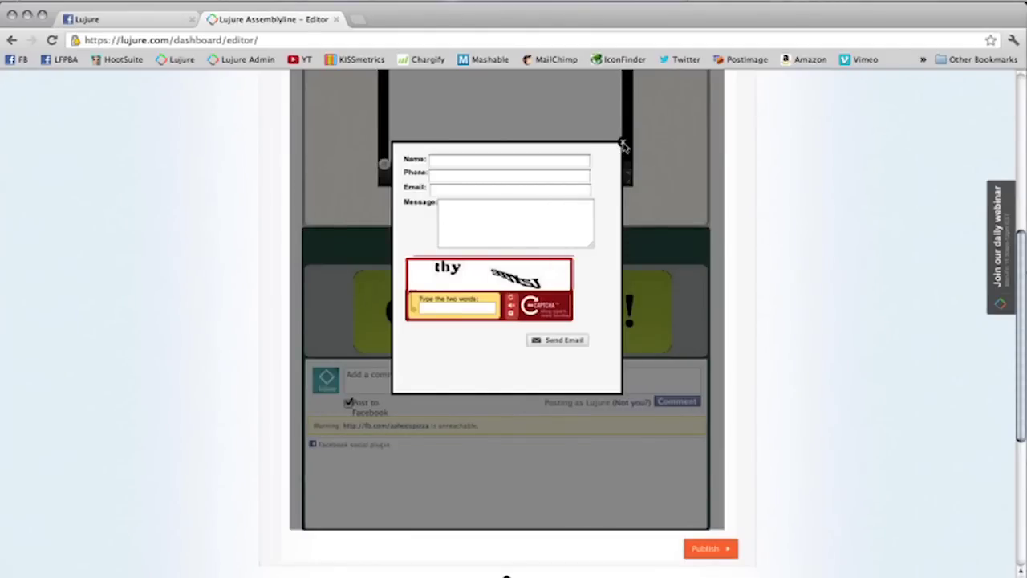
click(622, 144)
click(456, 379)
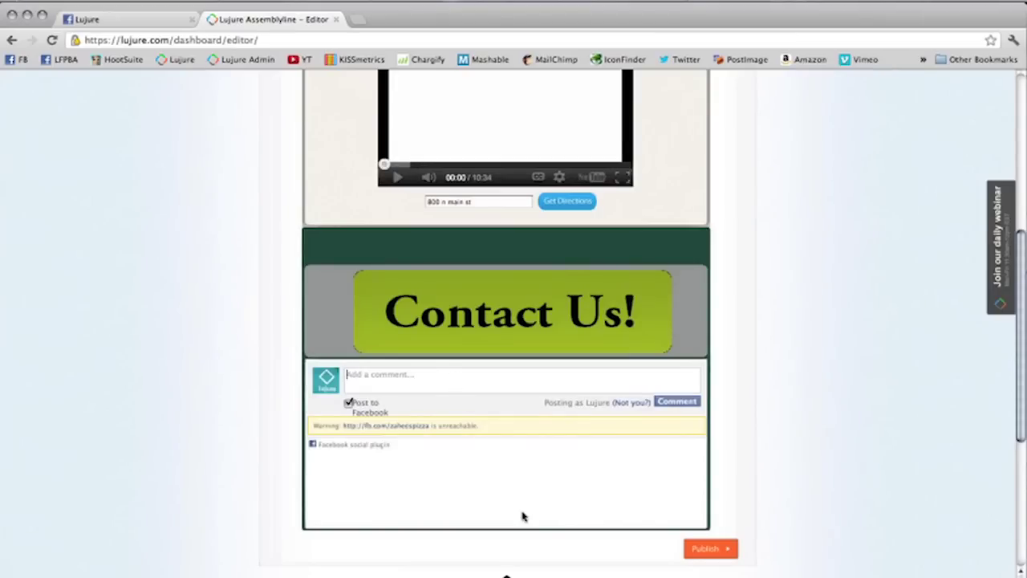
scroll(522, 516, up, 4)
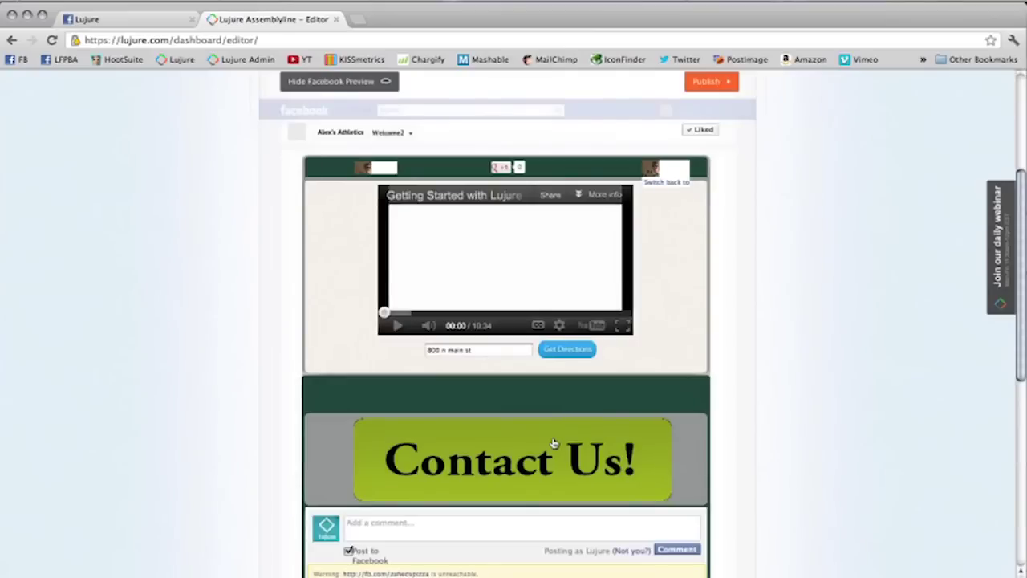
scroll(741, 230, up, 6)
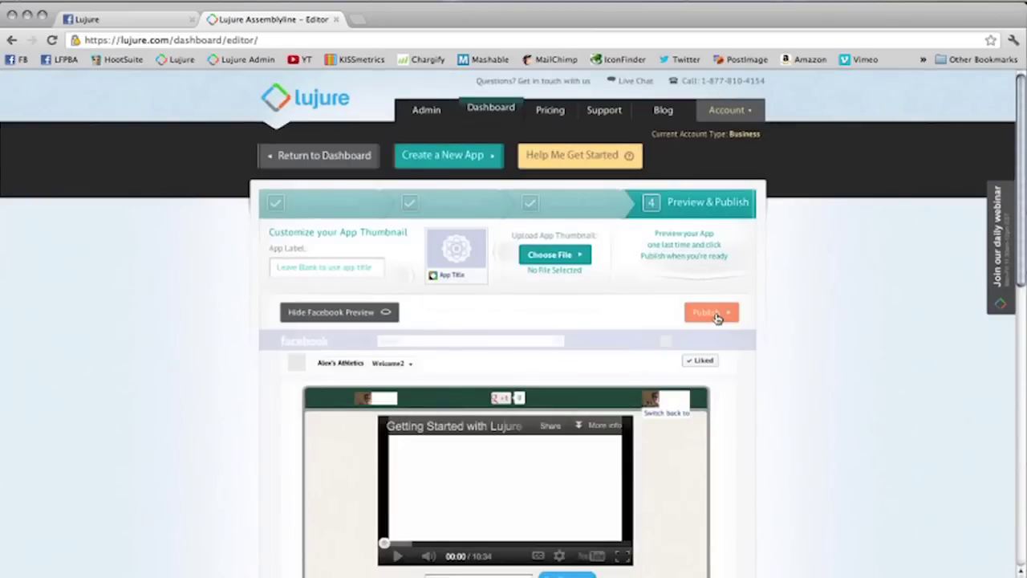
Step: Publish the app to the athletics Facebook page and open its Welcome2 tab
click(718, 318)
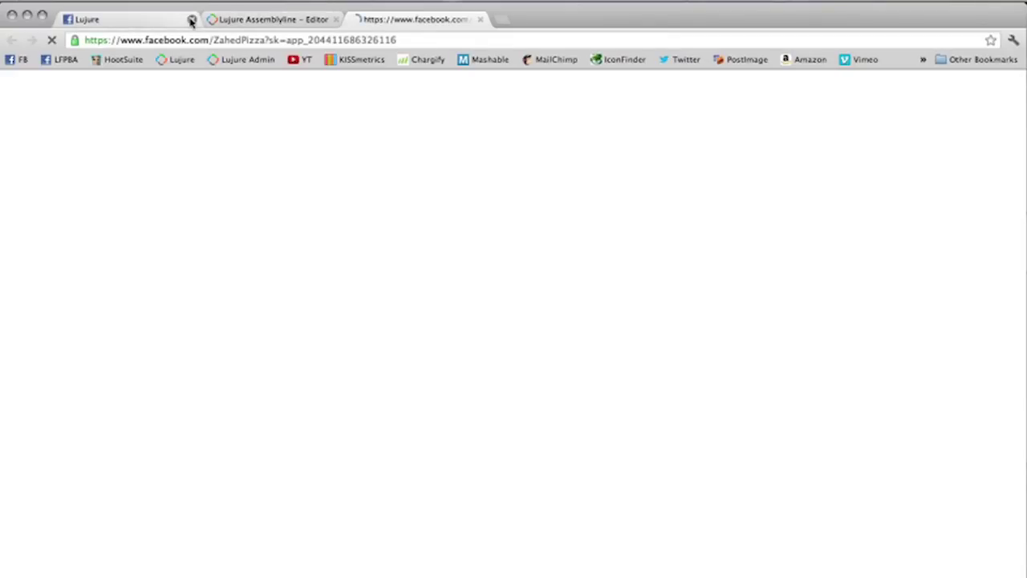
click(191, 19)
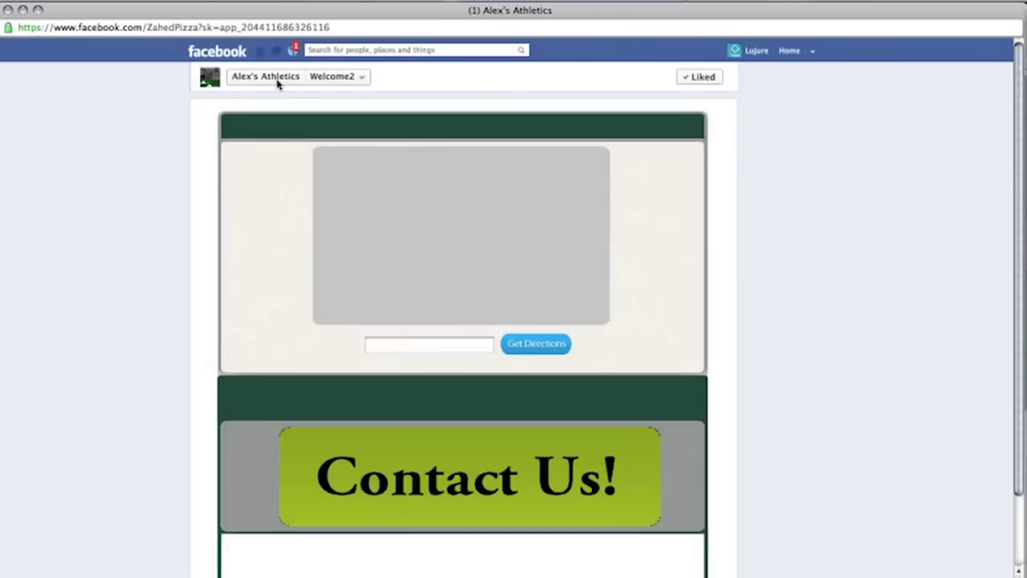
click(279, 76)
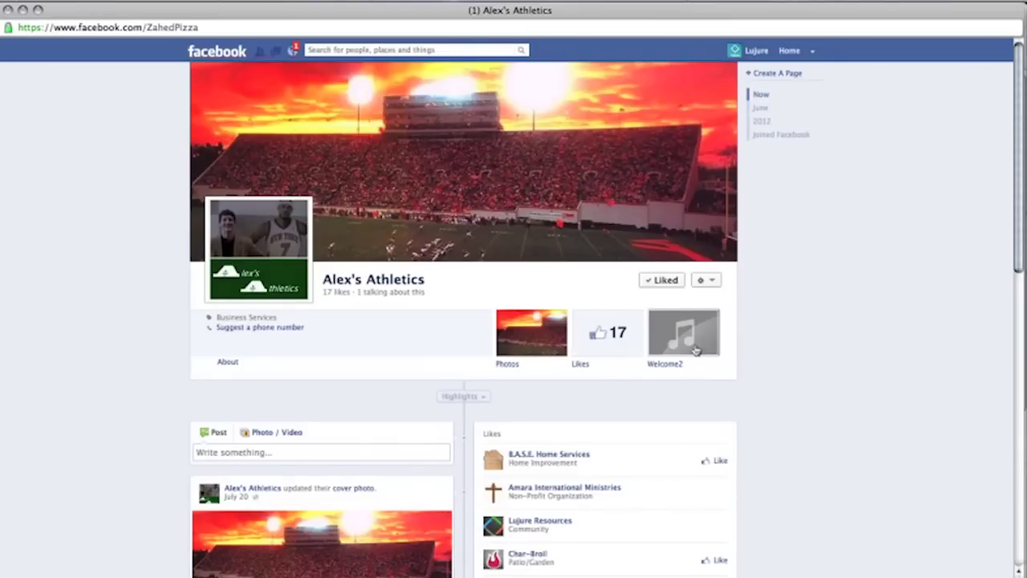
click(692, 351)
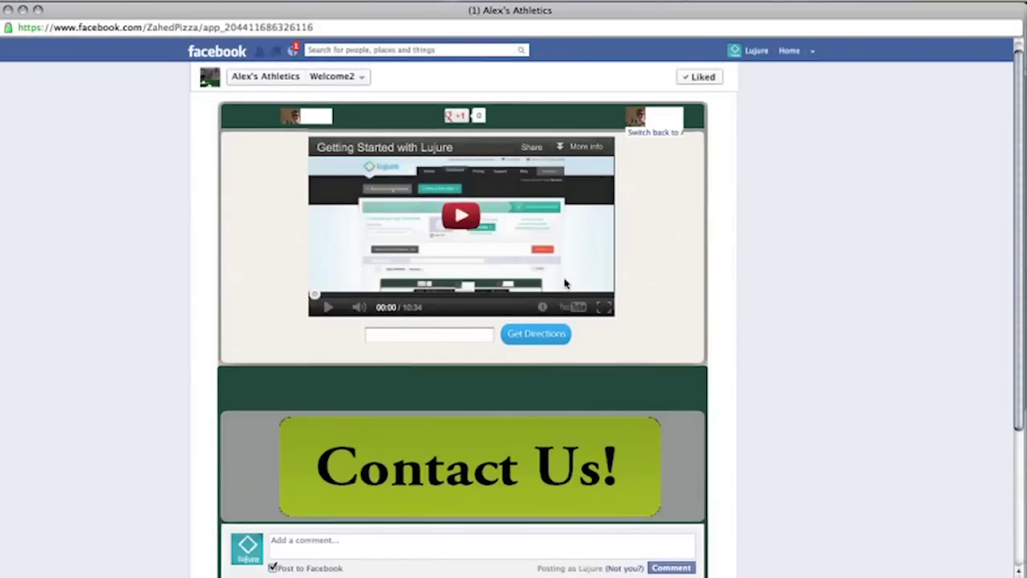
Step: Review the Welcome2 tab, reopen the page timeline, and switch back to the Lujure editor
scroll(565, 283, down, 5)
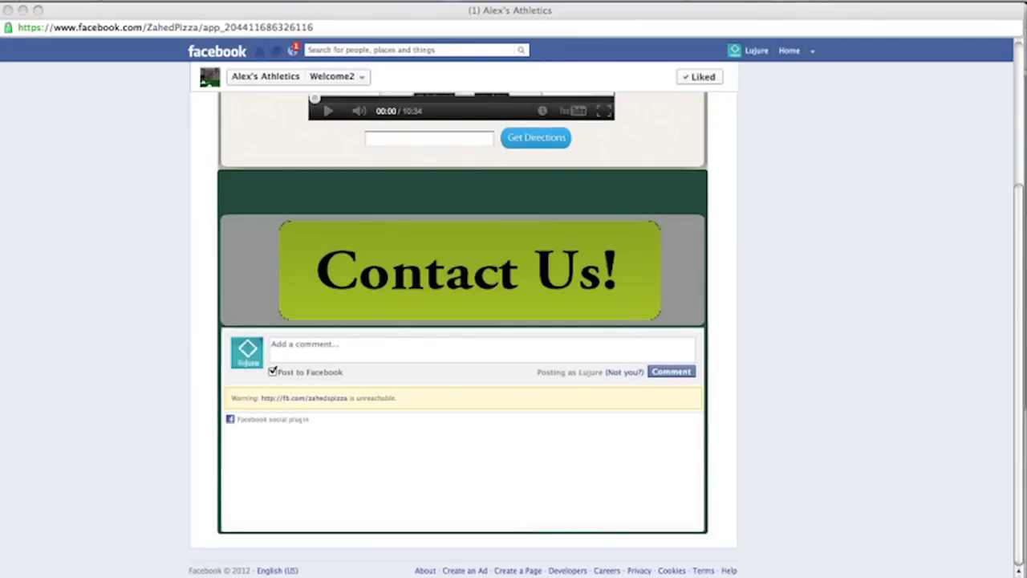
scroll(389, 285, up, 5)
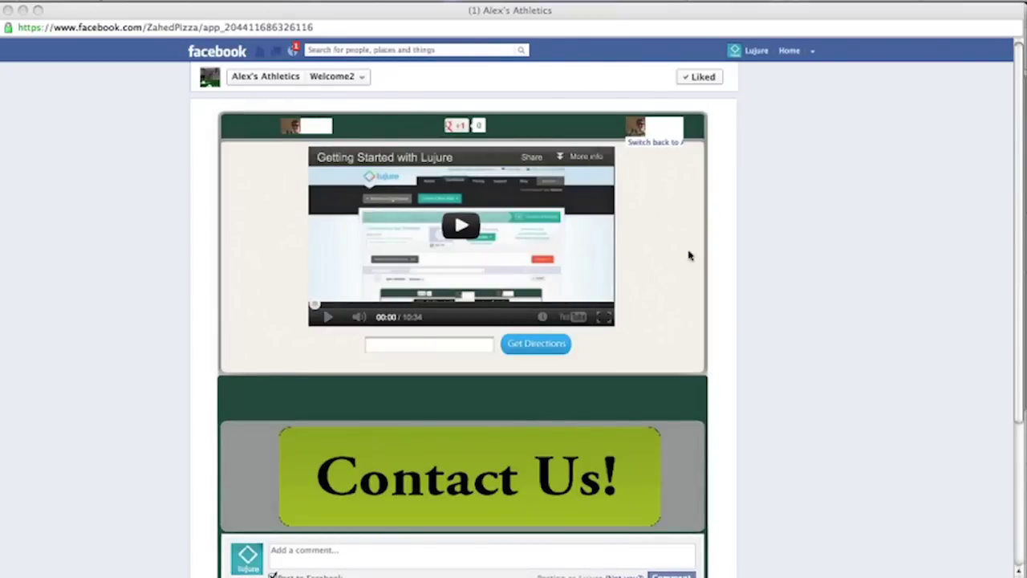
click(8, 10)
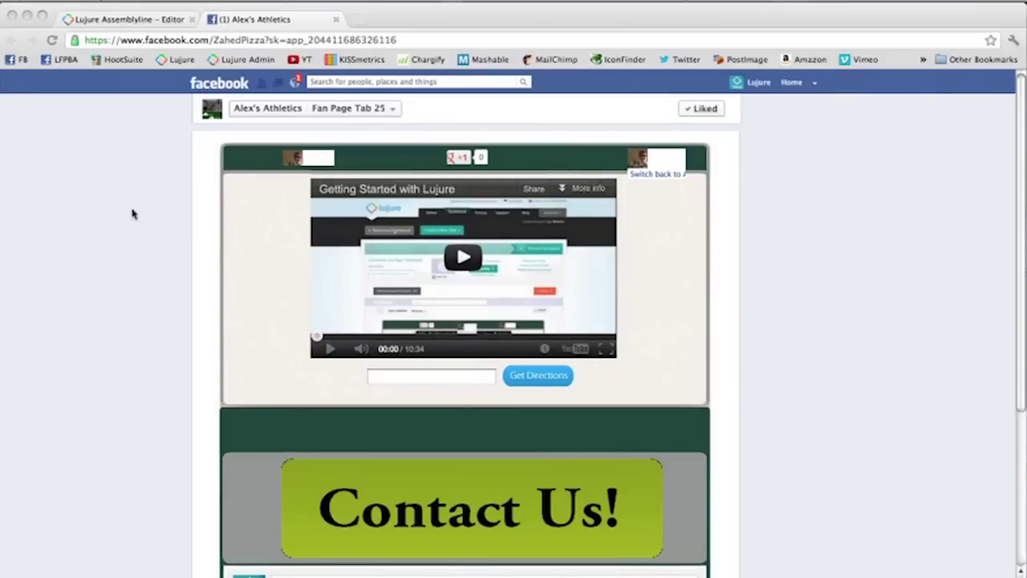
click(267, 112)
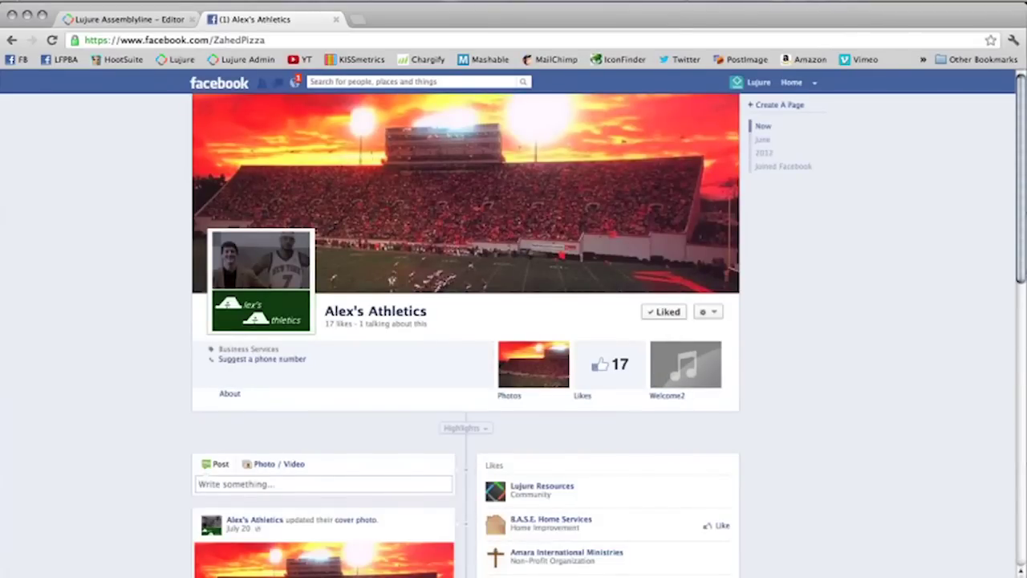
click(117, 27)
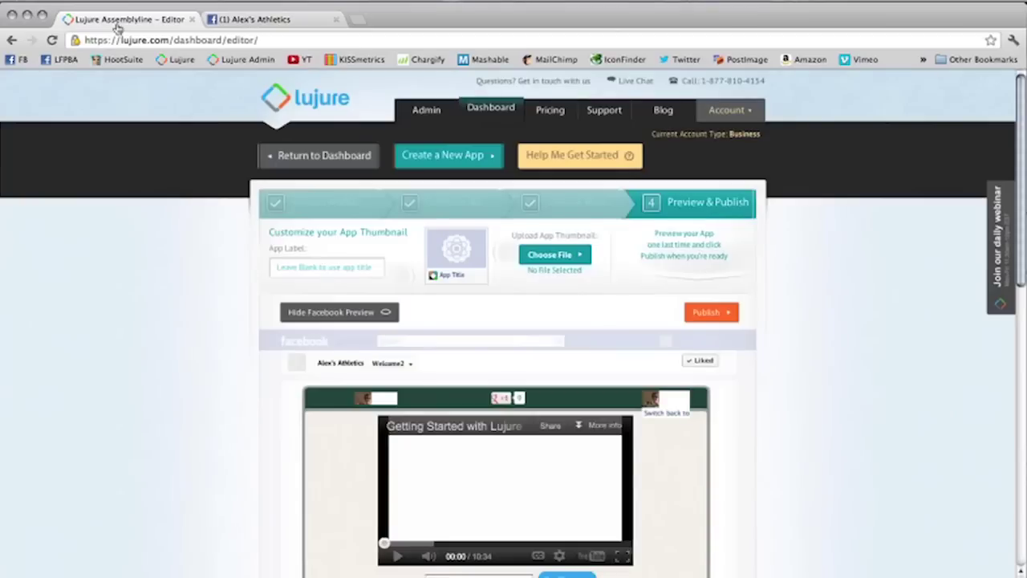
key(F8)
Step: Show slide 4, Lead Capture, in the PowerPoint deck, then return to the browser desktop
click(688, 218)
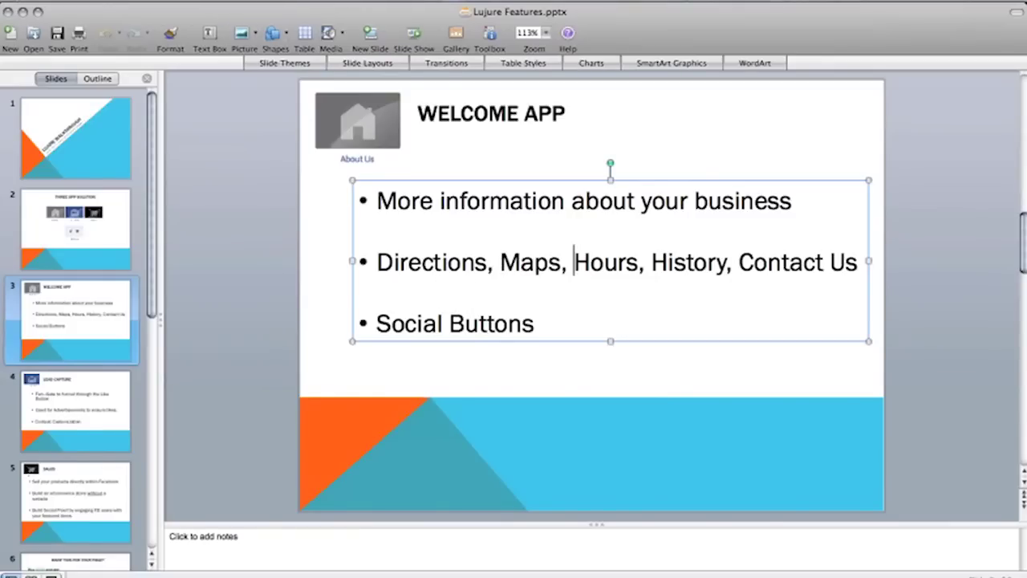
key(super+Tab)
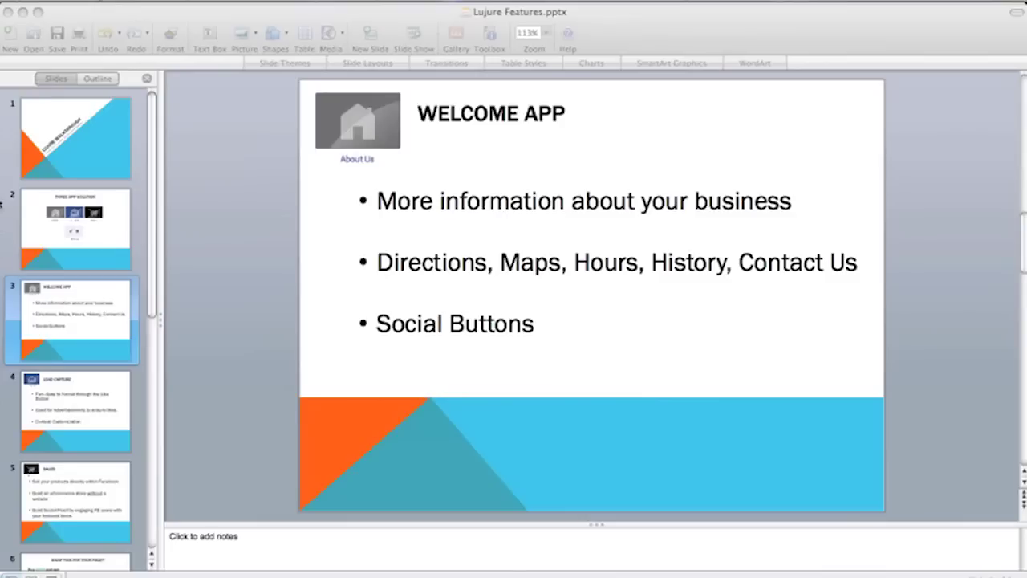
click(28, 404)
click(28, 404)
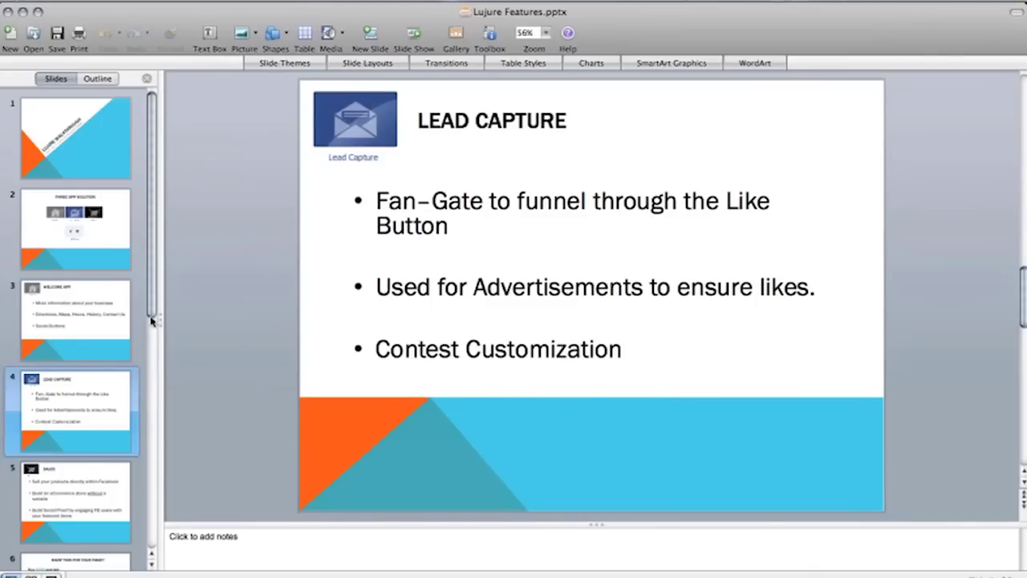
click(73, 494)
click(78, 410)
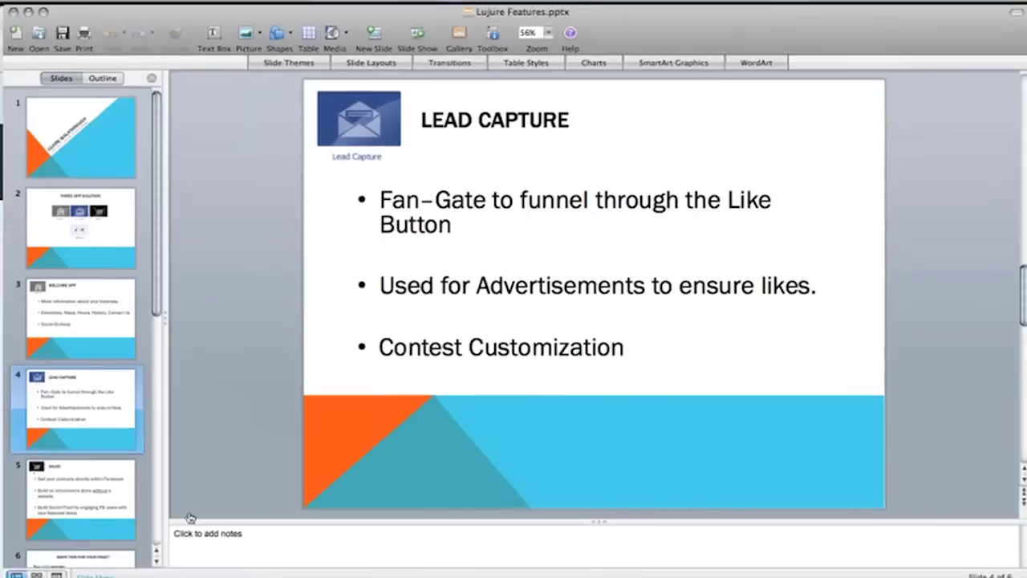
key(F8)
click(158, 404)
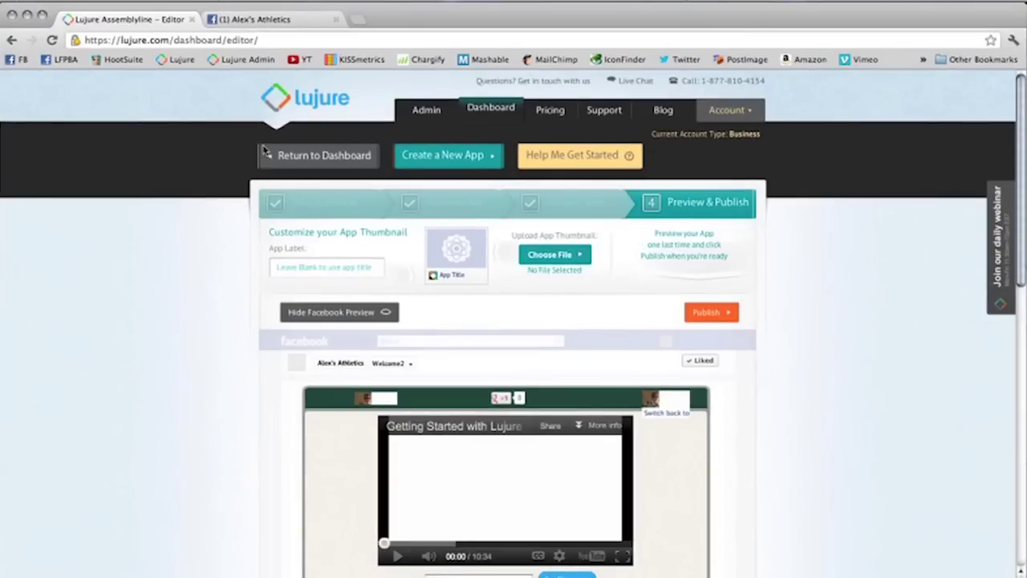
Step: Return to the Lujure dashboard and expand the Abbyz Bad Dawgz client's app list
click(289, 160)
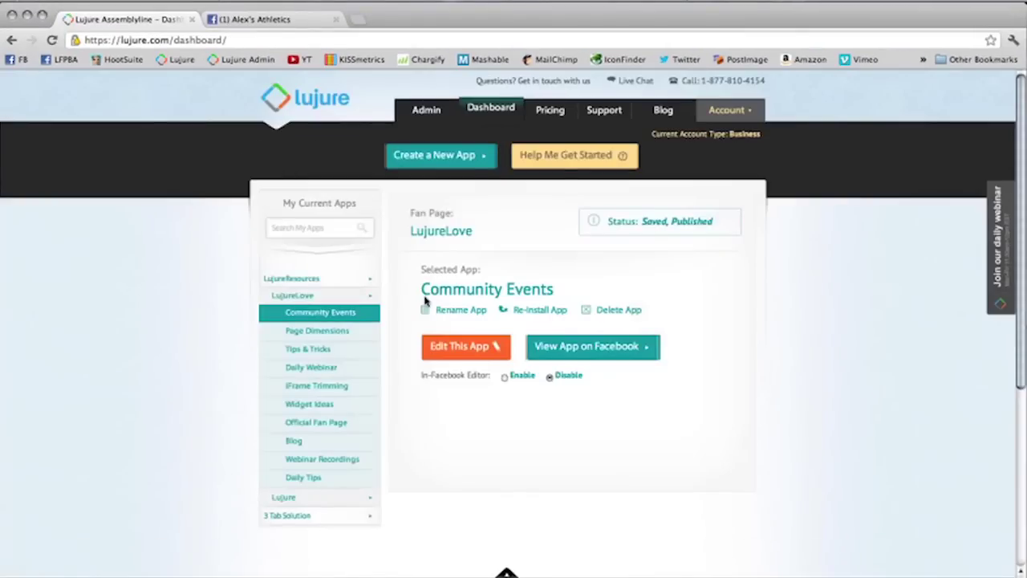
scroll(377, 289, down, 5)
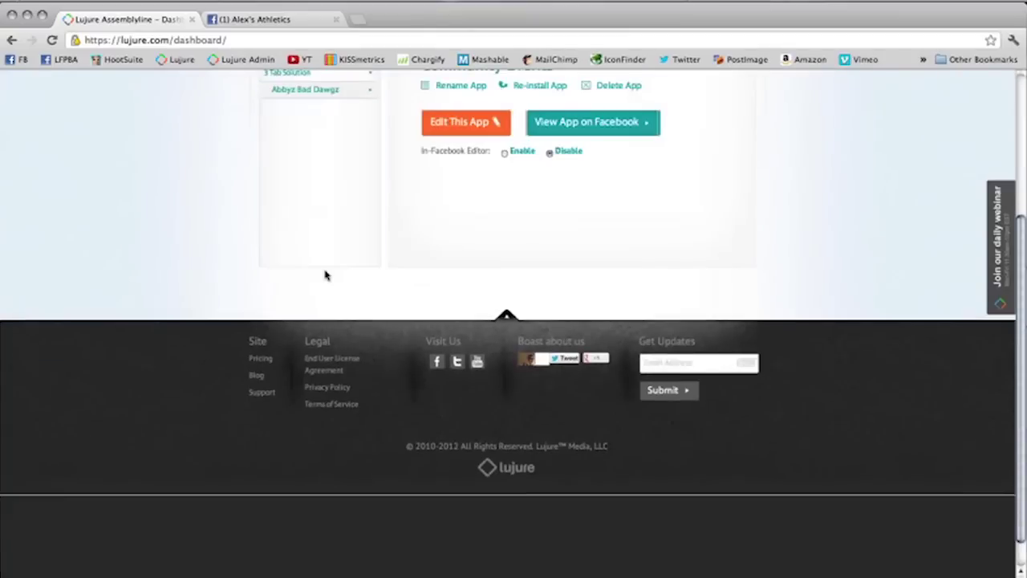
scroll(325, 275, up, 3)
click(332, 207)
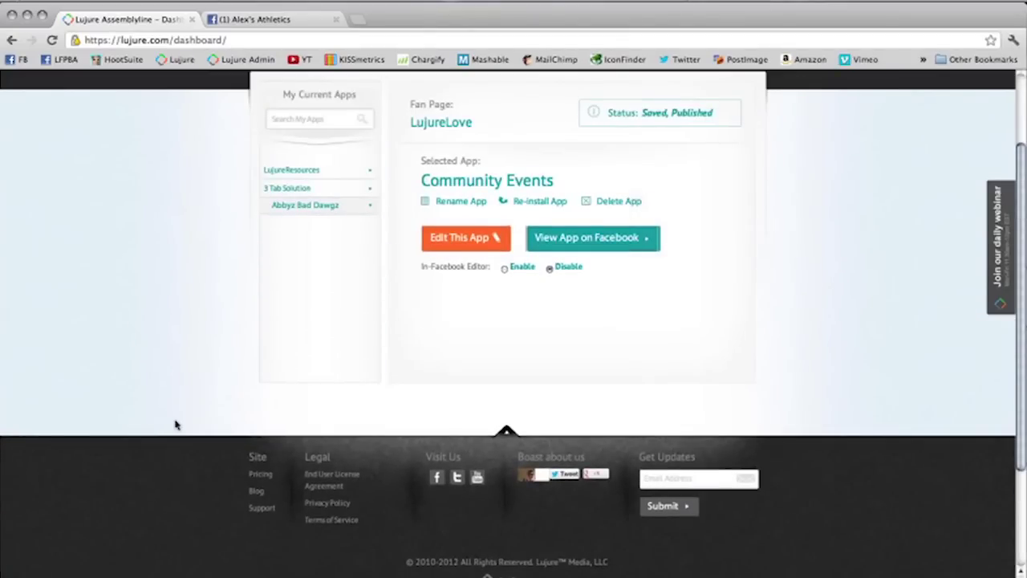
scroll(268, 293, up, 3)
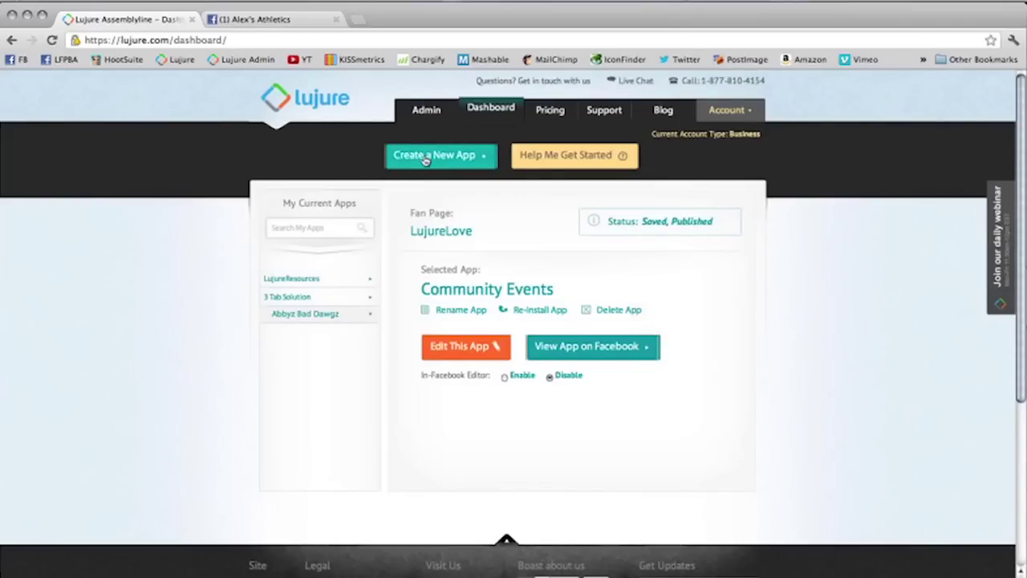
Step: Create a new app named 'Lead Capture 2' for the Alex's Athletics fan page
click(425, 157)
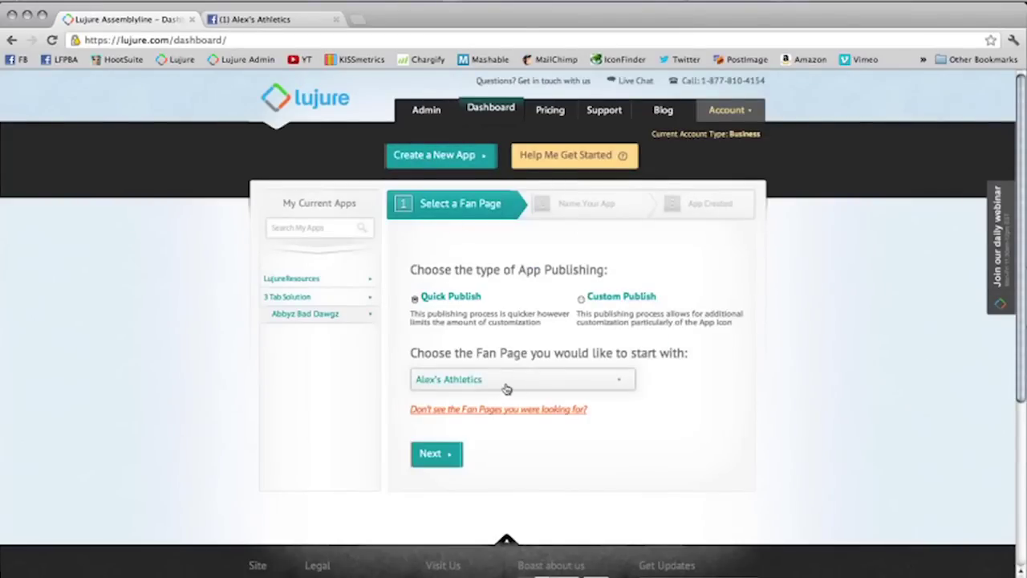
click(444, 455)
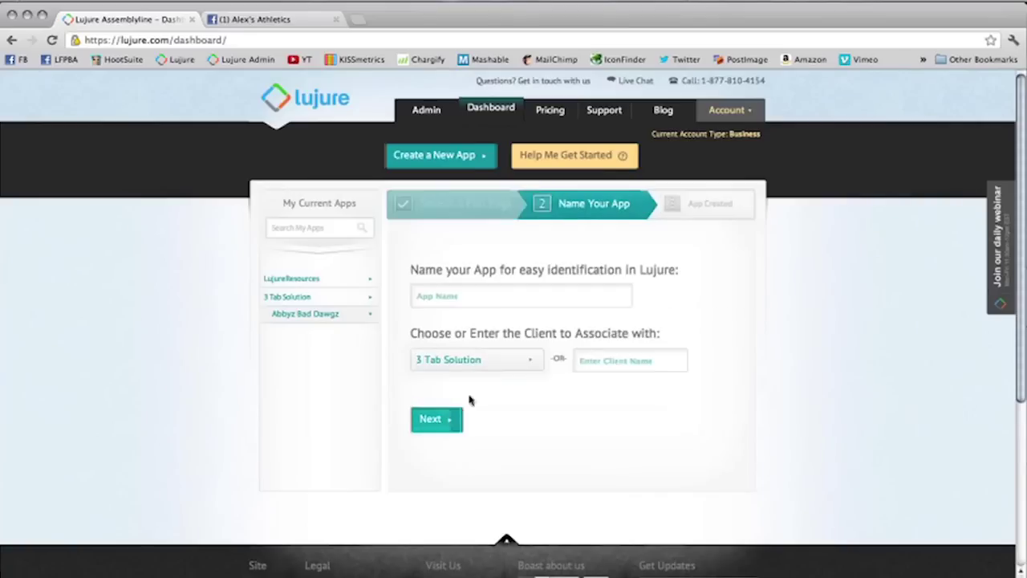
click(483, 299)
text(Lead Capture 2)
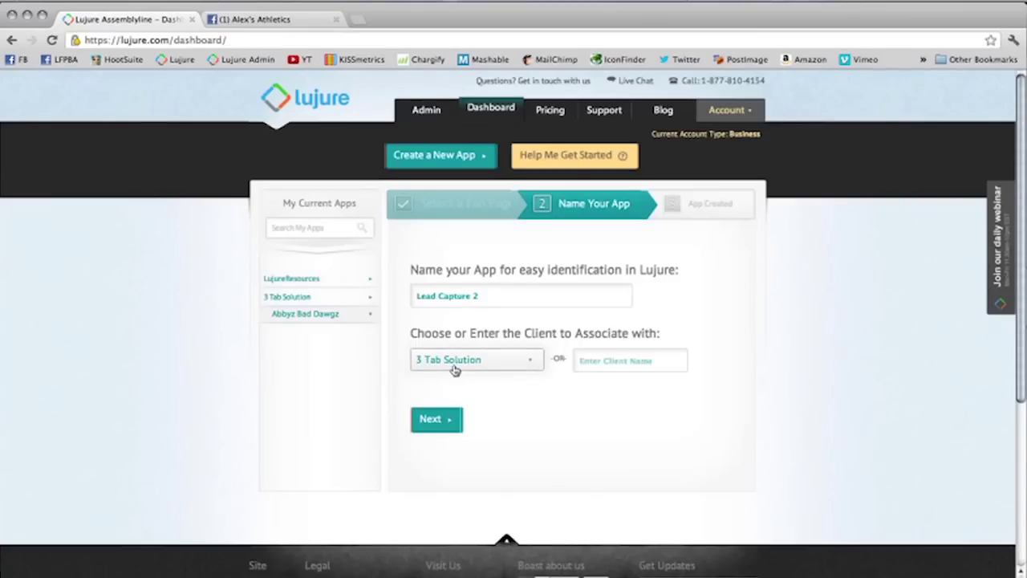
click(430, 419)
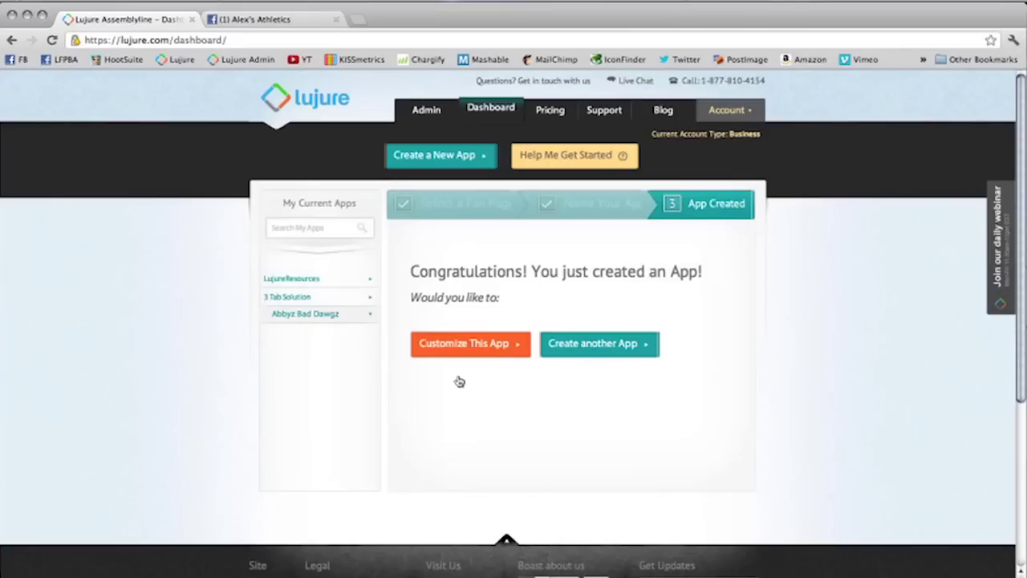
Step: Open Lead Capture 2 for customizing and start it from the Custom Blank App template
click(468, 345)
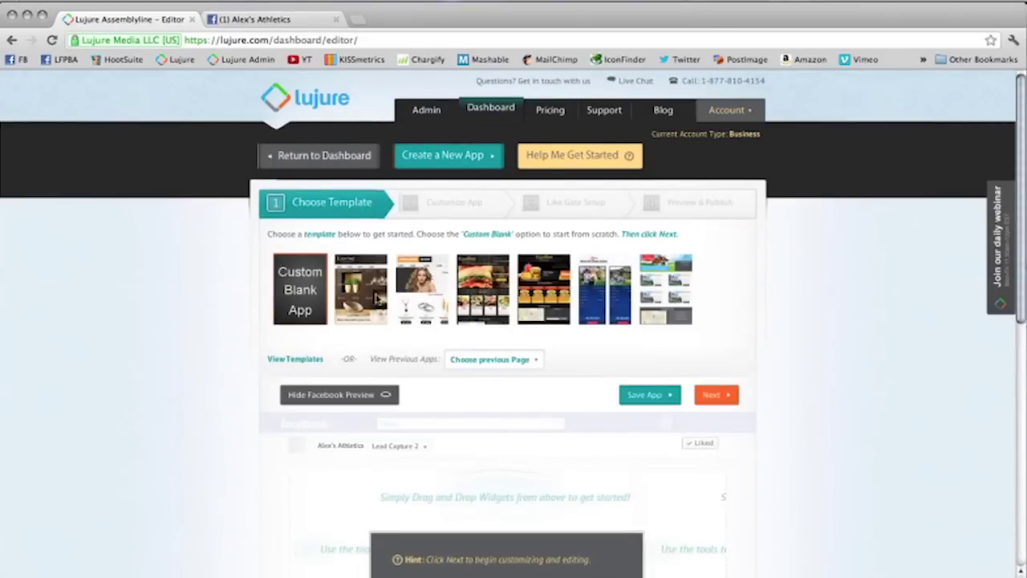
scroll(380, 321, down, 10)
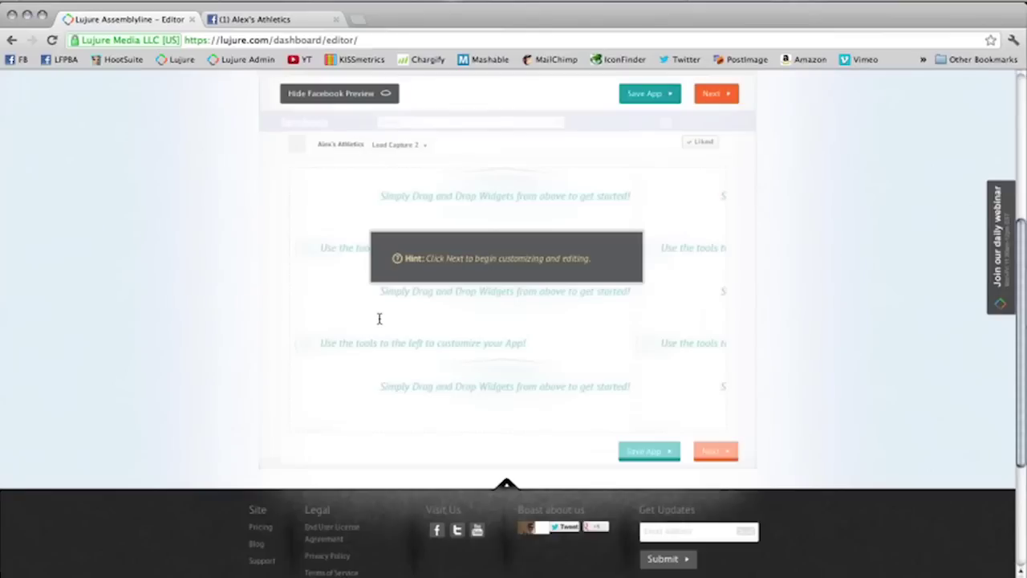
scroll(380, 321, up, 6)
scroll(380, 321, up, 3)
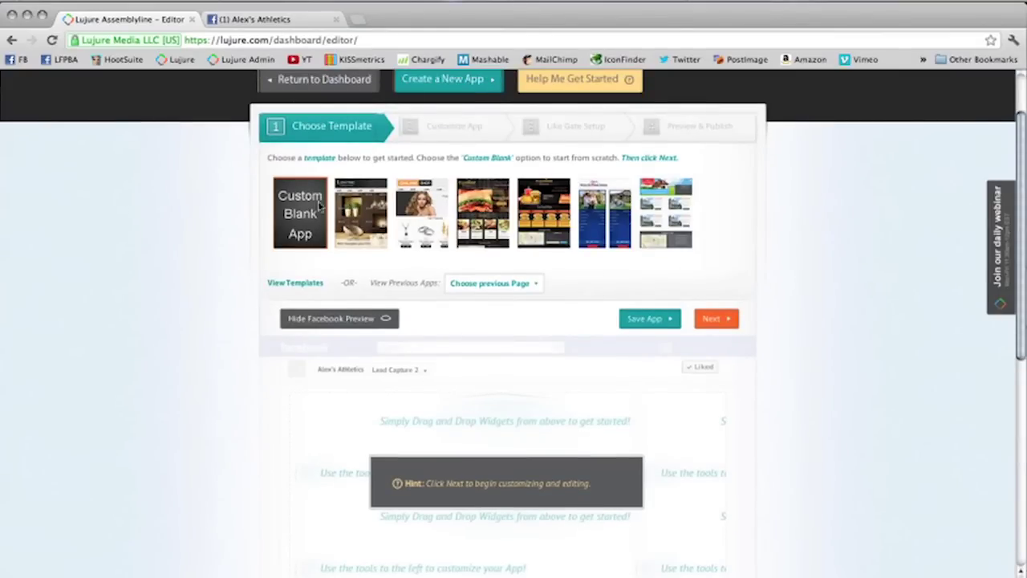
click(290, 203)
click(535, 358)
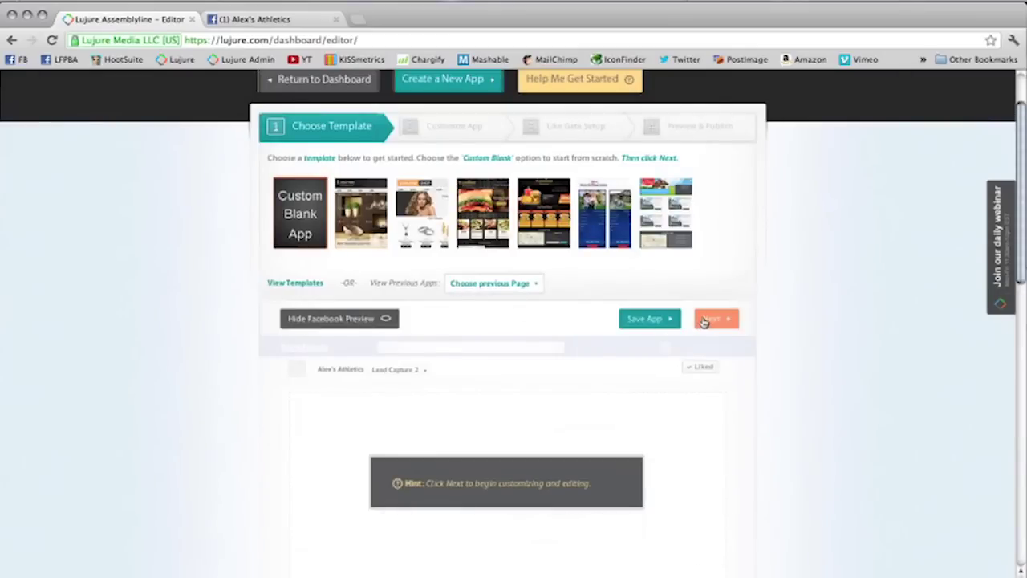
Step: Place the Contest widget on the blank canvas, adding the iPad Giveaway banner, entry button and countdown
click(706, 319)
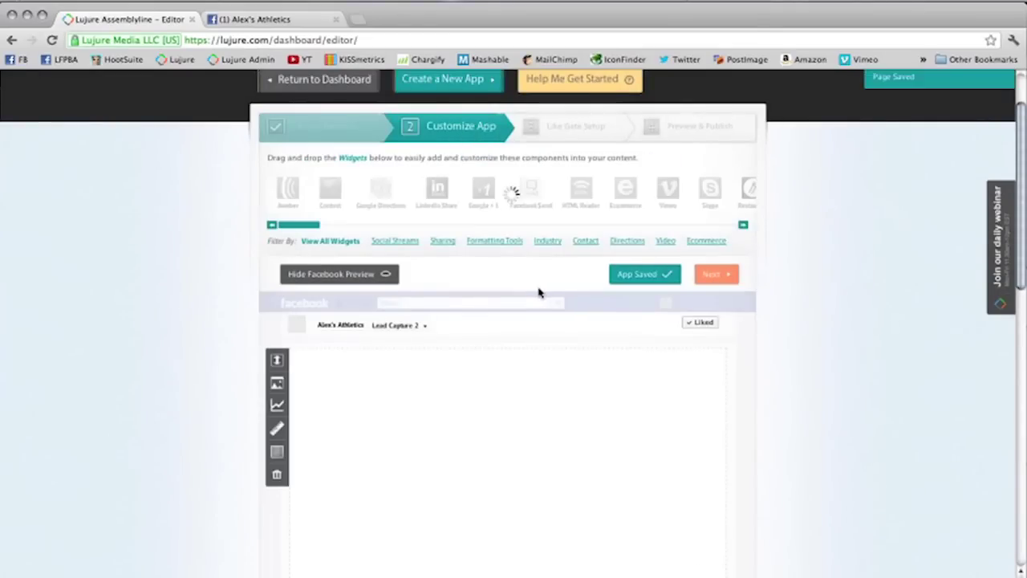
scroll(537, 295, down, 1)
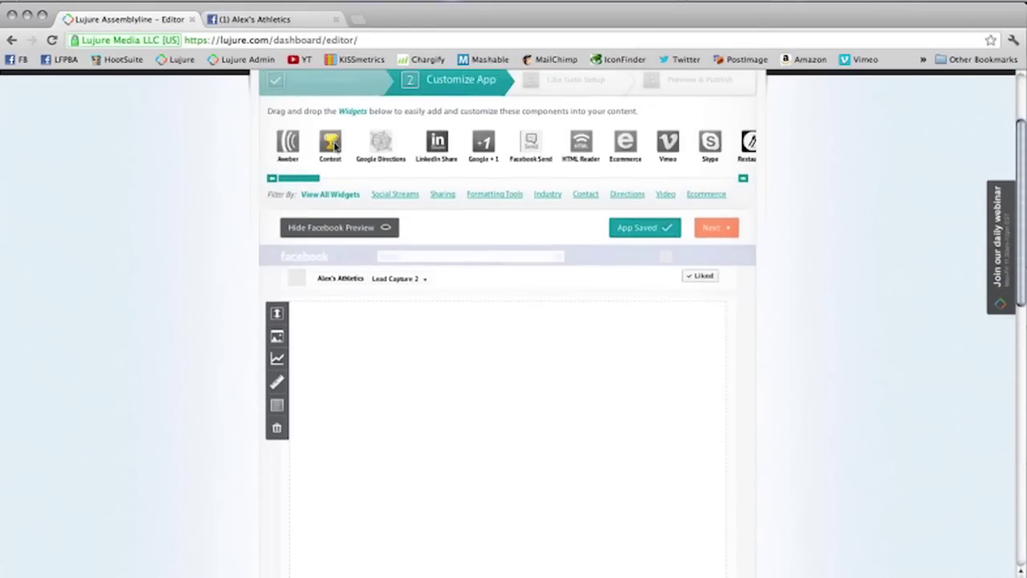
drag(332, 143, 445, 360)
drag(319, 141, 471, 449)
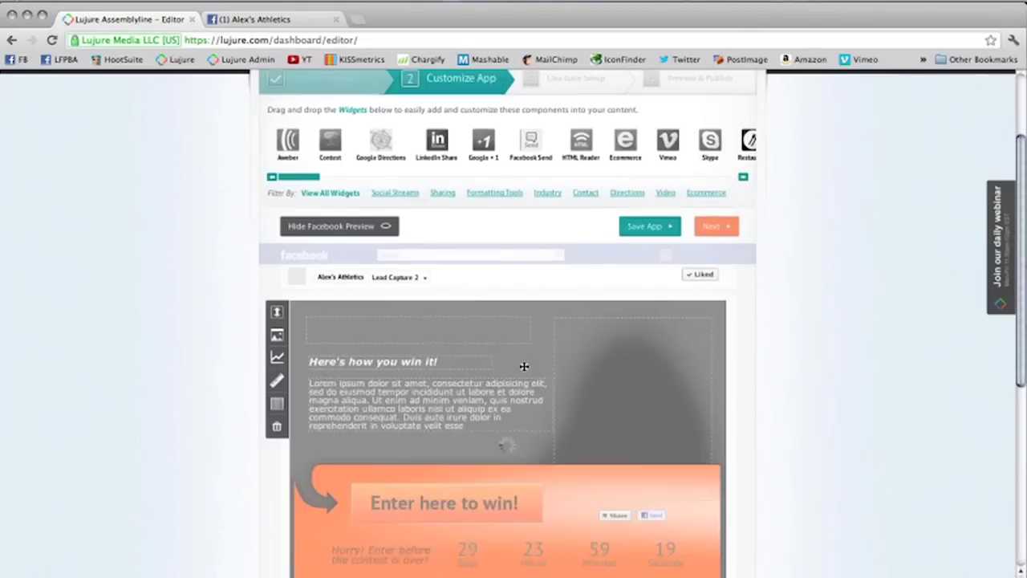
scroll(523, 367, down, 3)
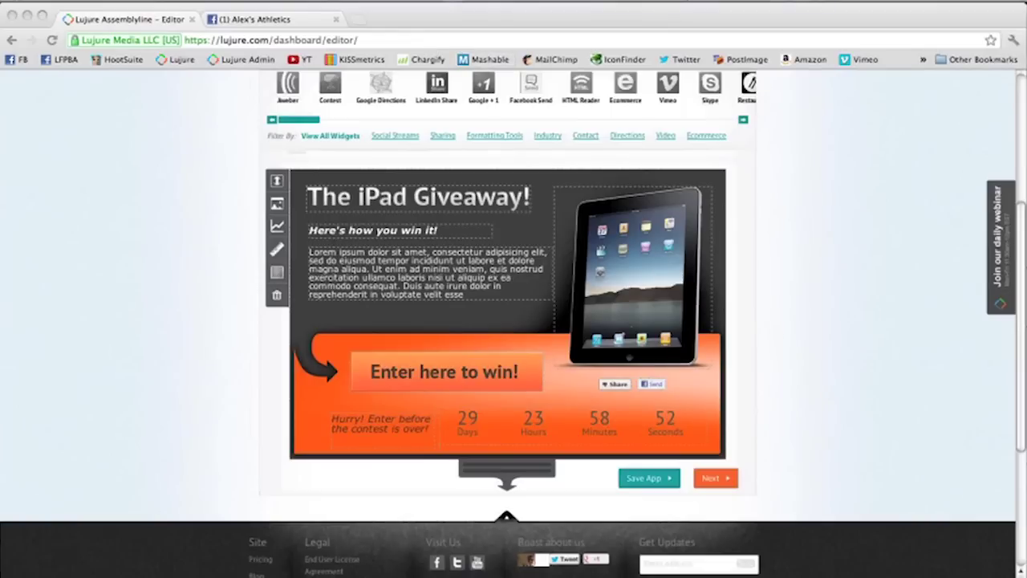
Step: Load the Dick's Sporting Goods gift certificate page in a new browser tab
click(353, 20)
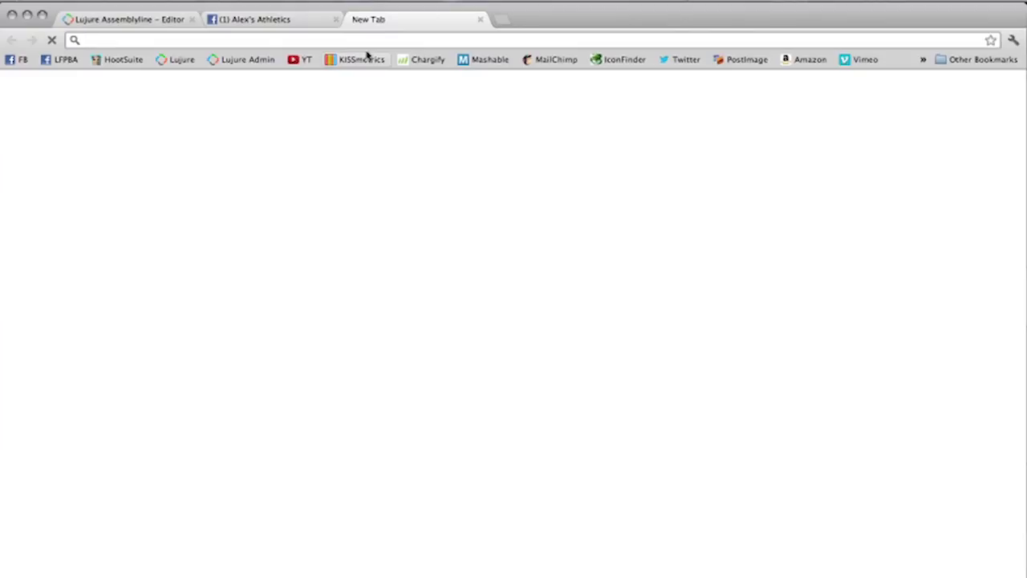
text(http://www.dickssportinggoods.com/product/index.jsp?process=cert&productId=552981&categoryId=552744)
key(Return)
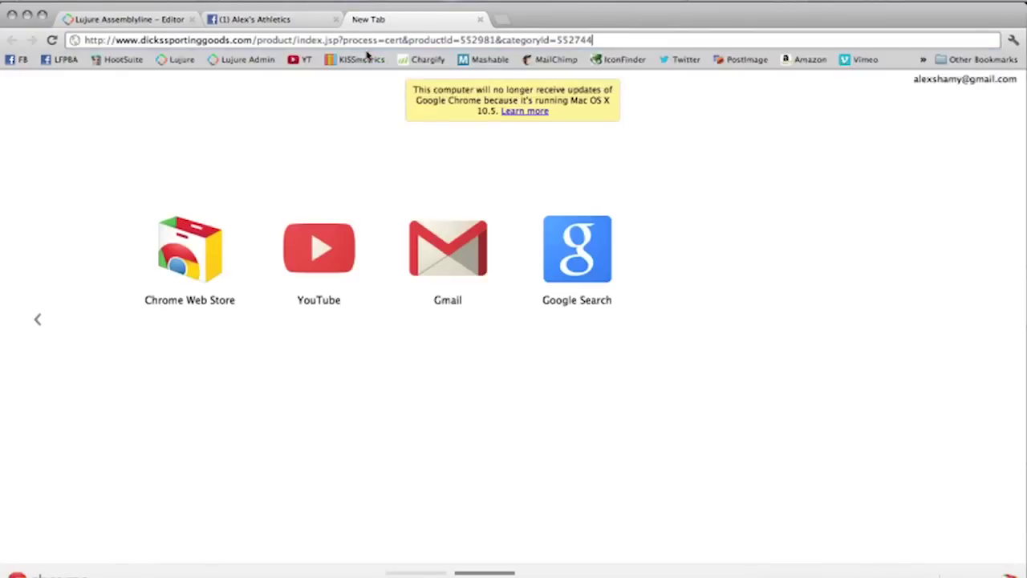
click(274, 20)
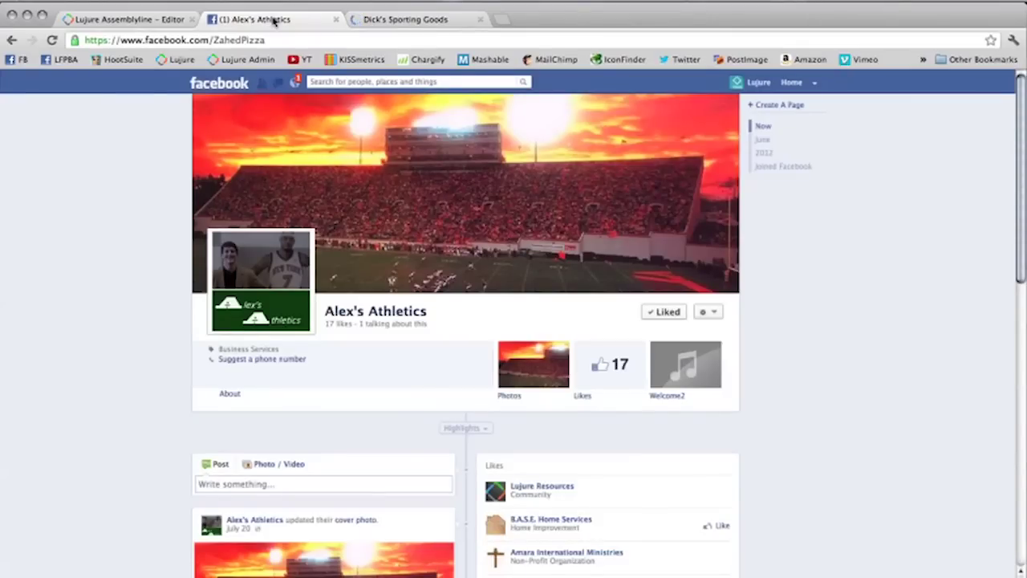
click(447, 24)
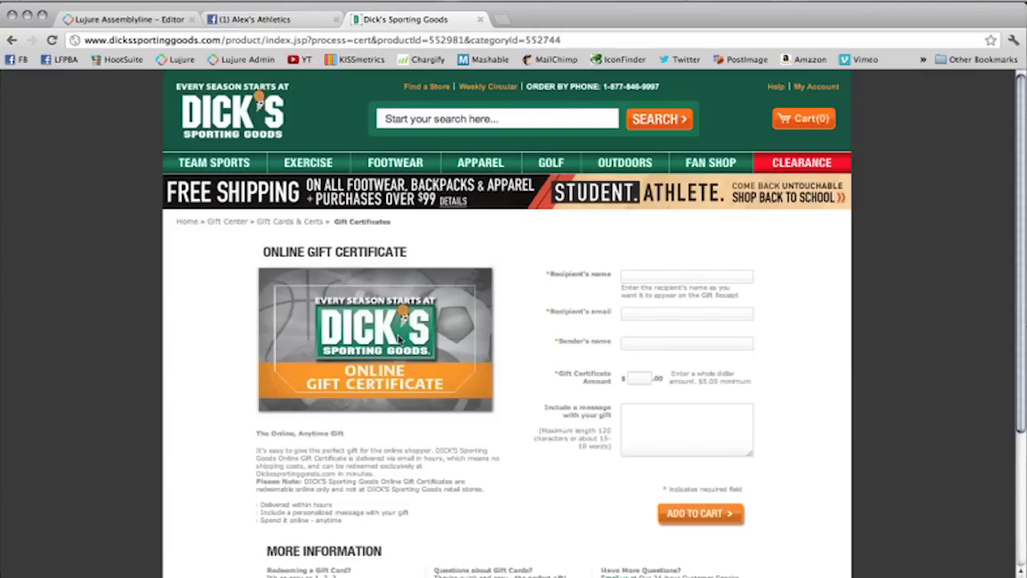
scroll(394, 338, down, 5)
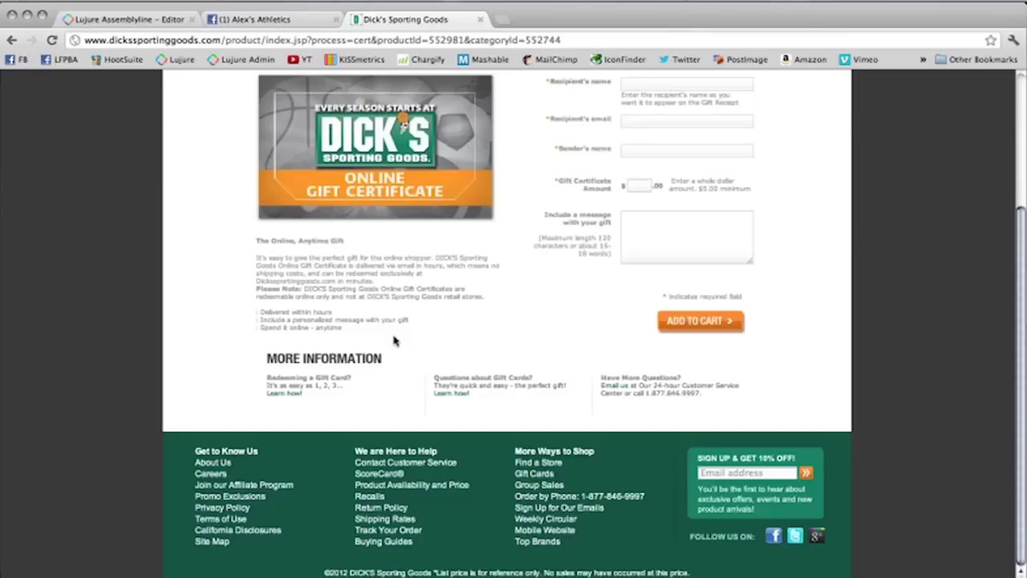
scroll(397, 340, up, 3)
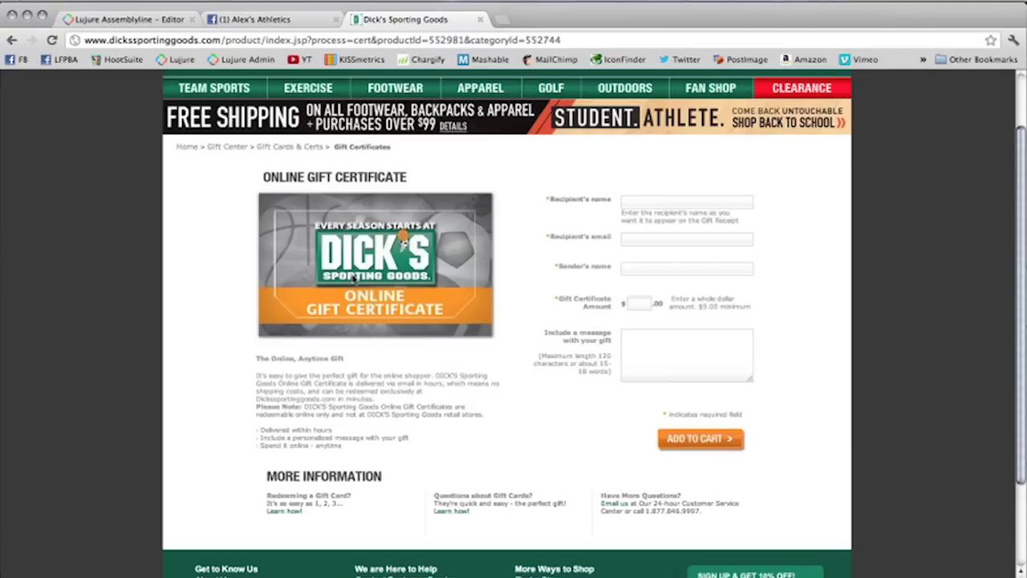
Step: Copy the Online Gift Certificate image's URL and return to the Lujure editor
right_click(353, 276)
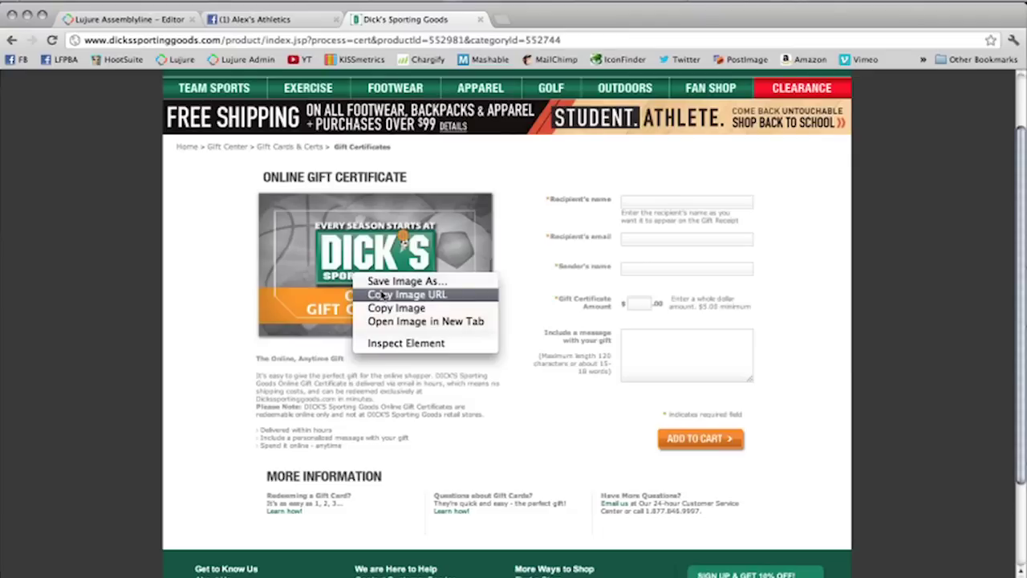
click(401, 294)
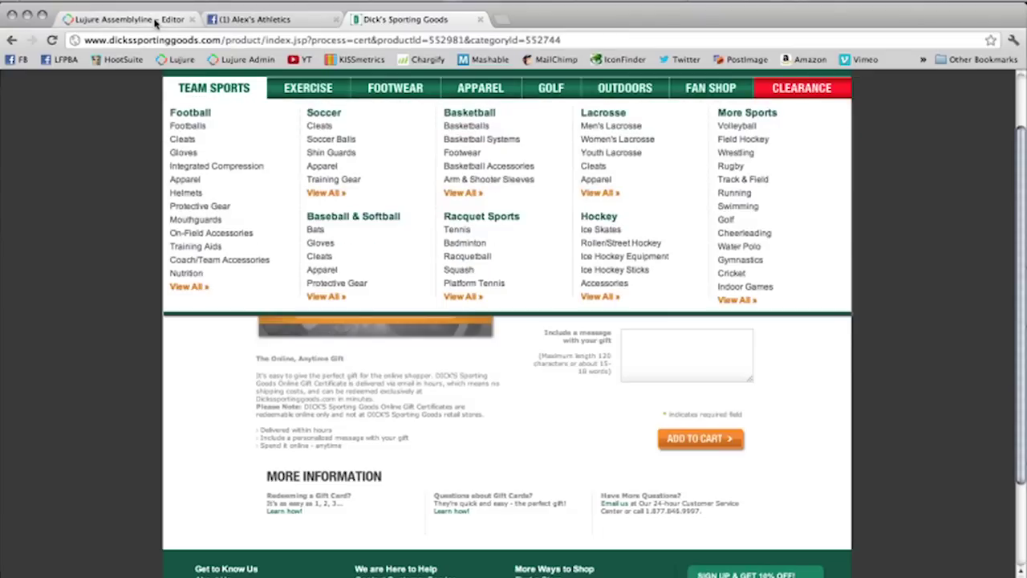
click(156, 21)
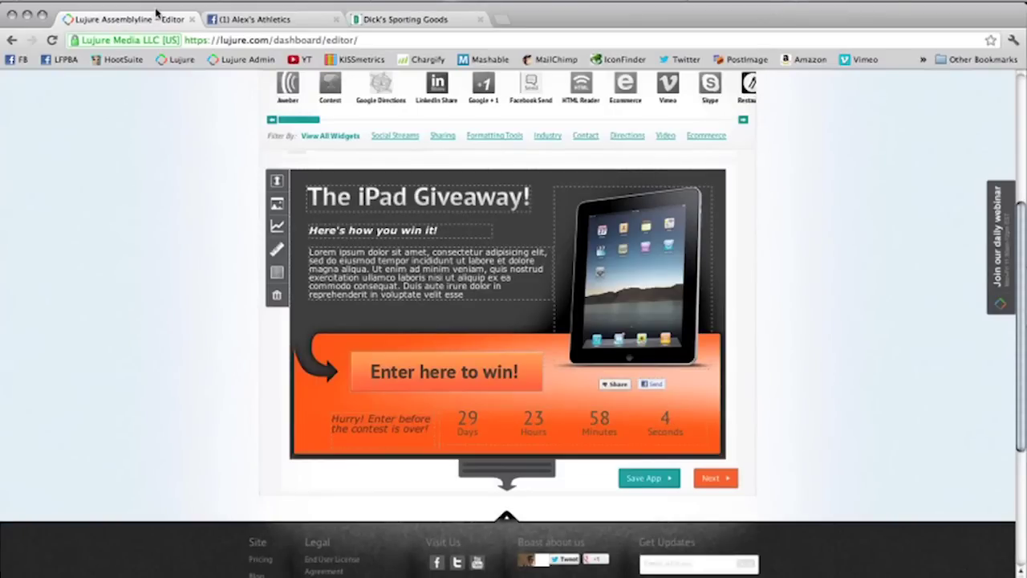
Step: Shift the iPad image left and down within the banner
mouse_move(672, 316)
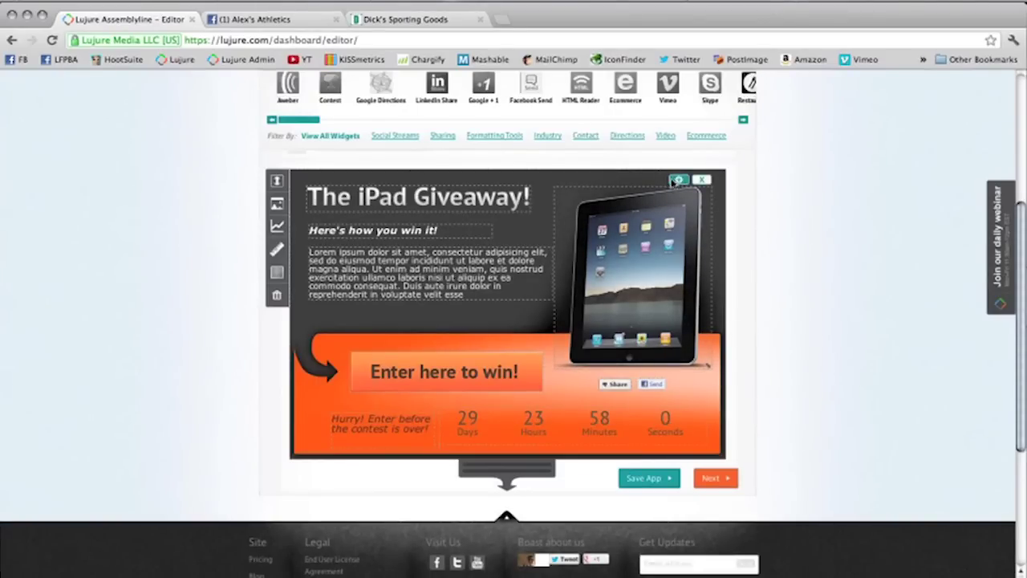
drag(646, 232, 647, 261)
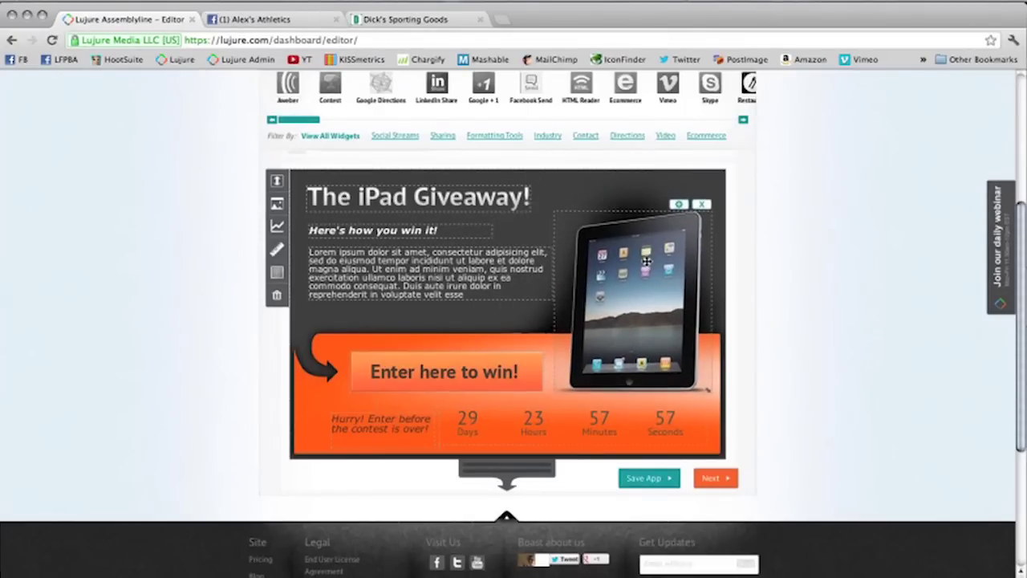
drag(646, 261, 630, 274)
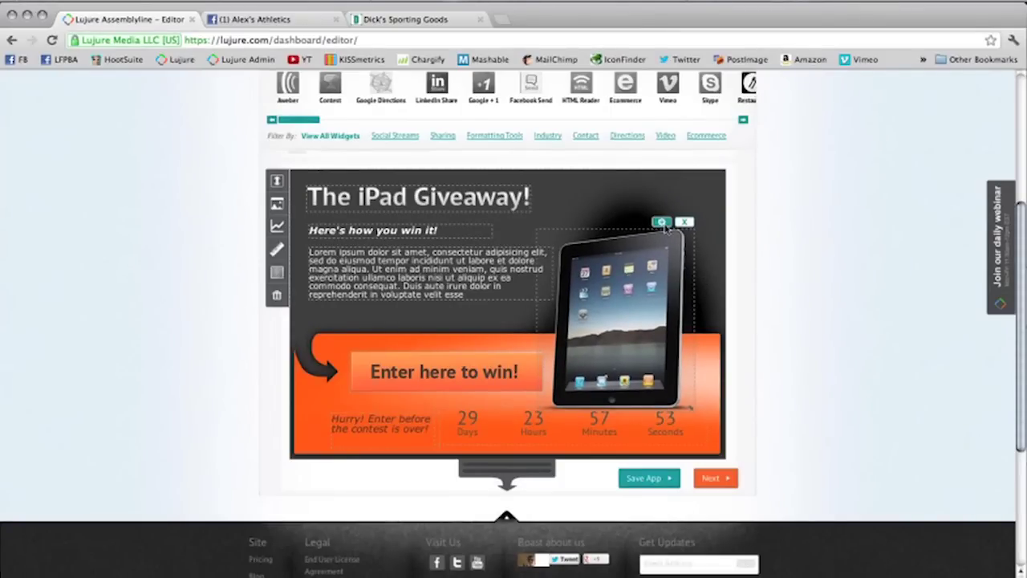
Step: Replace the iPad image with the copied Dick's gift certificate image URL, clearing its width and height
click(661, 222)
double_click(461, 347)
key(BackSpace)
double_click(536, 347)
key(BackSpace)
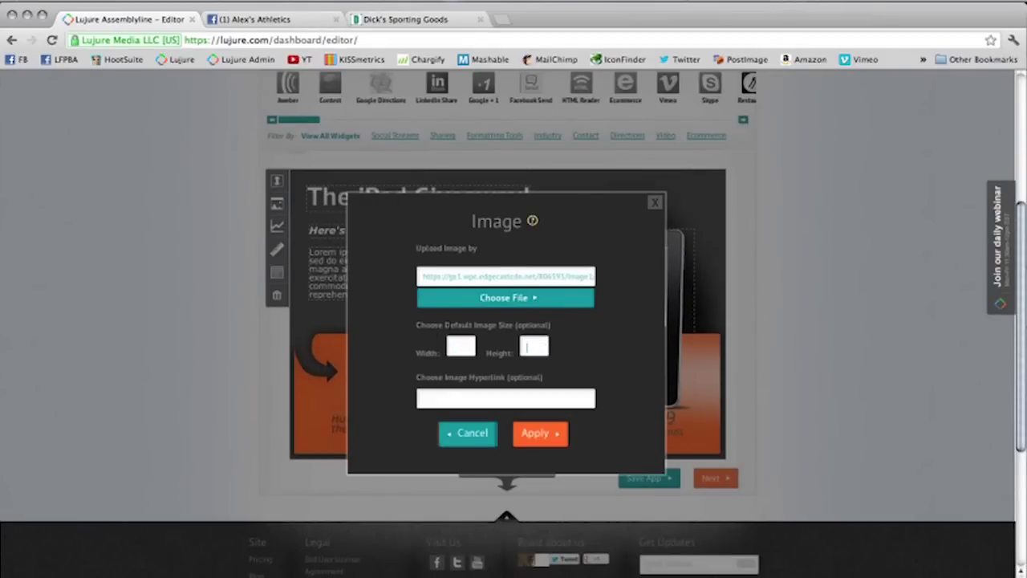
drag(443, 277, 834, 253)
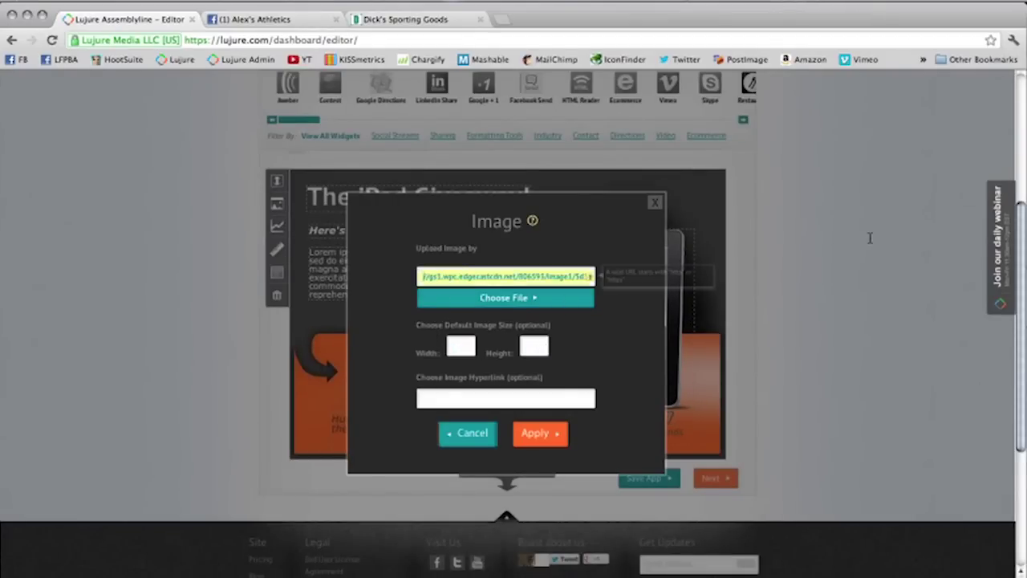
drag(569, 276, 245, 149)
key(BackSpace)
click(546, 275)
drag(546, 275, 269, 152)
key(super+v)
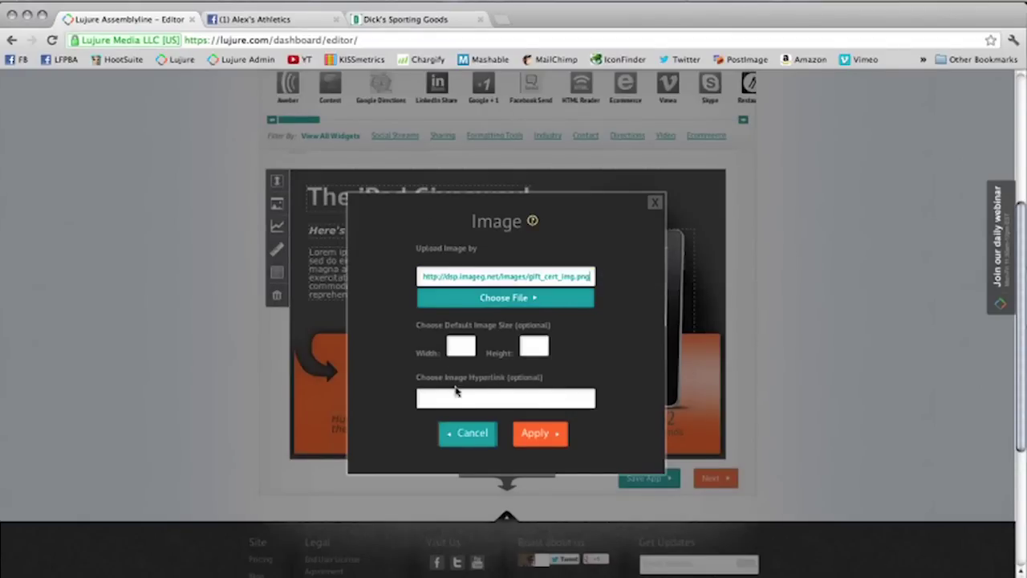
click(544, 436)
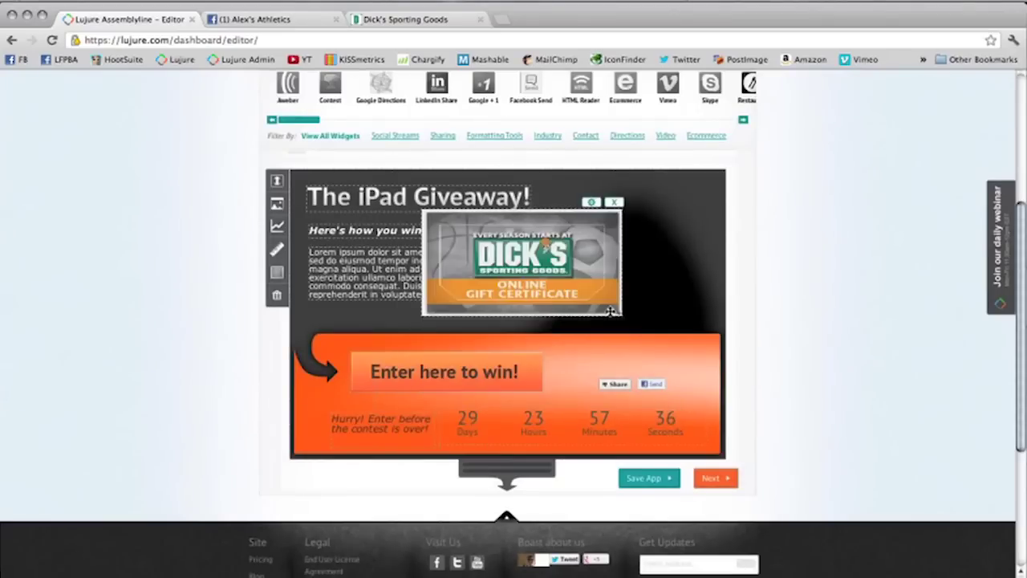
Step: Fit the Dick's image into the top-right corner and realign the title and description blocks
drag(571, 283, 668, 271)
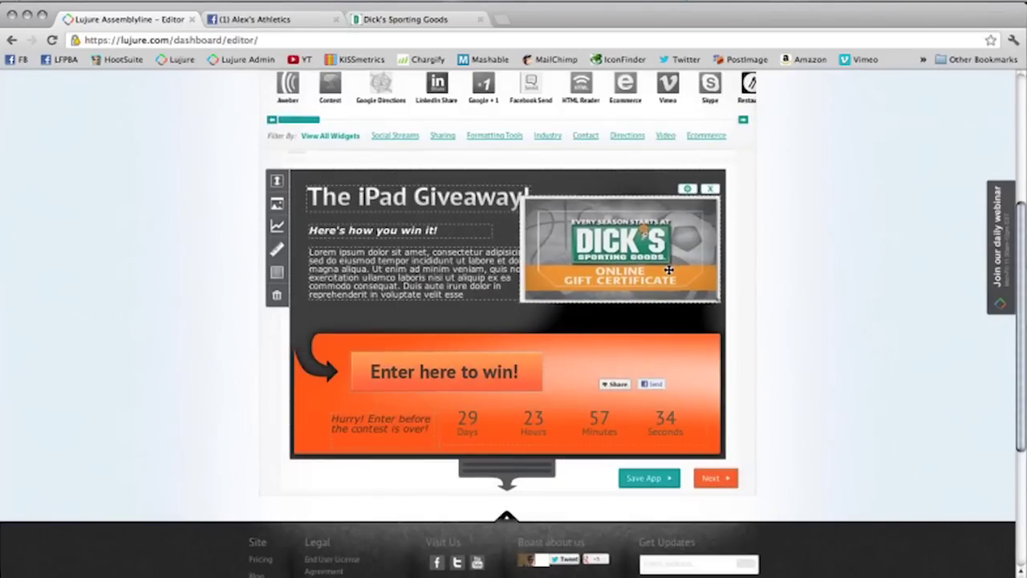
mouse_move(472, 281)
mouse_down()
mouse_move(528, 316)
mouse_move(512, 331)
mouse_move(530, 335)
mouse_move(461, 344)
mouse_move(461, 289)
mouse_up()
drag(437, 207, 428, 213)
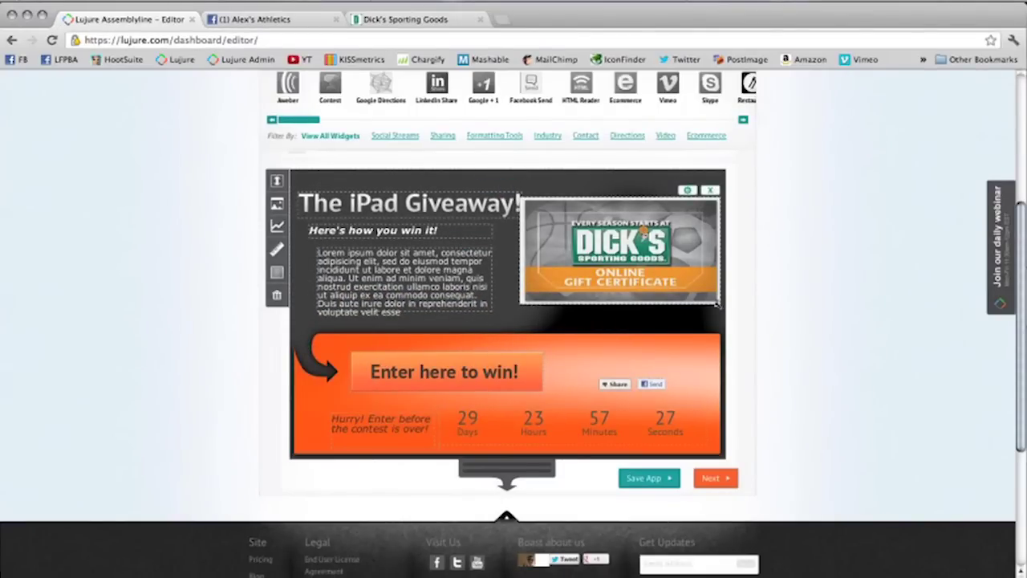
drag(651, 263, 665, 267)
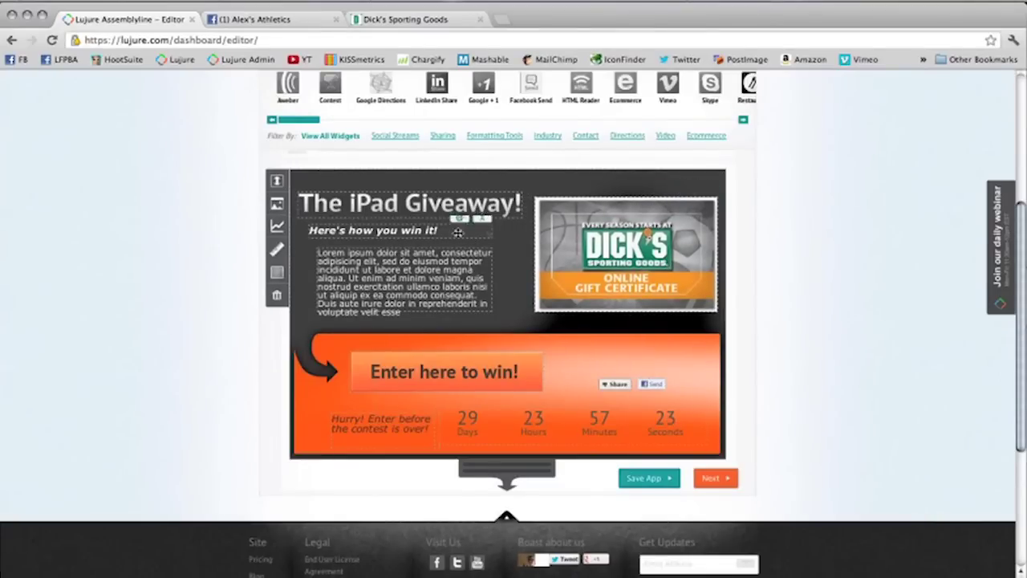
drag(459, 205, 464, 199)
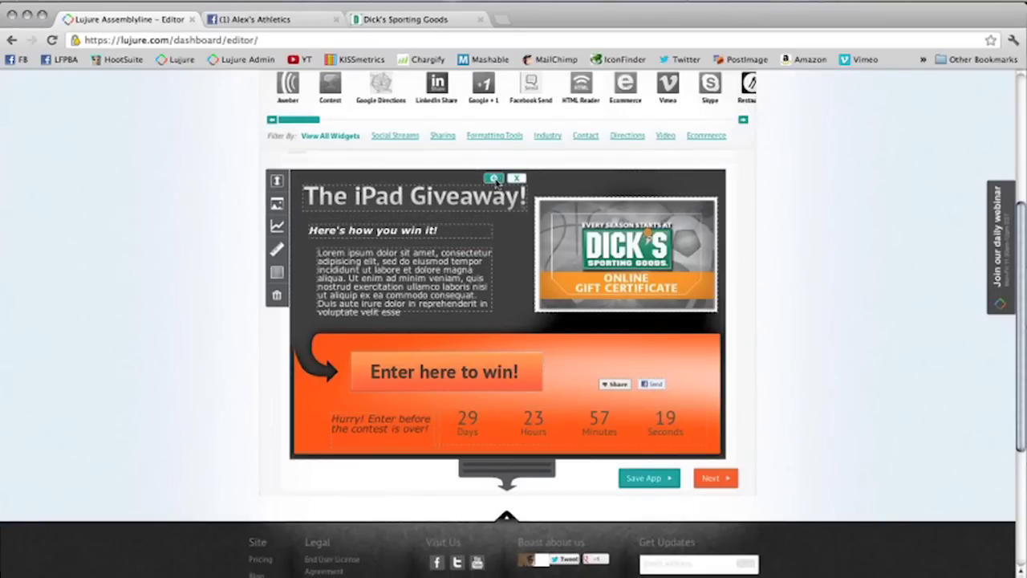
Step: Swap the heading image for Top.jpg so the title reads 'Gift Card Giveaway'
click(495, 179)
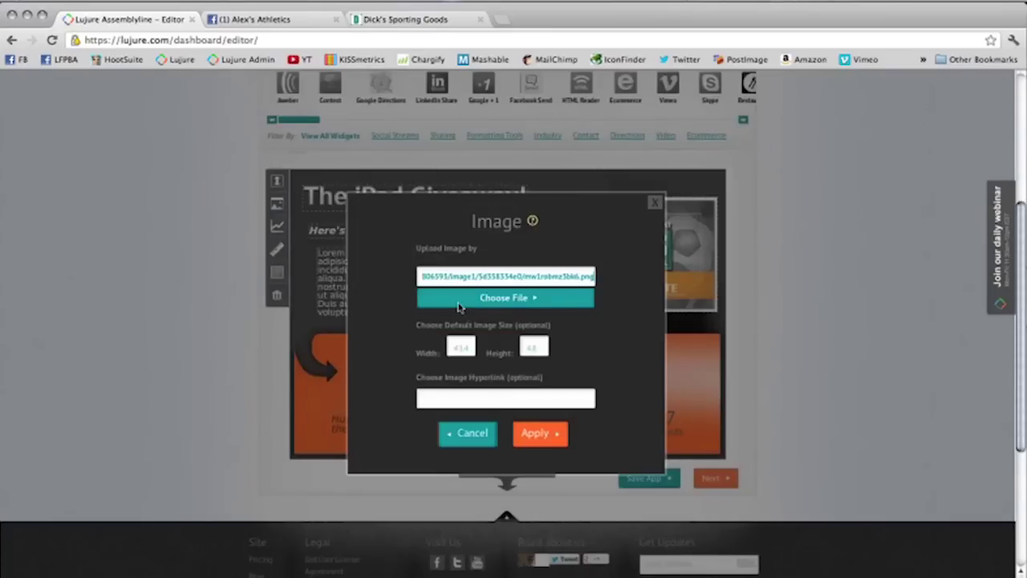
click(461, 301)
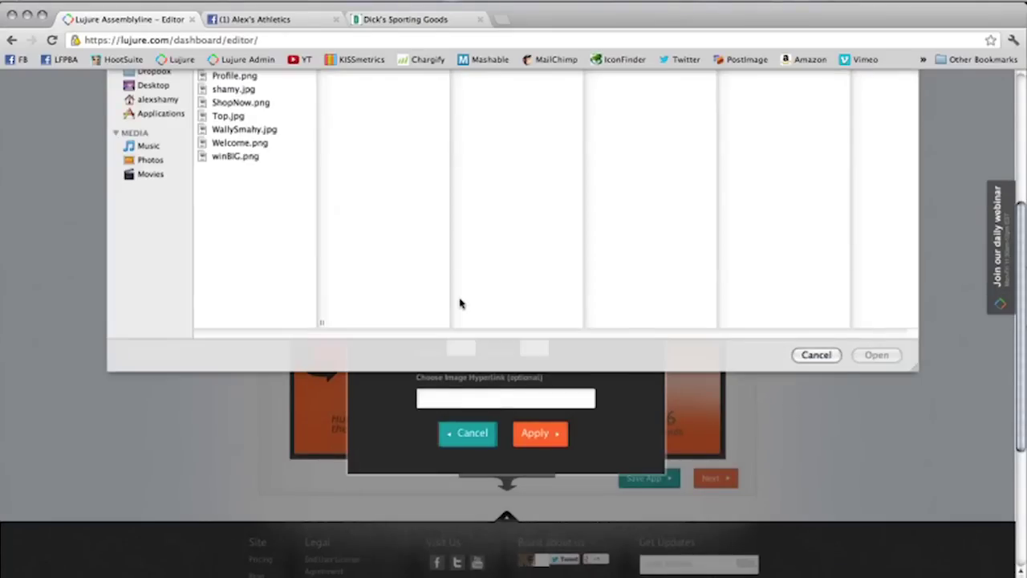
click(236, 228)
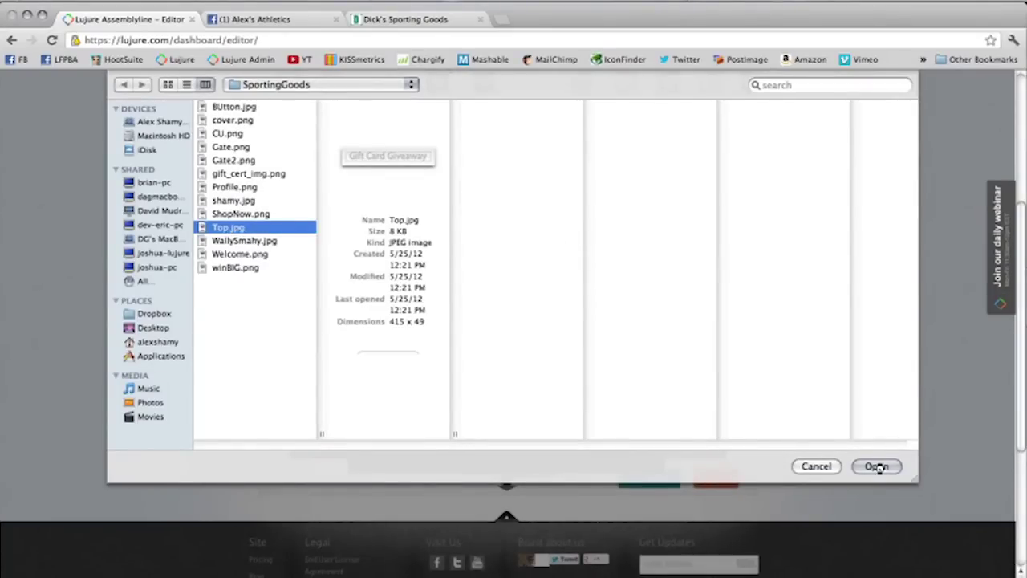
click(882, 464)
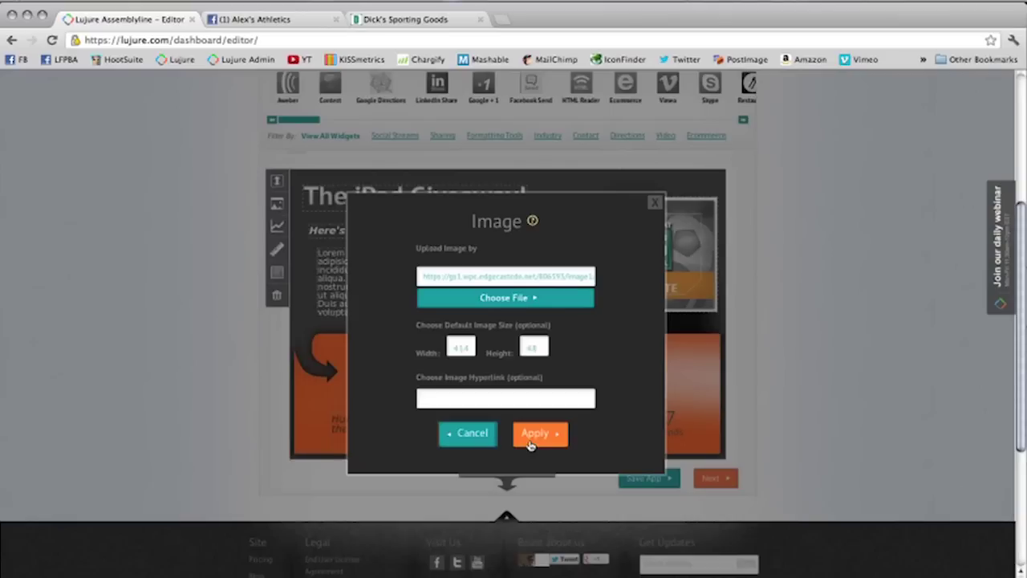
click(530, 443)
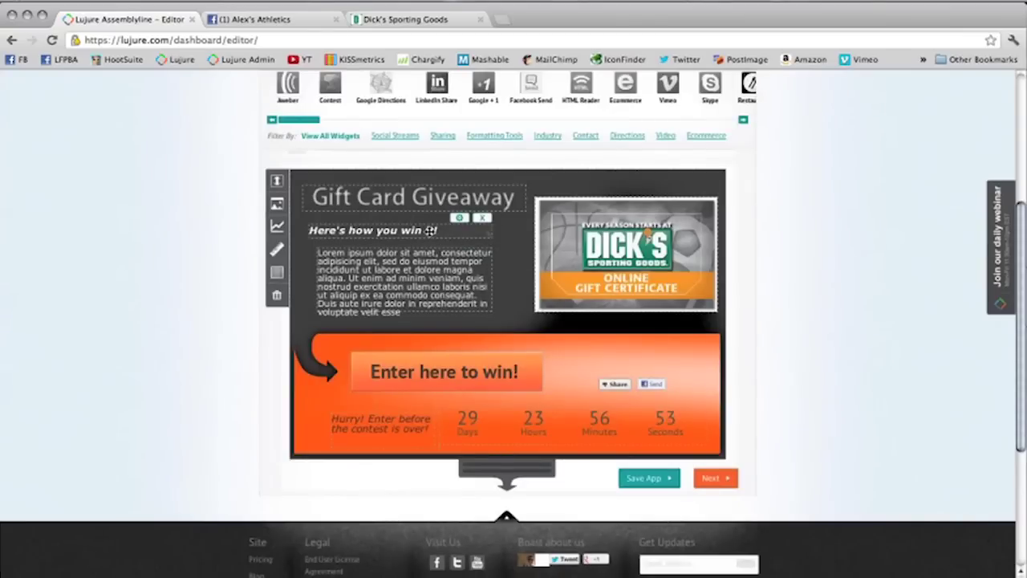
Step: Move the 'Here's how you win it!' subtitle under the heading and the description block beneath it
mouse_move(433, 229)
mouse_down()
mouse_move(439, 192)
mouse_move(431, 223)
mouse_up()
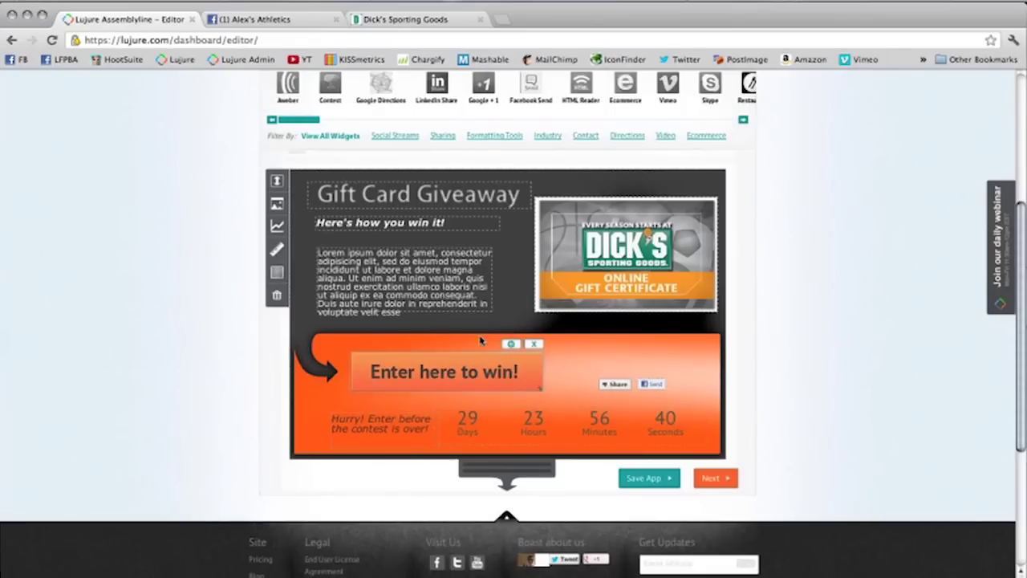
drag(434, 268, 435, 262)
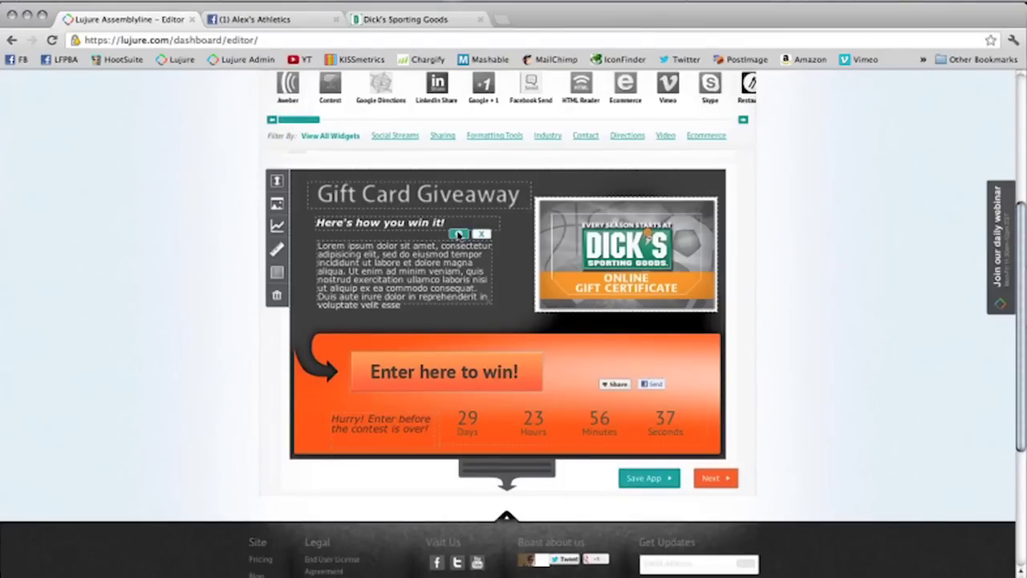
Step: Copy the gift certificate description paragraph from the Dick's page and return to Lujure
click(393, 22)
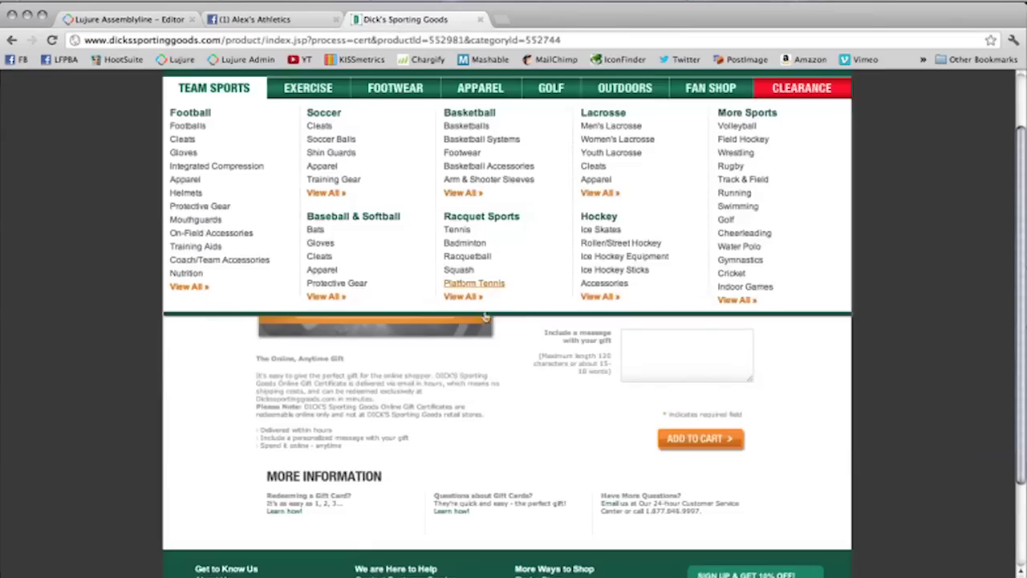
drag(410, 396, 249, 382)
click(453, 393)
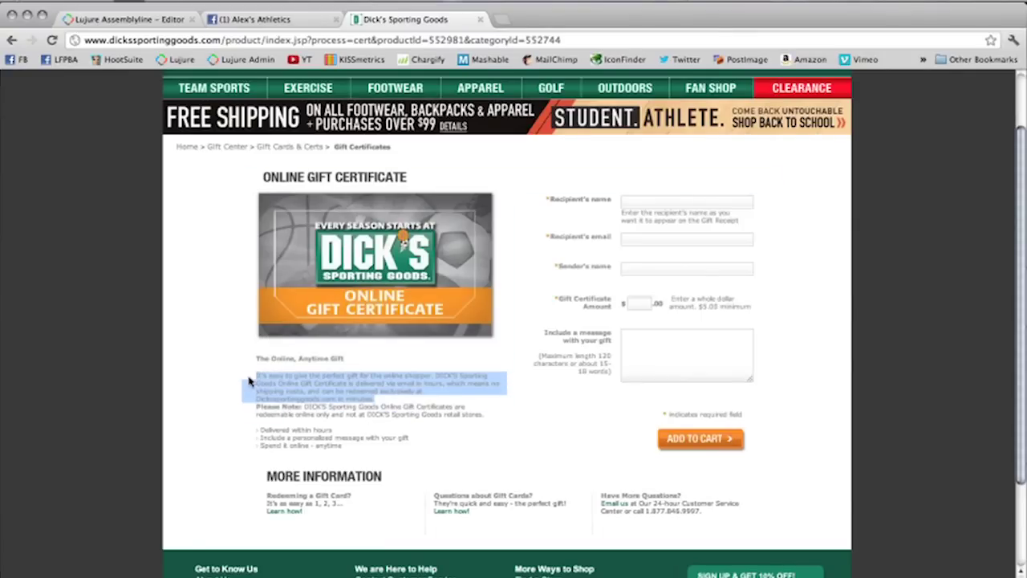
key(F9)
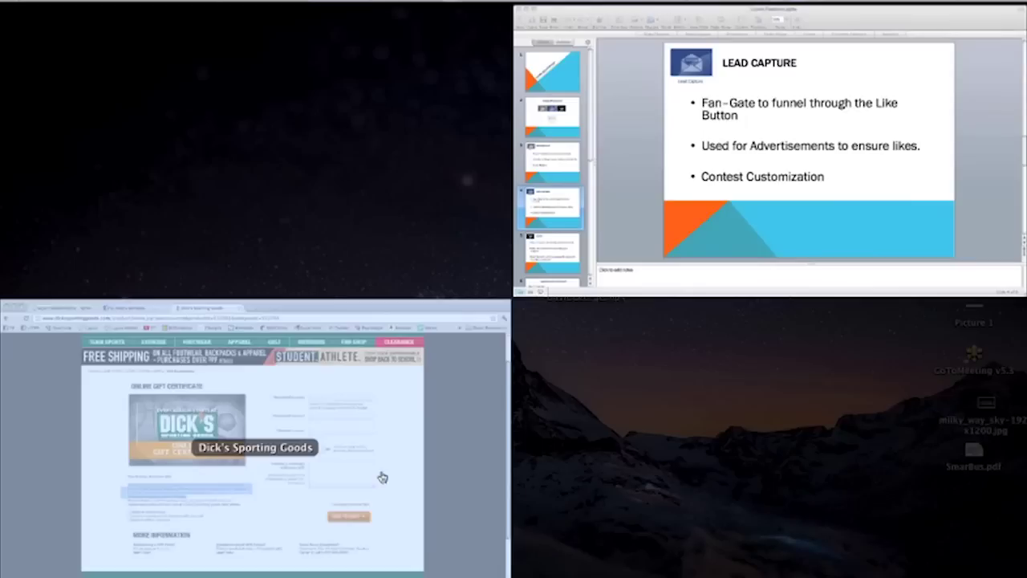
click(380, 474)
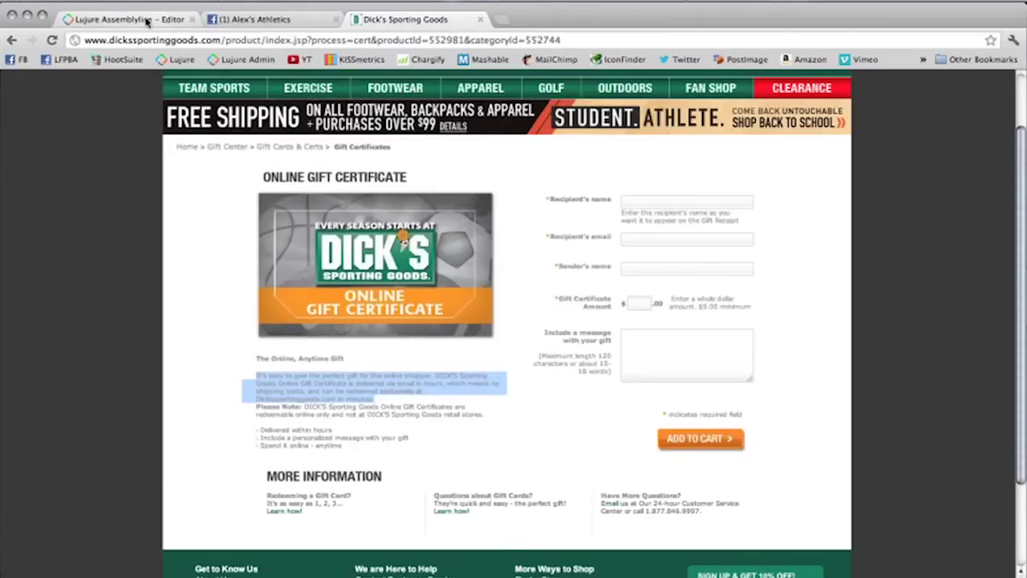
click(145, 20)
Step: Replace the lorem ipsum text with the copied gift certificate description and resize the block
mouse_move(463, 241)
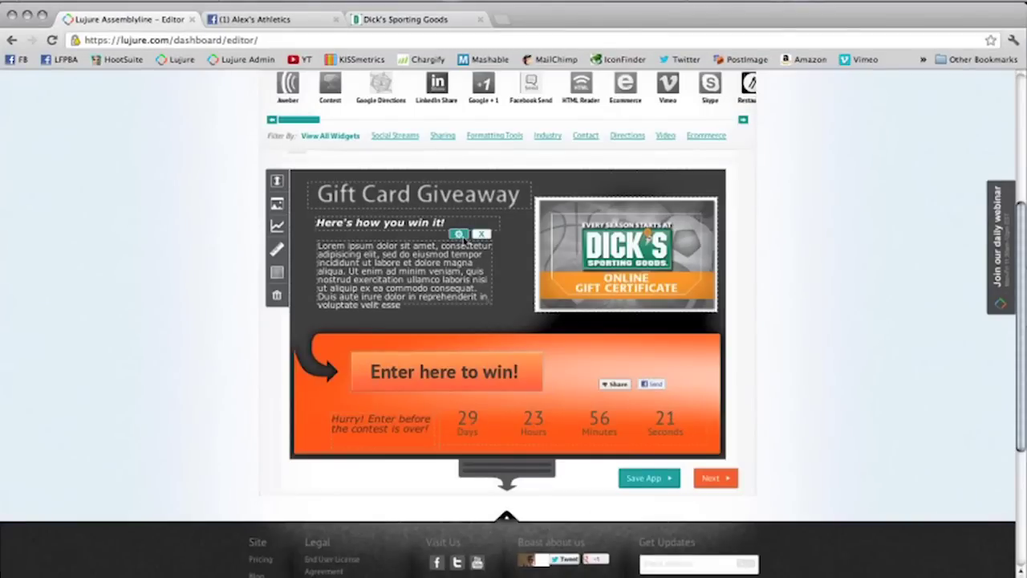
click(458, 233)
drag(559, 324, 393, 271)
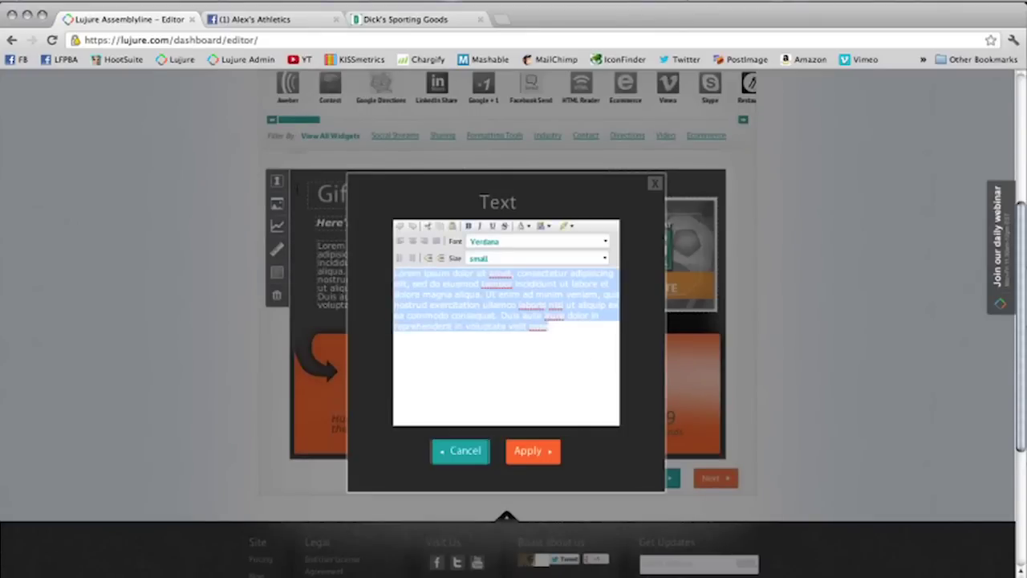
key(super+v)
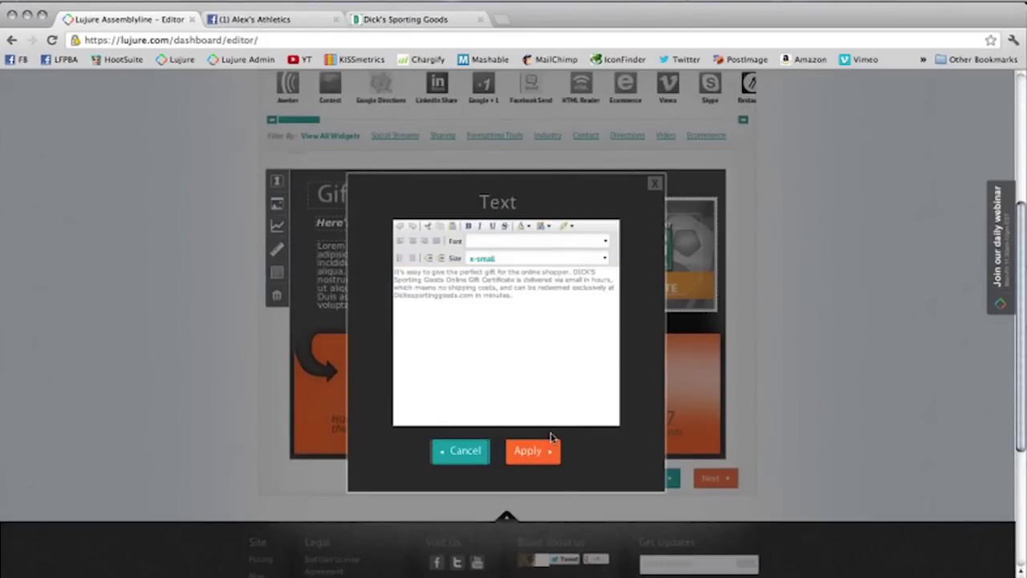
click(543, 454)
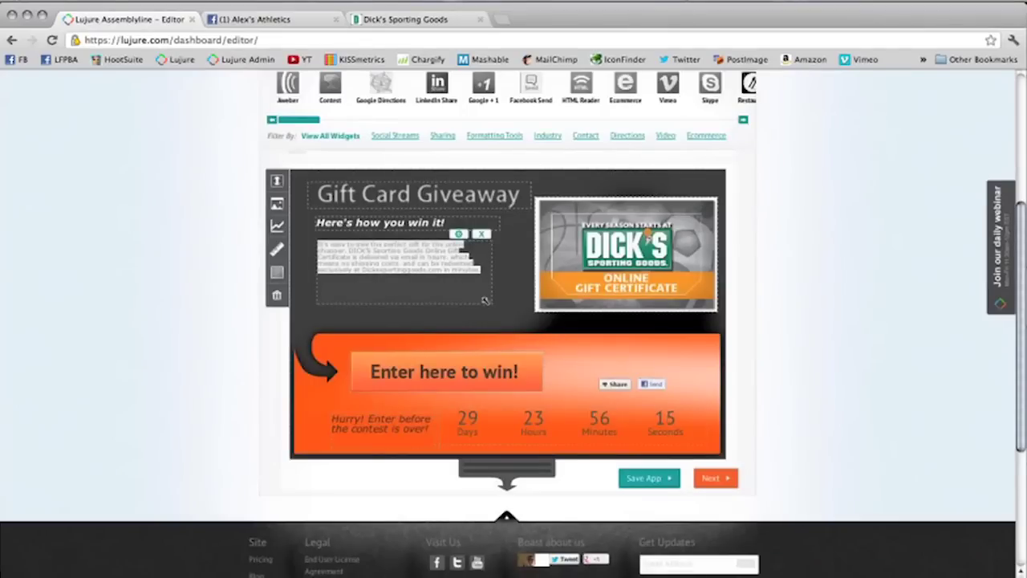
drag(511, 308, 506, 277)
drag(496, 299, 459, 309)
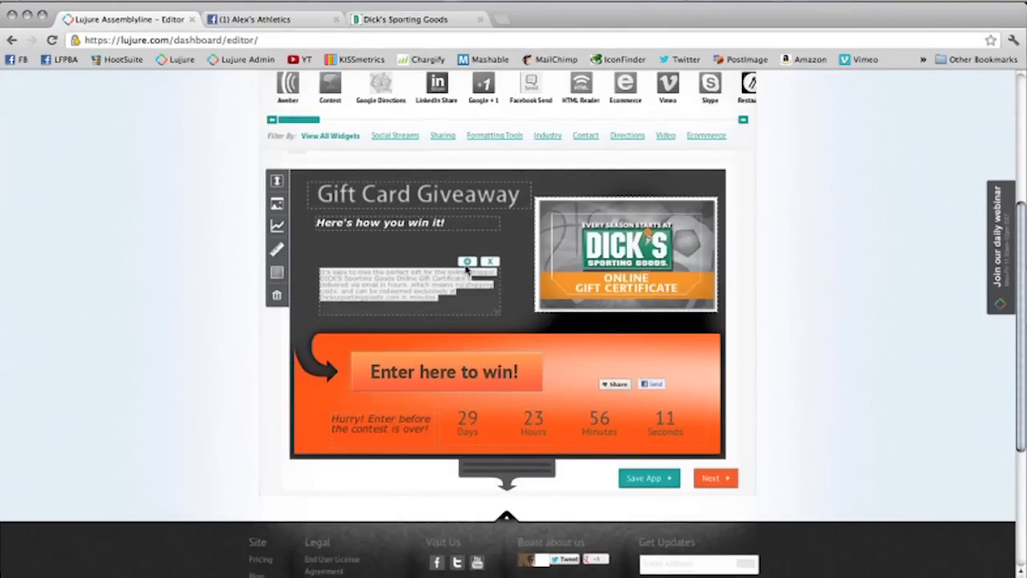
Step: Set the description text colour to white, then delete the text block
click(468, 262)
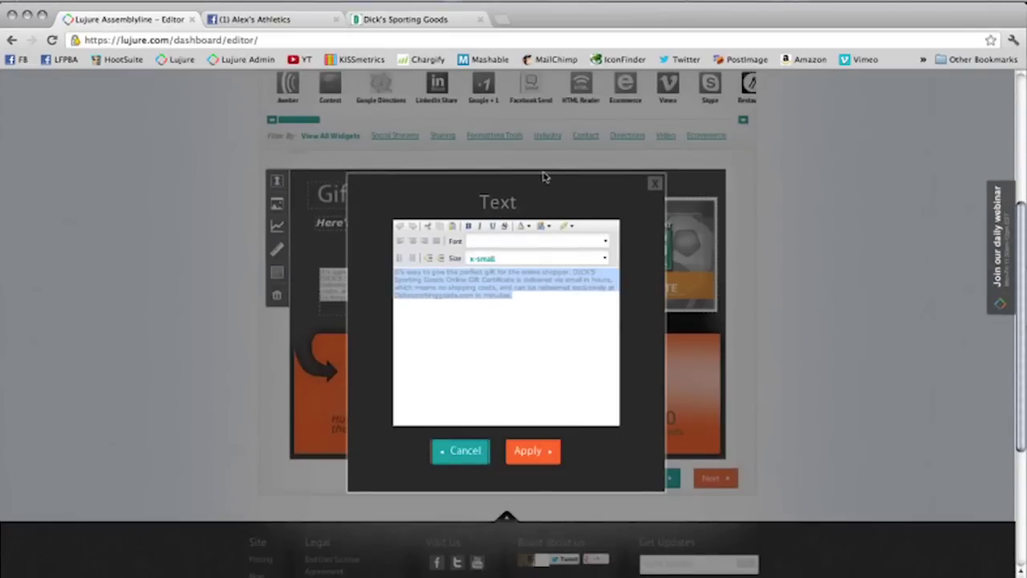
click(526, 227)
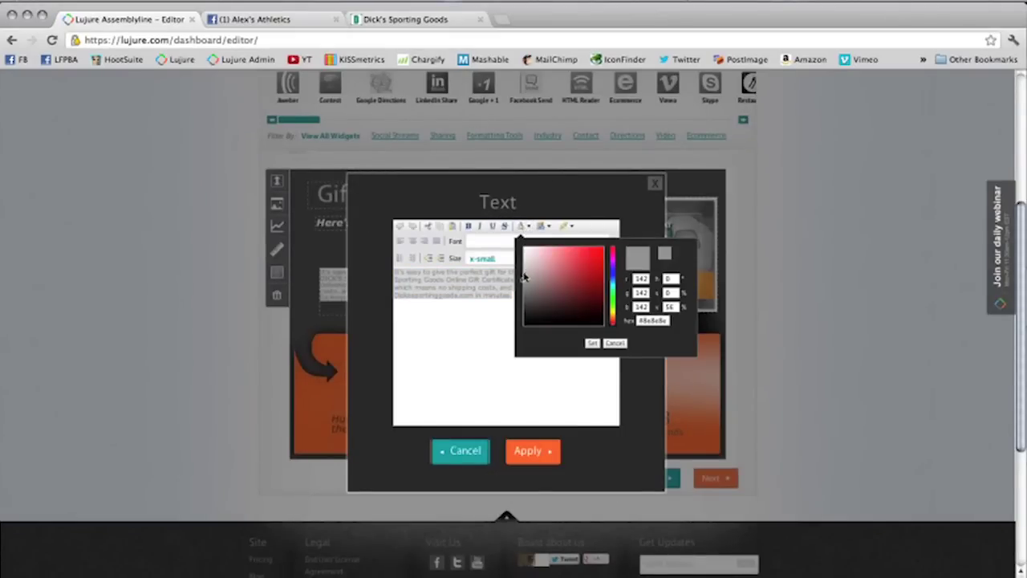
drag(526, 275, 524, 248)
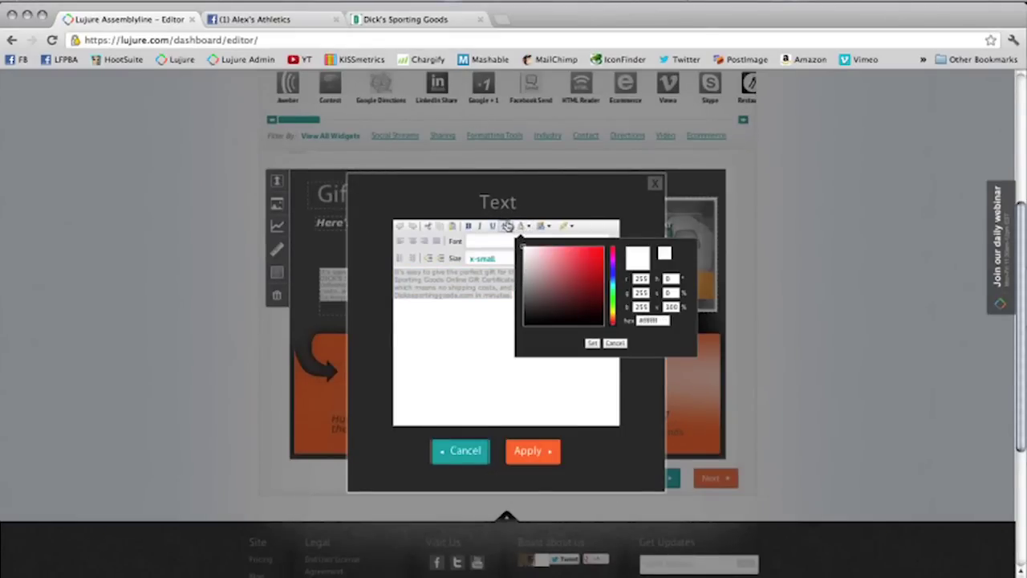
click(591, 343)
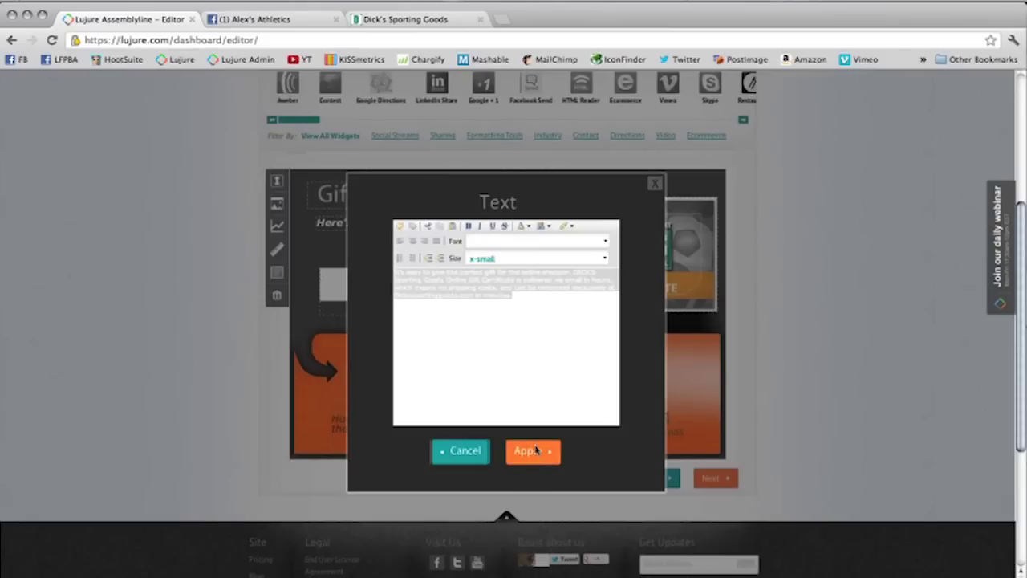
click(533, 450)
click(489, 262)
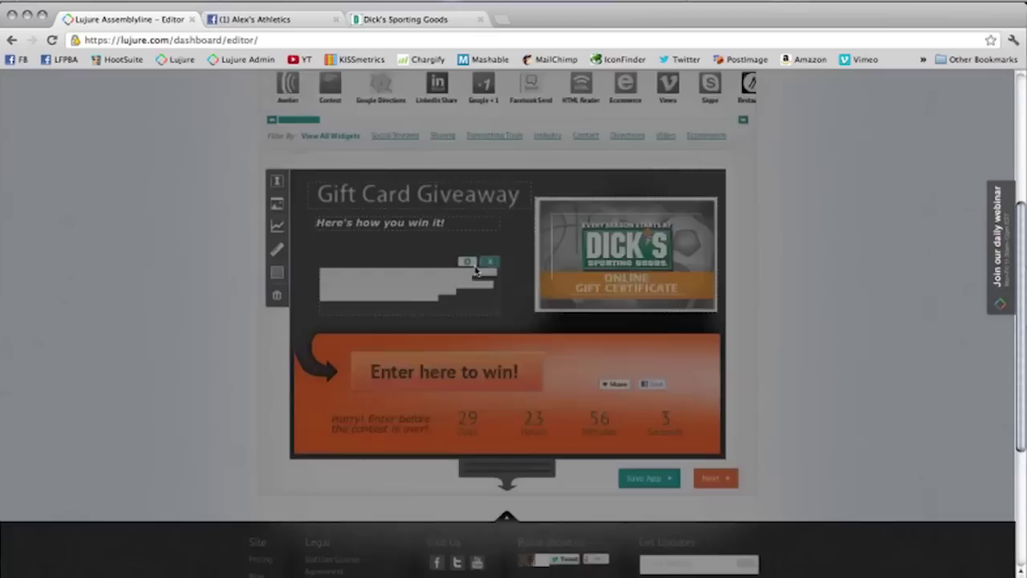
click(543, 374)
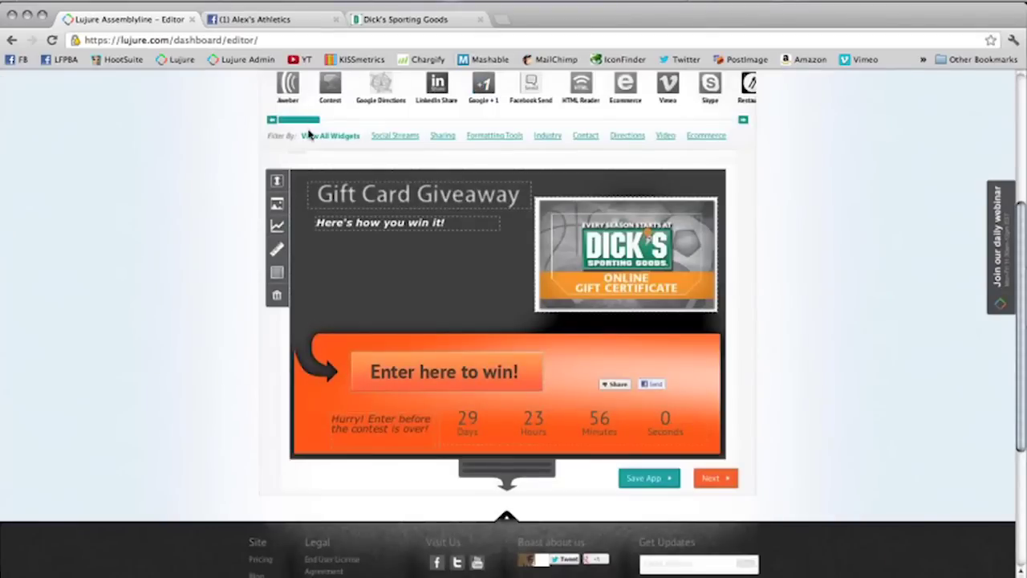
drag(309, 120, 446, 306)
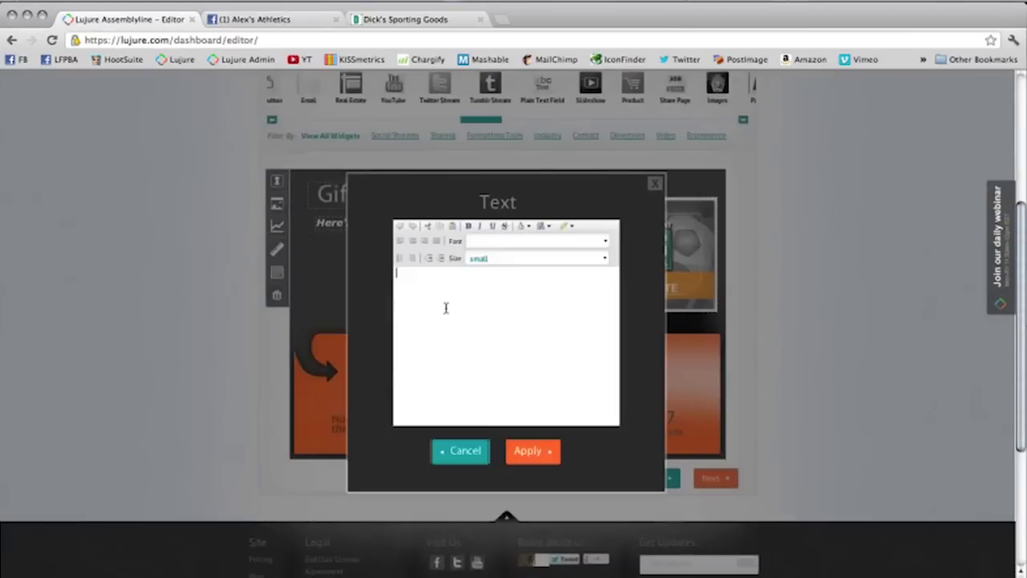
text(To Win: Enter your information by clicking)
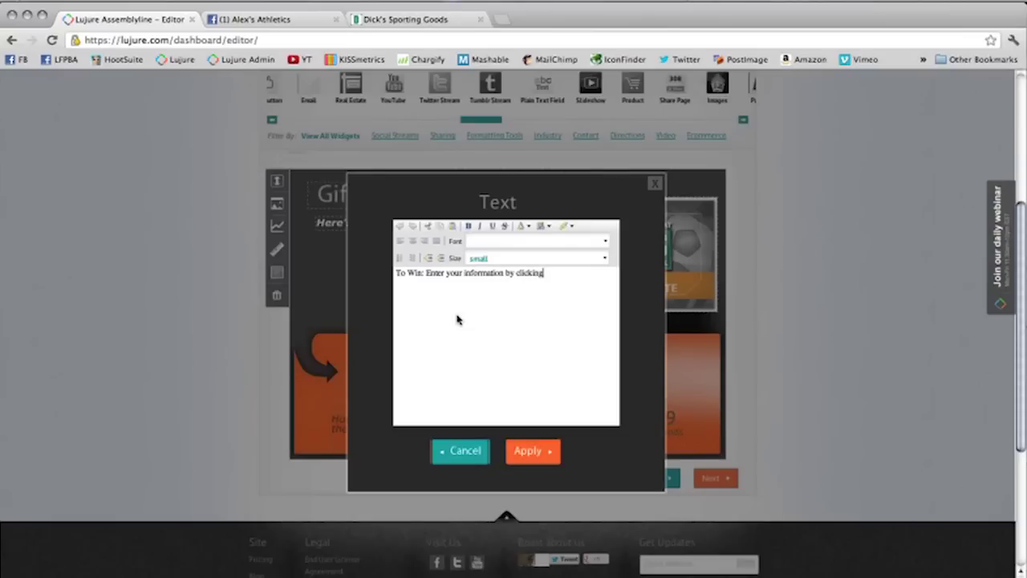
text( the button below.)
drag(608, 274, 578, 255)
click(604, 257)
click(506, 302)
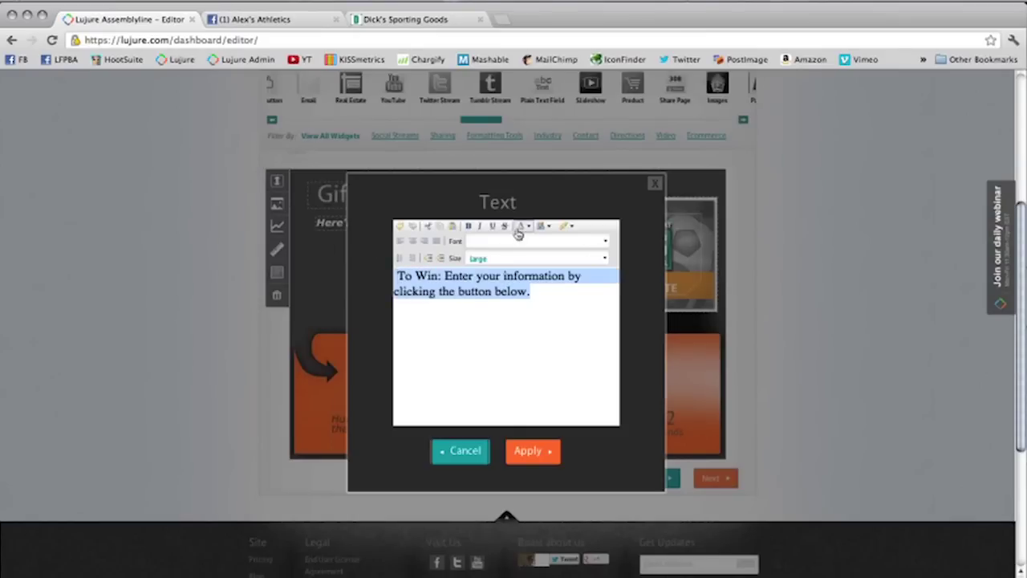
click(523, 227)
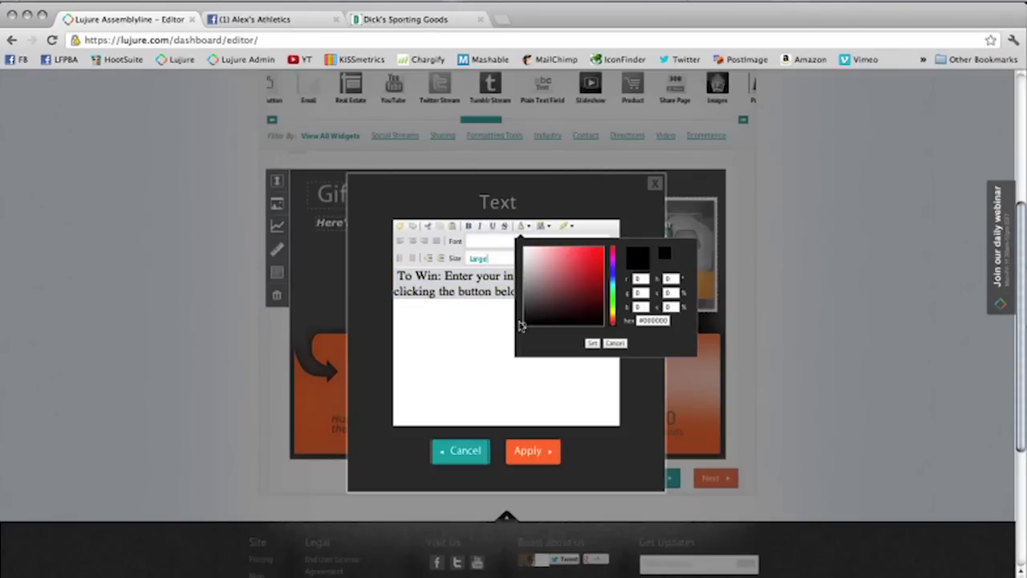
drag(522, 323, 524, 246)
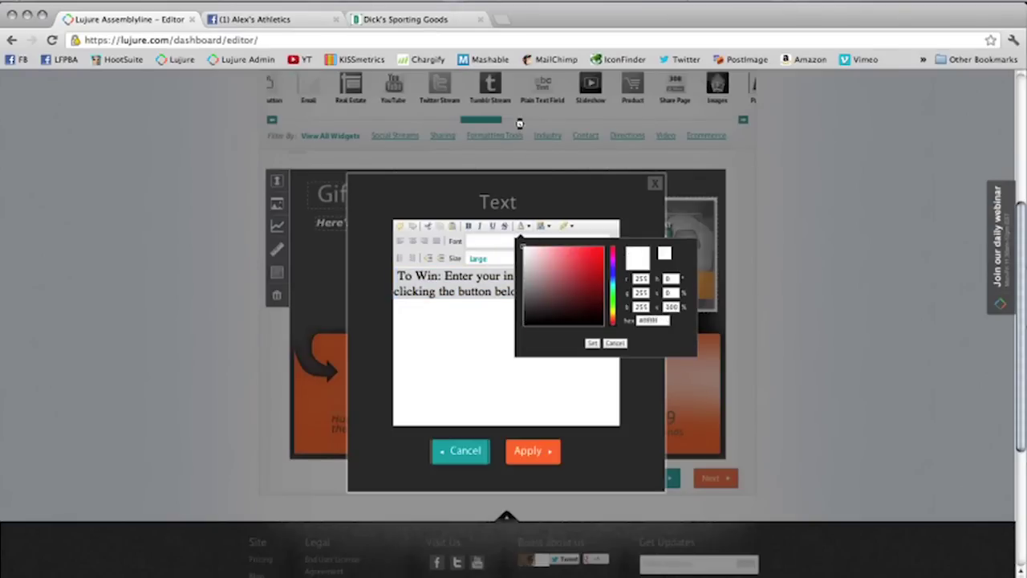
click(591, 342)
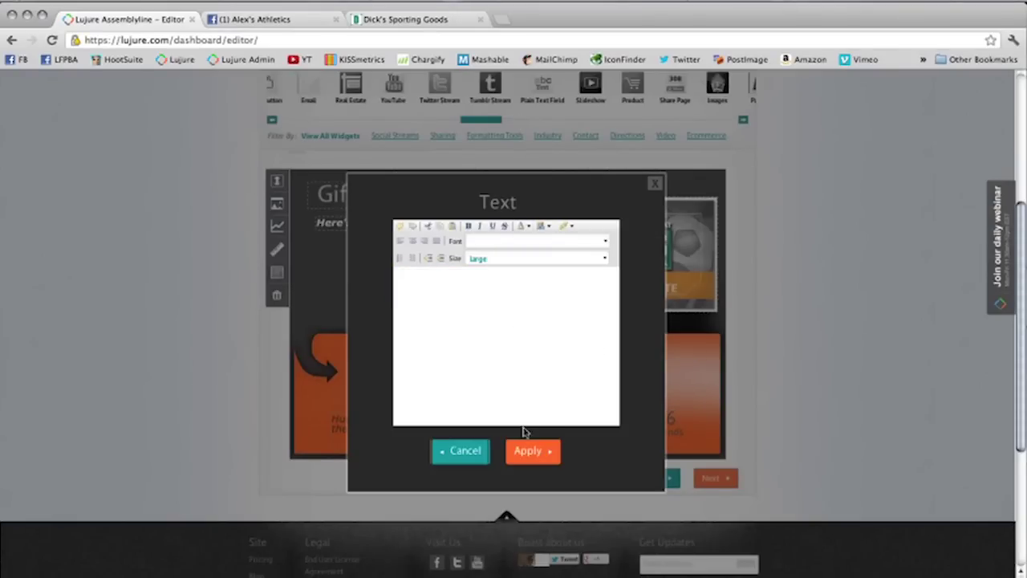
click(527, 451)
drag(487, 341, 403, 268)
drag(440, 331, 482, 280)
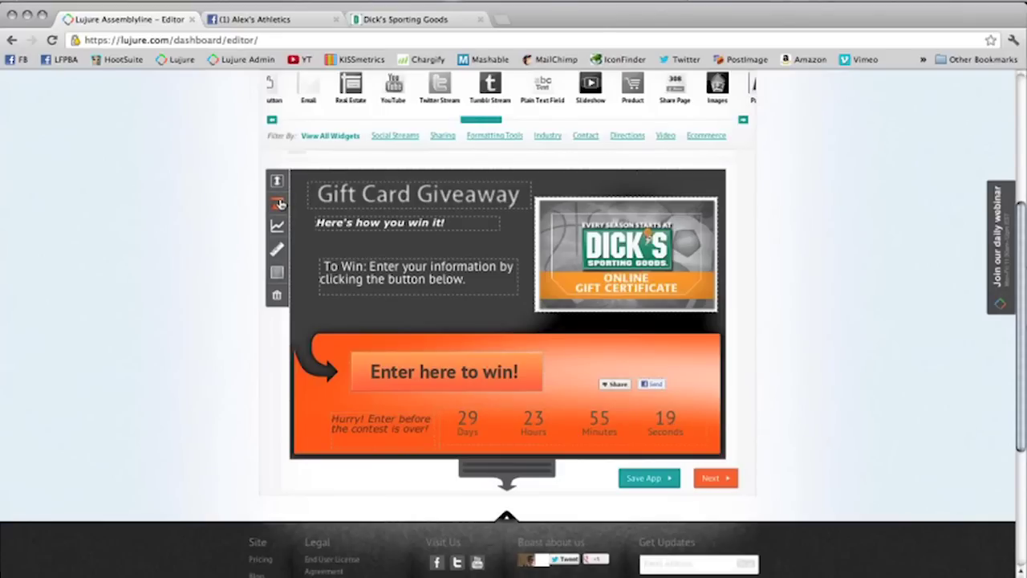
Step: Upload shamy.jpg and apply it as the app's background image
click(279, 205)
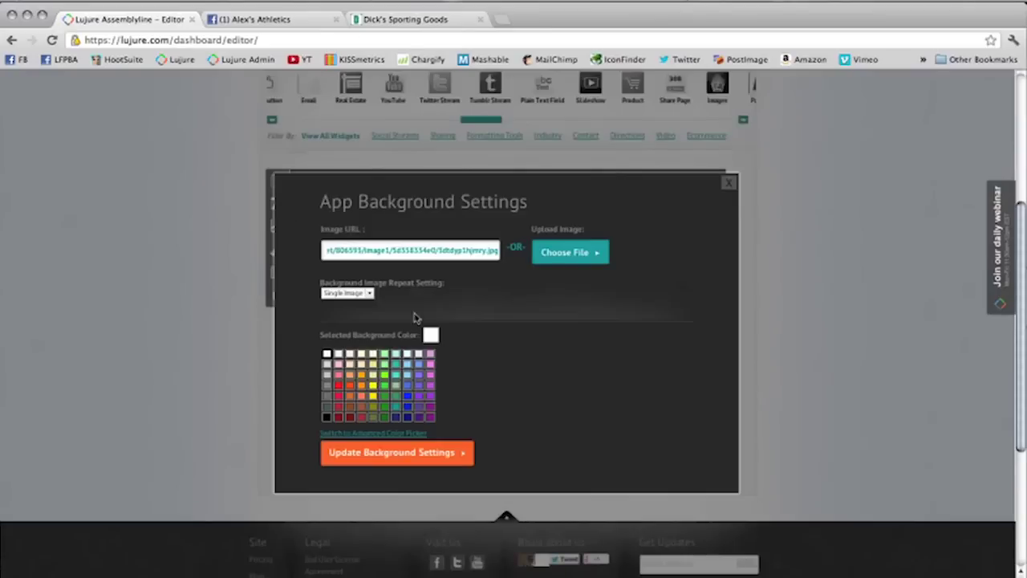
click(574, 255)
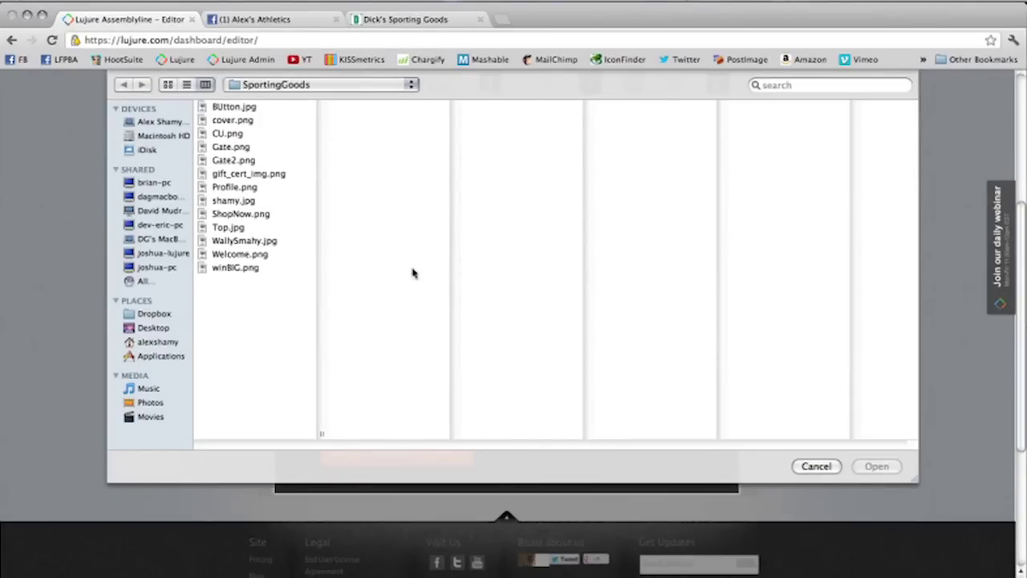
click(249, 200)
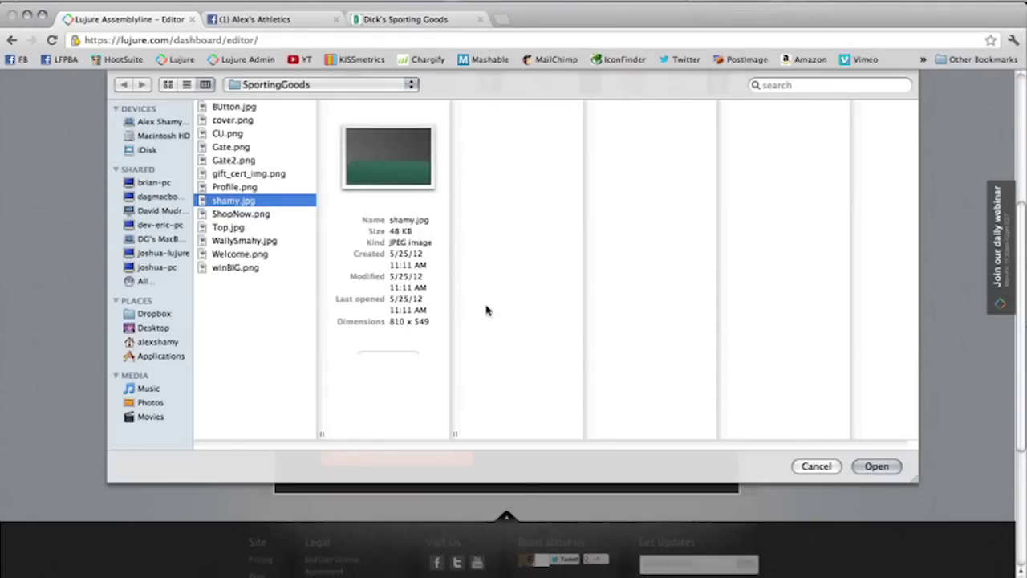
click(883, 465)
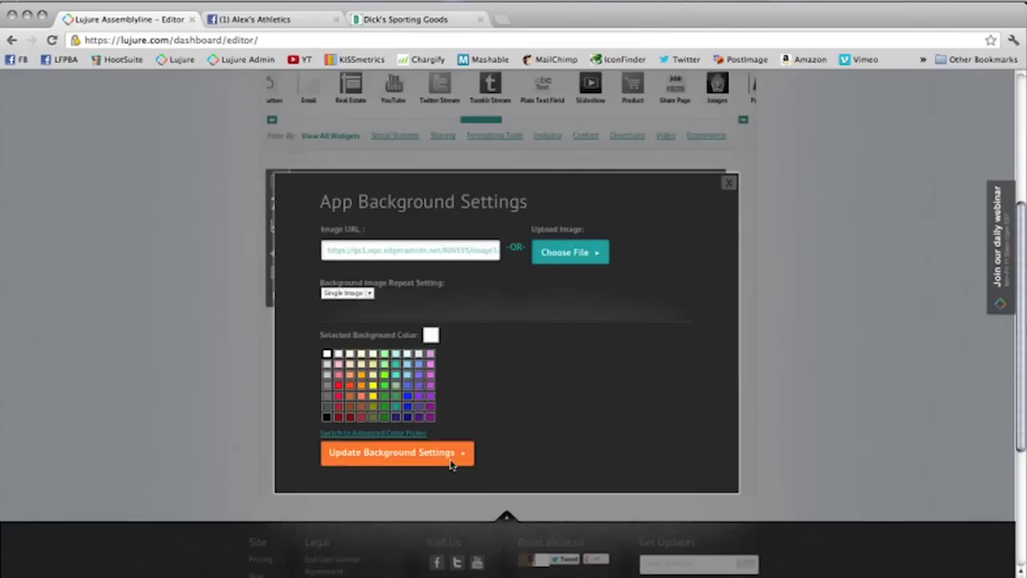
click(449, 459)
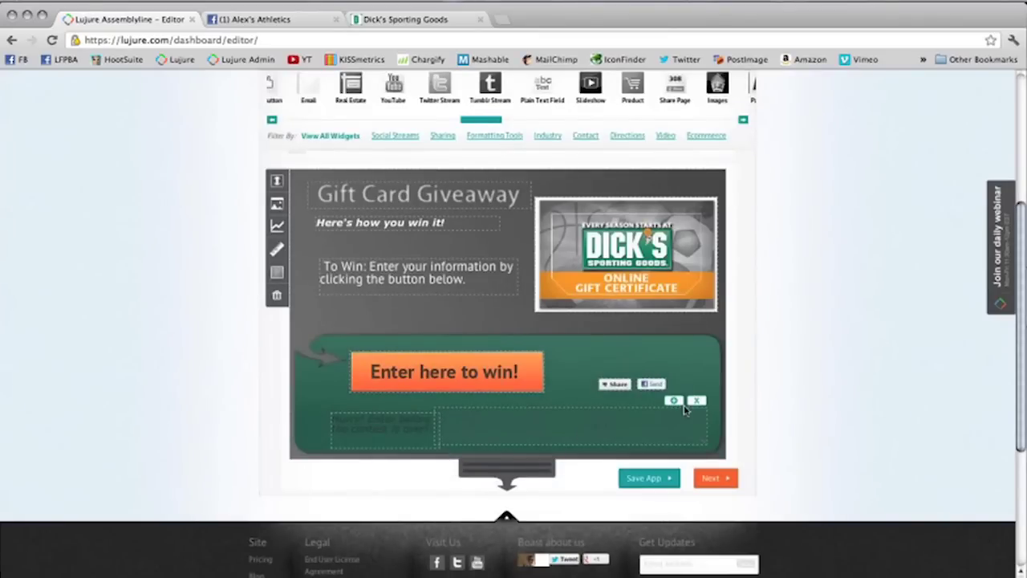
Step: Give the countdown white text, keeping its existing end date, and apply the settings
click(674, 401)
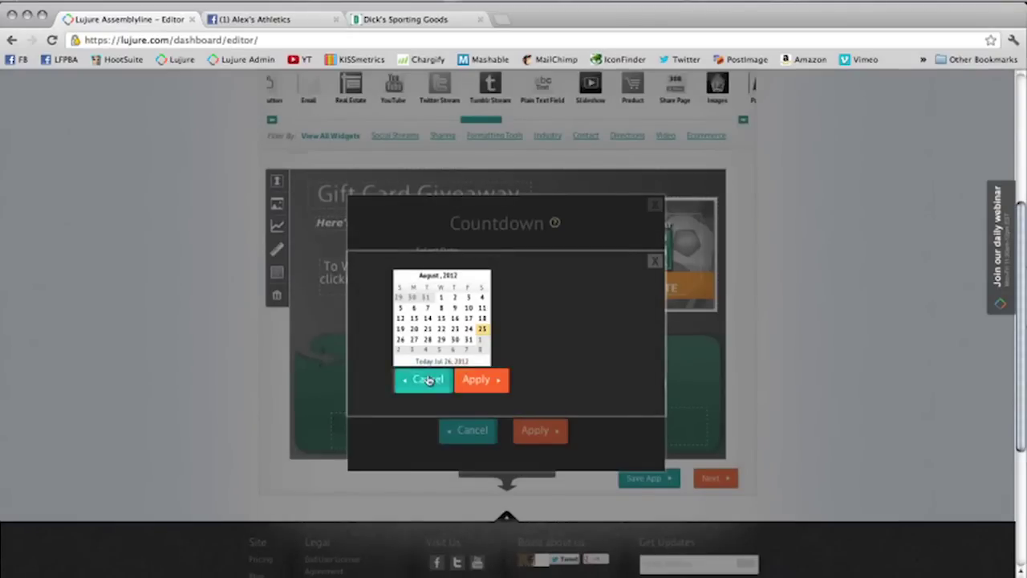
click(427, 380)
click(468, 345)
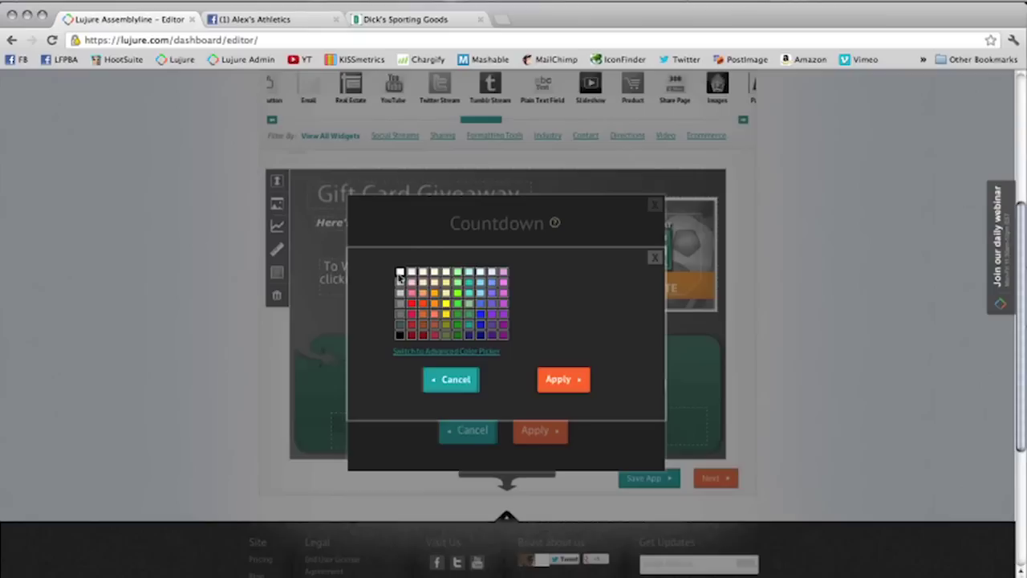
click(575, 384)
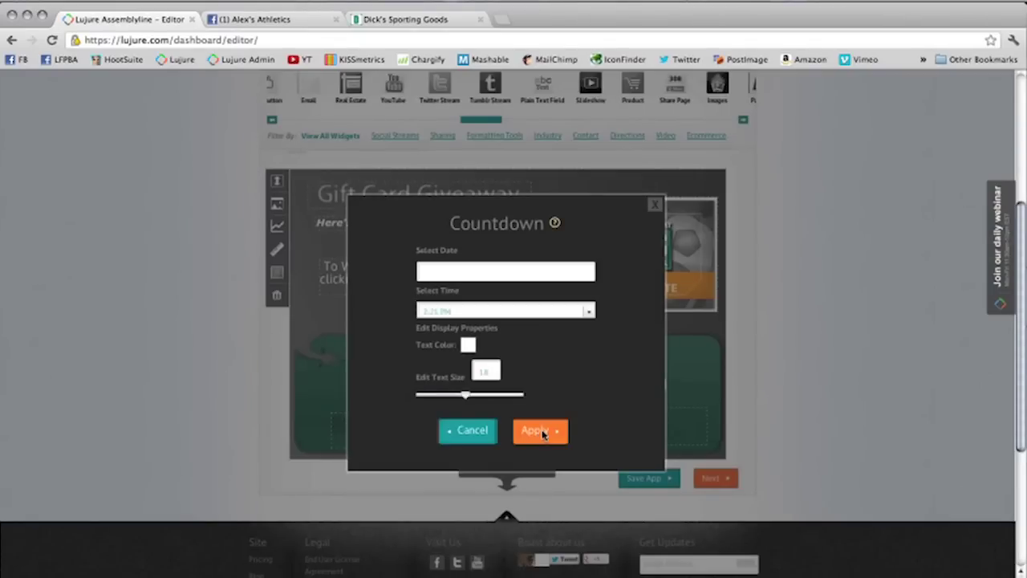
click(543, 434)
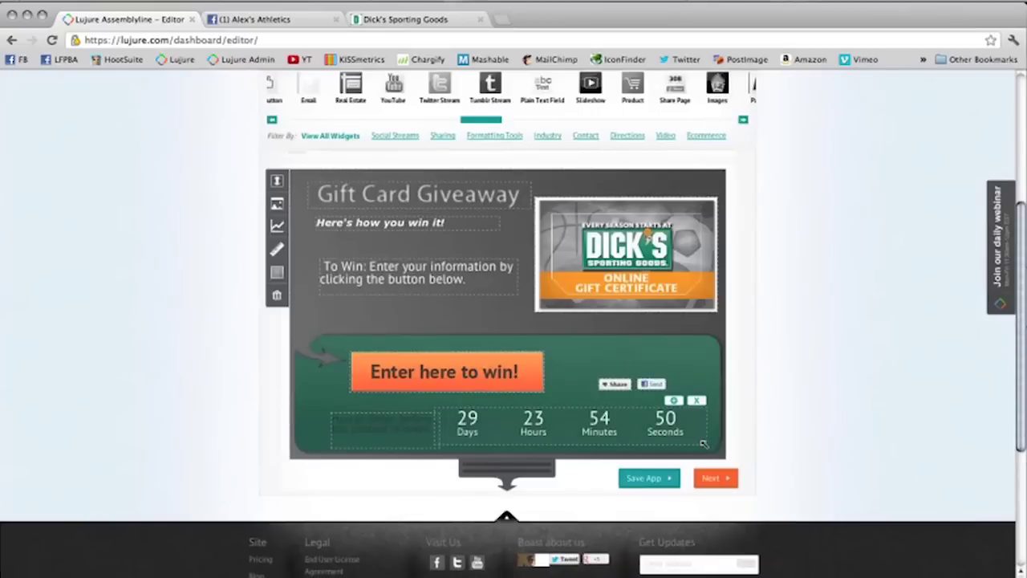
Step: Shift the countdown right and narrower, with the Share and Send buttons lifted above it
drag(572, 431, 638, 430)
drag(614, 383, 601, 349)
drag(661, 382, 670, 345)
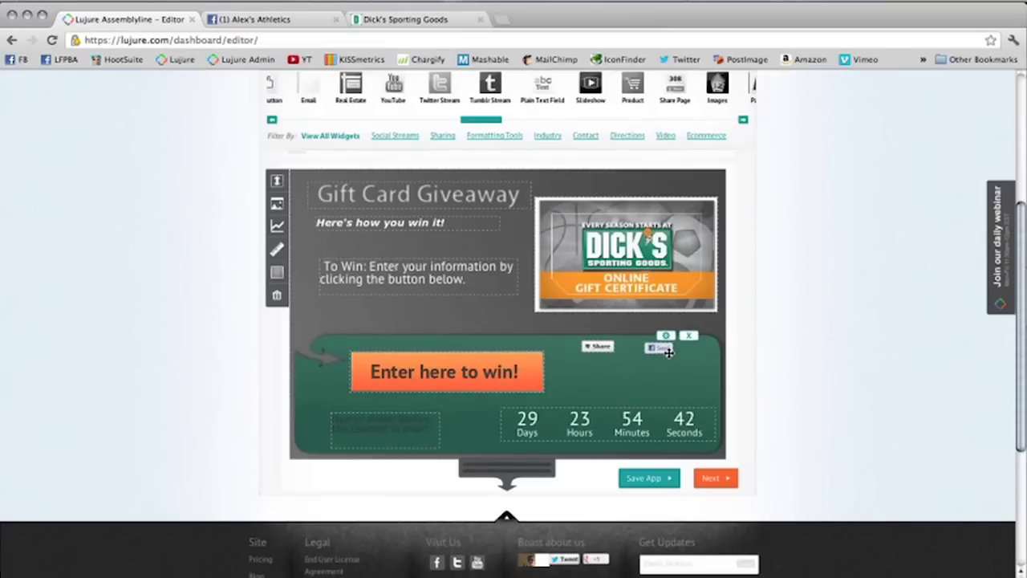
drag(726, 453, 687, 441)
drag(611, 431, 644, 390)
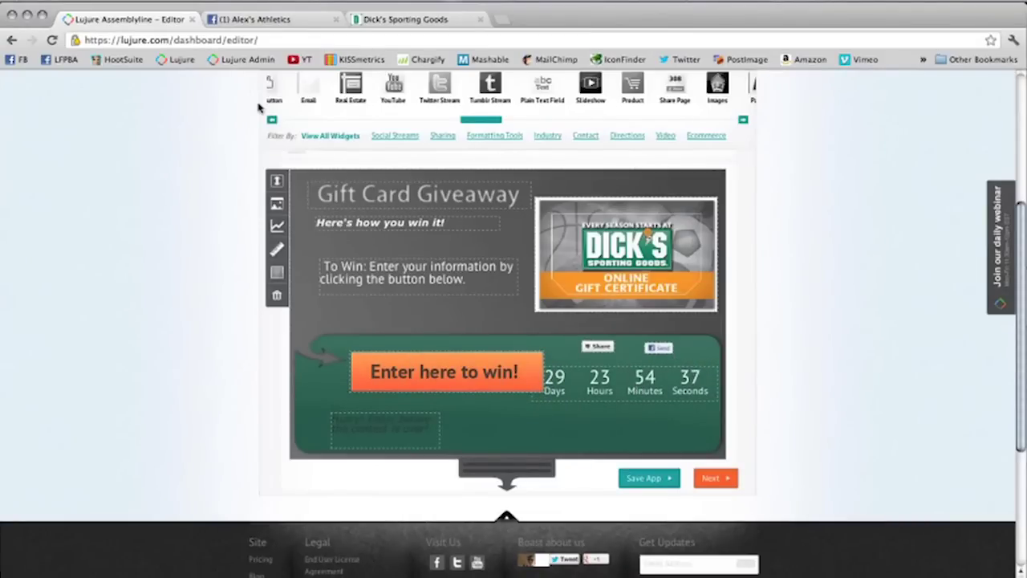
Step: Move the Enter here to win! button to the lower left and the Hurry caption up by the countdown
mouse_move(417, 359)
drag(417, 358, 395, 373)
drag(380, 427, 629, 385)
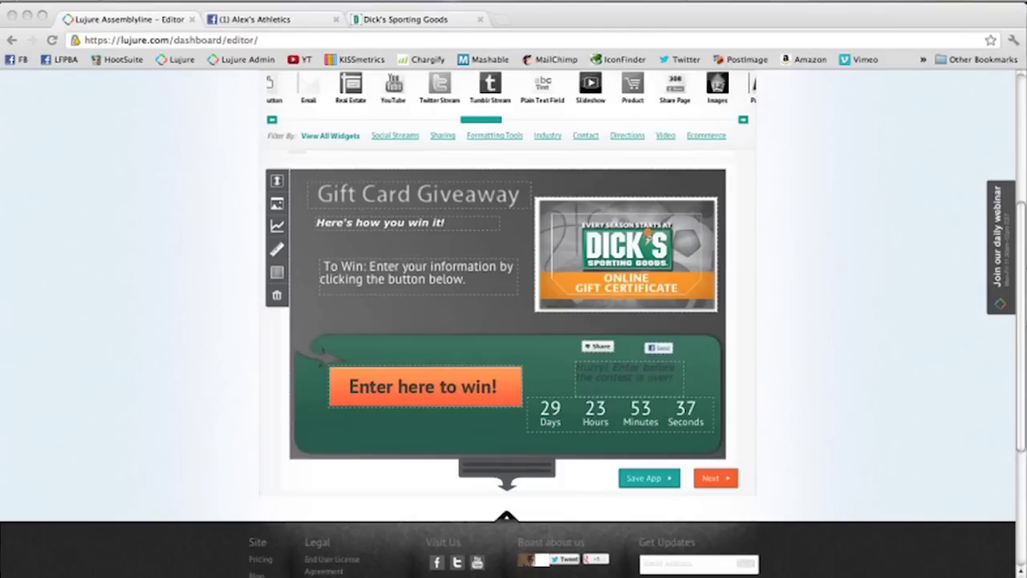
click(480, 388)
drag(479, 387, 437, 388)
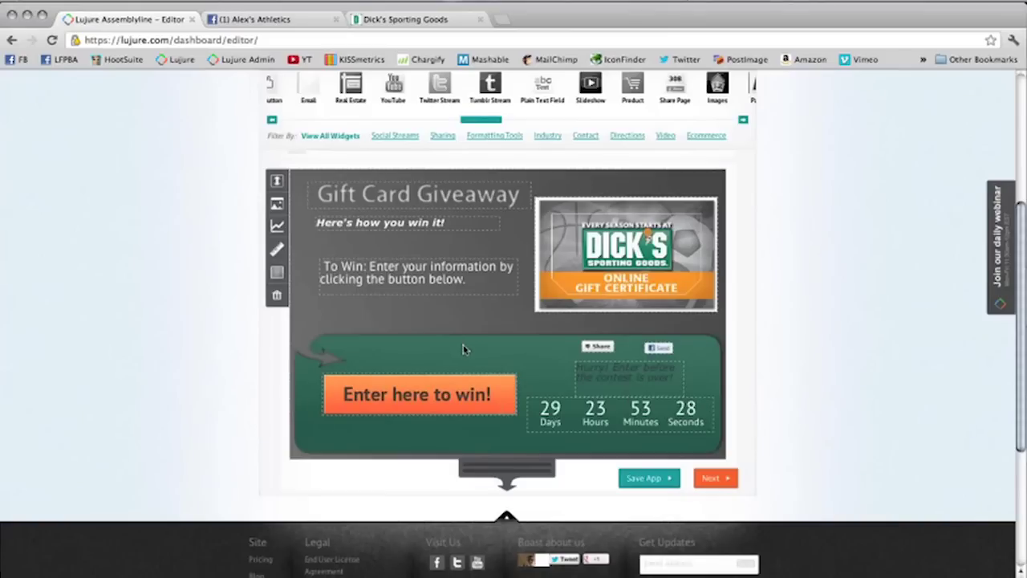
mouse_move(486, 391)
Step: Replace the entry button's placeholder e-mail with the contest e-mail address as recipient
click(484, 367)
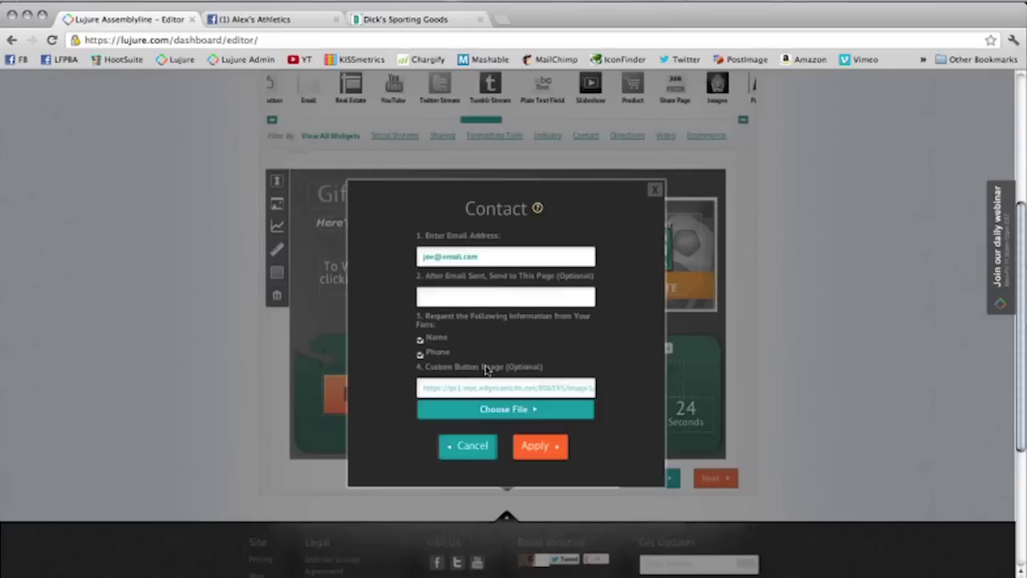
drag(478, 254, 369, 217)
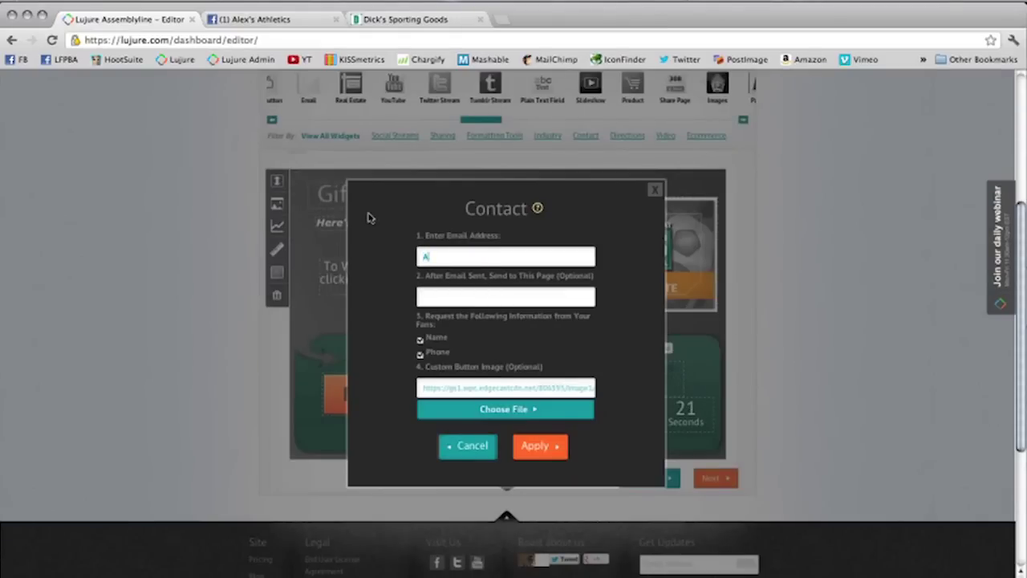
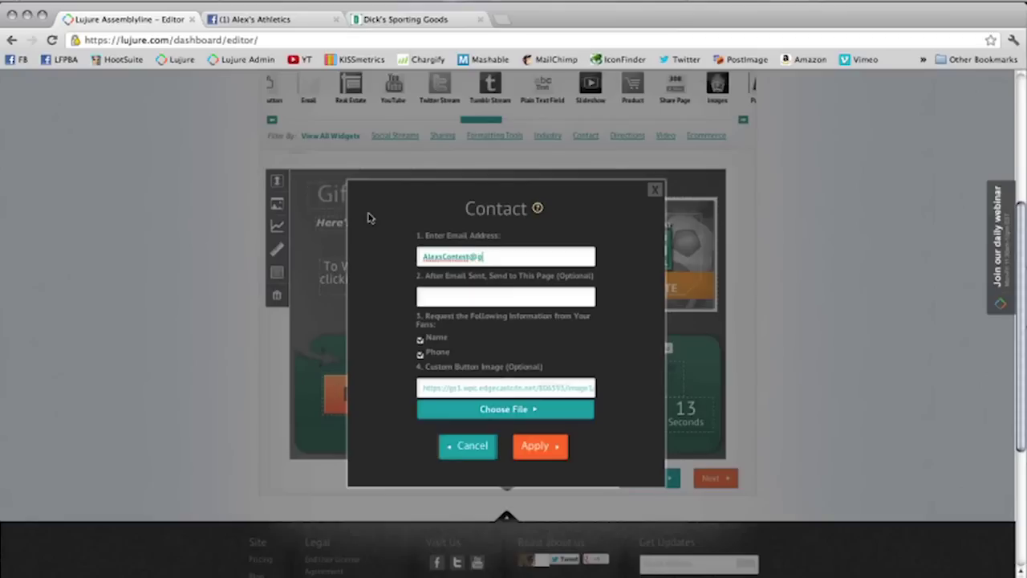
key(Tab)
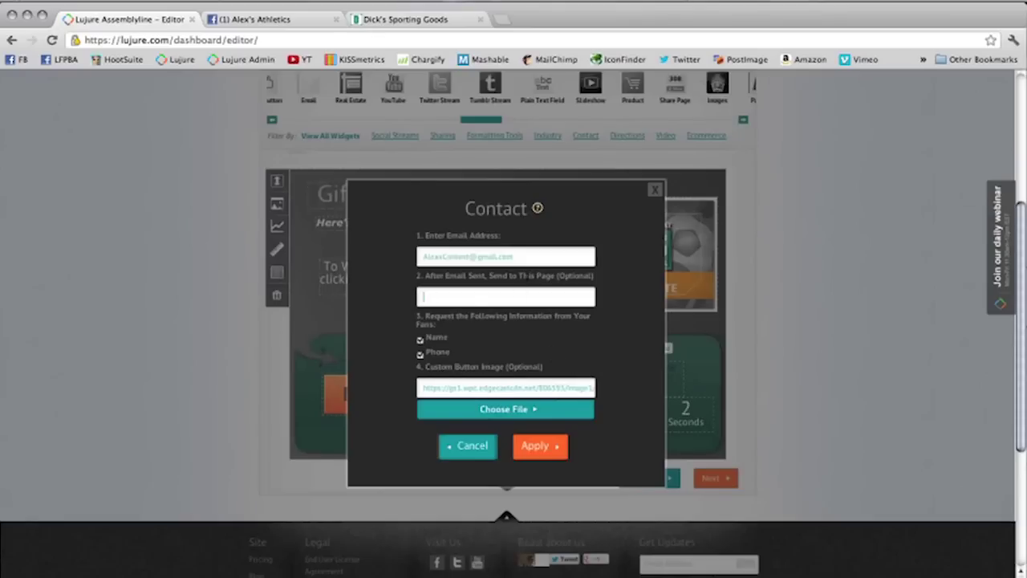
click(530, 263)
Step: Copy the custom button image URL and load it in a new browser tab
click(441, 388)
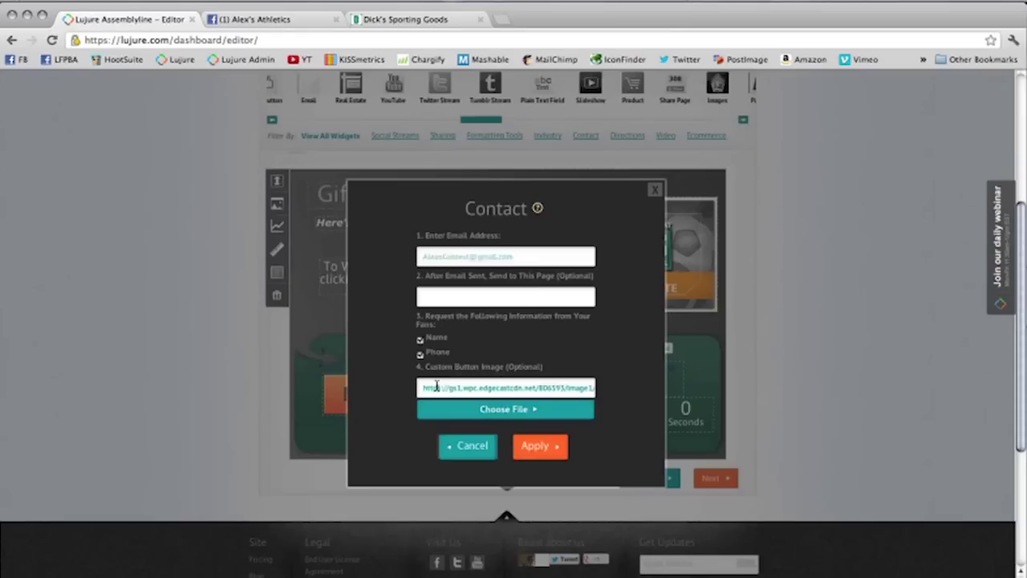
key(super+a)
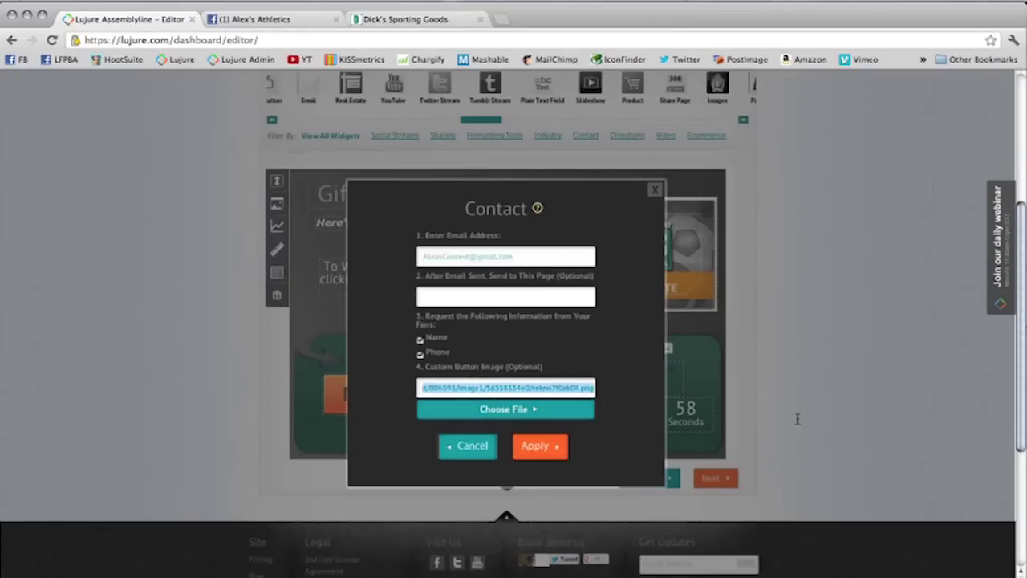
click(501, 19)
text(https://gs1.wpc.edgecastcdn.net/806593/image1/5d358334e0/rekno7f0zk08.png)
key(Return)
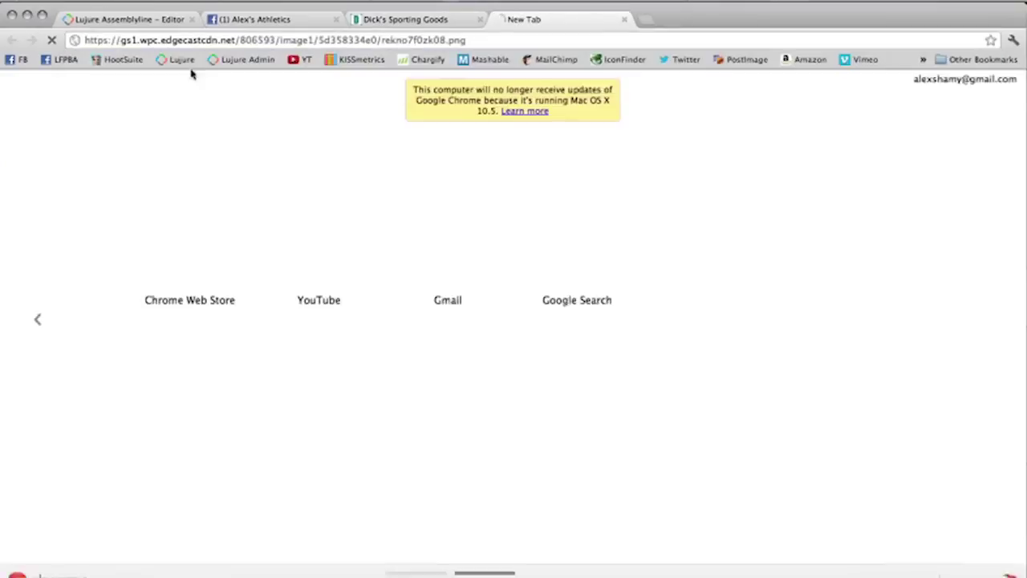
Step: Open pixlr.com in another new tab beside the button image tab
click(110, 21)
click(535, 21)
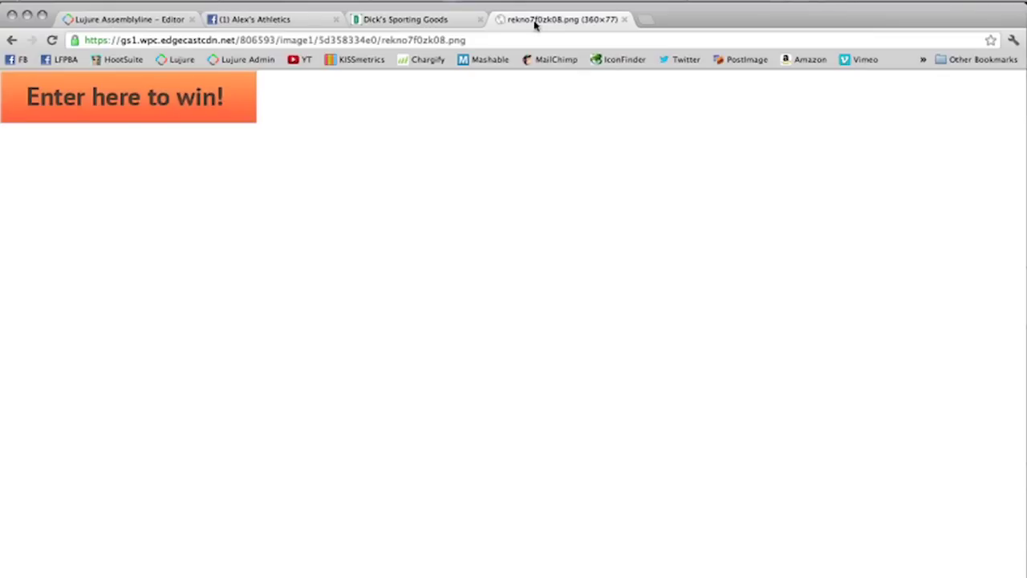
click(647, 21)
text(pixlr.com)
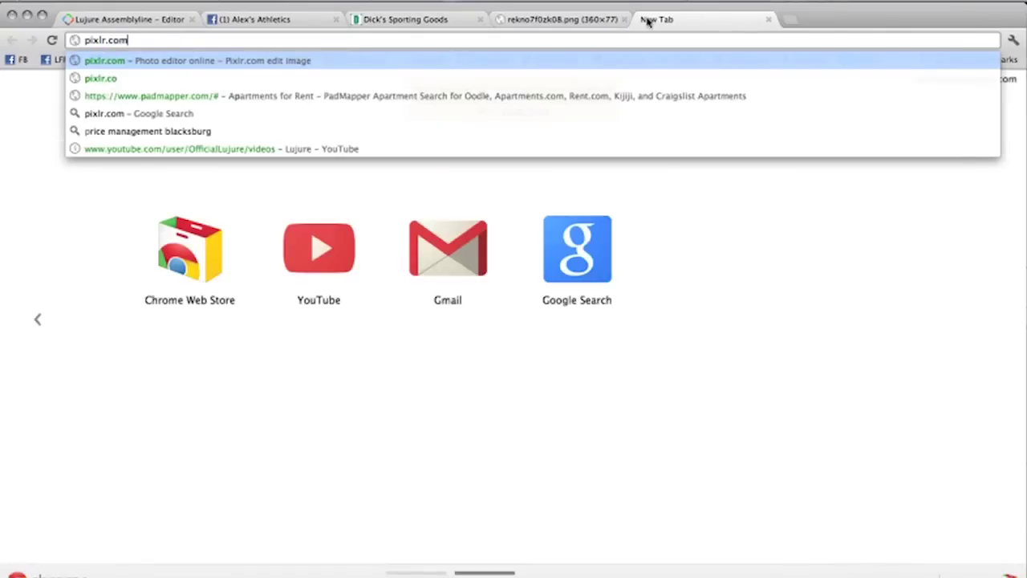
key(Return)
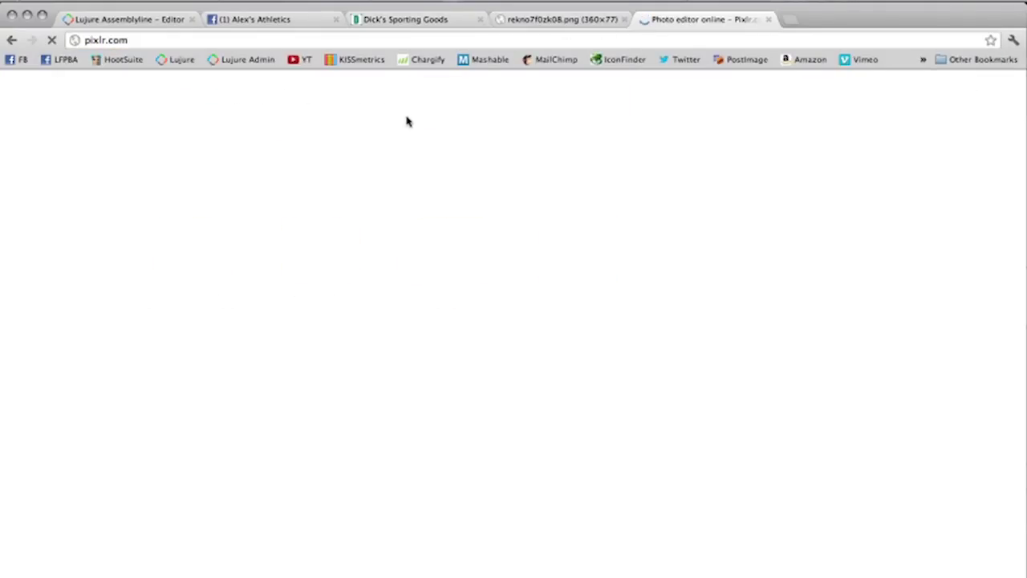
Step: Apply the contact settings to the entry button and save the Lead Capture 2 app
click(154, 21)
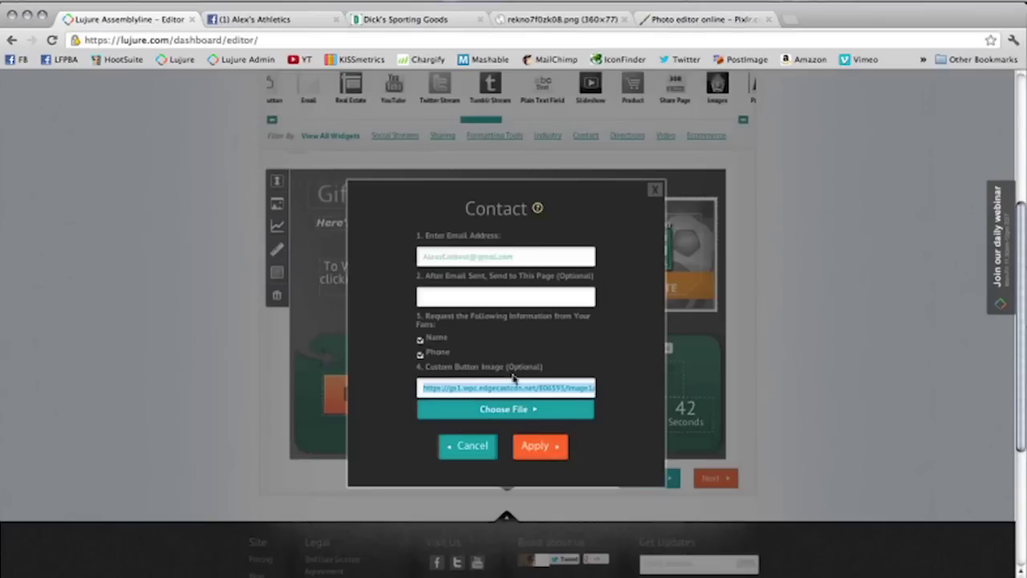
click(539, 449)
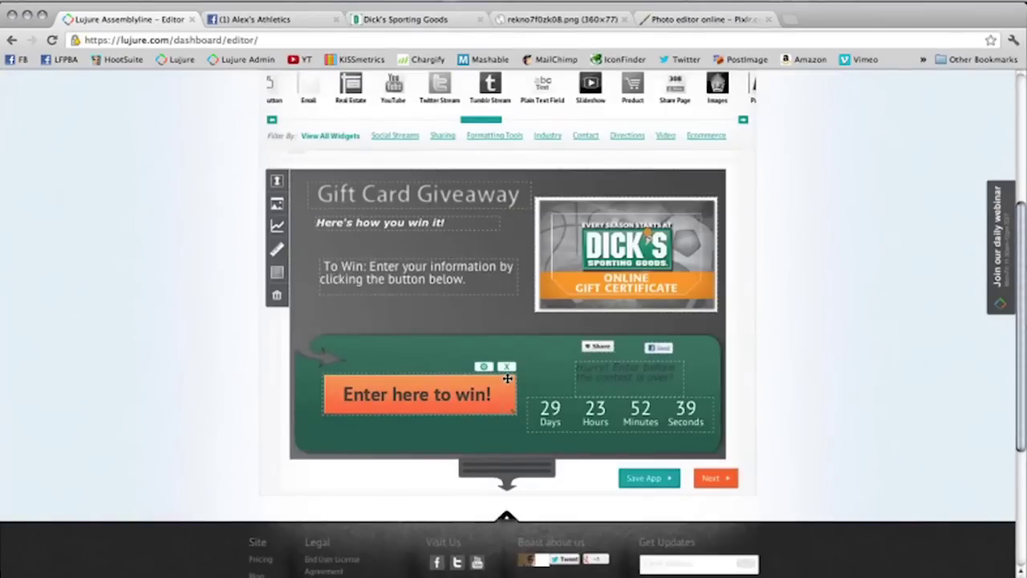
click(648, 478)
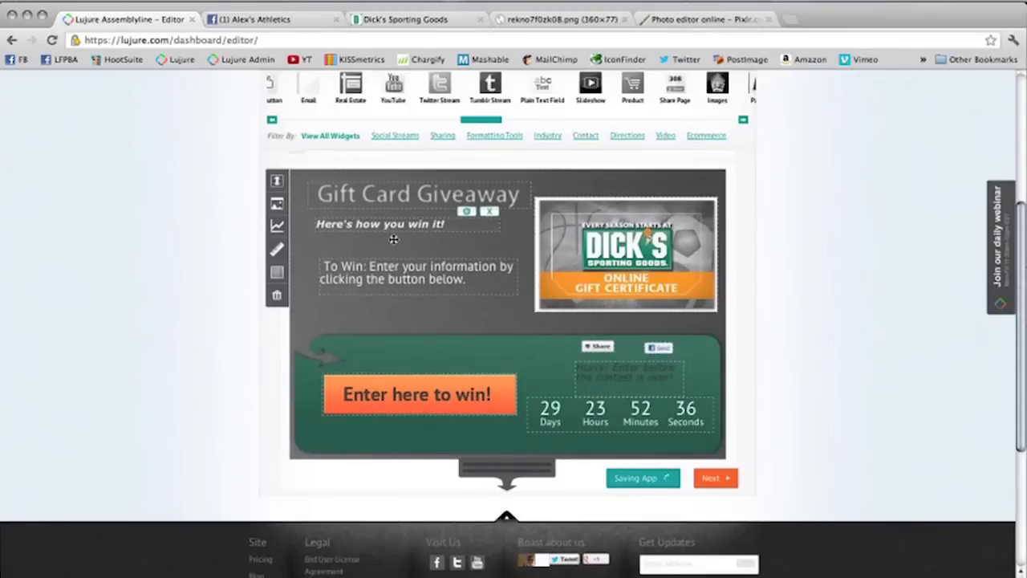
Step: Shift the Gift Card Giveaway title down-left and scroll back up to the Customize App header
drag(399, 202, 389, 219)
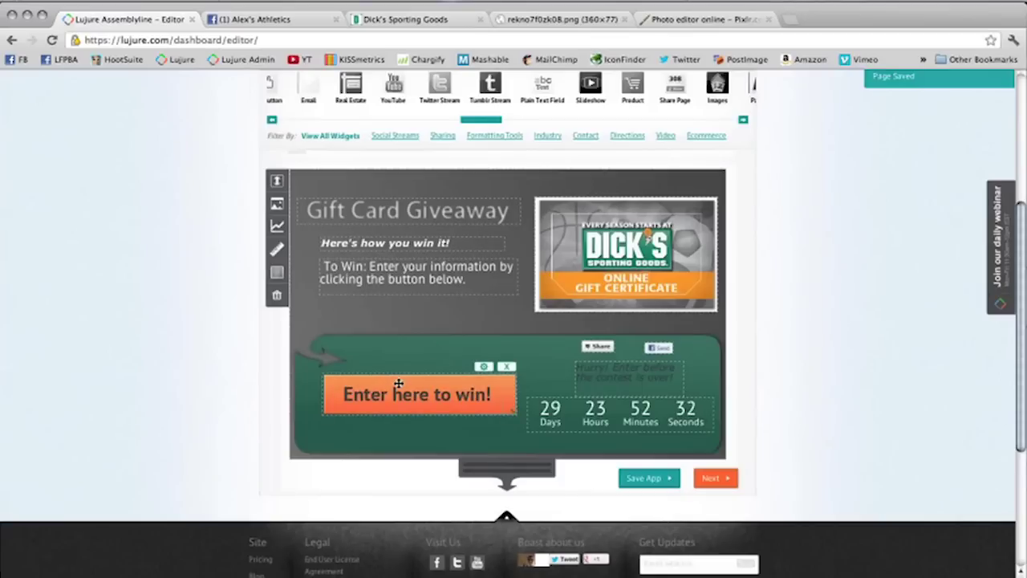
mouse_move(473, 376)
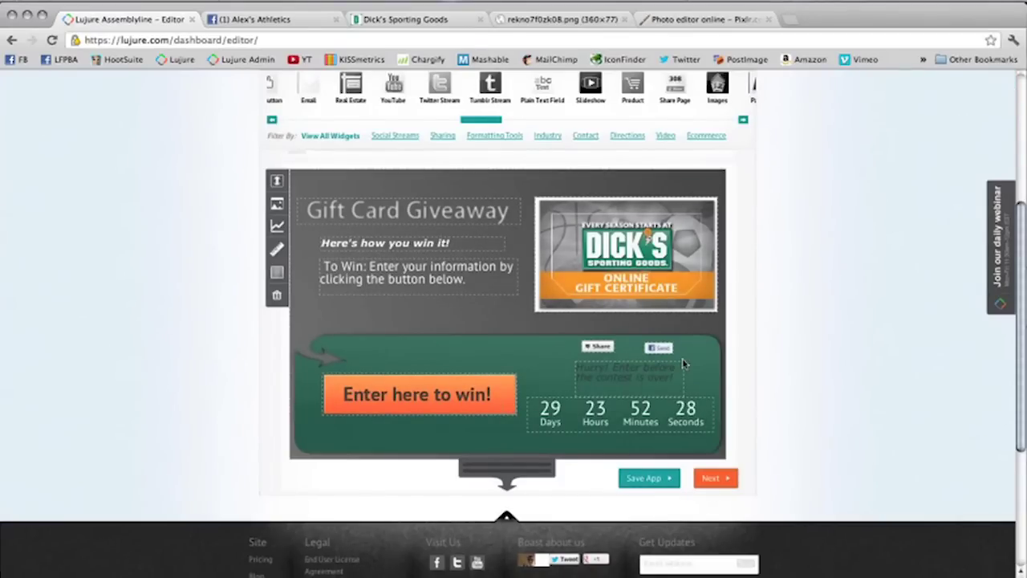
scroll(562, 281, up, 3)
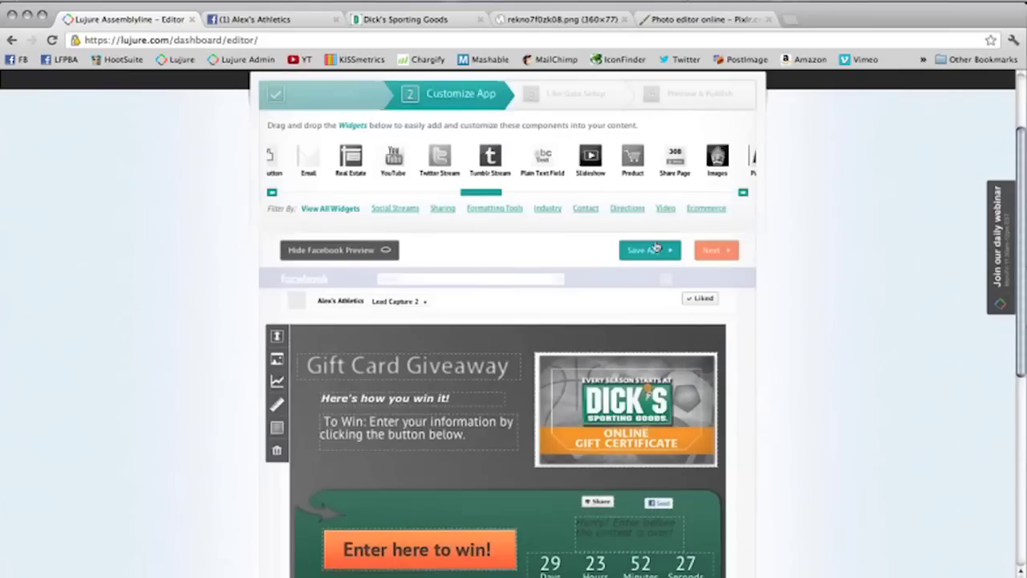
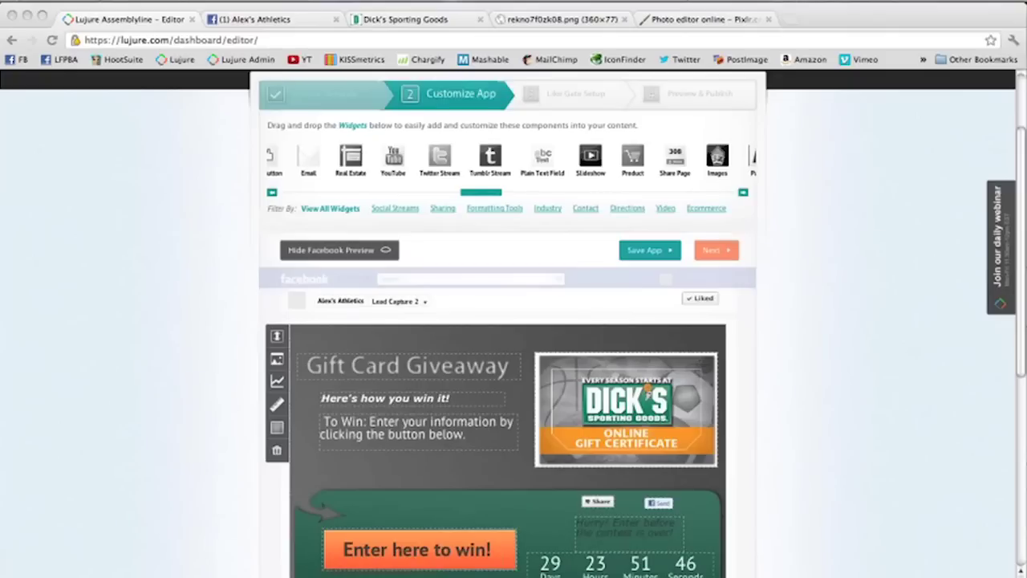
click(706, 251)
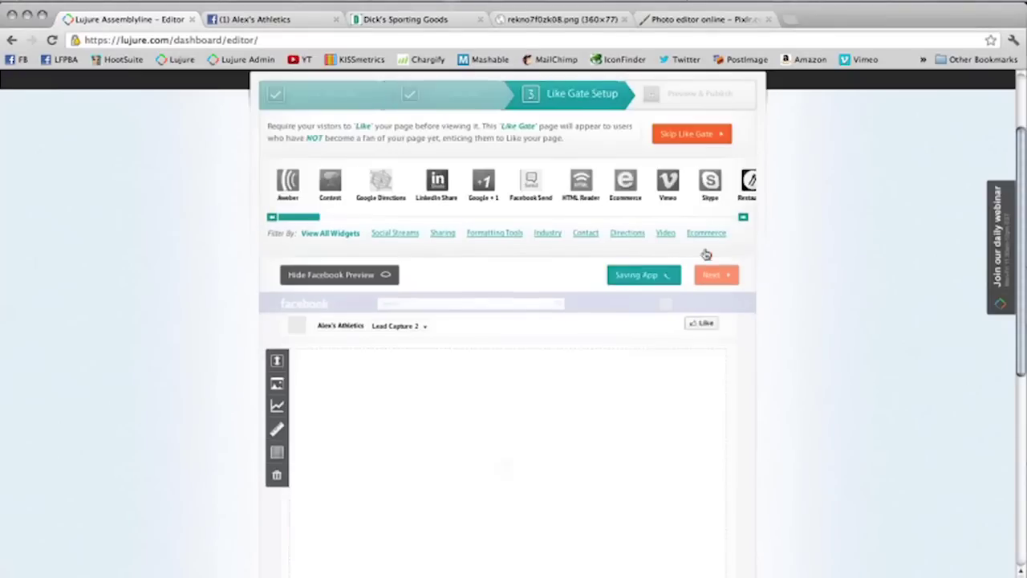
scroll(313, 269, down, 3)
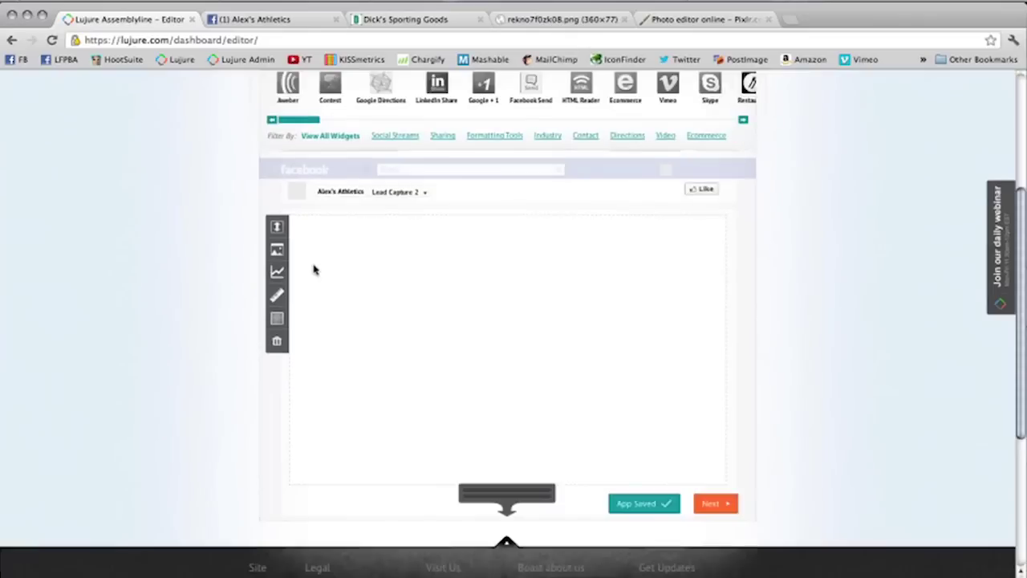
scroll(314, 270, up, 5)
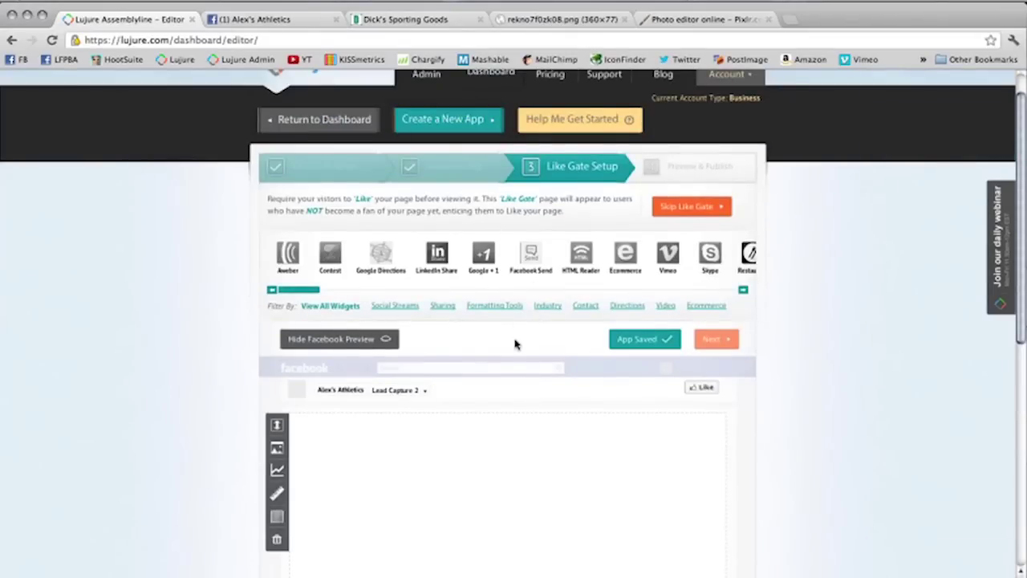
scroll(514, 343, down, 2)
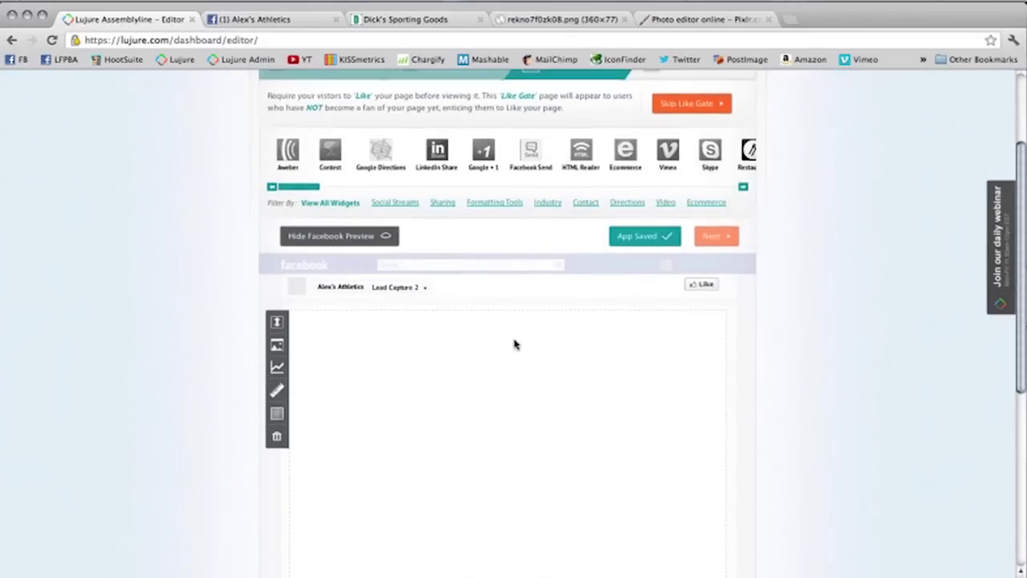
scroll(514, 343, down, 1)
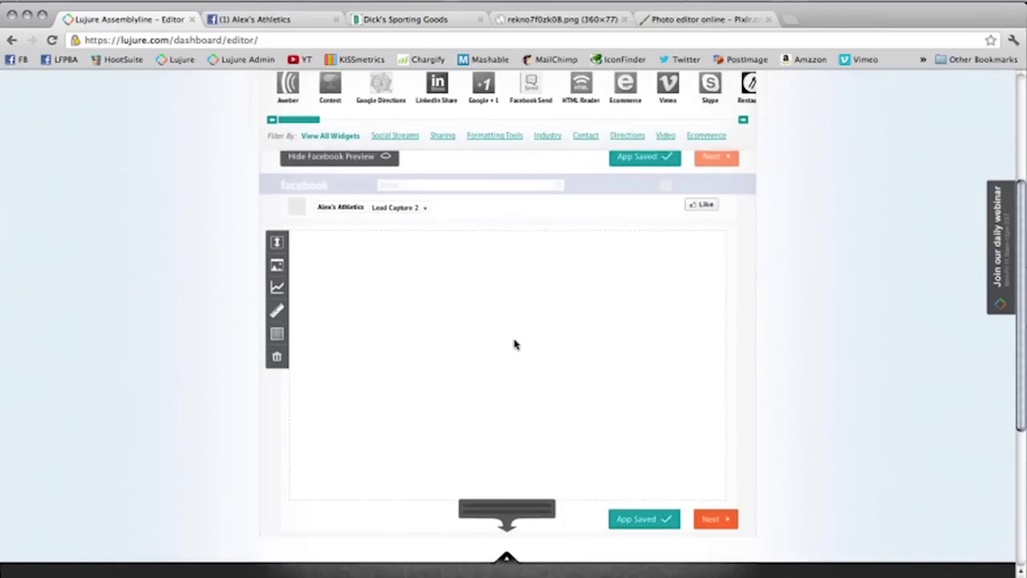
scroll(515, 343, up, 3)
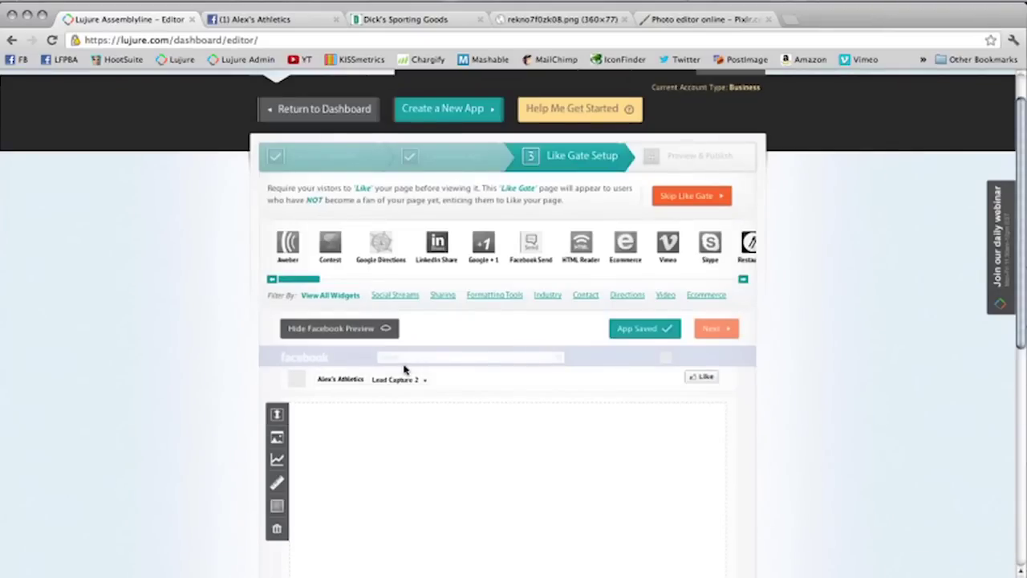
scroll(576, 362, down, 2)
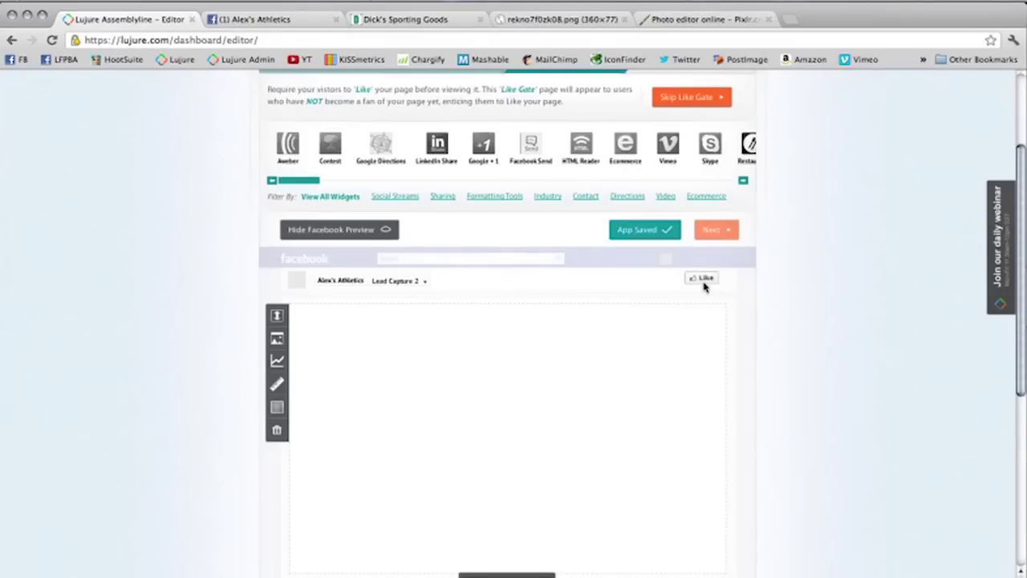
Step: Upload Gate2.png as the Like Gate background, showing the 'Like to Win Big?' gift card banner
click(278, 340)
click(591, 253)
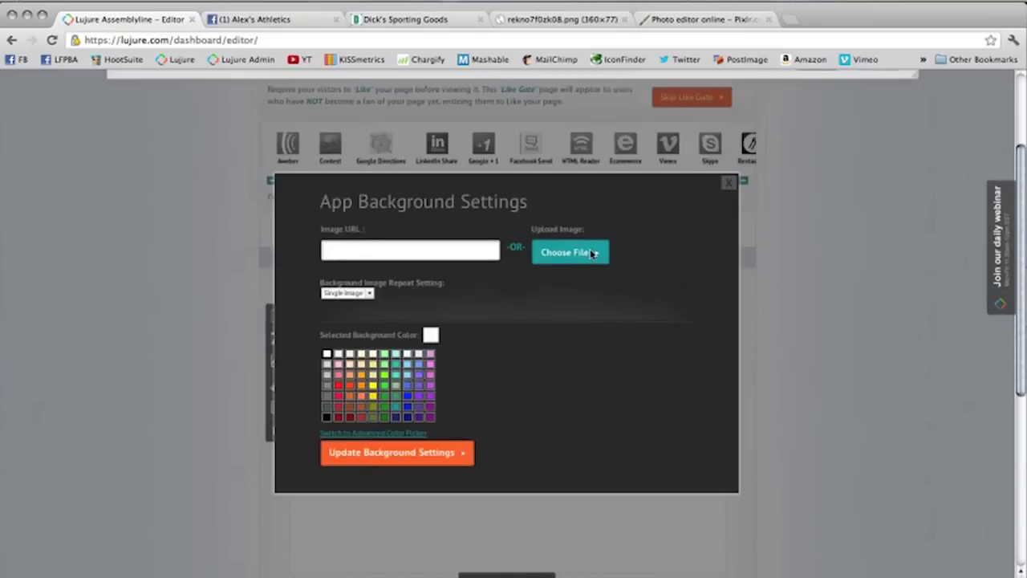
click(268, 228)
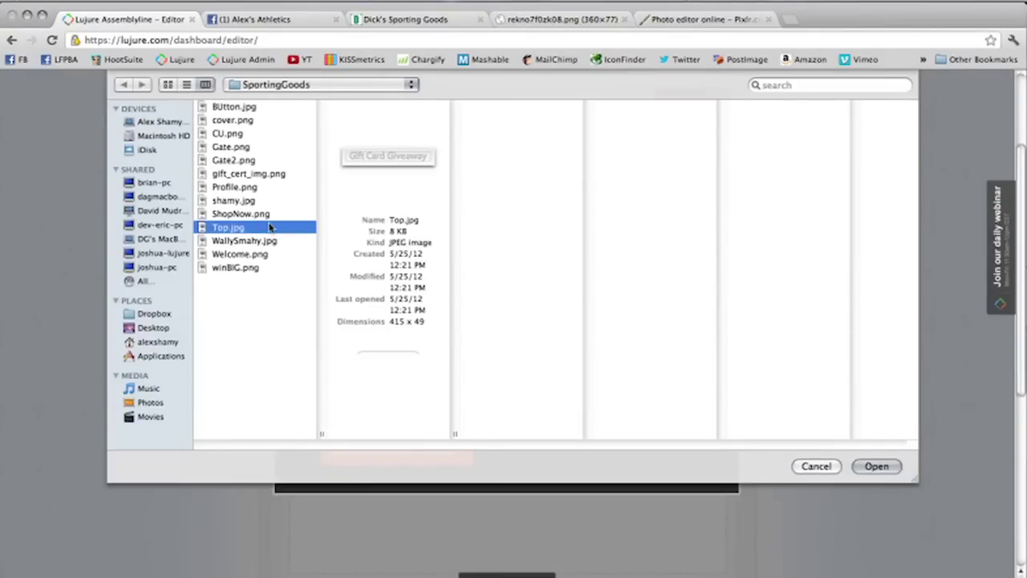
click(252, 148)
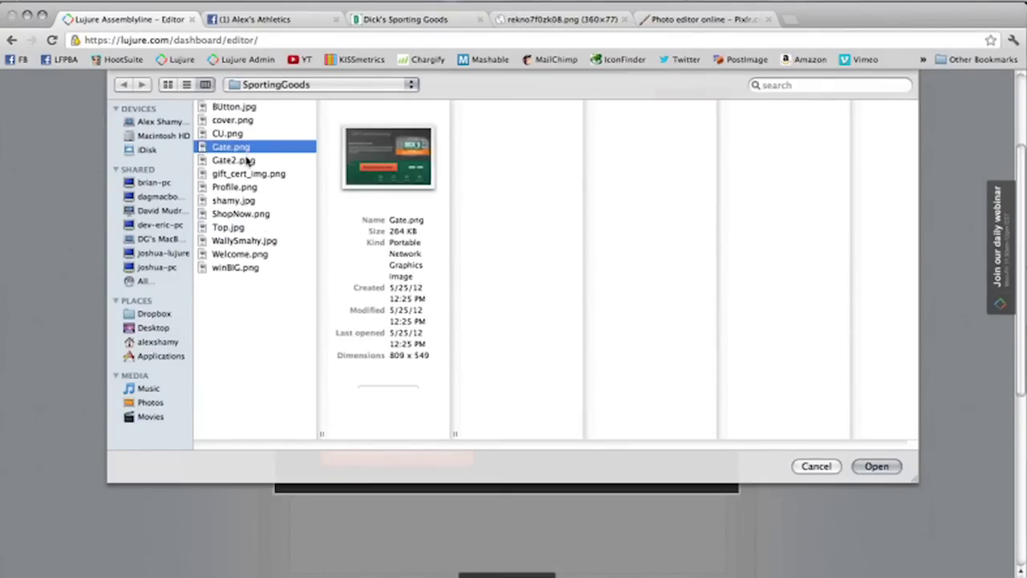
click(247, 160)
click(876, 466)
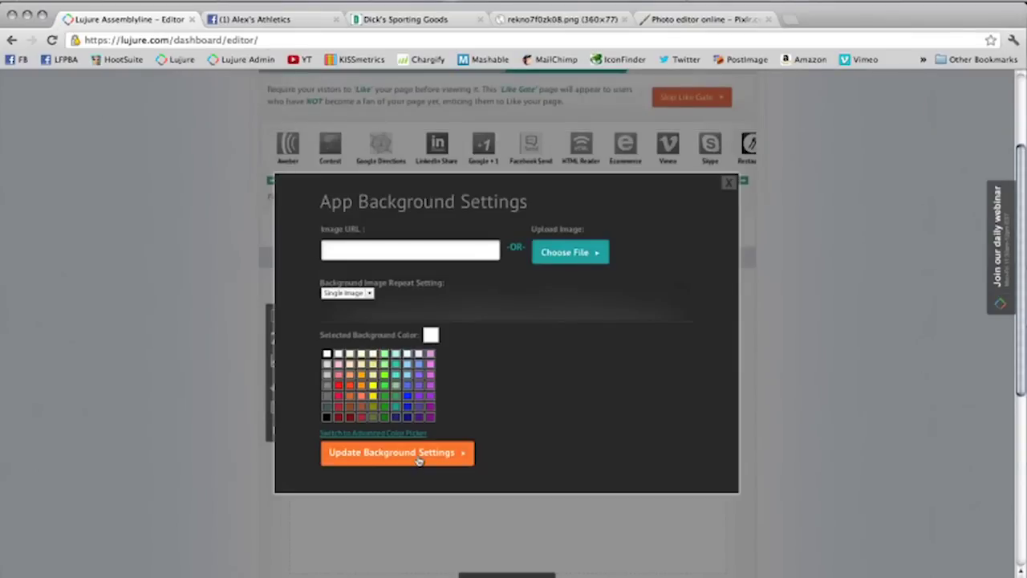
click(418, 459)
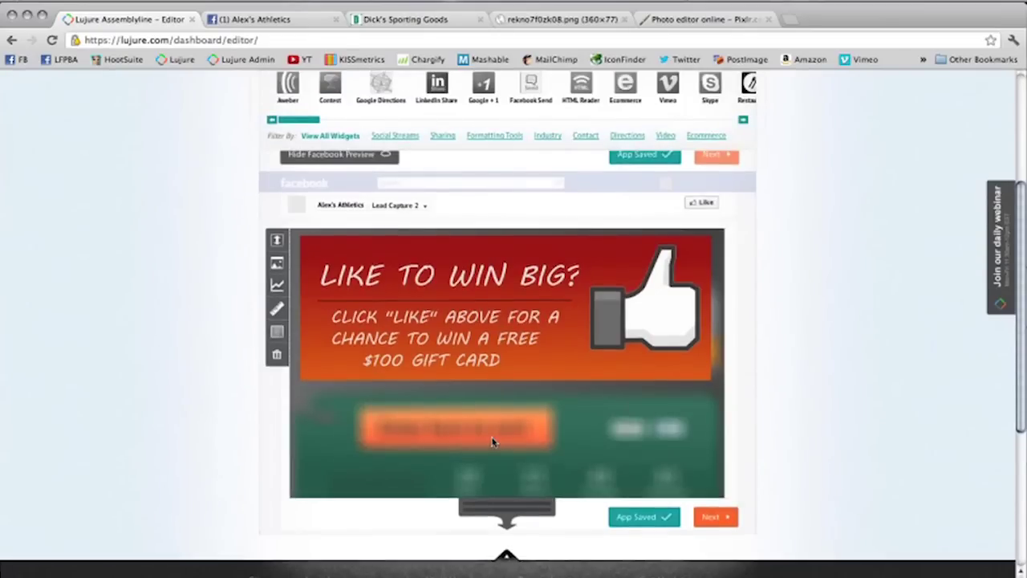
scroll(493, 441, down, 3)
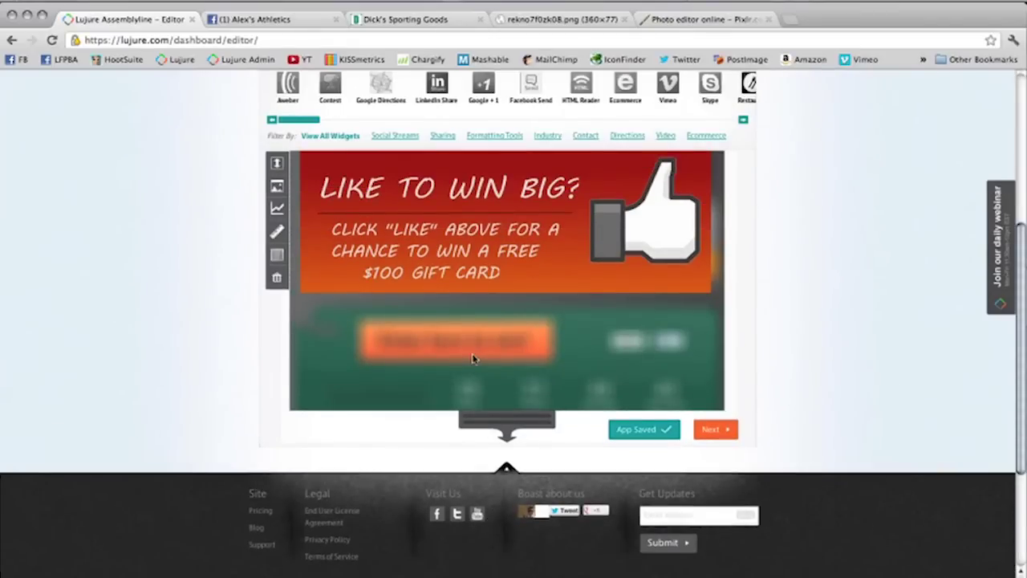
scroll(417, 291, up, 2)
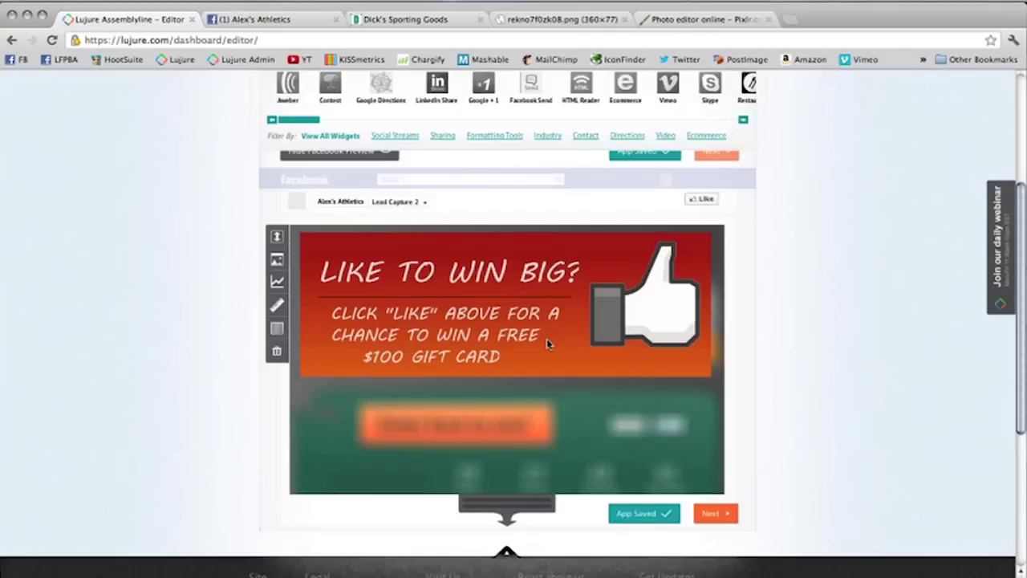
scroll(554, 332, up, 2)
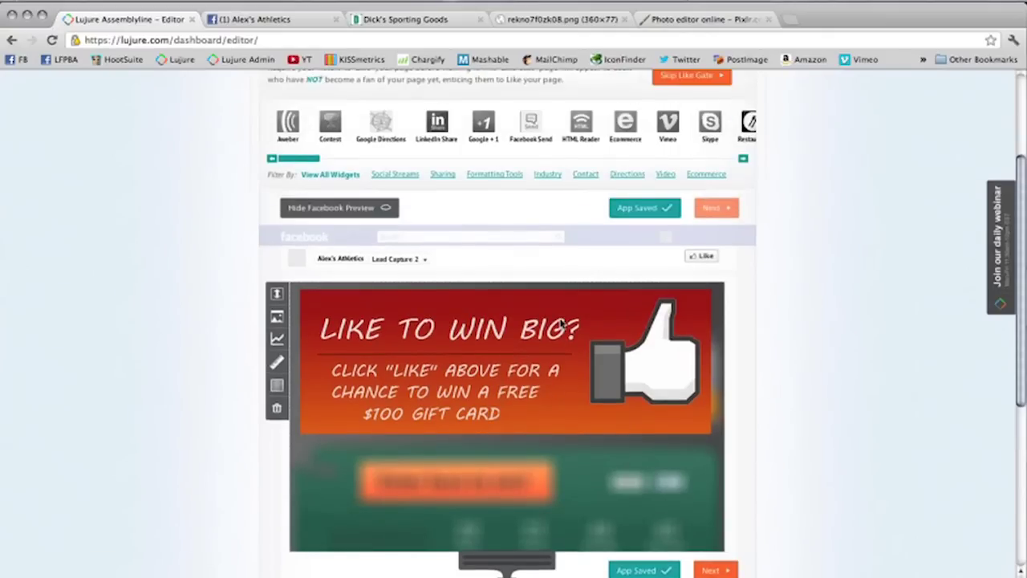
scroll(562, 325, up, 2)
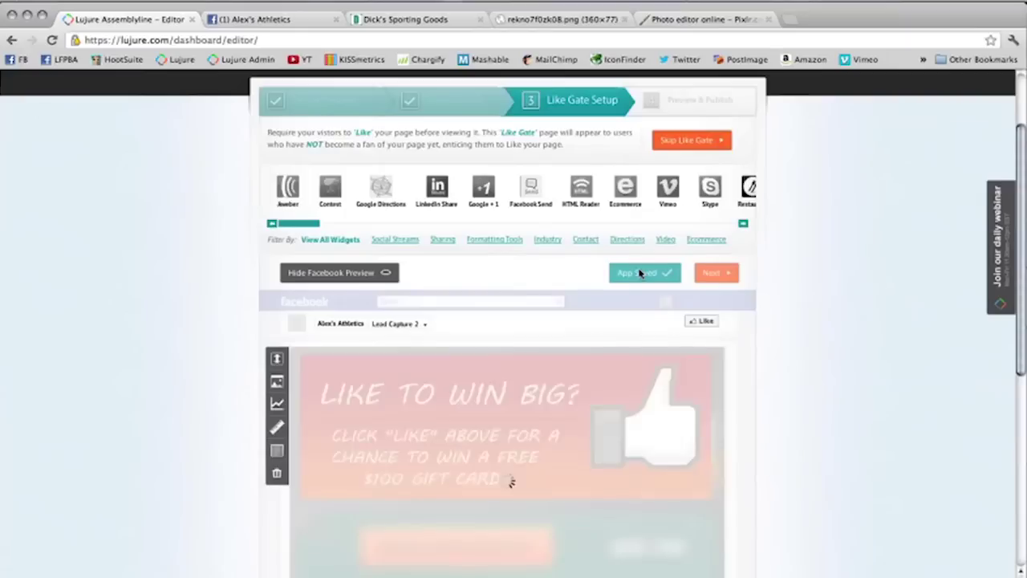
click(472, 108)
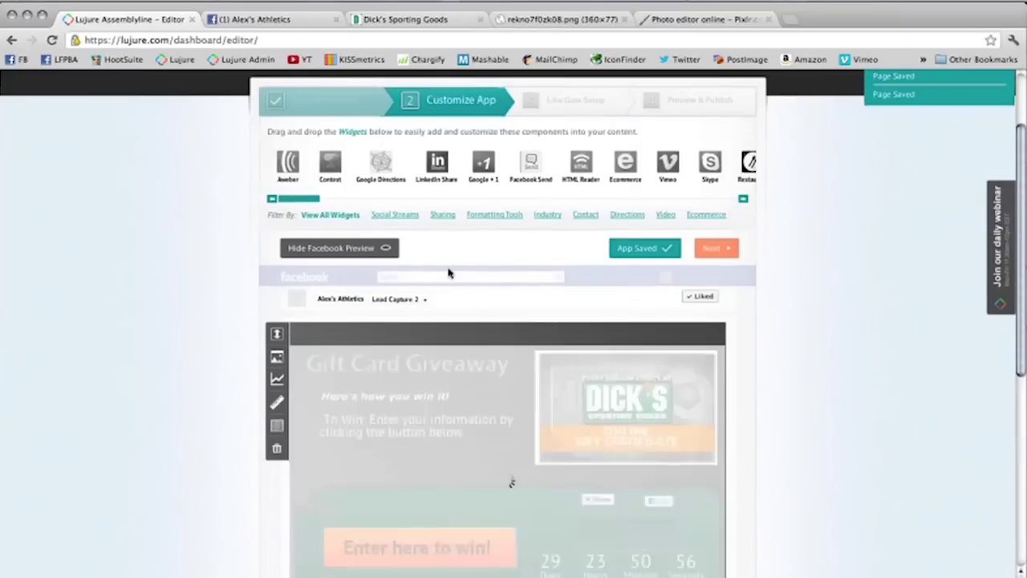
scroll(448, 273, down, 1)
scroll(561, 137, up, 2)
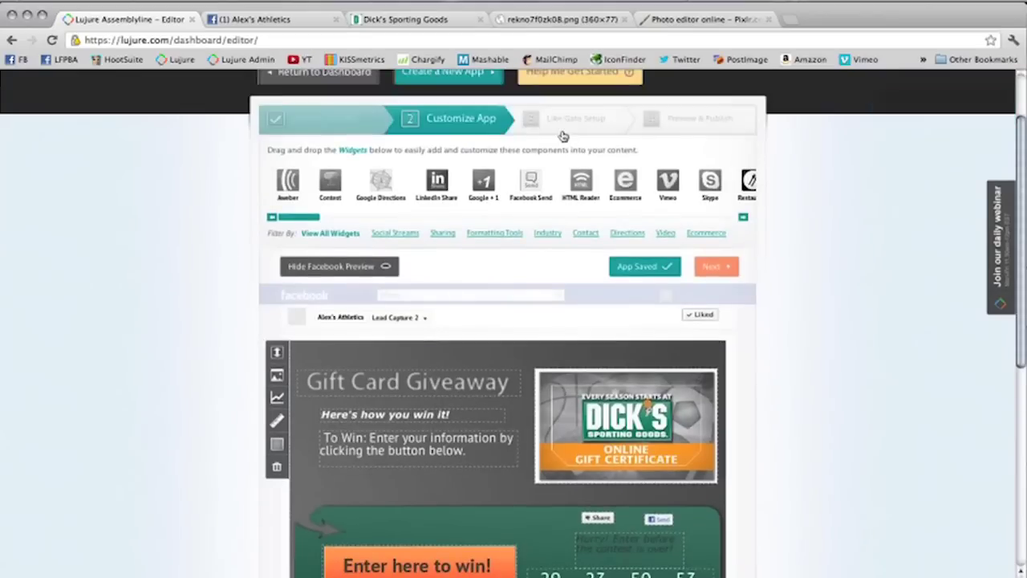
click(565, 122)
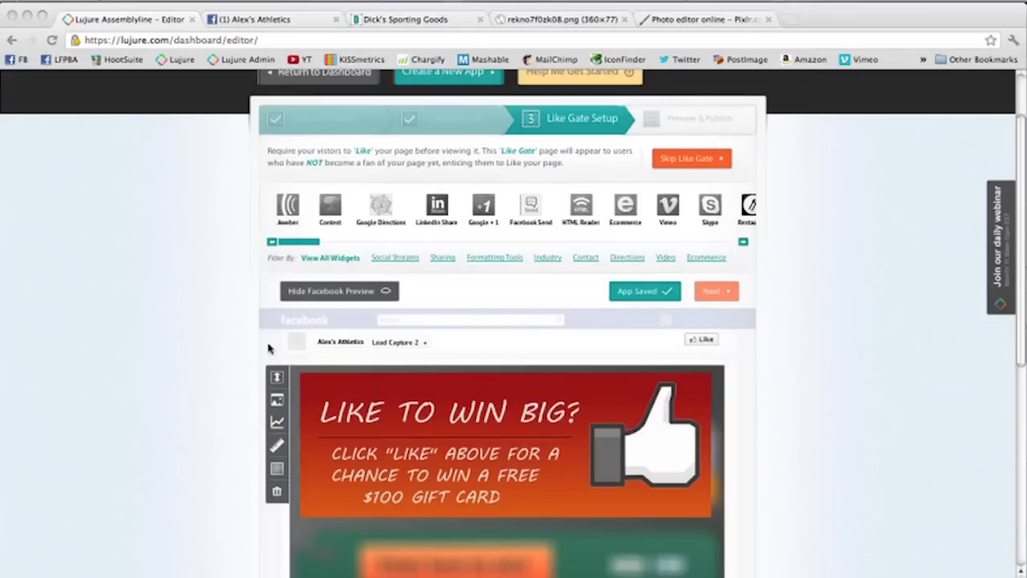
Step: Delete all current contents from the Like Gate canvas using the trash tool
scroll(269, 353, down, 3)
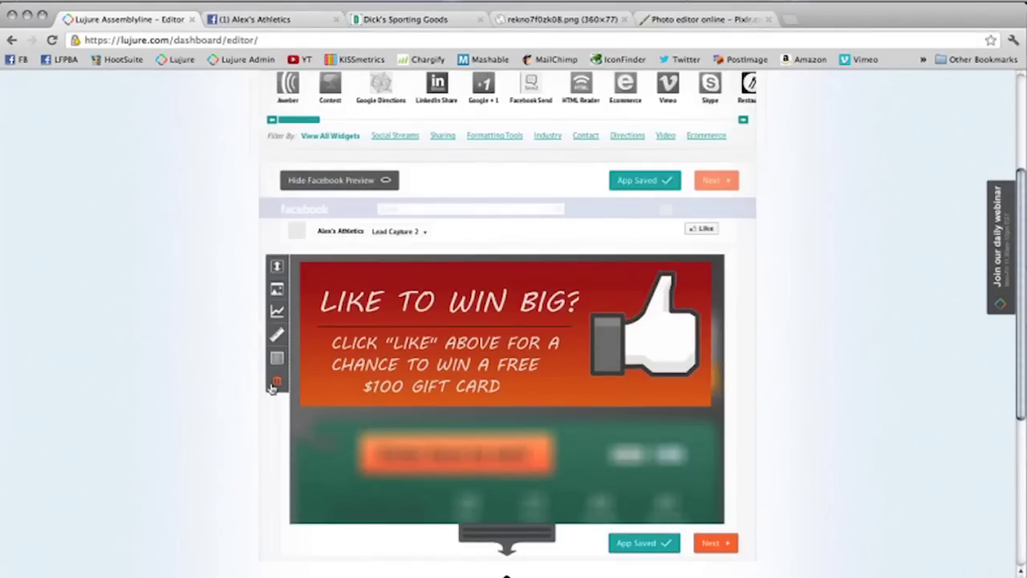
click(275, 381)
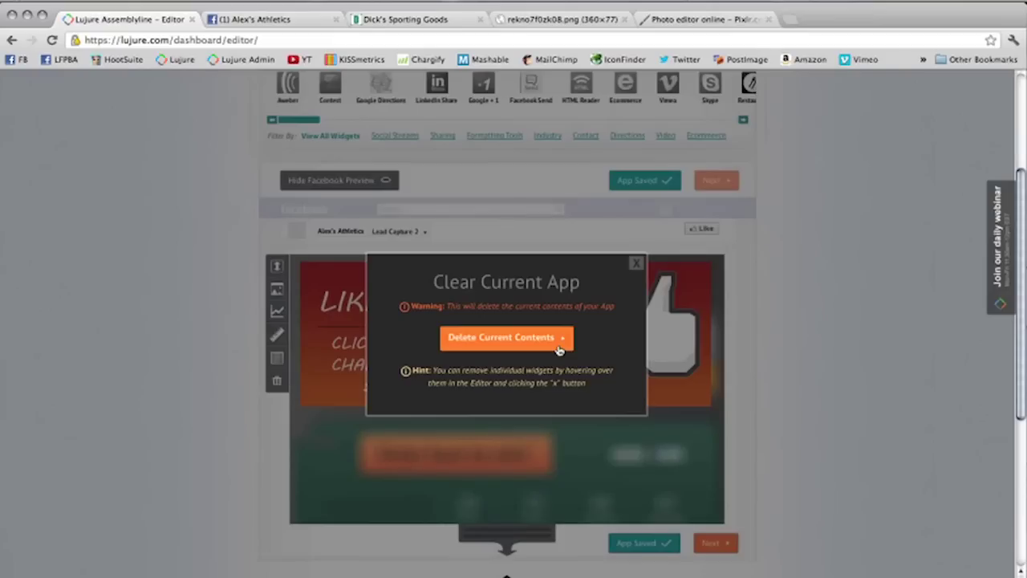
click(559, 351)
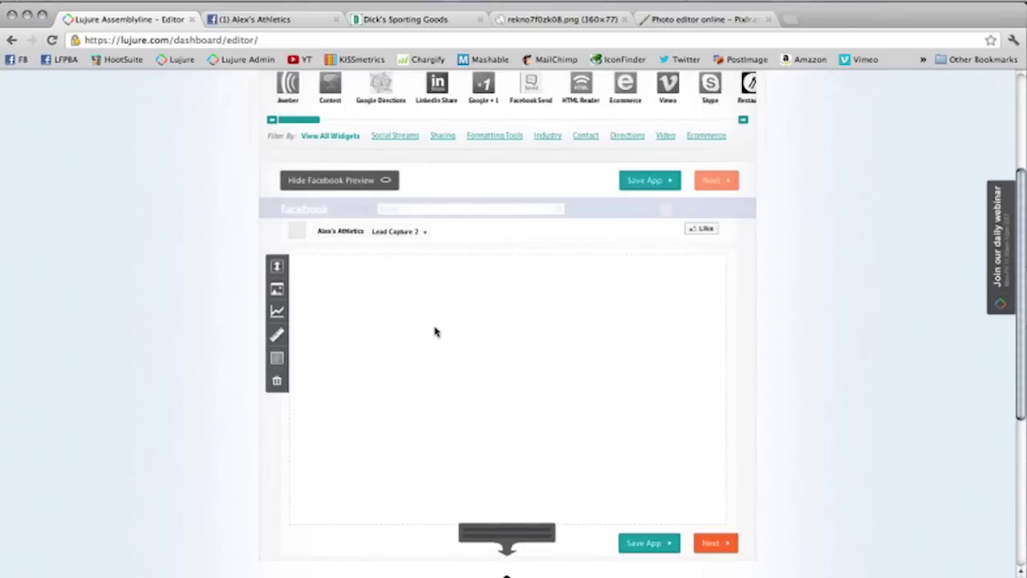
Step: Set the Like Gate background colour to dark green
click(278, 289)
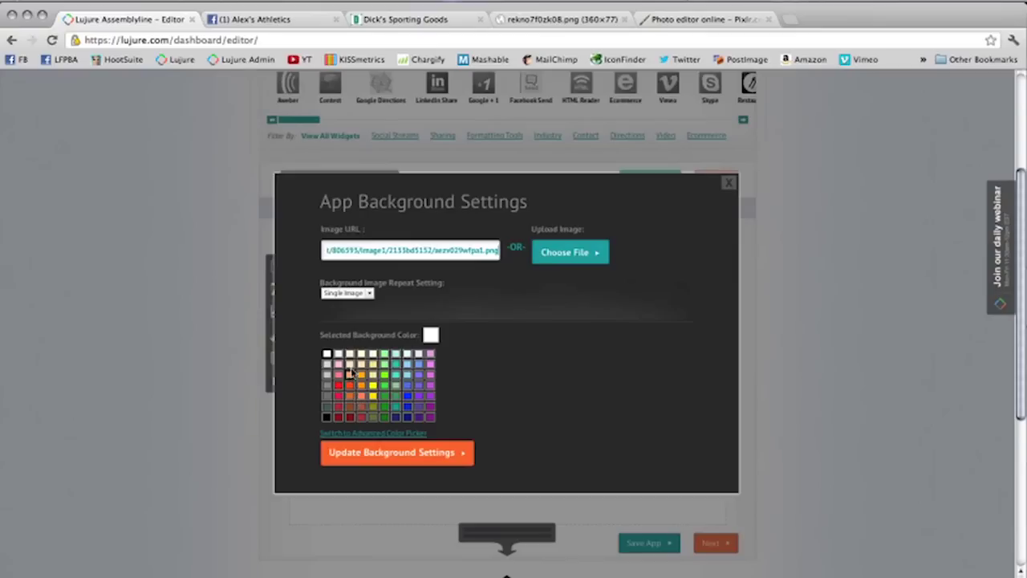
click(384, 416)
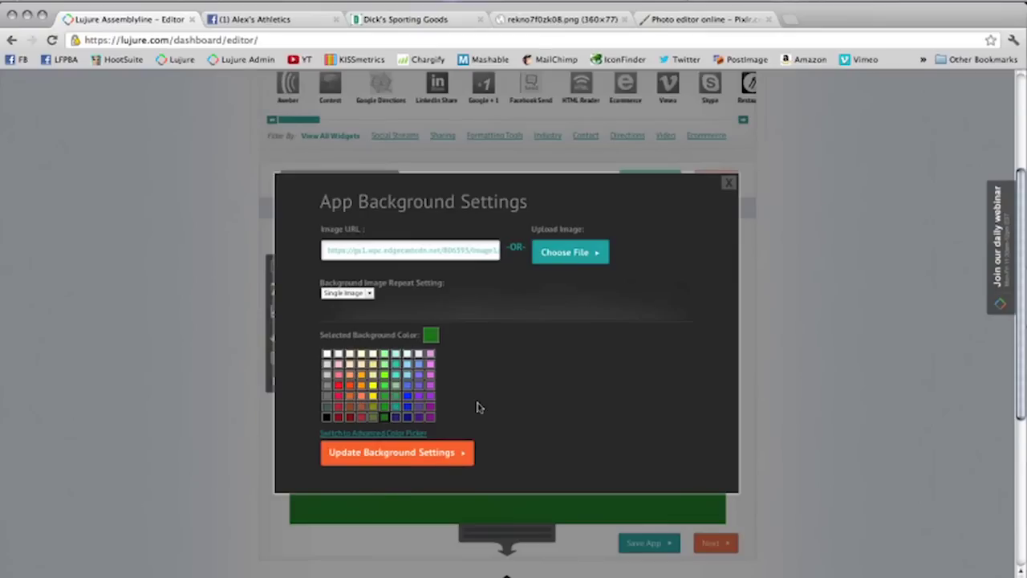
click(447, 459)
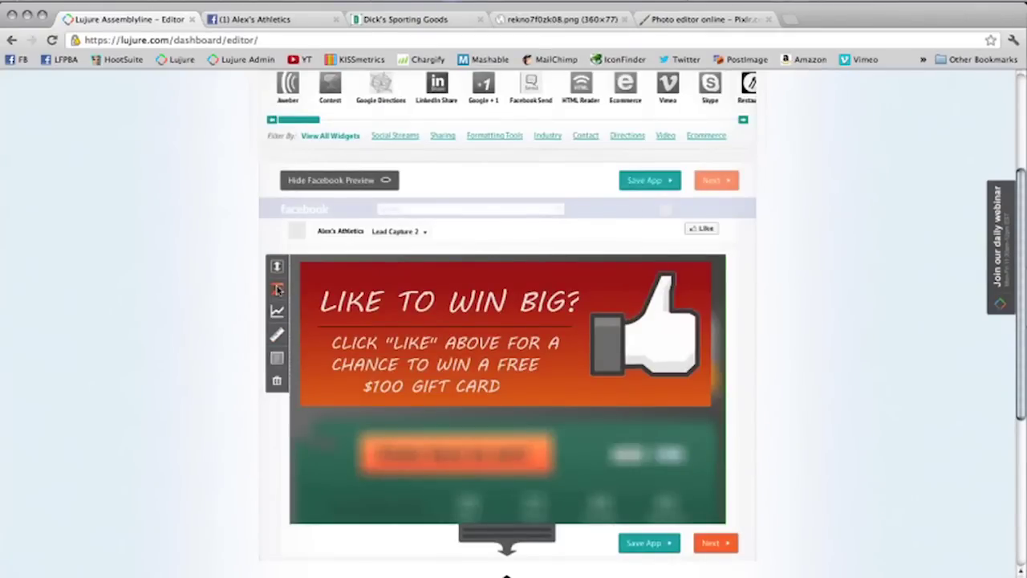
Step: Clear the background Image URL so only the solid green background remains
click(277, 289)
drag(426, 240, 179, 183)
key(ctrl+v)
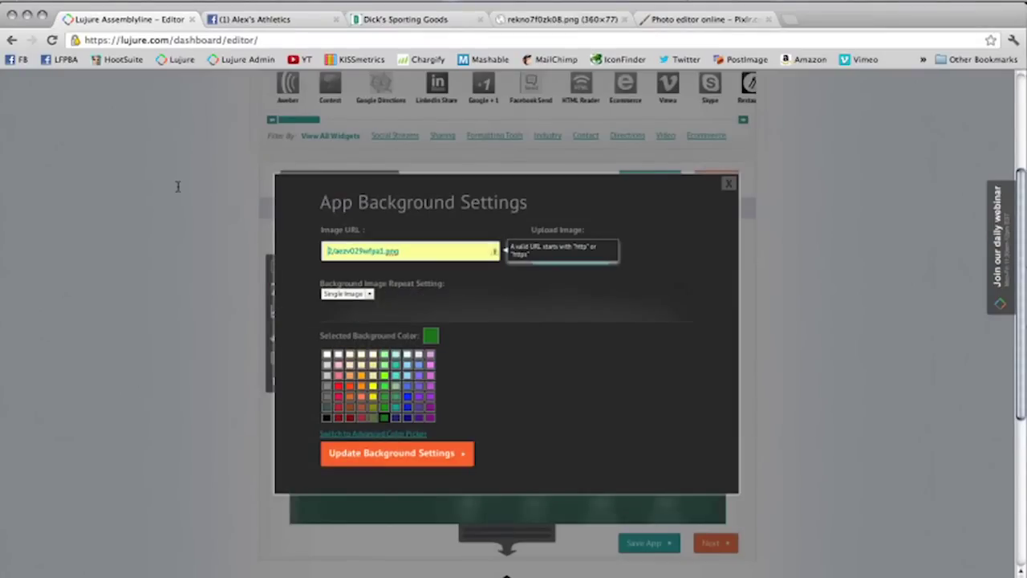
drag(411, 252, 181, 146)
key(BackSpace)
click(394, 459)
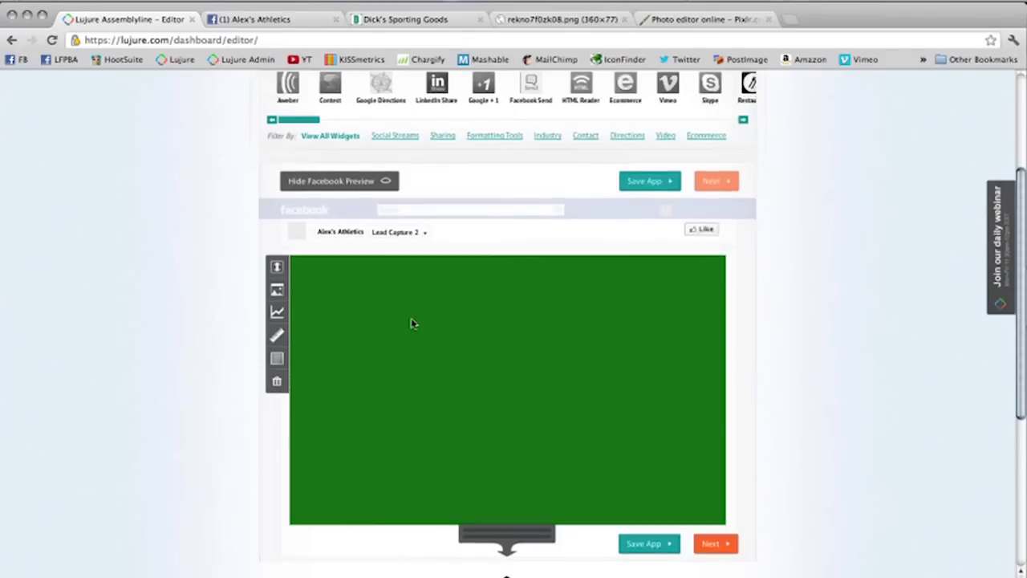
scroll(411, 324, up, 2)
Step: Add a text field reading 'Like to Win Big? Click Like for a chance to win a free gift card!' in x-large size
drag(304, 175, 474, 382)
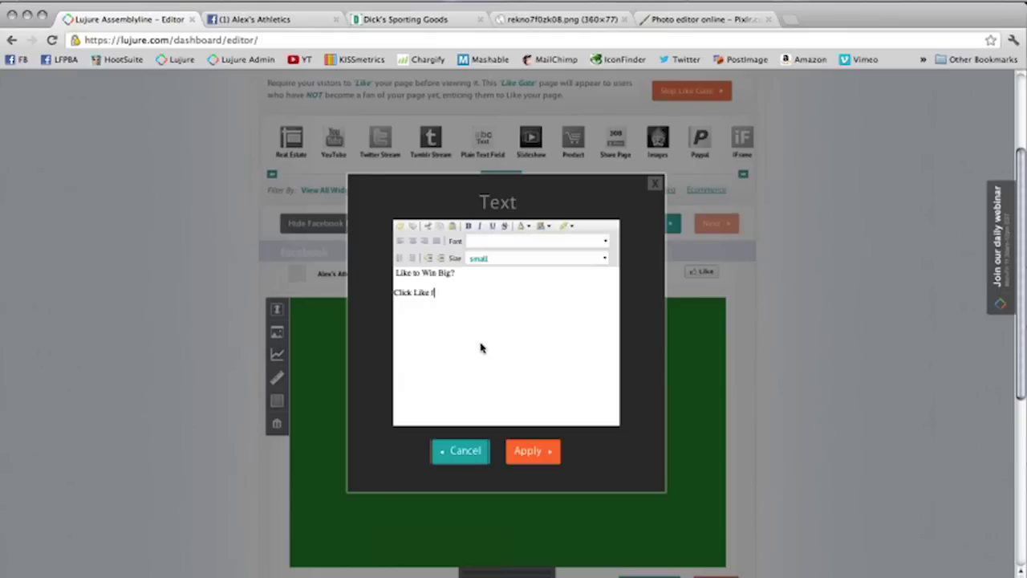
text(chance to win a free gift)
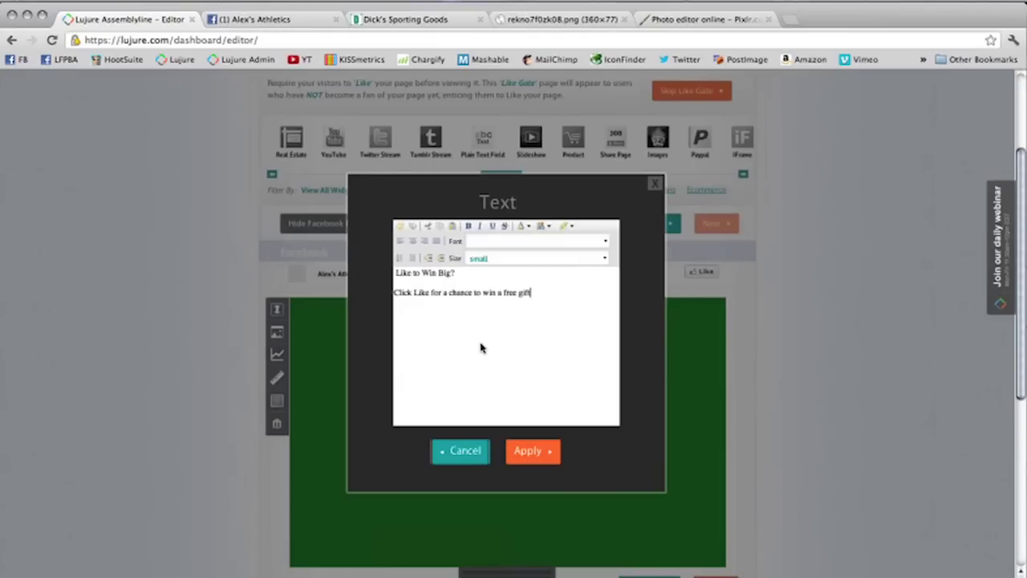
text(rd)
right_click(582, 307)
key(Escape)
key(super+a)
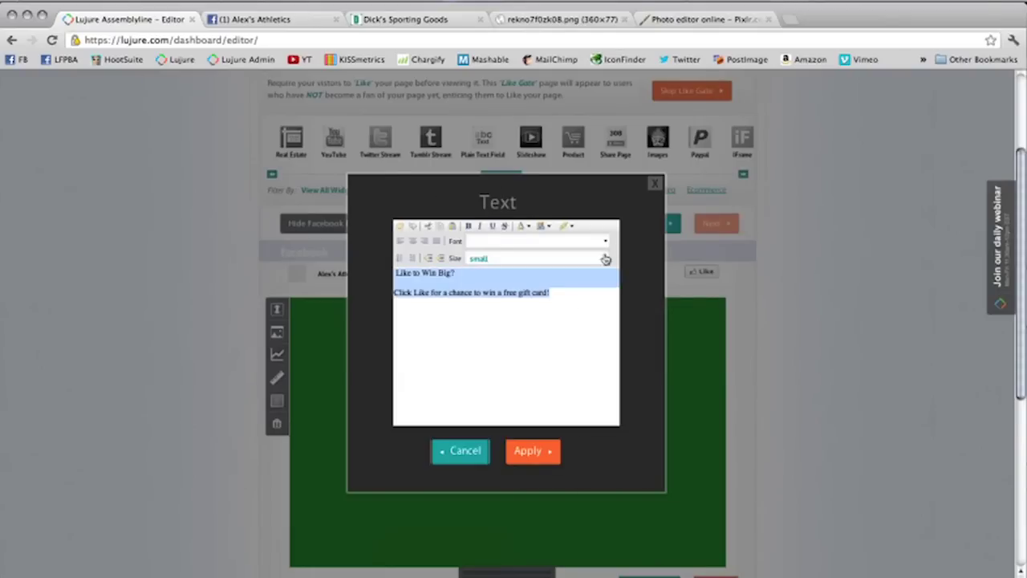
click(604, 258)
click(540, 320)
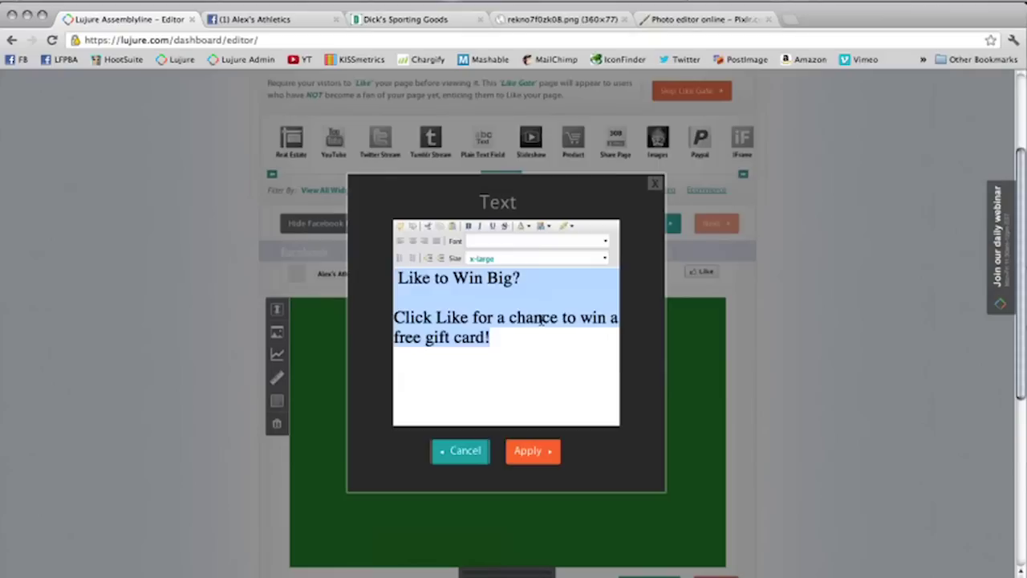
Step: Make the gift-card message text white
click(522, 226)
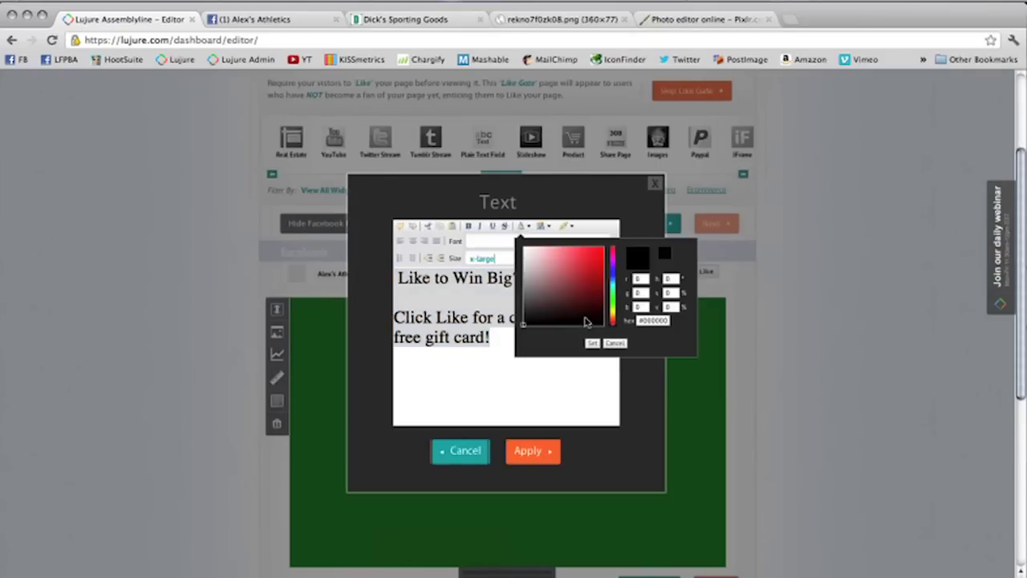
click(614, 316)
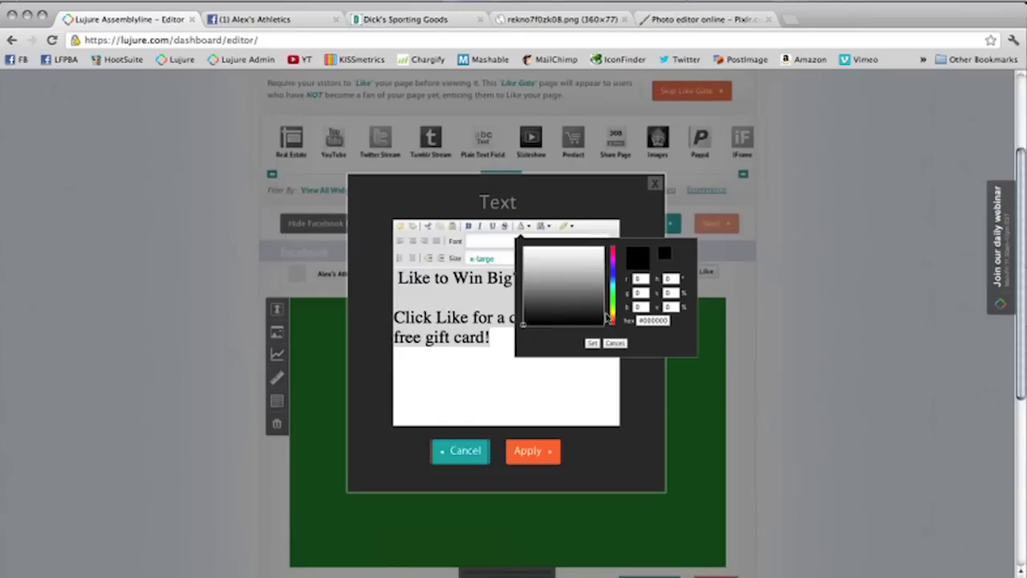
drag(522, 324, 615, 279)
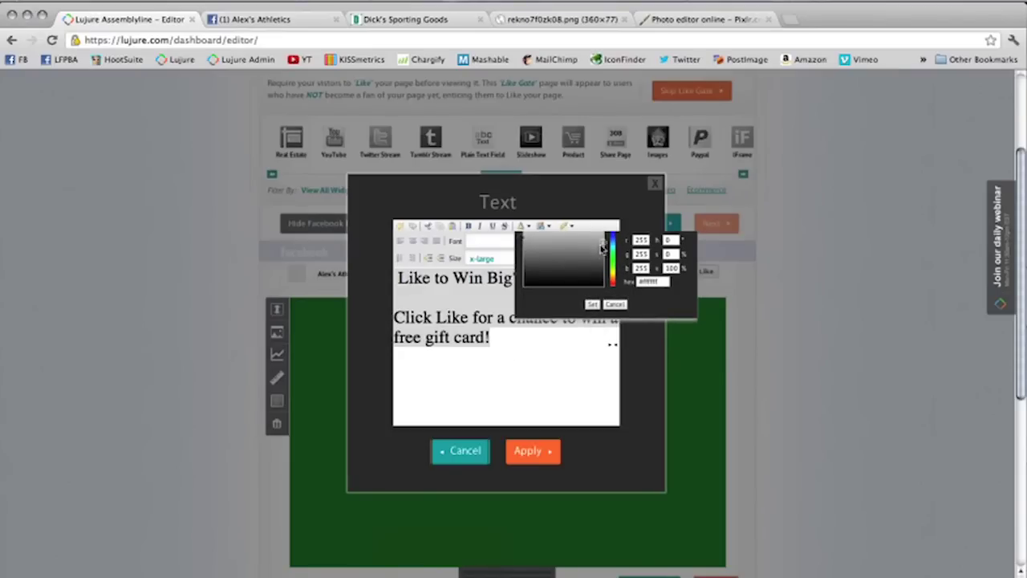
drag(523, 240, 521, 238)
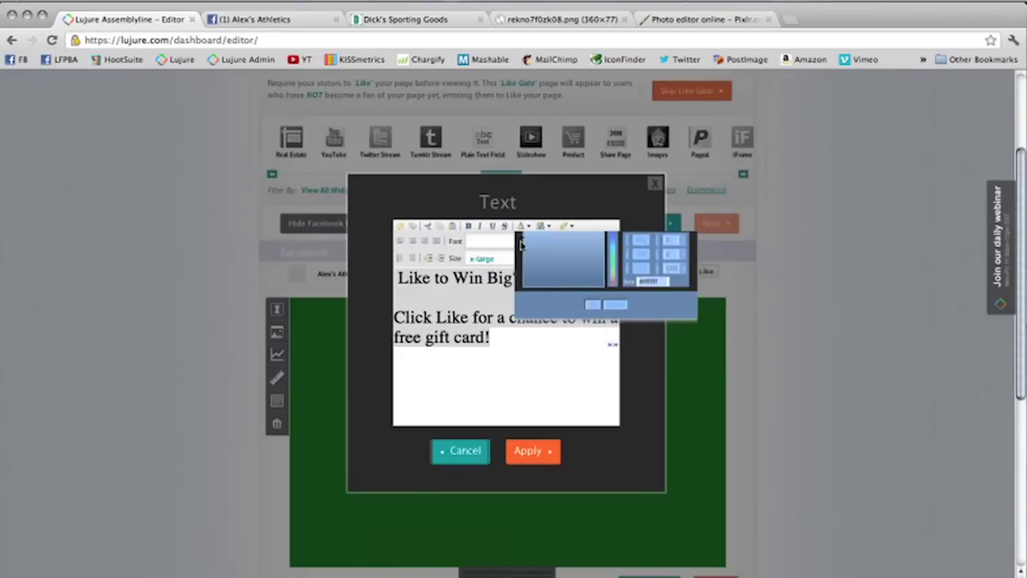
click(589, 301)
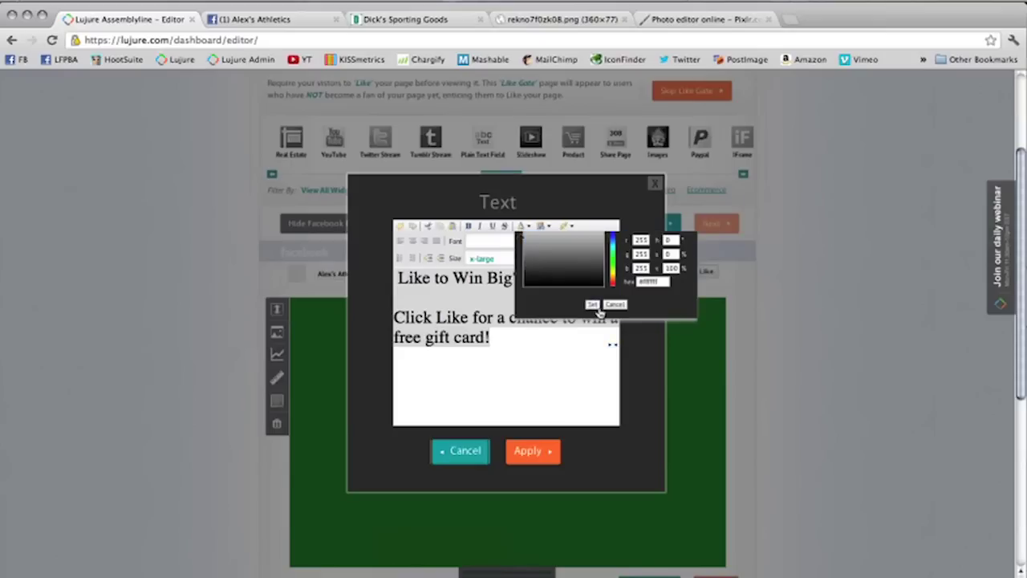
click(600, 311)
key(BackSpace)
Step: Place the text on the gate, widening and positioning it at the upper right
click(530, 451)
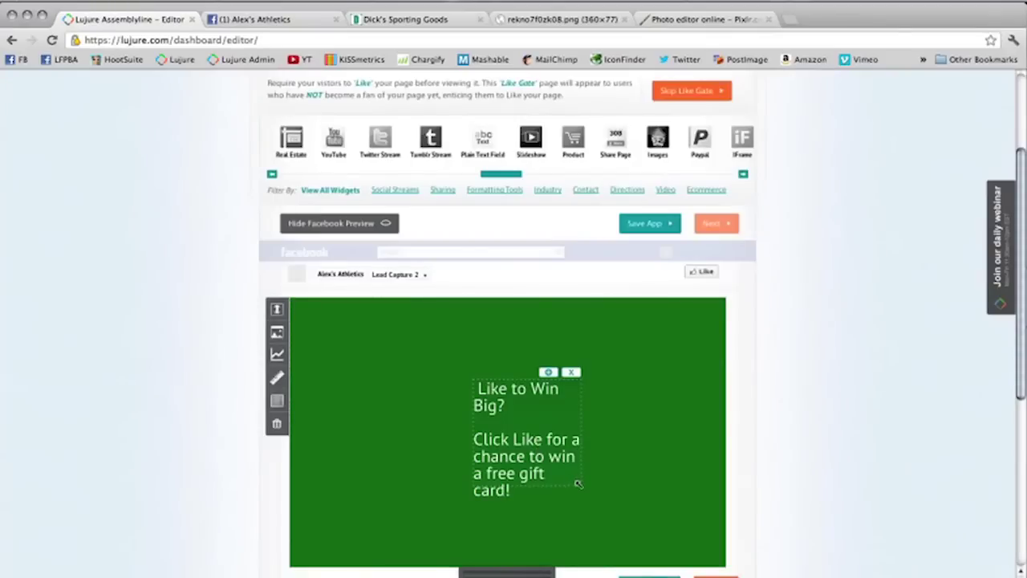
drag(578, 483, 669, 458)
drag(623, 377, 611, 359)
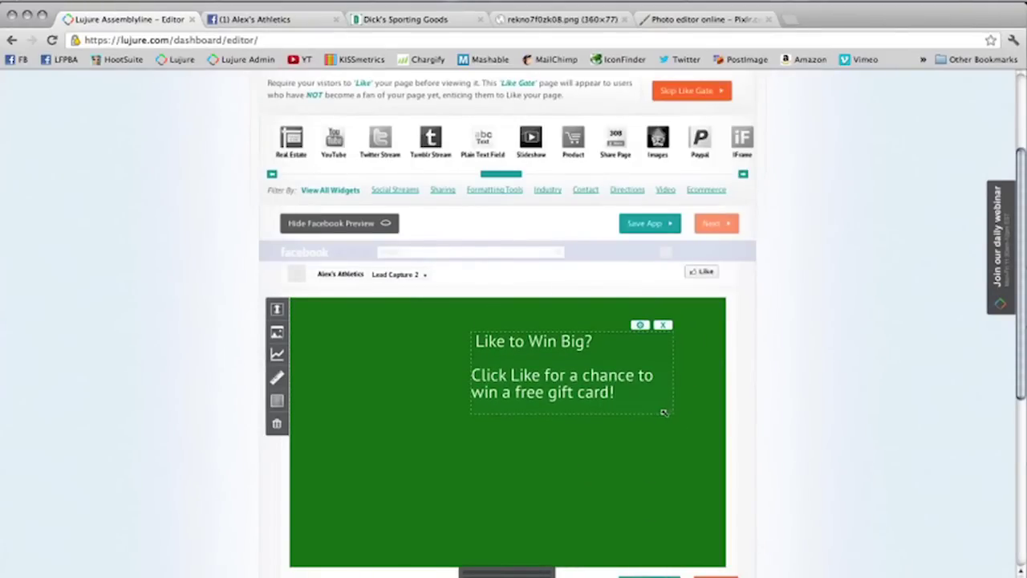
drag(654, 407, 649, 408)
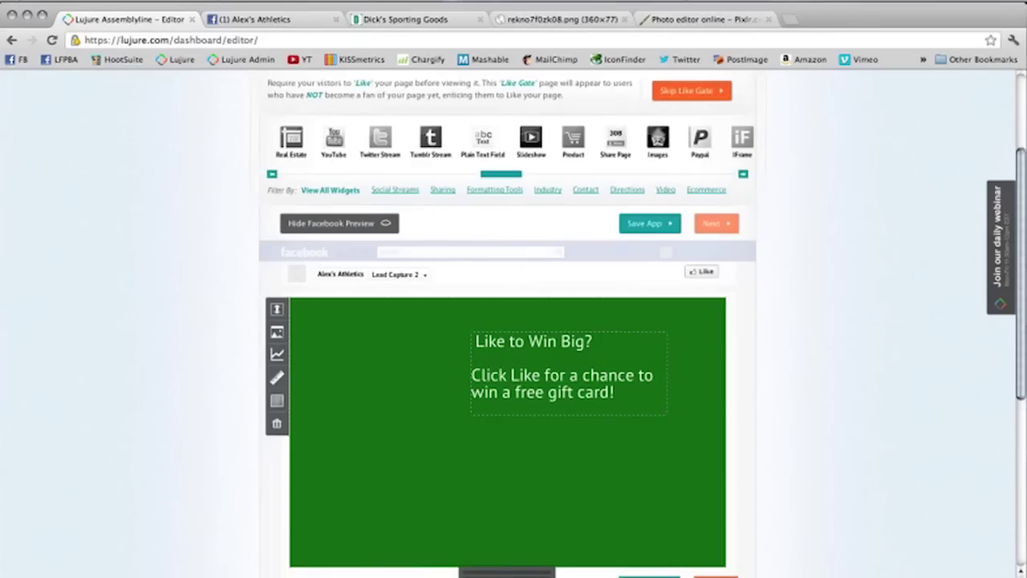
Step: Search IconFinder for arrow icons licensed for commercial use with no link required
click(666, 22)
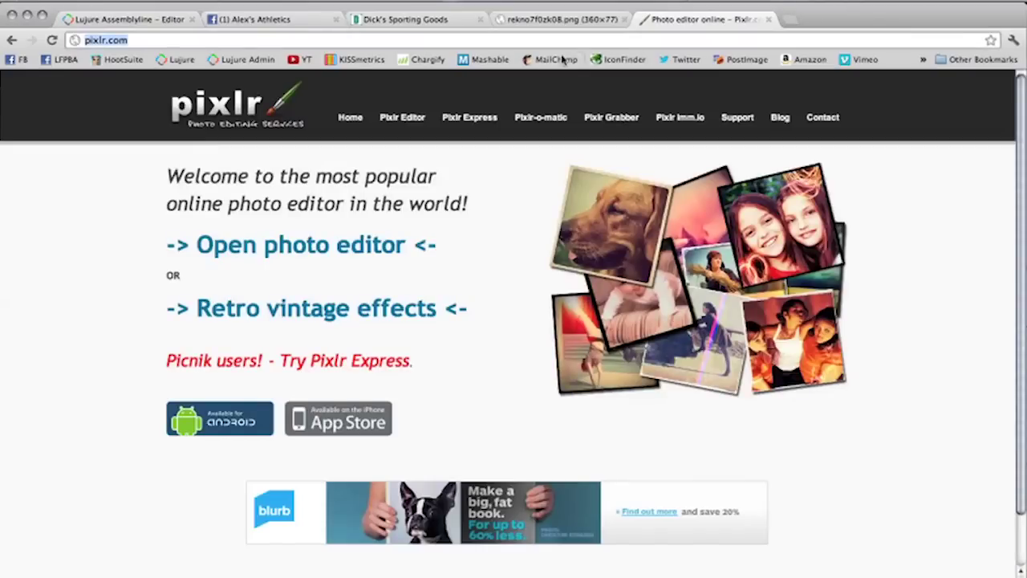
click(622, 59)
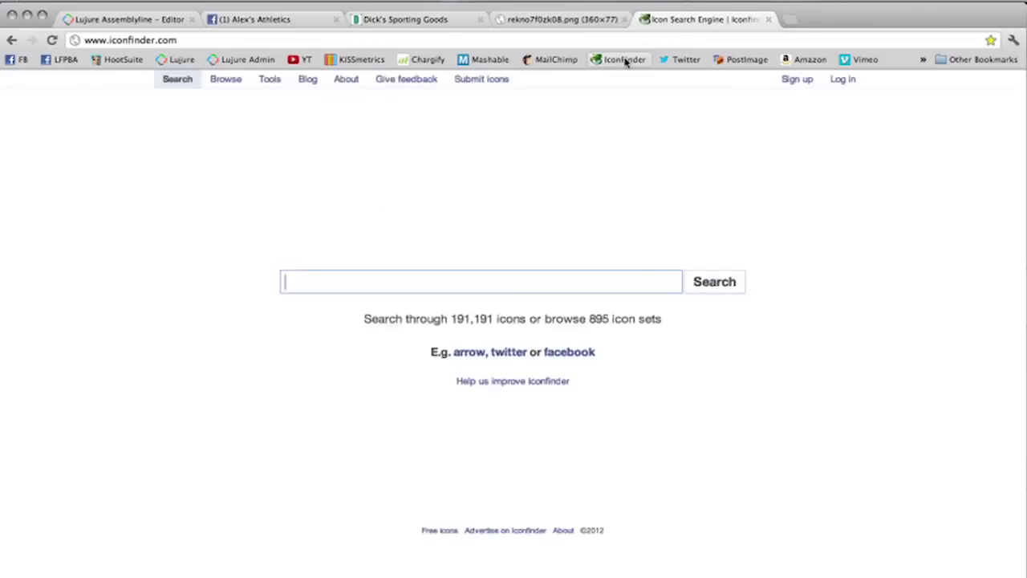
click(479, 353)
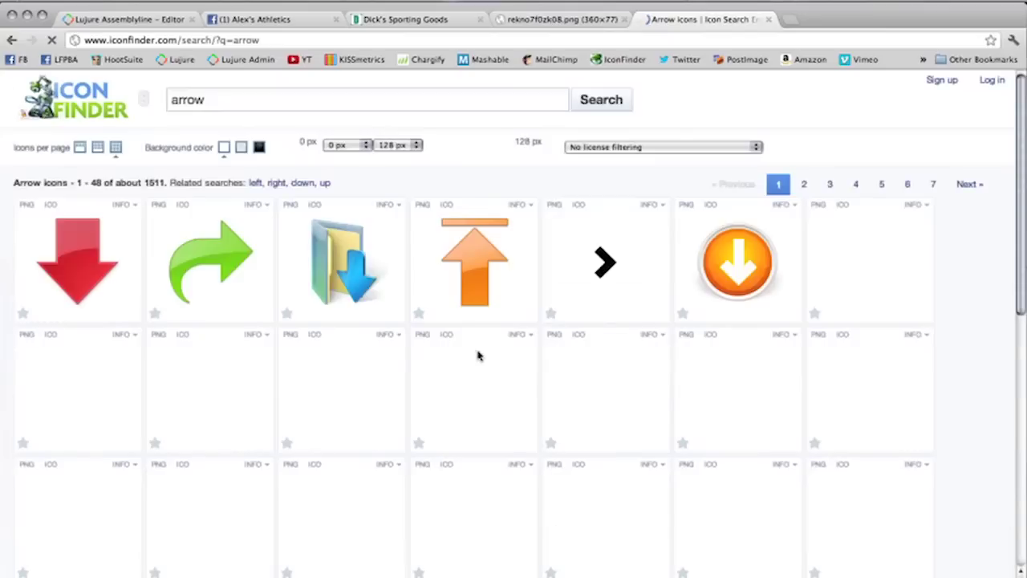
click(610, 152)
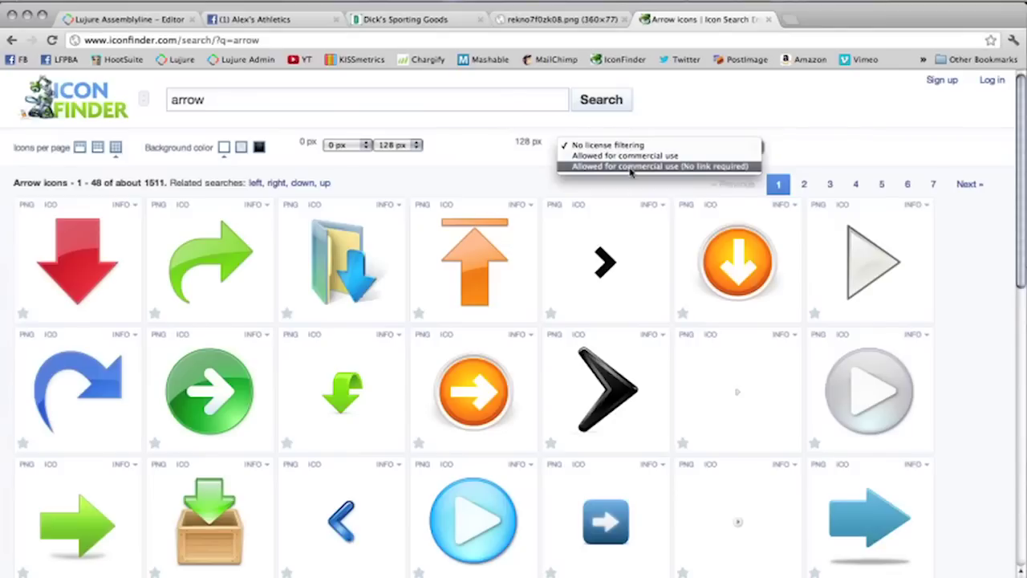
click(630, 166)
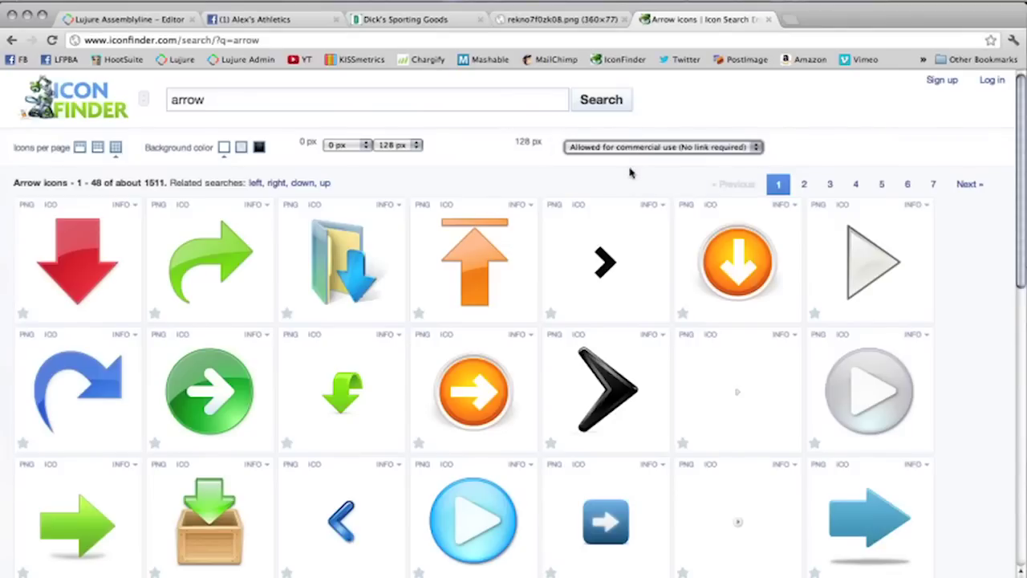
click(615, 102)
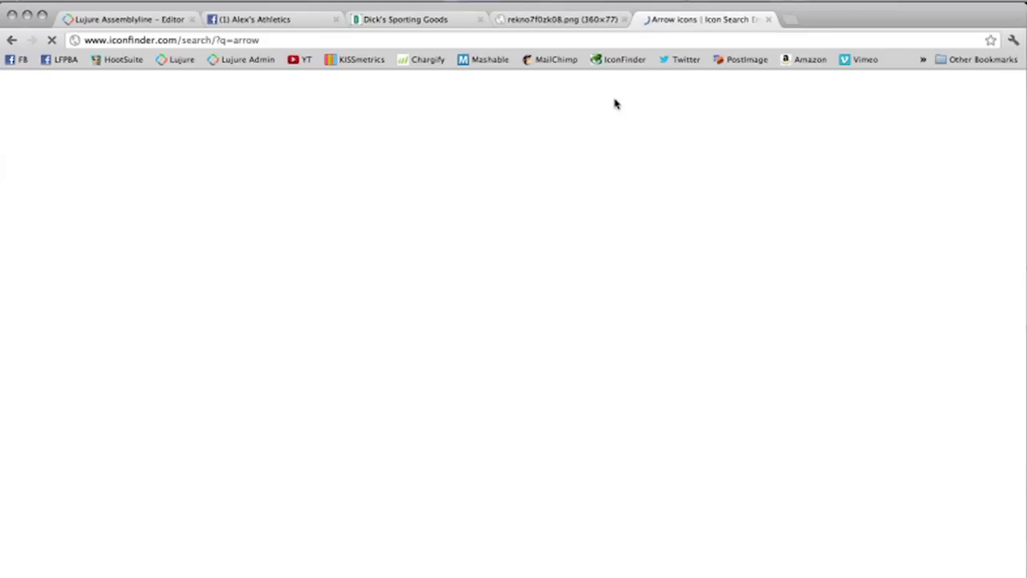
Step: Page through the arrow results and open the black right arrow icon's details
scroll(570, 238, down, 3)
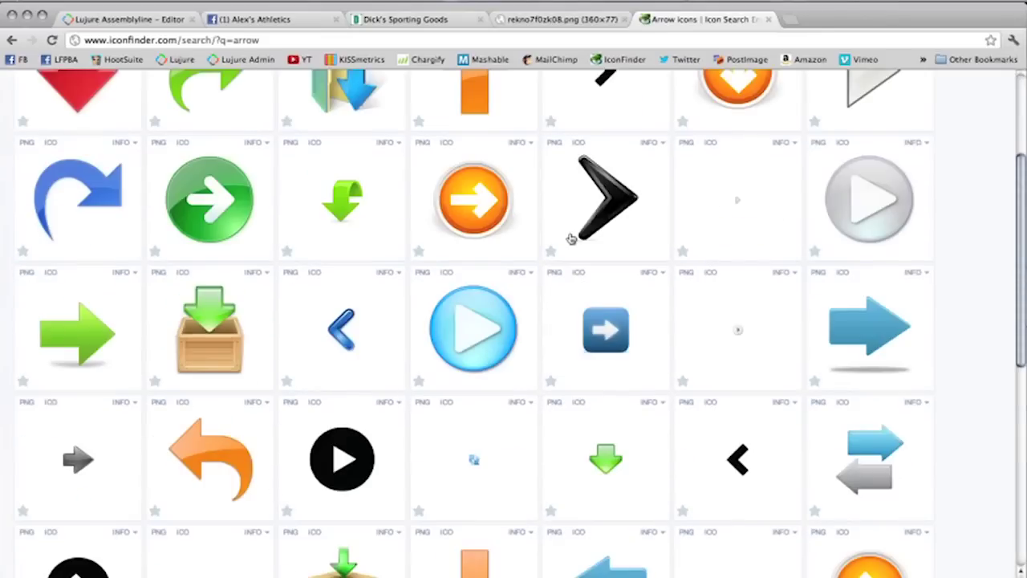
scroll(570, 239, down, 8)
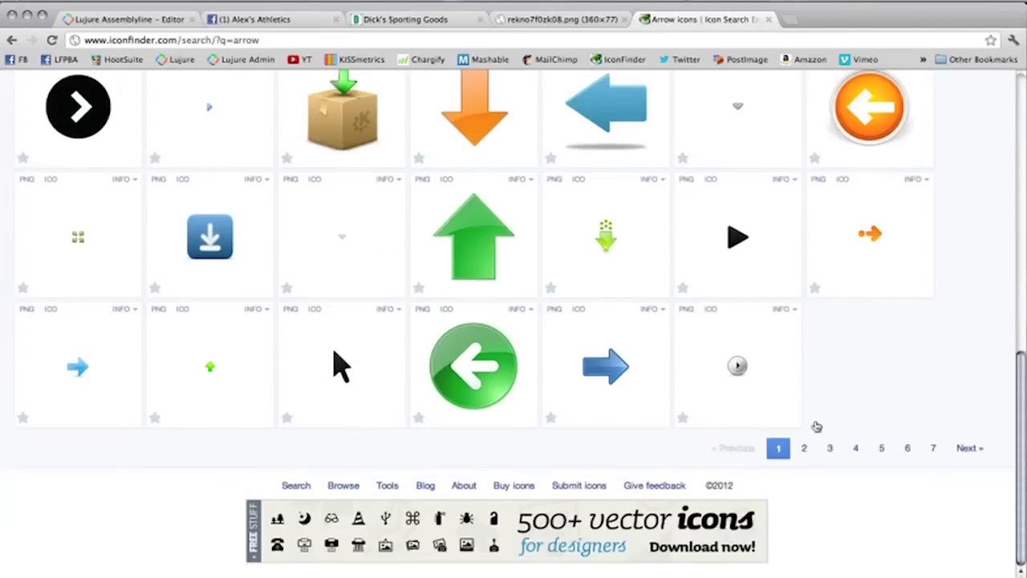
click(800, 449)
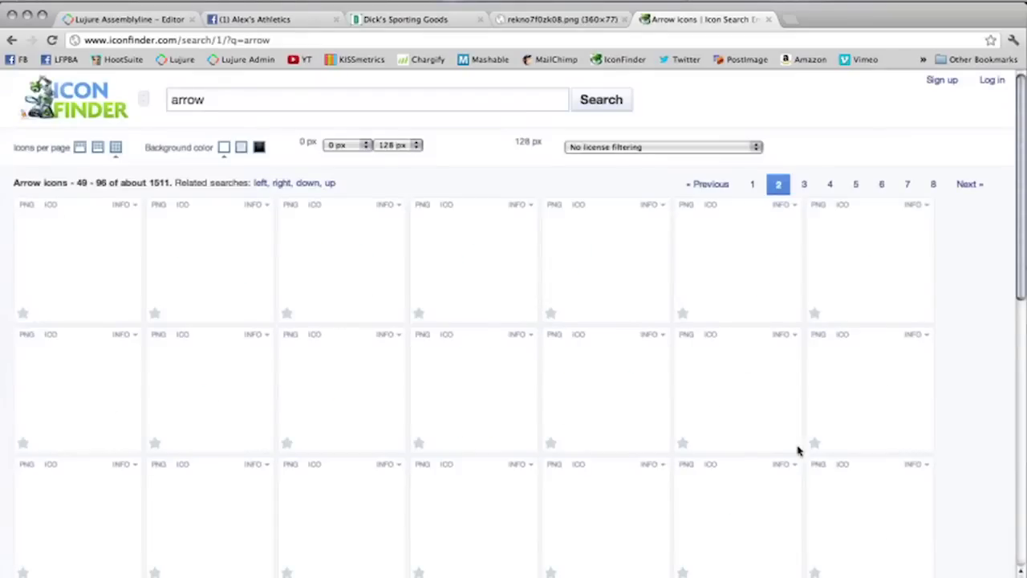
scroll(450, 462, down, 8)
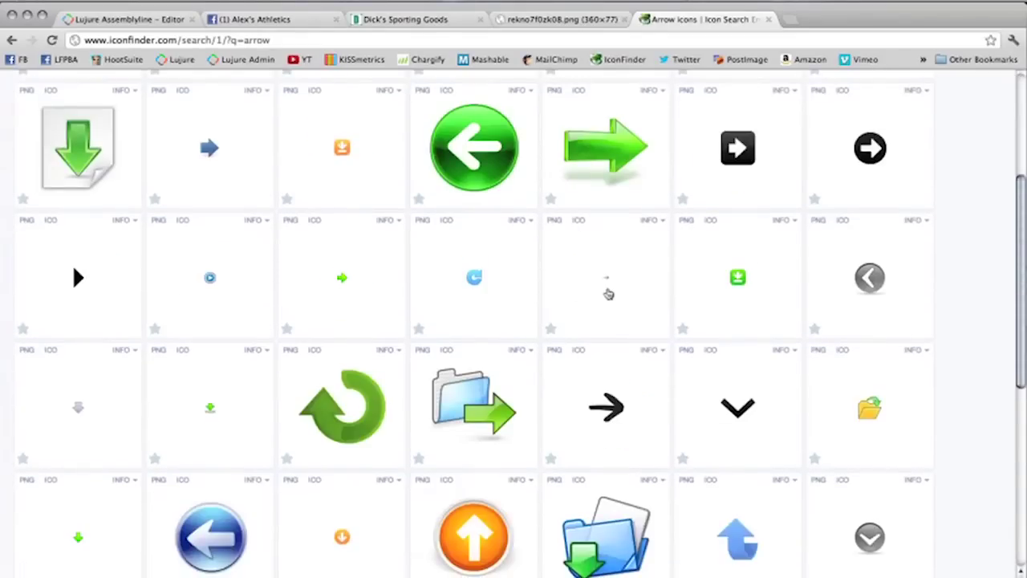
scroll(439, 455, down, 1)
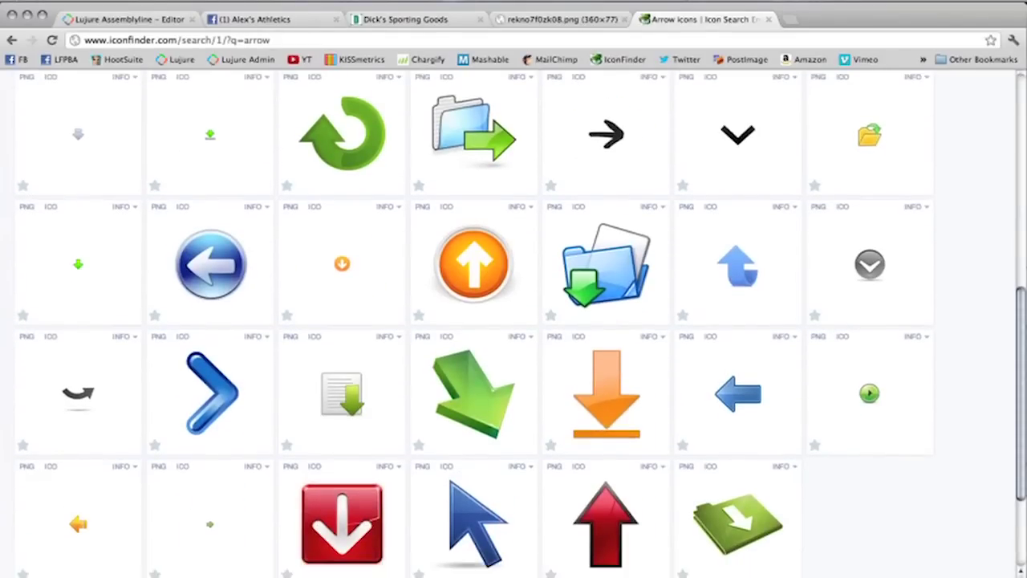
click(113, 15)
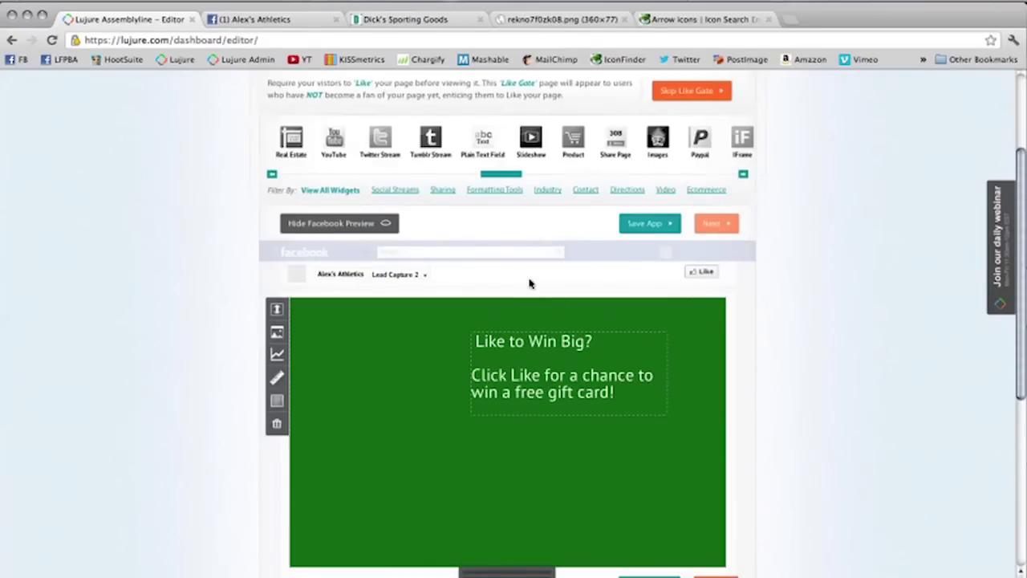
click(691, 17)
scroll(630, 207, down, 5)
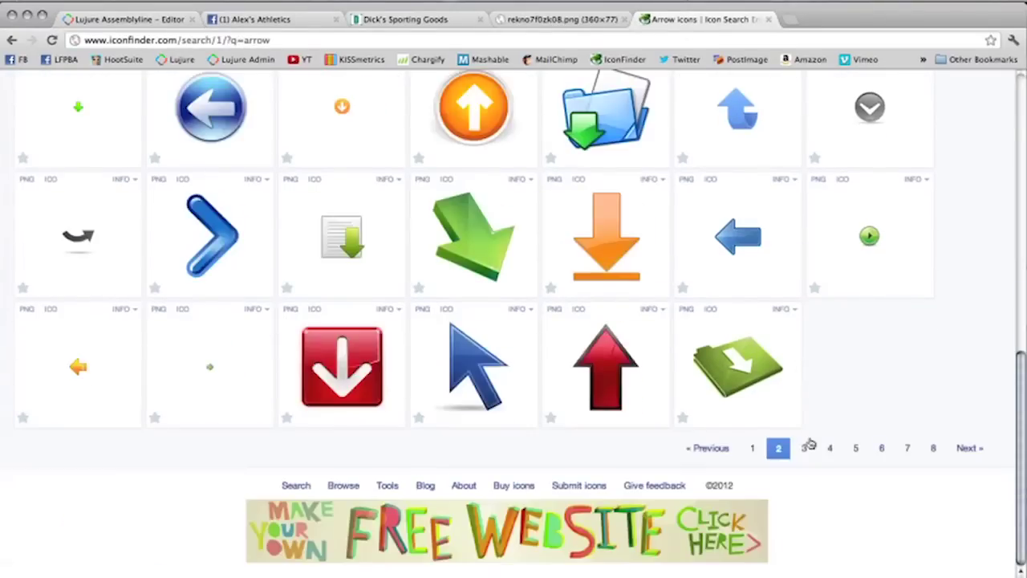
click(806, 446)
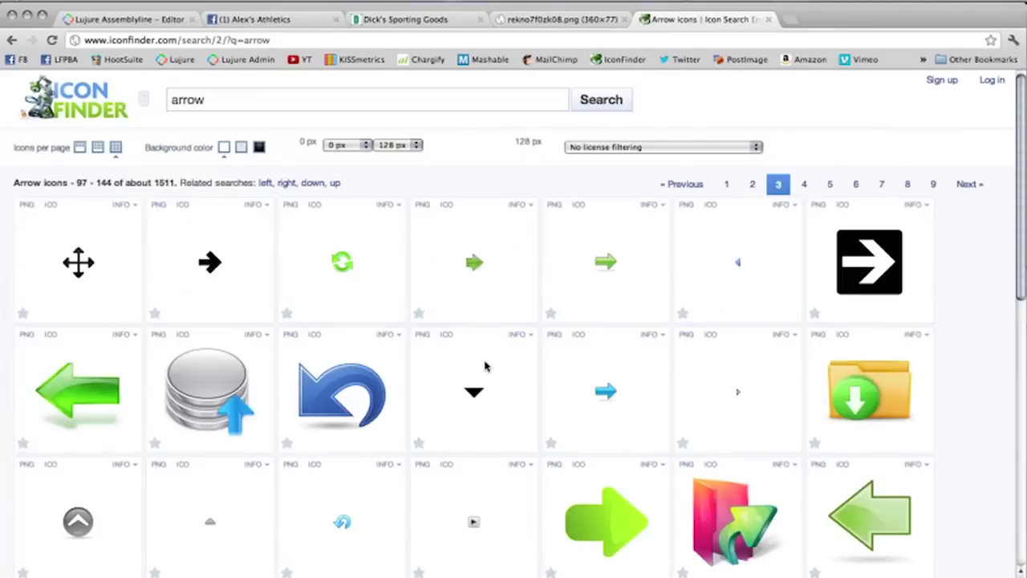
scroll(484, 366, down, 3)
scroll(485, 366, down, 10)
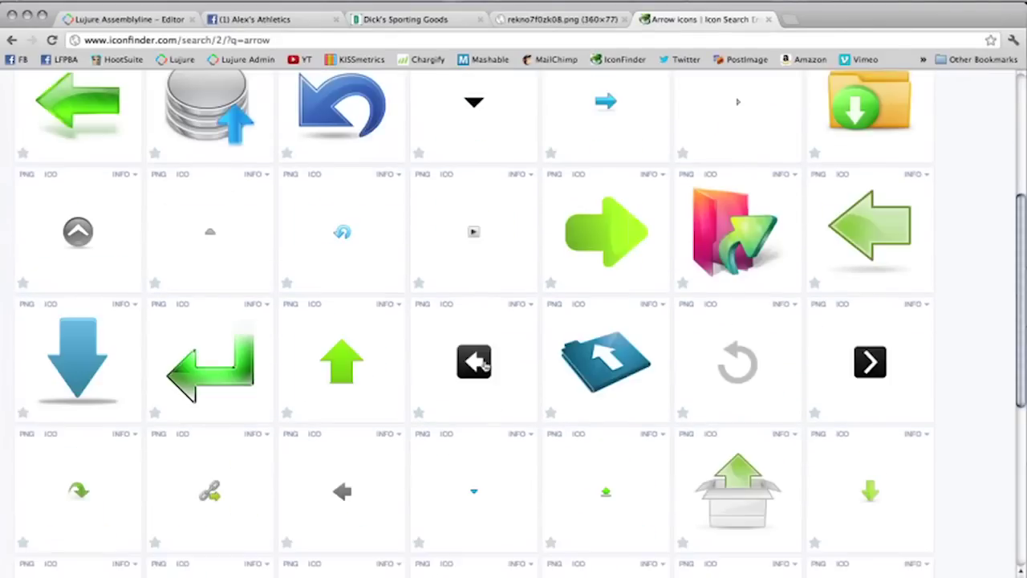
click(226, 429)
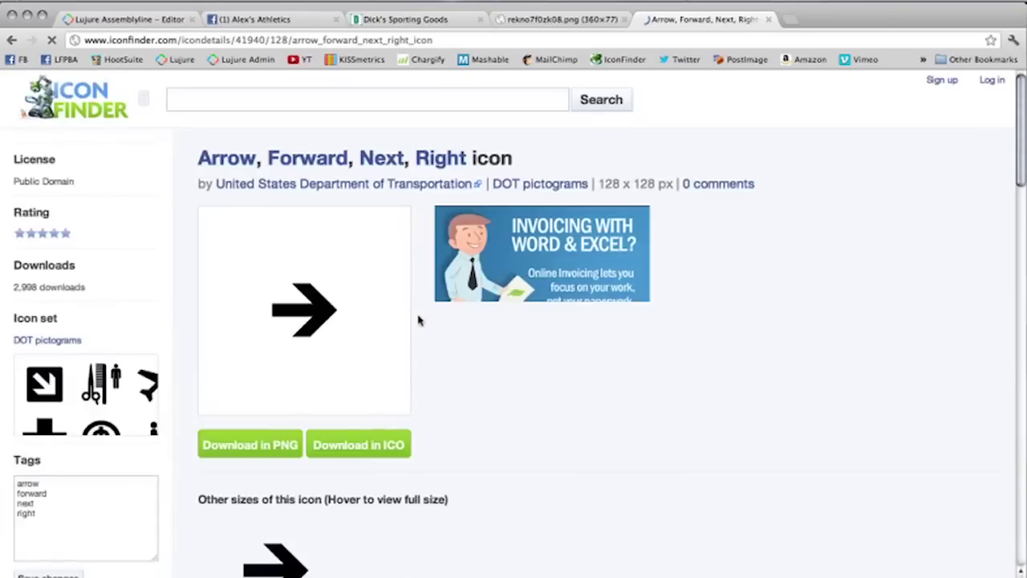
Step: From the DOT pictograms set, open the up-right arrow icon and copy its image URL
scroll(417, 318, down, 5)
scroll(418, 320, down, 17)
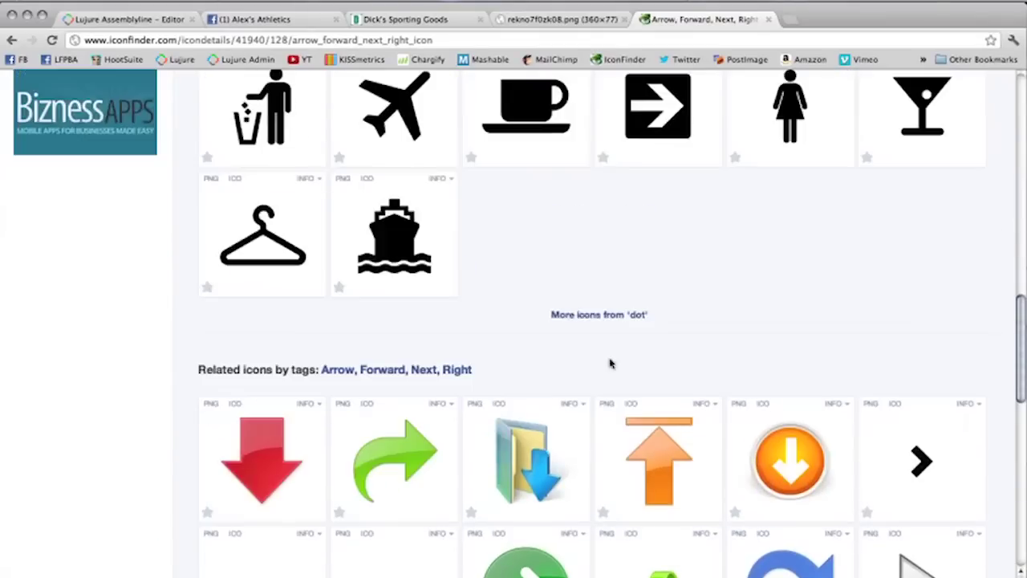
click(577, 313)
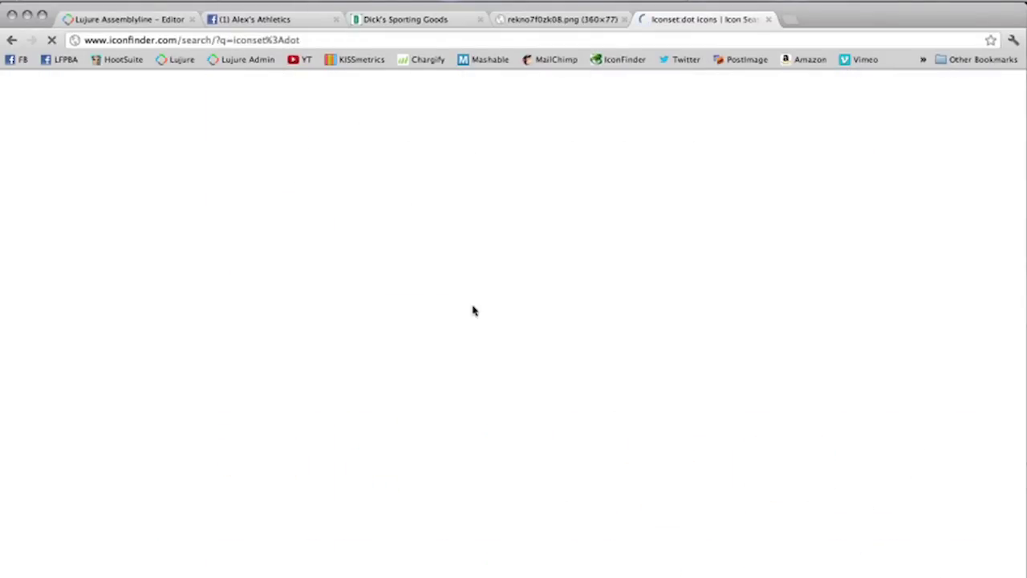
scroll(530, 370, down, 2)
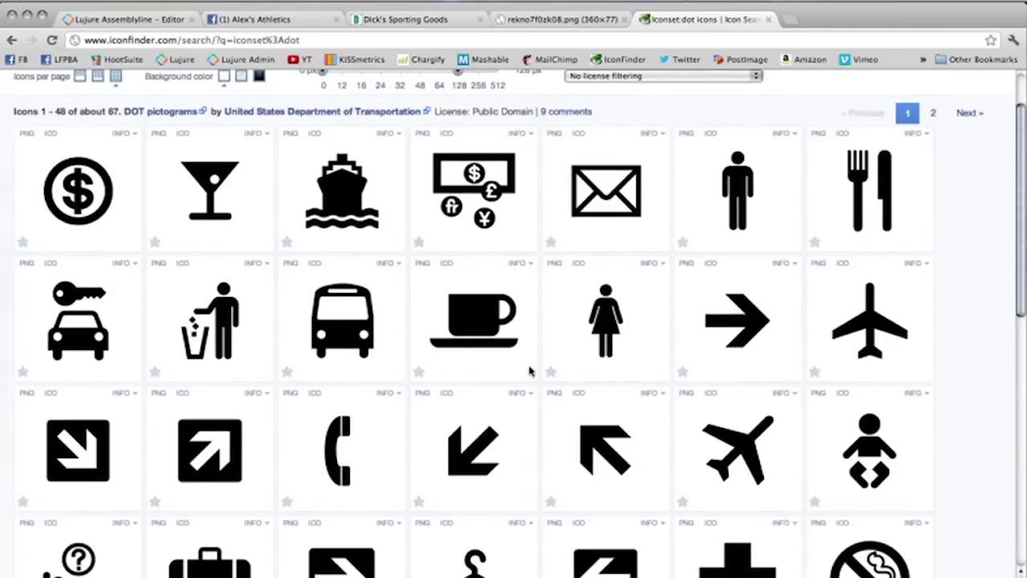
scroll(529, 371, down, 5)
click(347, 521)
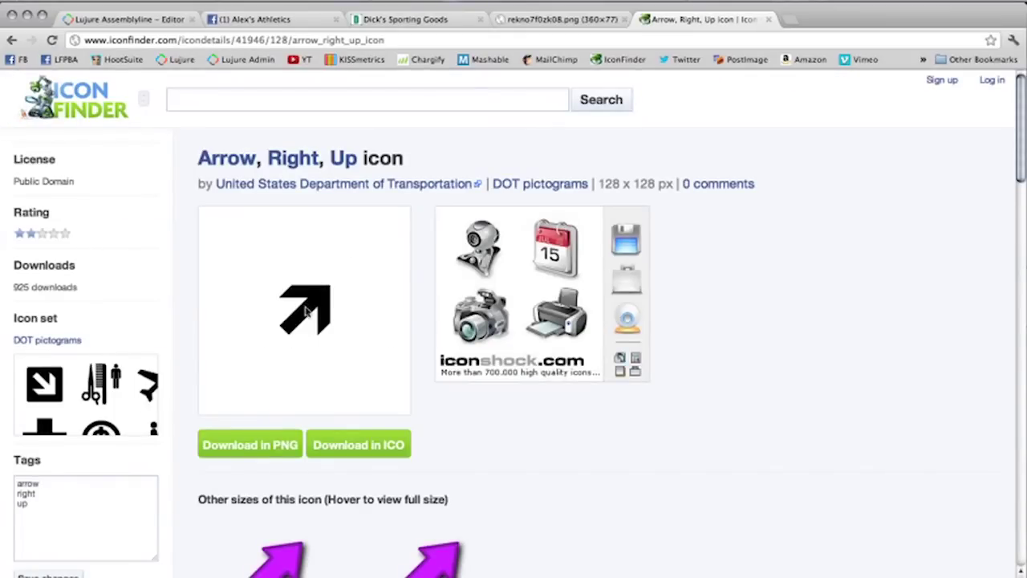
right_click(305, 312)
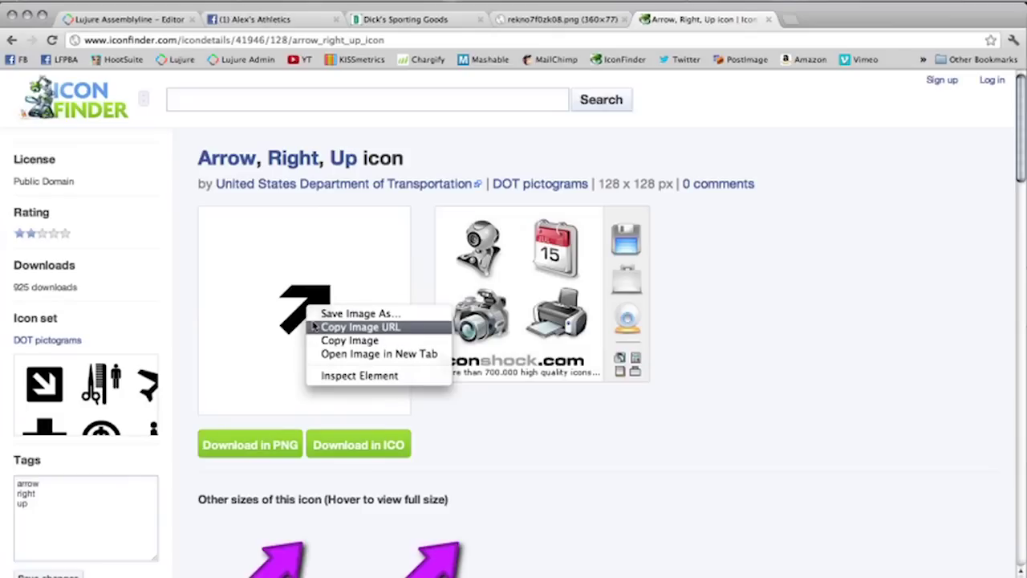
click(313, 327)
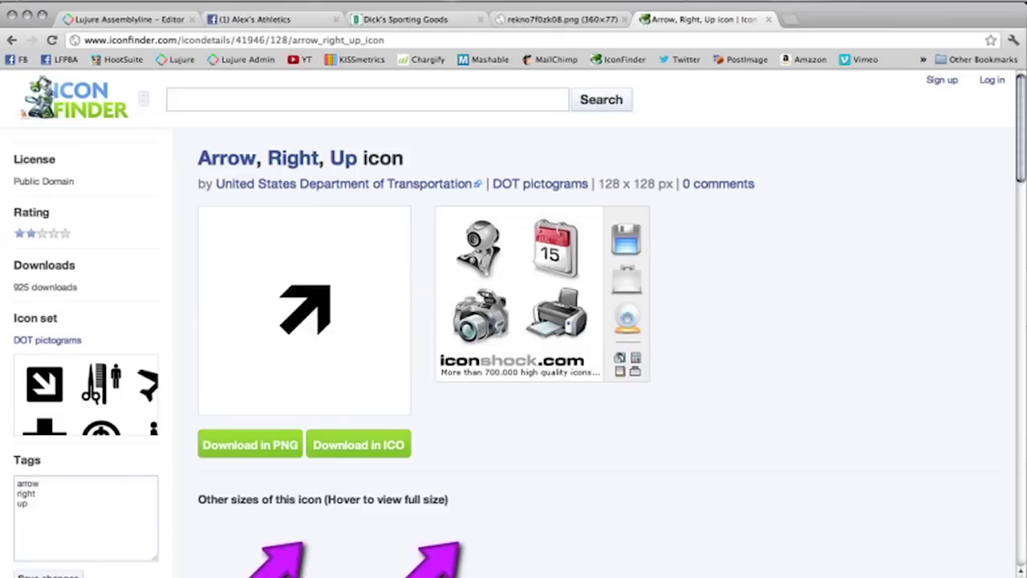
Step: Add an image element to the green canvas using the copied arrow image URL
click(147, 19)
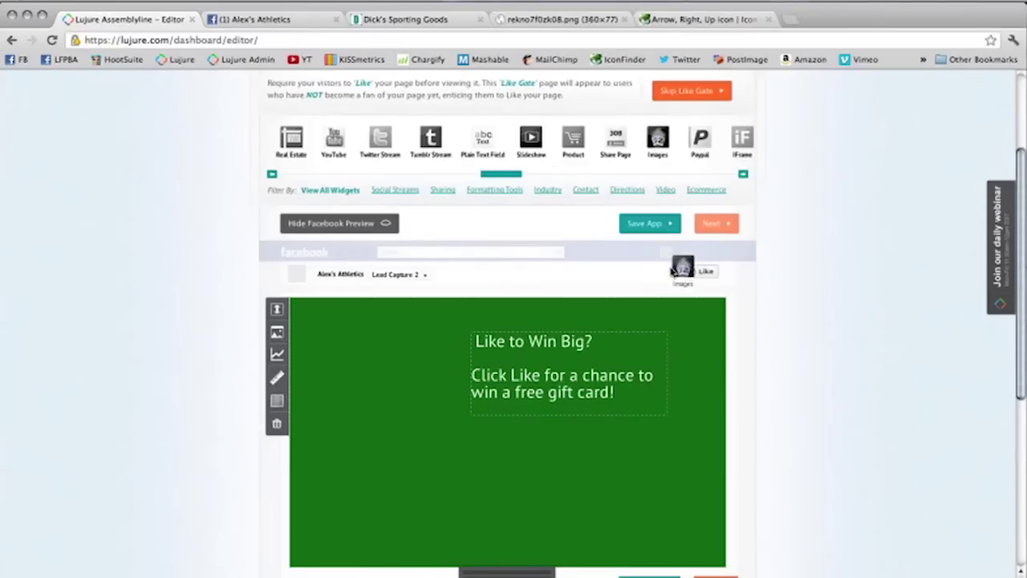
drag(654, 323, 652, 324)
click(541, 273)
key(ctrl+v)
click(473, 347)
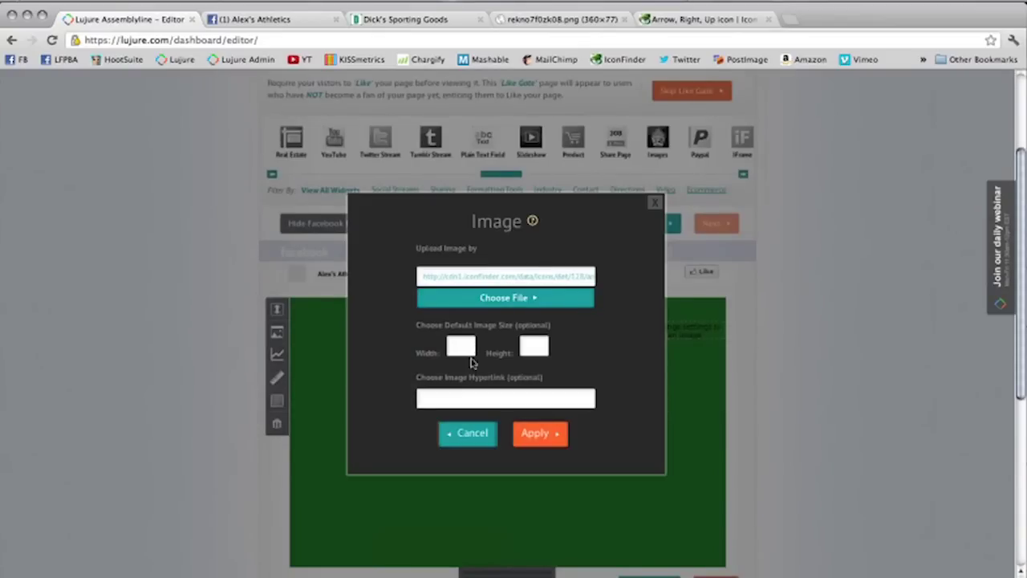
click(546, 438)
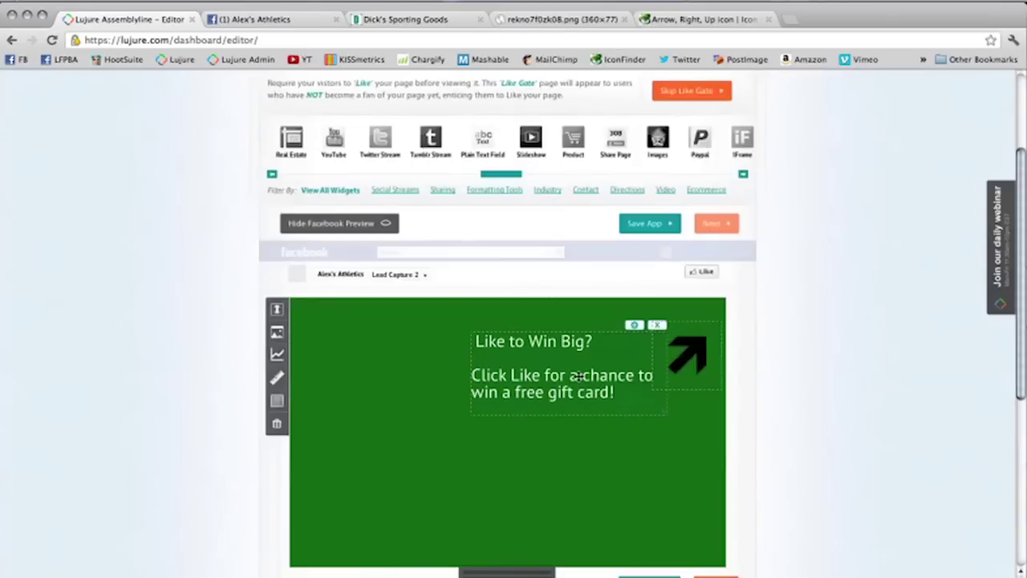
Step: Move the arrow to the top-right corner and shift the 'Like to Win Big?' text beside it
drag(578, 377, 567, 387)
drag(704, 358, 679, 321)
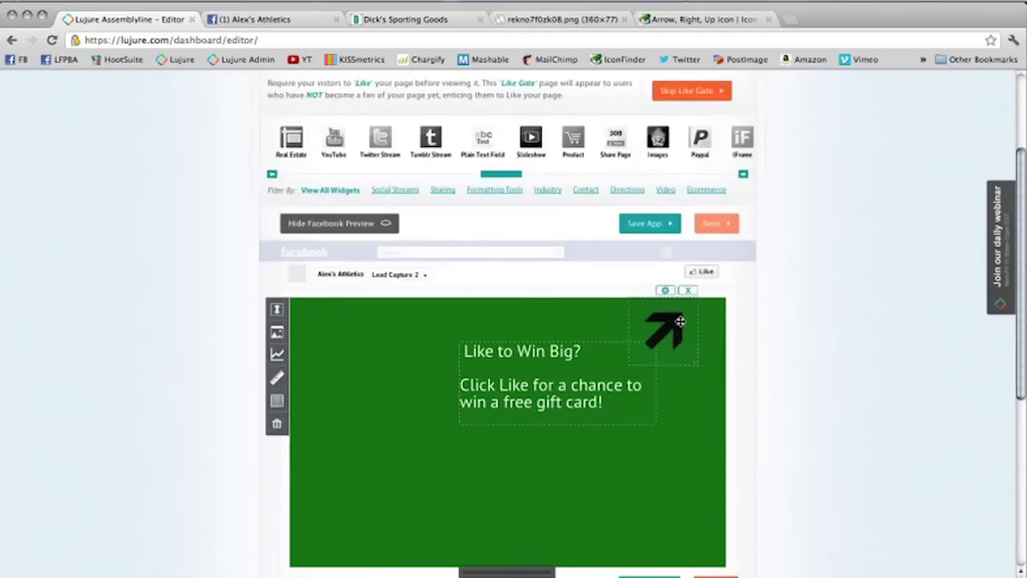
drag(599, 400, 636, 418)
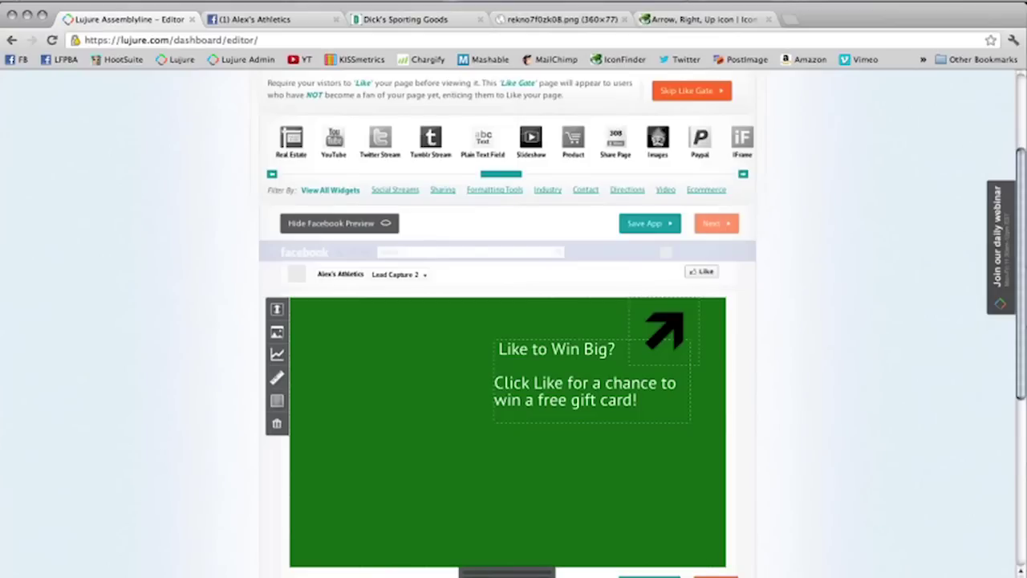
Step: Save Lead Capture 2 and continue to Preview & Publish to publish it to Facebook
click(638, 575)
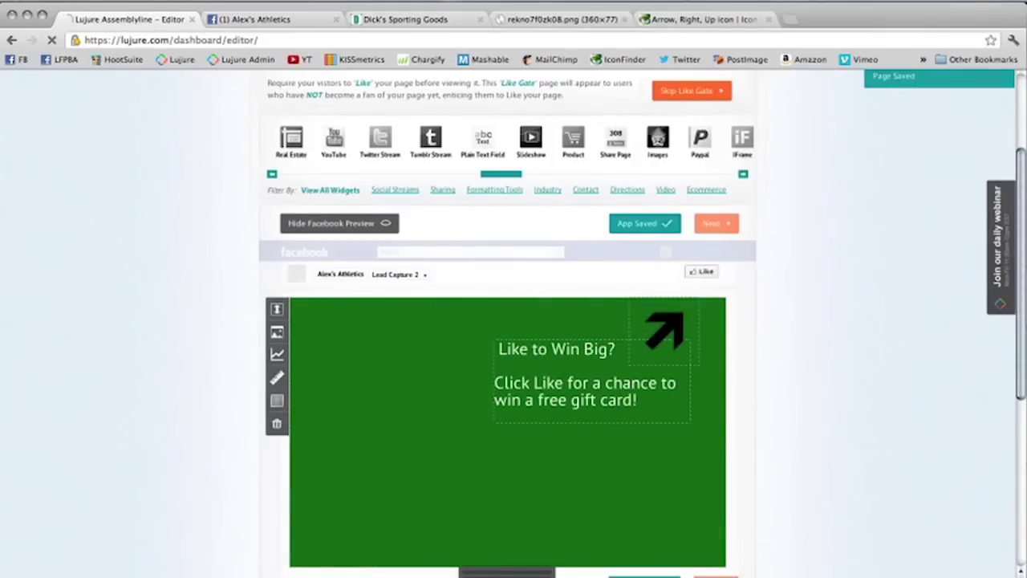
click(710, 573)
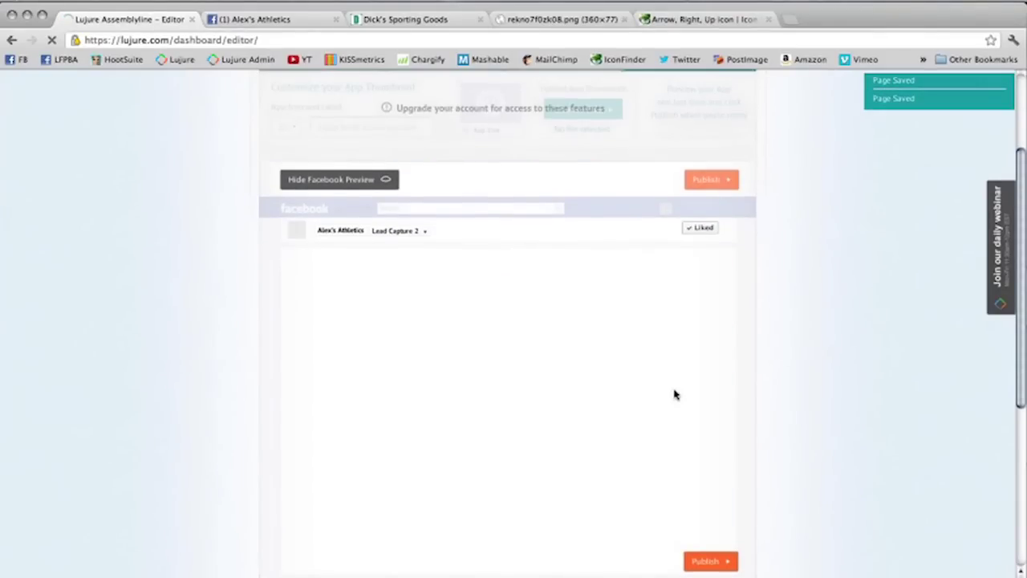
scroll(768, 253, down, 4)
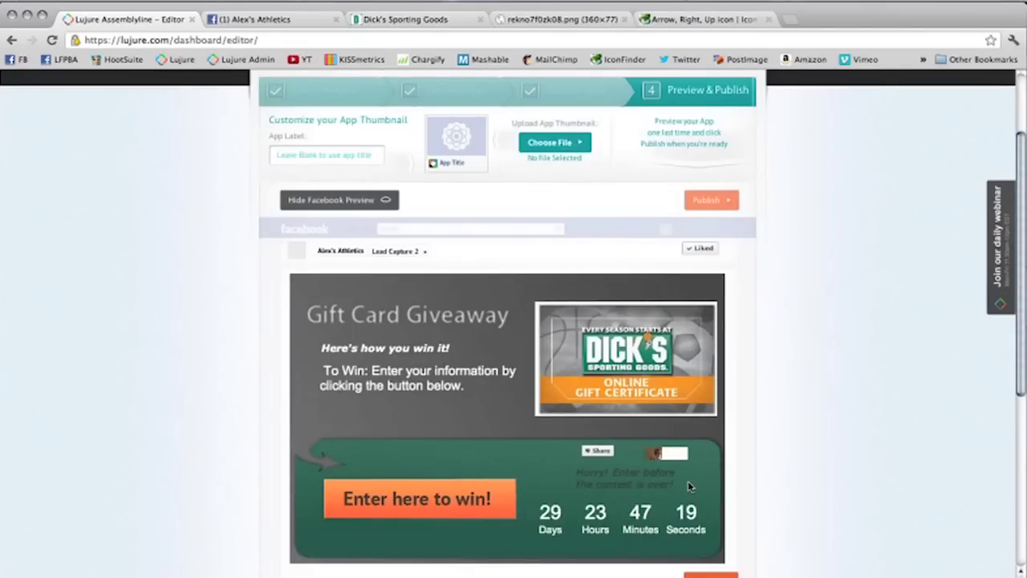
scroll(688, 485, down, 3)
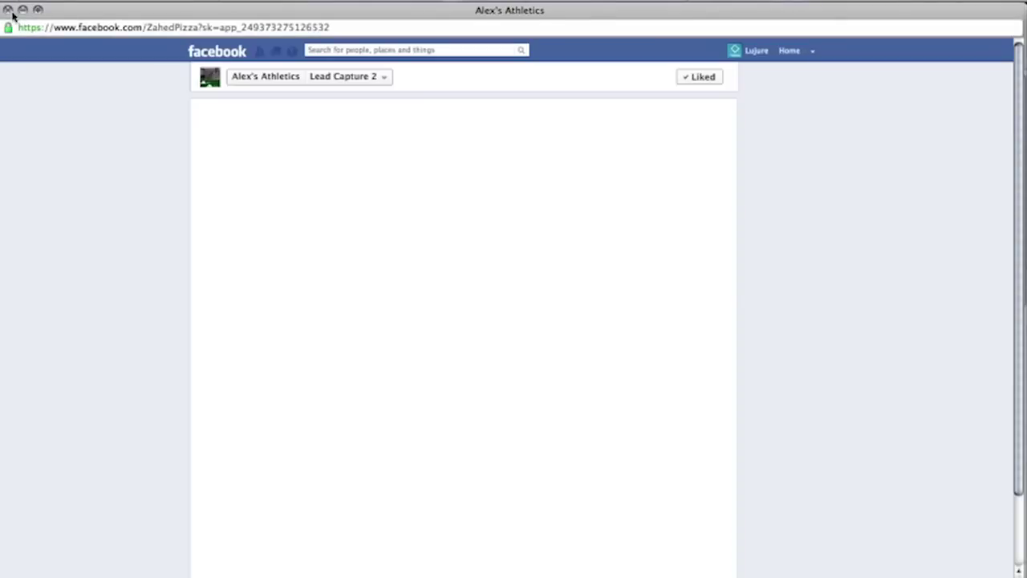
Step: View the Lead Capture 2 tab, unlike Alex's Athletics from the page menu, then reopen the tab
click(7, 10)
click(683, 368)
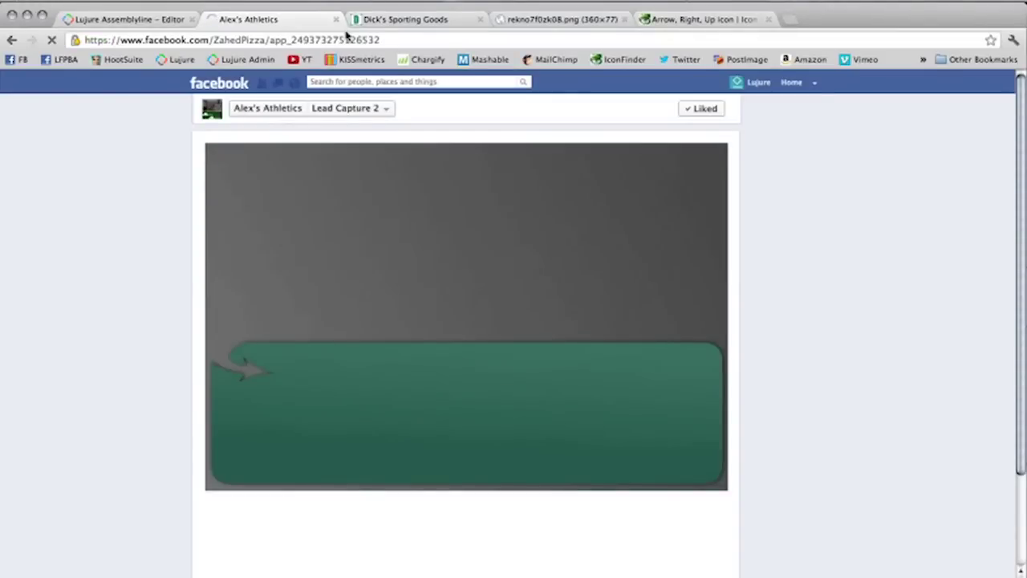
click(345, 40)
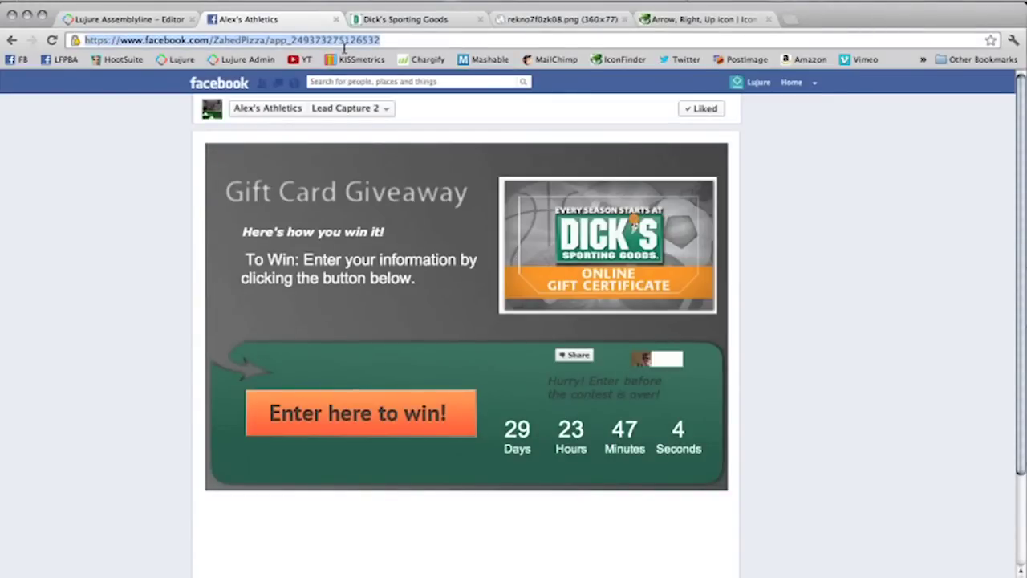
click(280, 108)
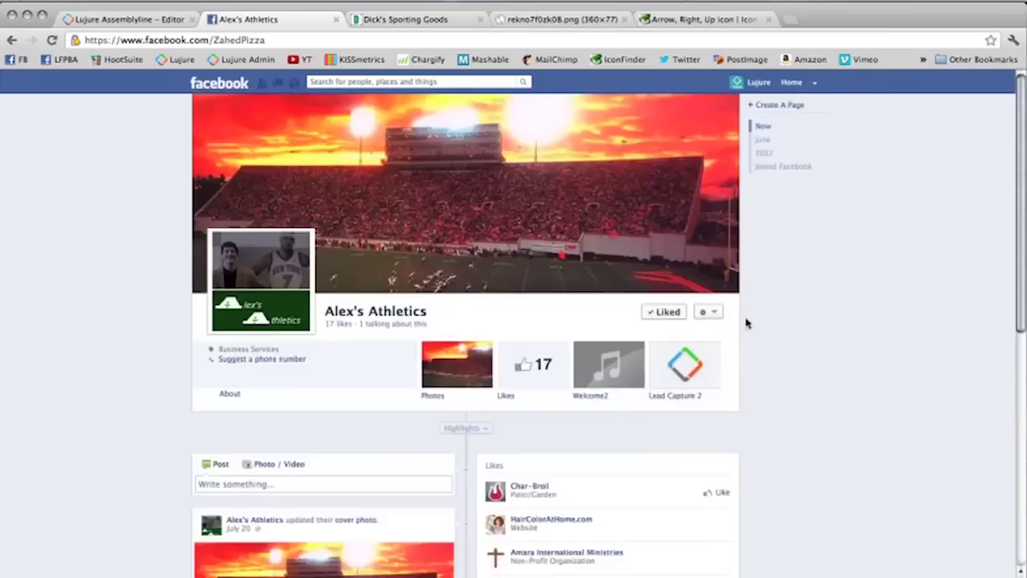
click(707, 312)
click(697, 342)
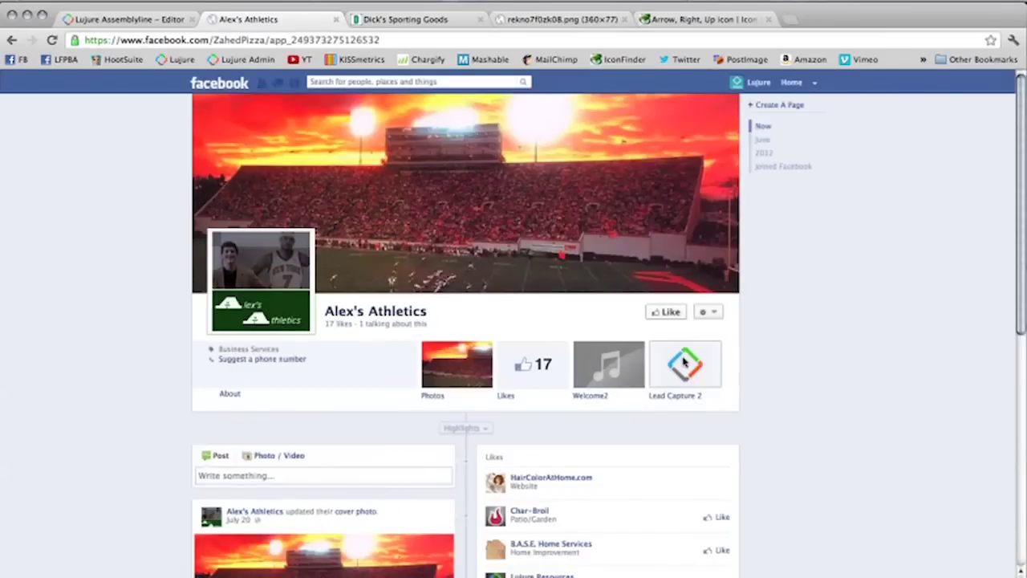
click(684, 362)
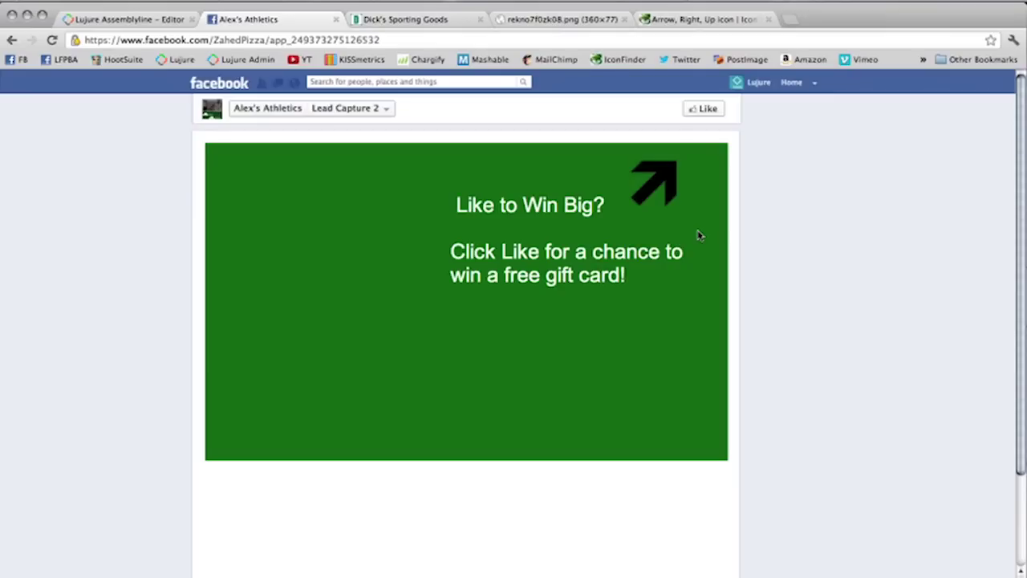
Step: Like Alex's Athletics to unlock the Gift Card Giveaway, then switch to PowerPoint's Lead Capture slide
click(710, 110)
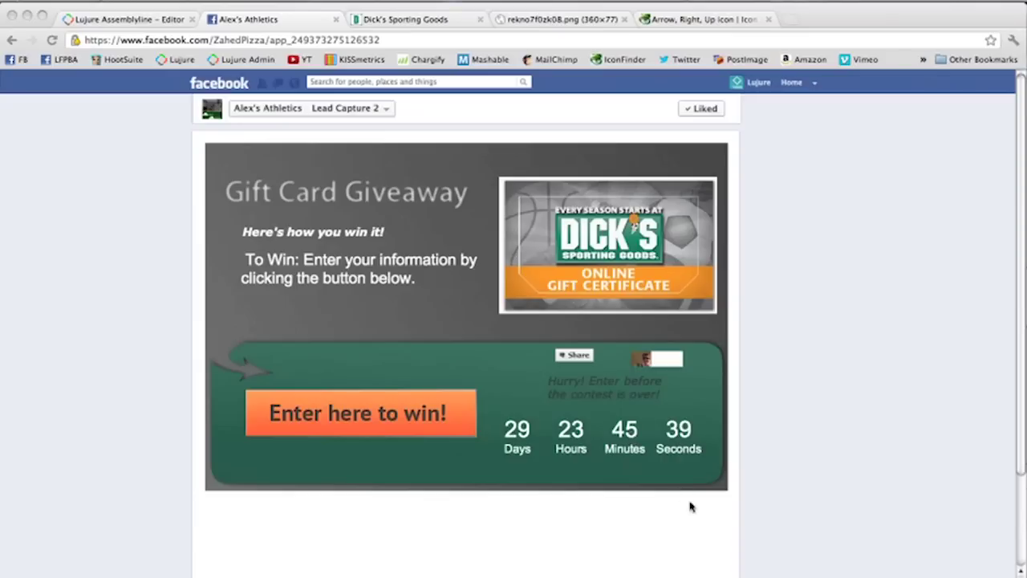
mouse_move(492, 575)
click(491, 571)
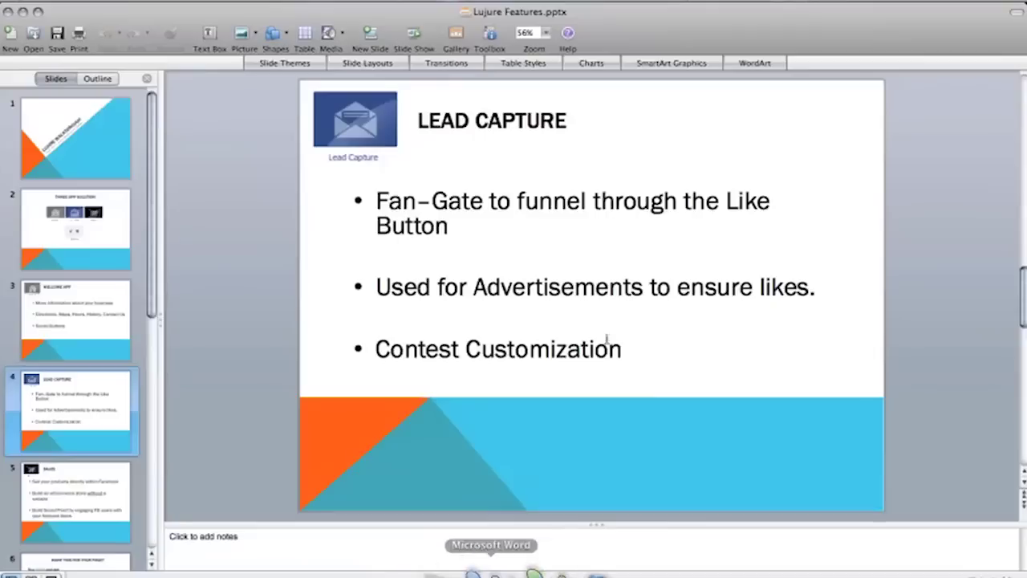
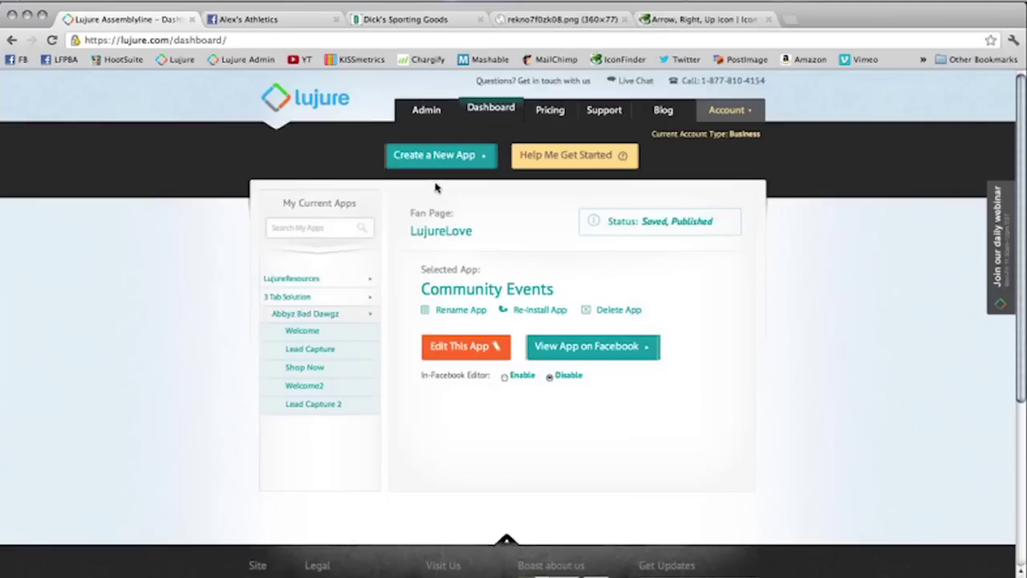
Step: Create a new app named 'Shop Now2' for Alex's Athletics and open it for customizing
click(444, 165)
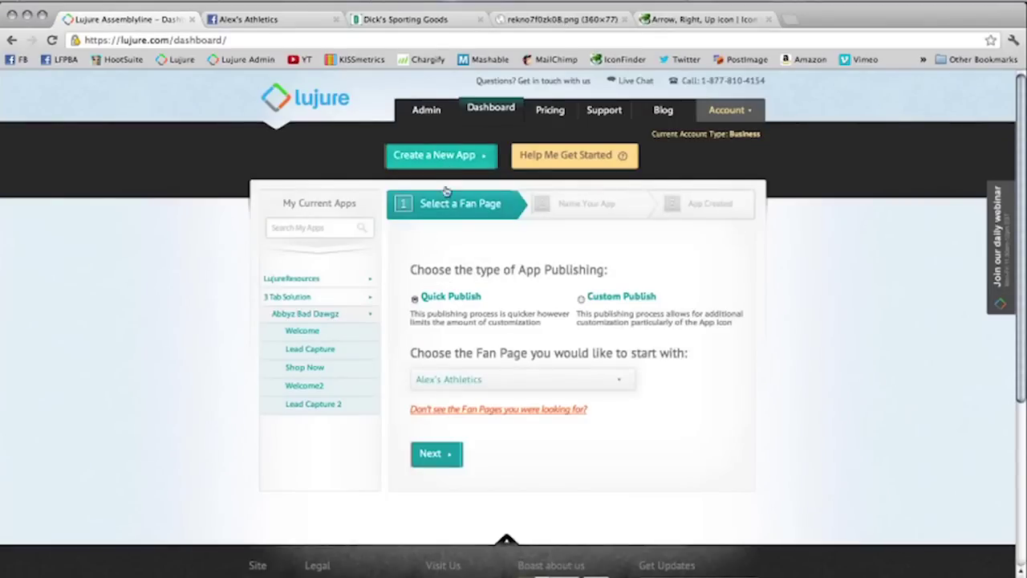
click(437, 455)
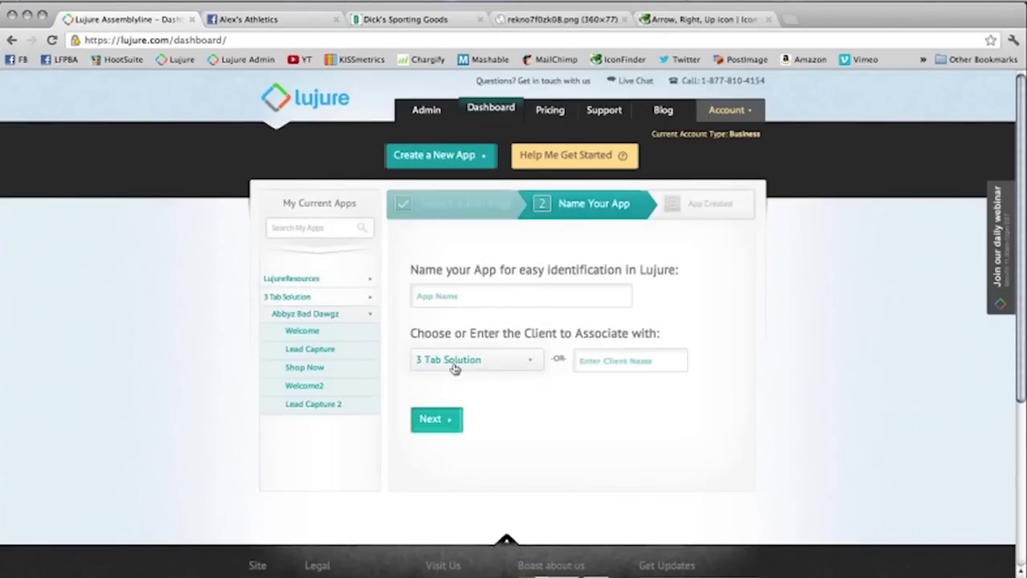
click(464, 301)
text(Shop)
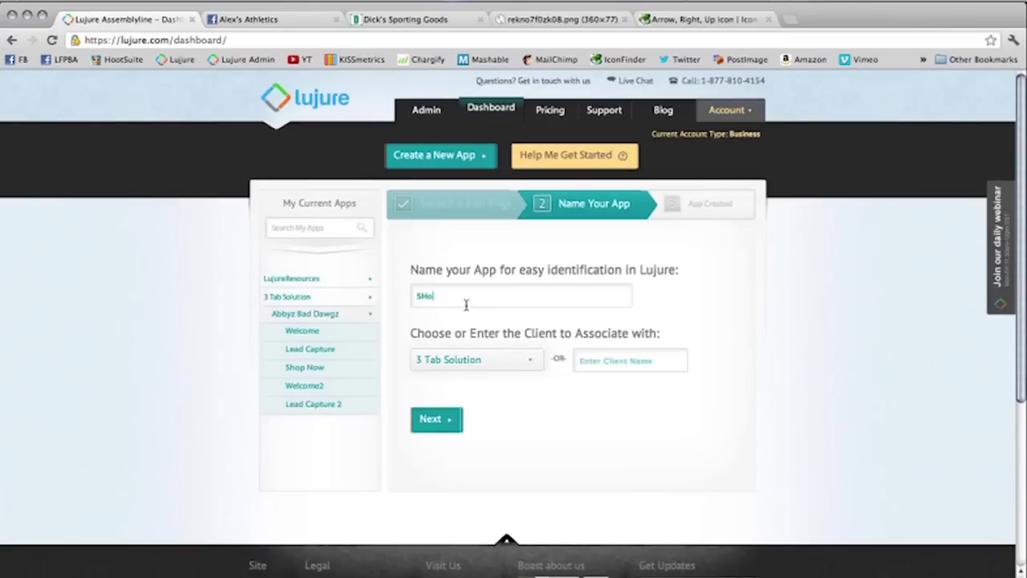
key(BackSpace)
key(BackSpace)
key(BackSpace)
text(hop Now2)
click(446, 422)
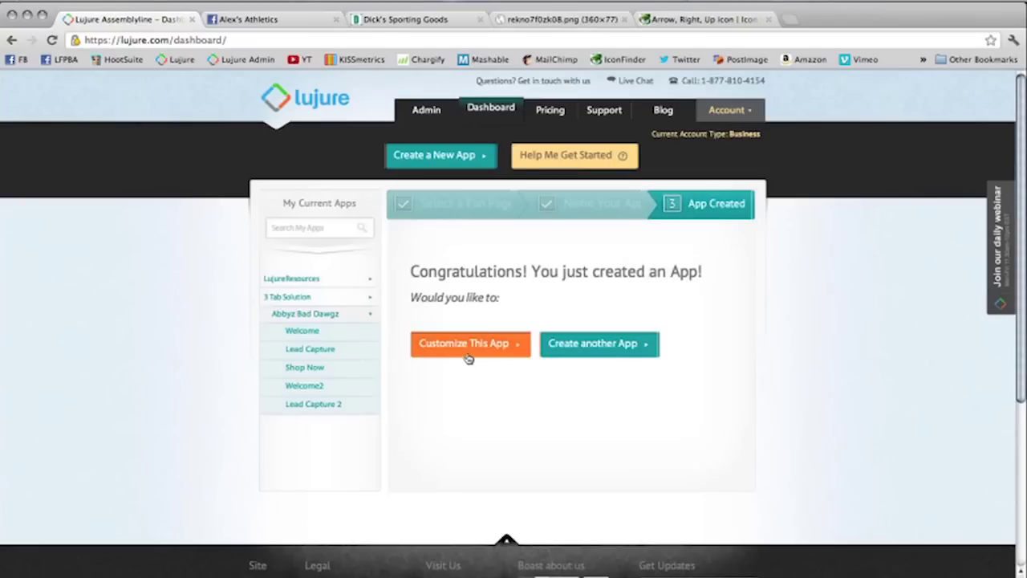
click(468, 358)
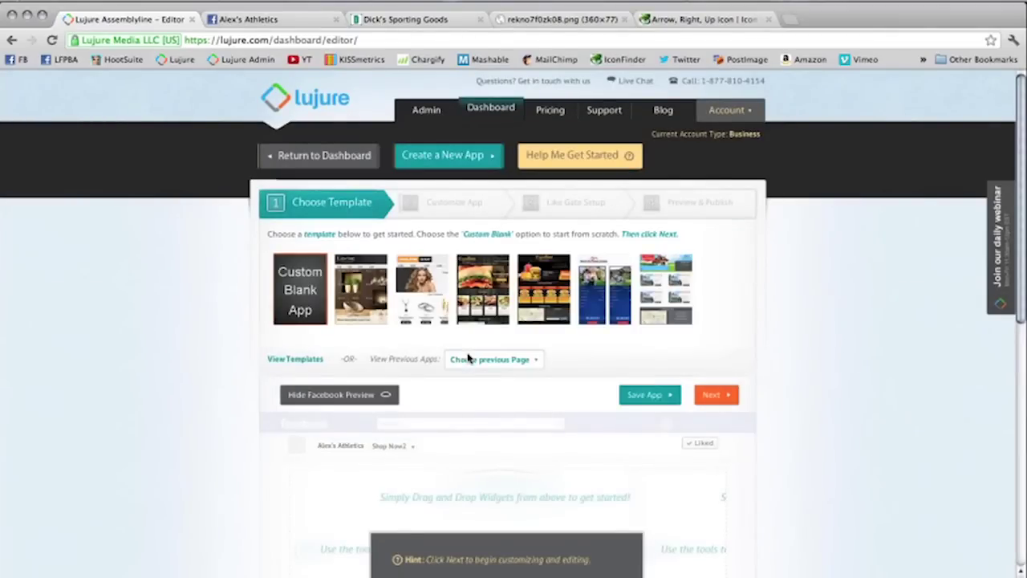
Step: Try applying the online shop template to the app
scroll(469, 359, down, 3)
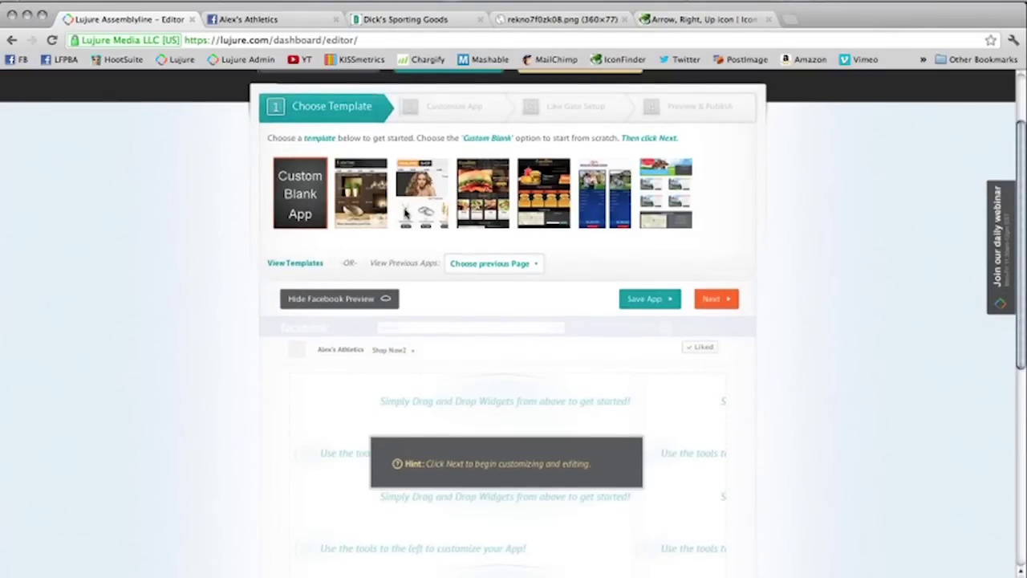
click(405, 211)
right_click(535, 357)
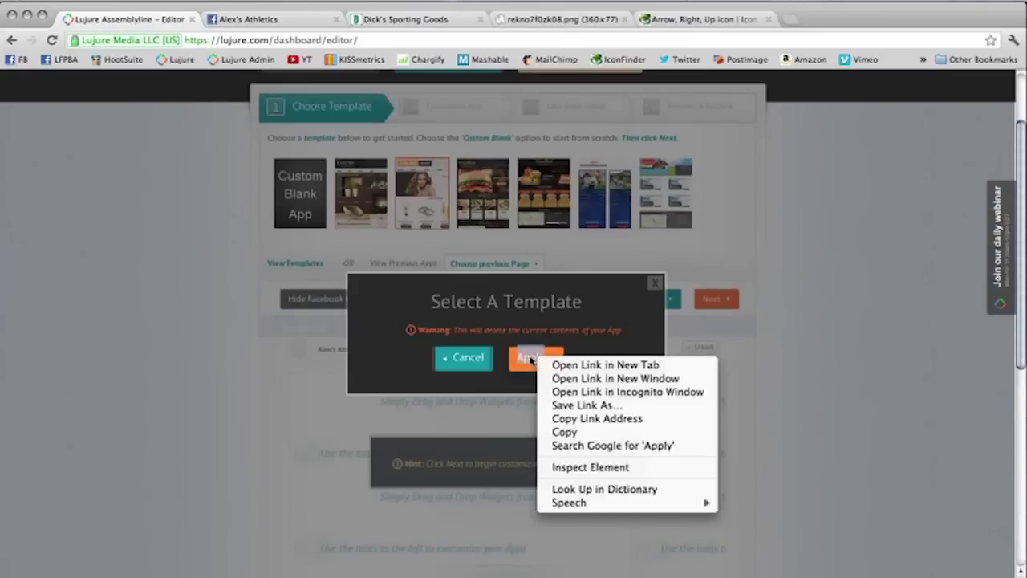
click(530, 359)
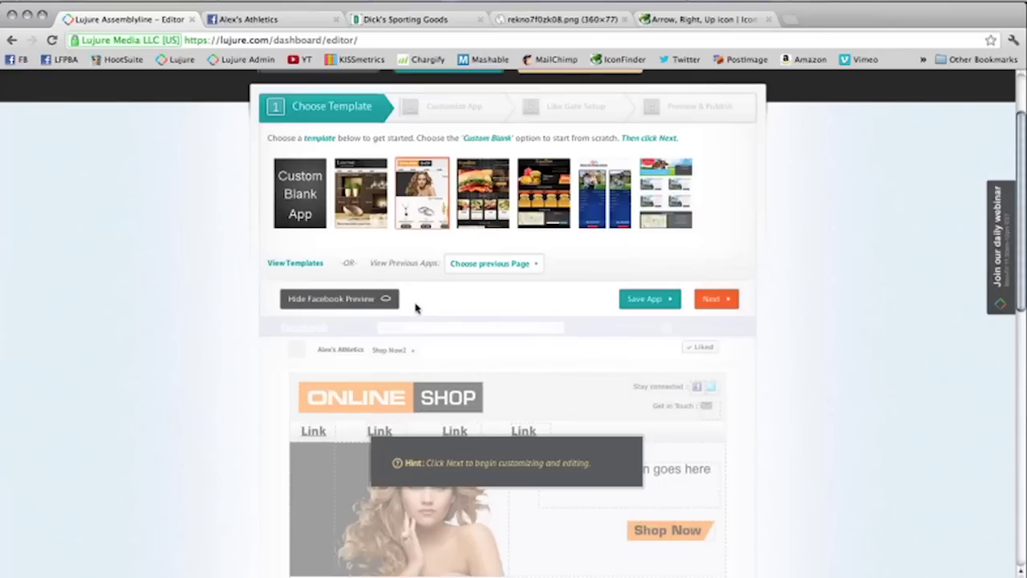
Step: Switch to the Custom Blank App template and save to reach Customize App
scroll(455, 249, up, 2)
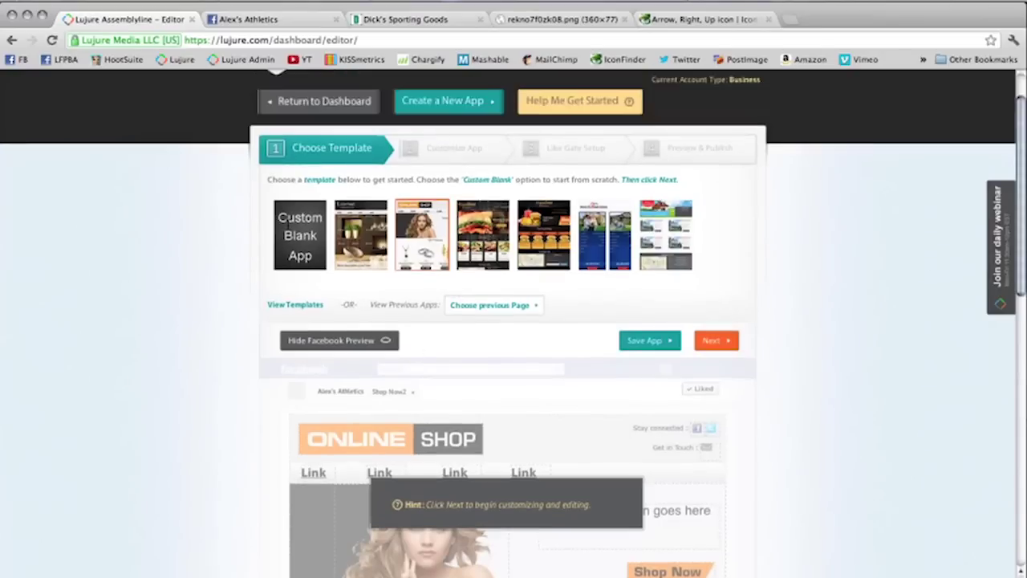
click(300, 235)
click(533, 359)
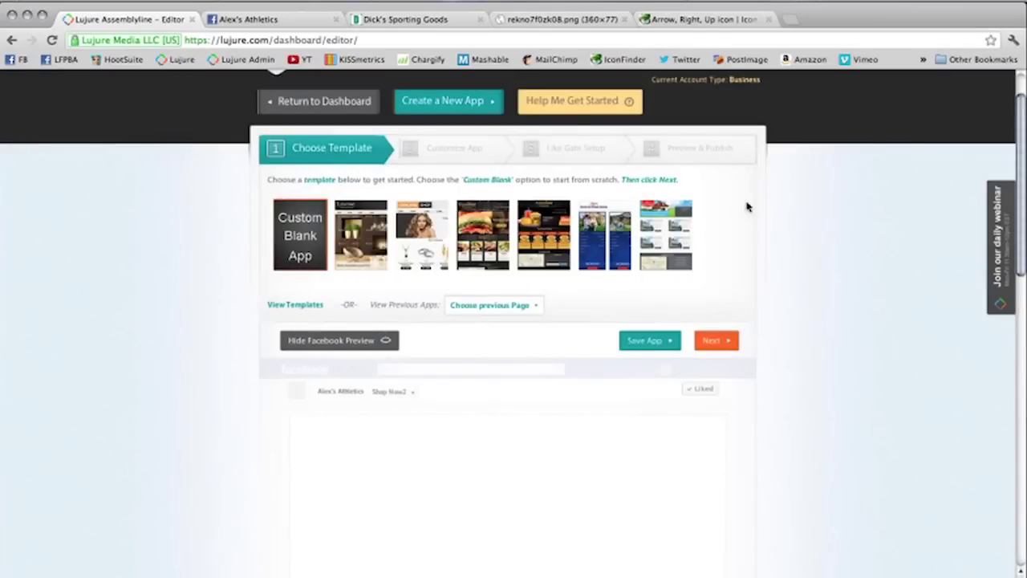
click(710, 343)
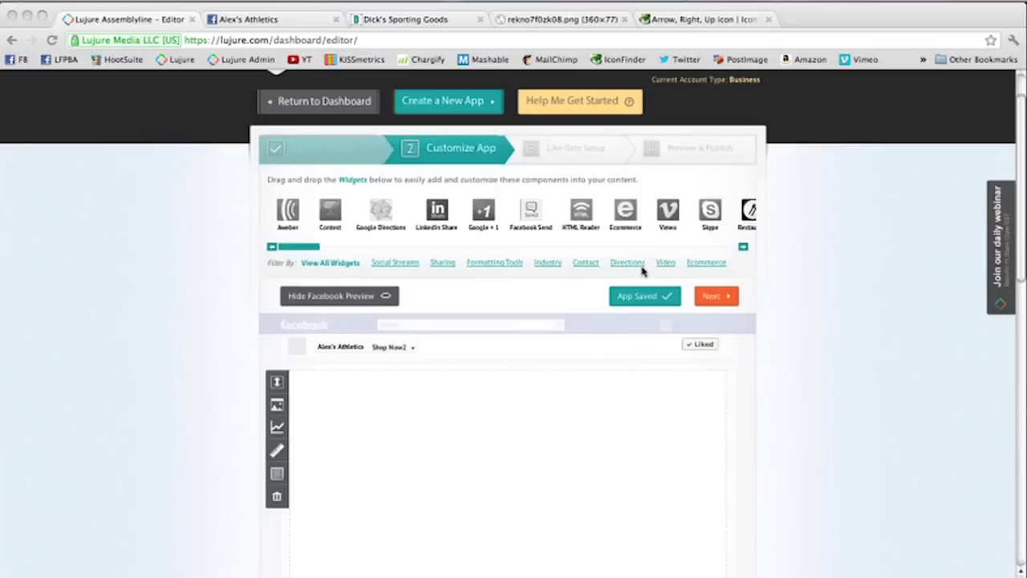
drag(311, 248, 586, 221)
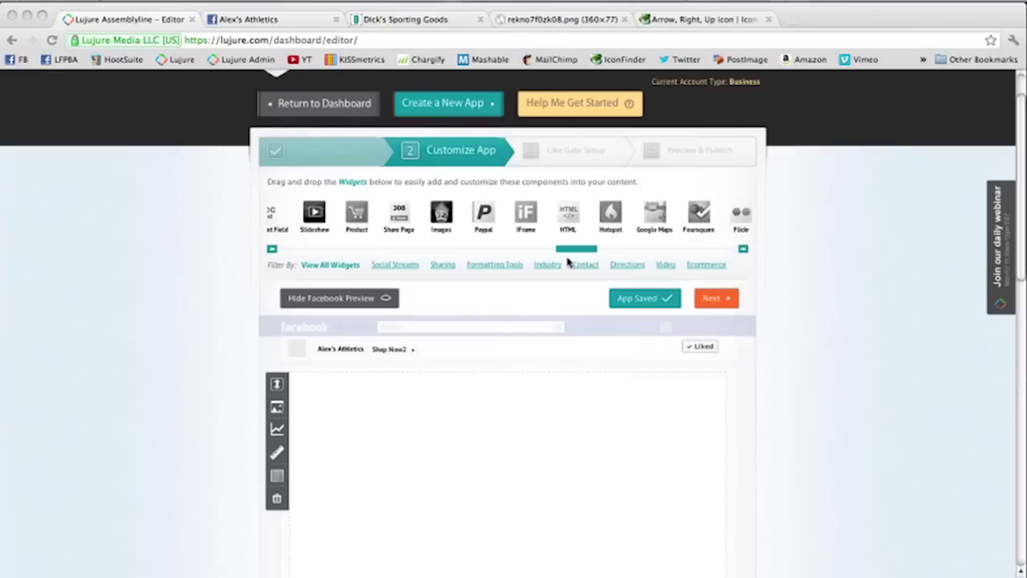
drag(579, 251, 566, 251)
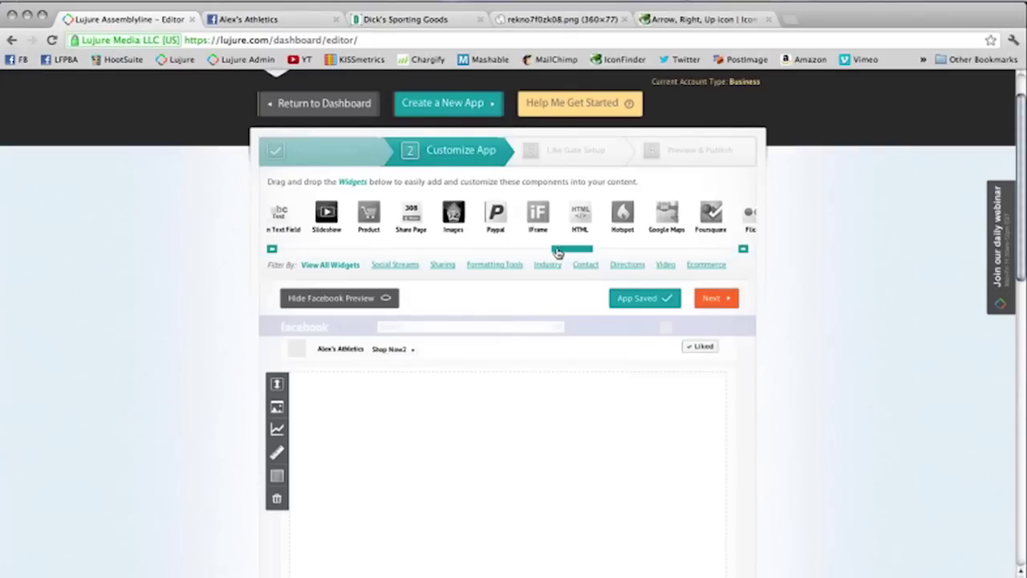
drag(569, 214, 458, 444)
drag(580, 323, 398, 307)
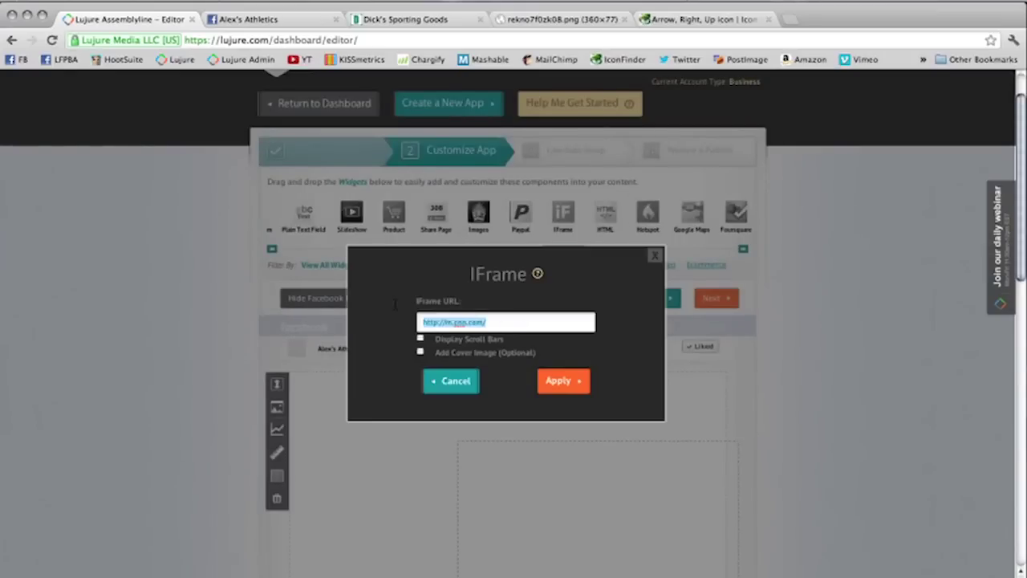
text(http://m.dickssportinggoods.com/)
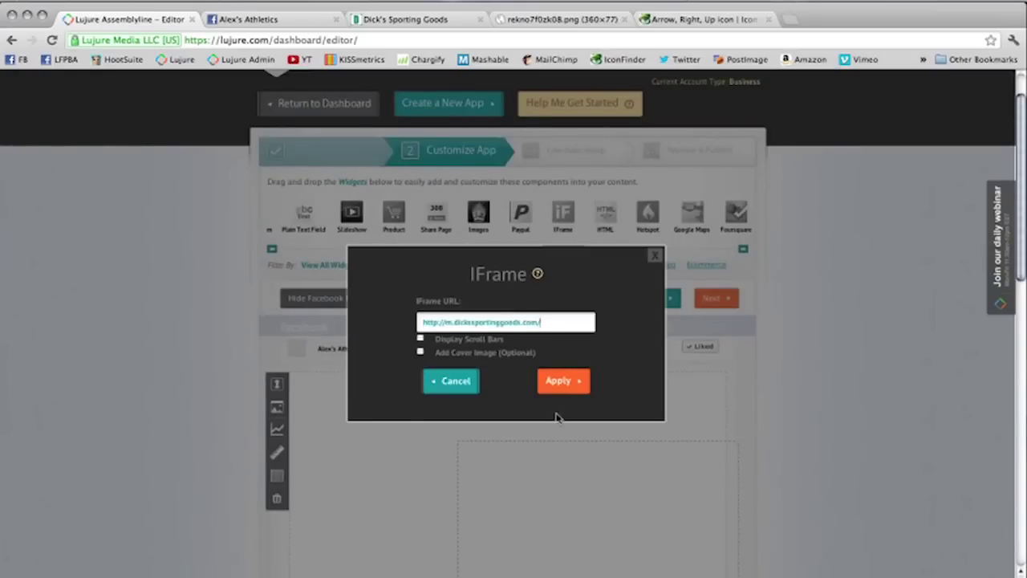
click(566, 381)
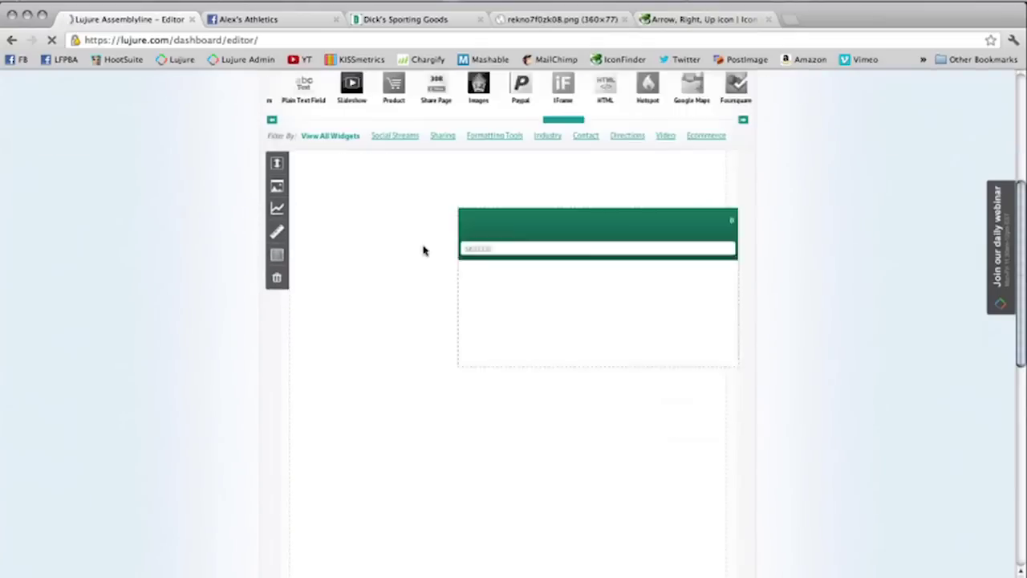
Step: Stretch the IFrame widget taller to fit the whole mobile store page, then save
drag(565, 294, 736, 415)
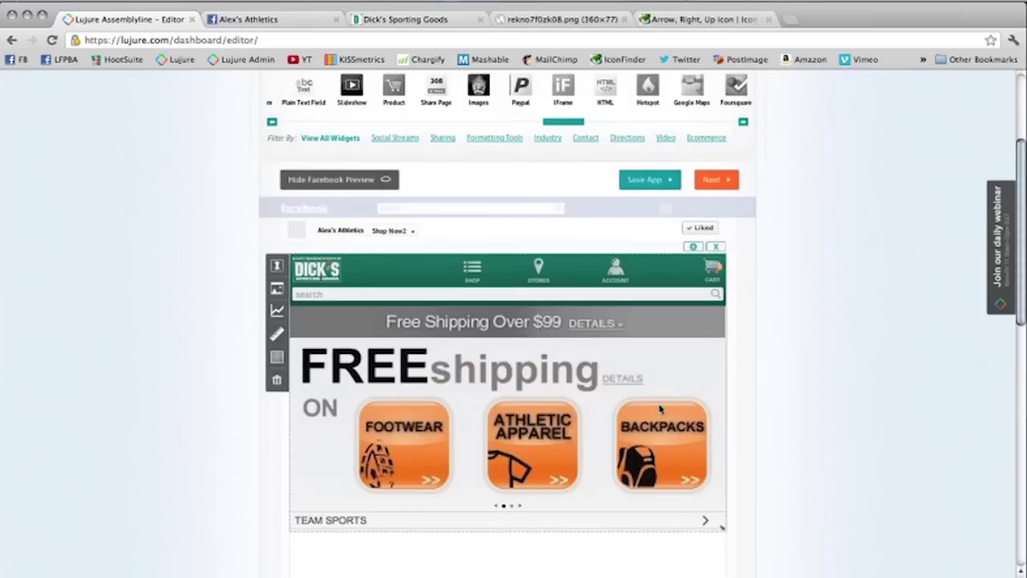
drag(723, 370, 726, 563)
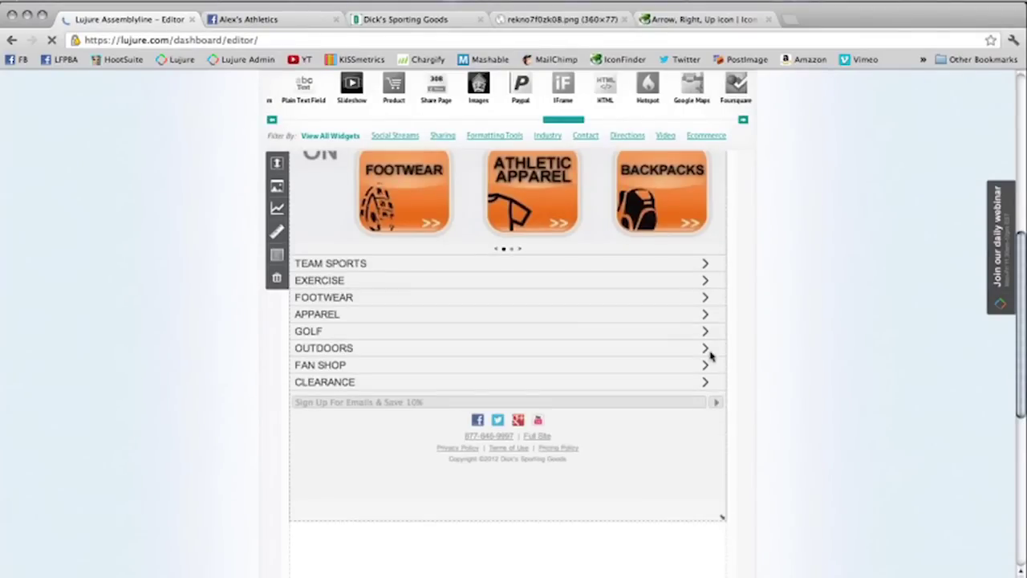
drag(724, 434, 735, 559)
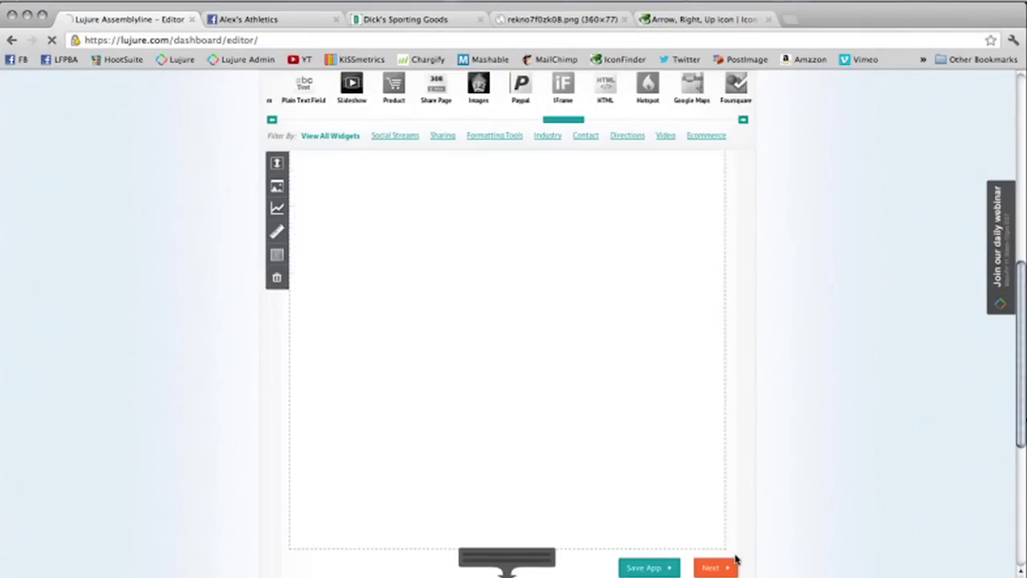
click(646, 567)
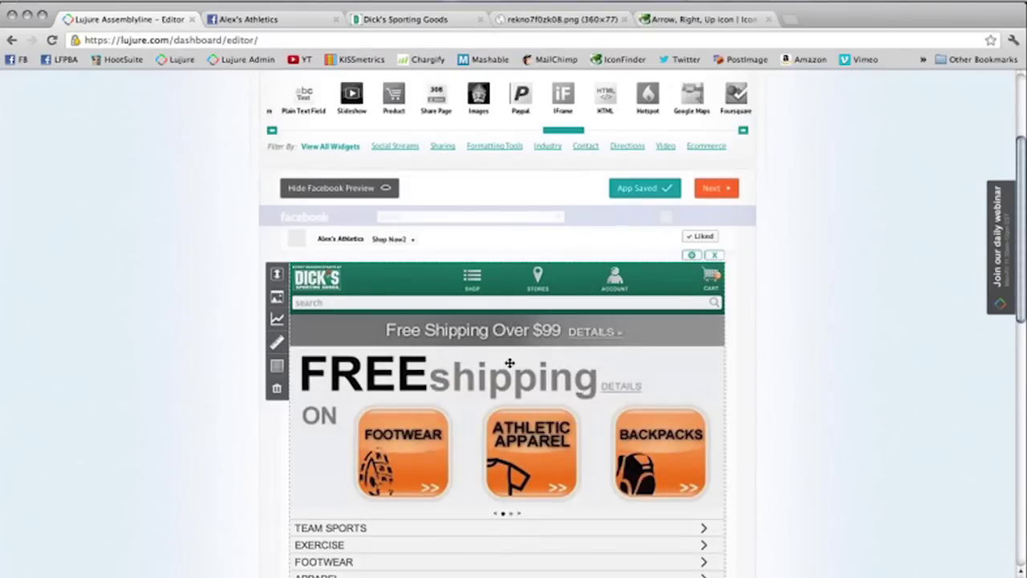
scroll(509, 362, up, 4)
scroll(510, 367, down, 3)
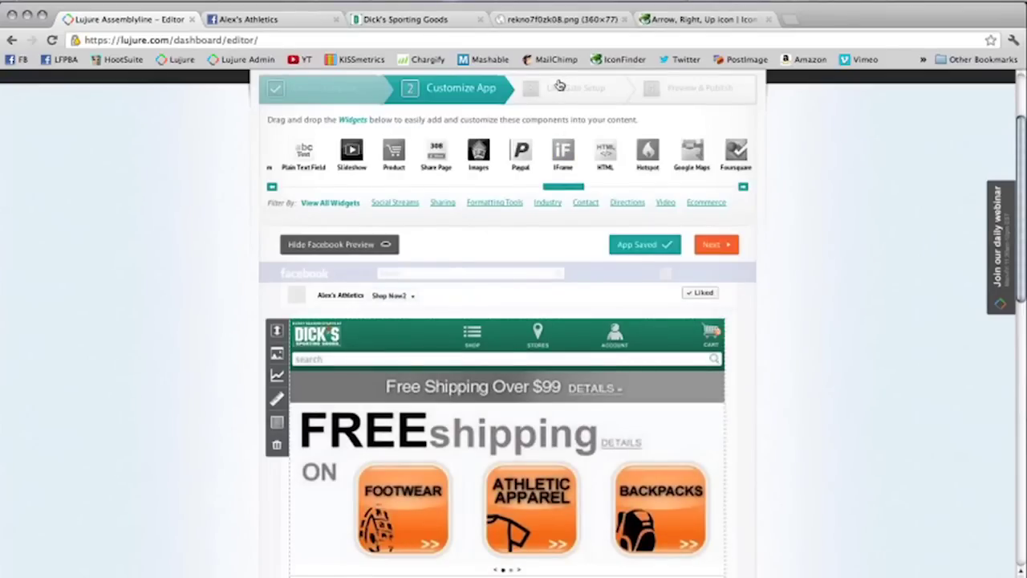
Step: Skip the Like Gate setup to reach Preview & Publish
click(560, 85)
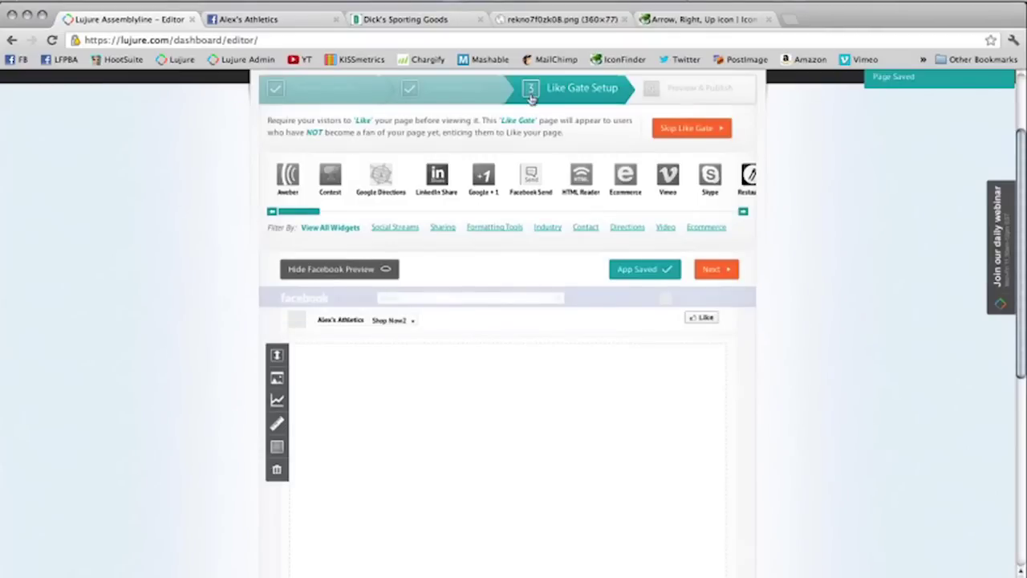
click(728, 93)
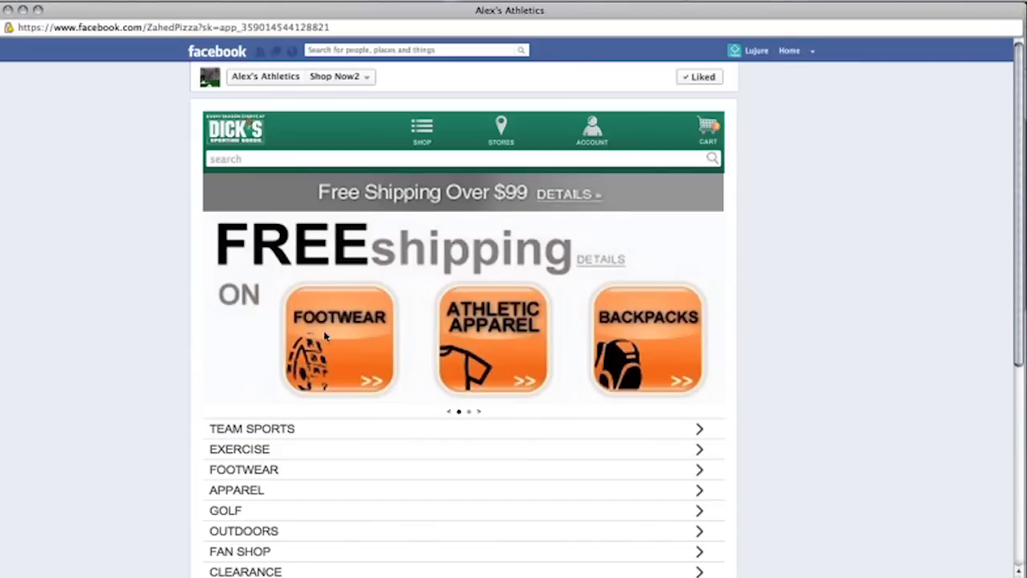
Step: Browse Team Sports > Soccer > Goalie Gear > Goalie Gloves, then return to Alex's Athletics
click(309, 438)
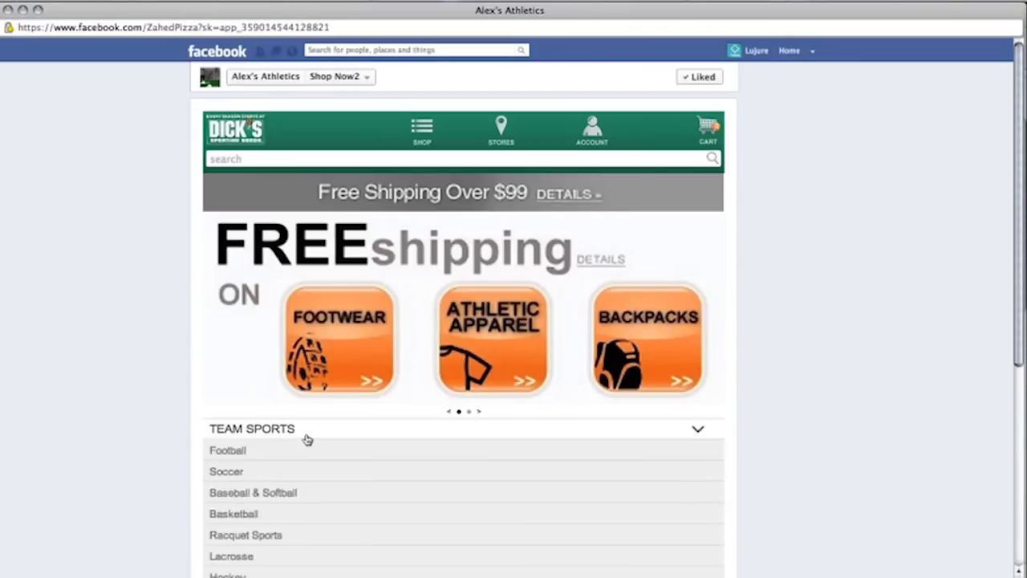
scroll(307, 439, down, 3)
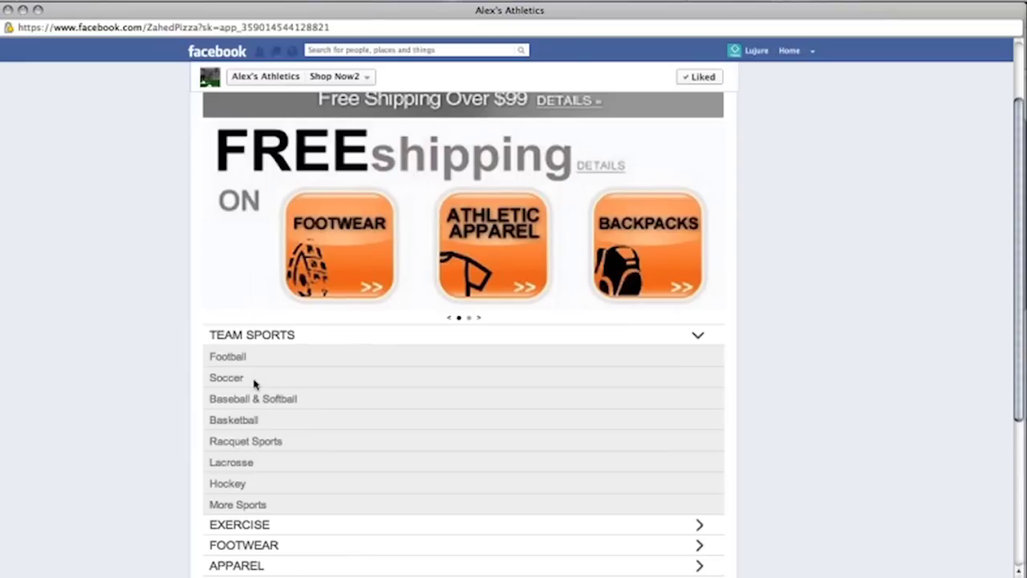
click(257, 381)
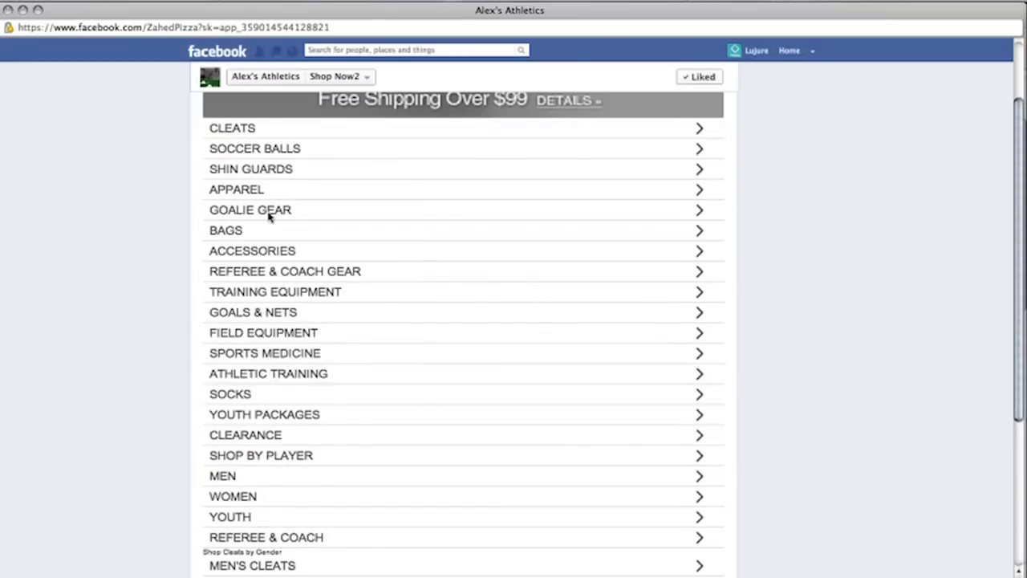
click(269, 212)
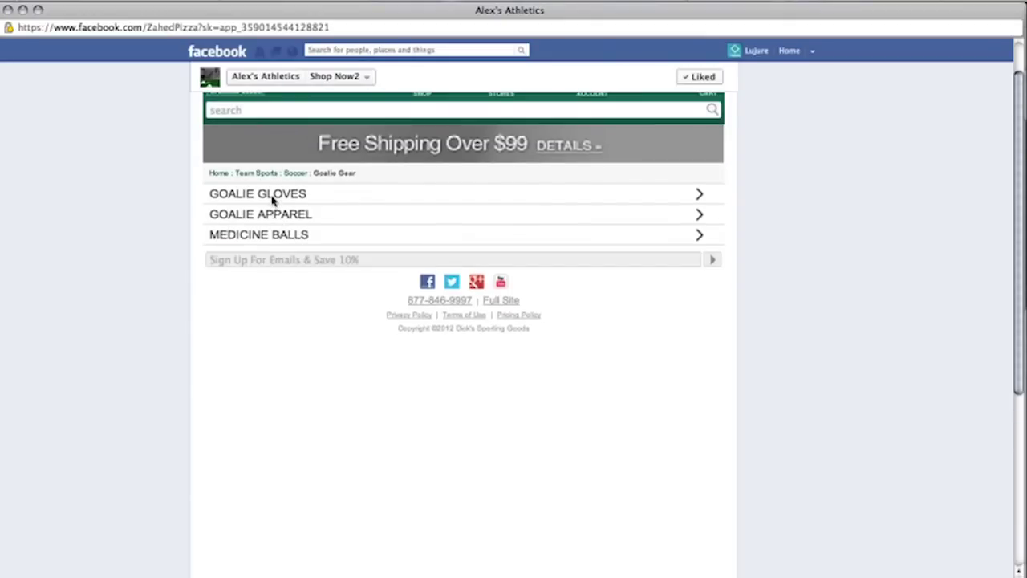
click(716, 193)
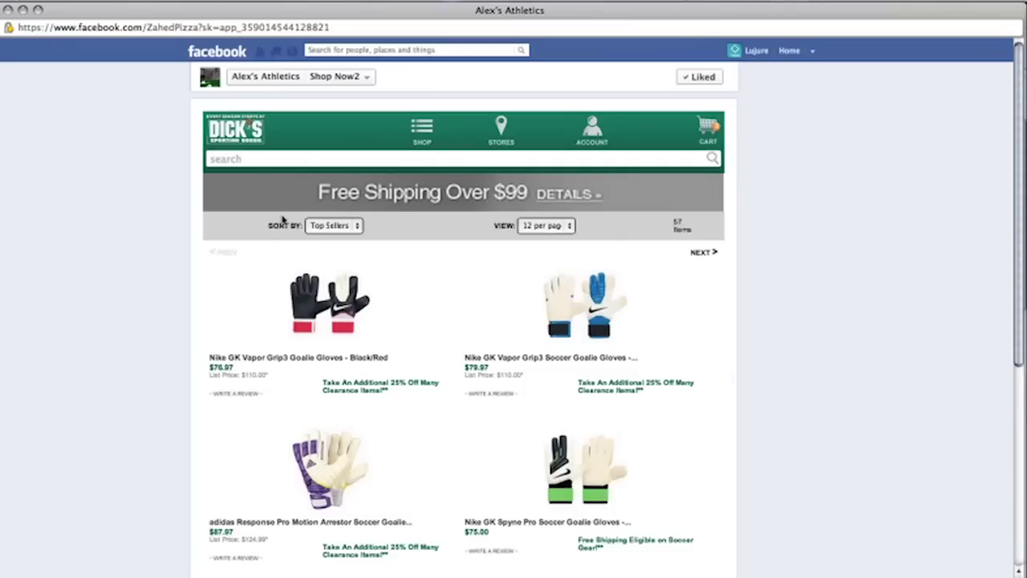
scroll(300, 100, down, 3)
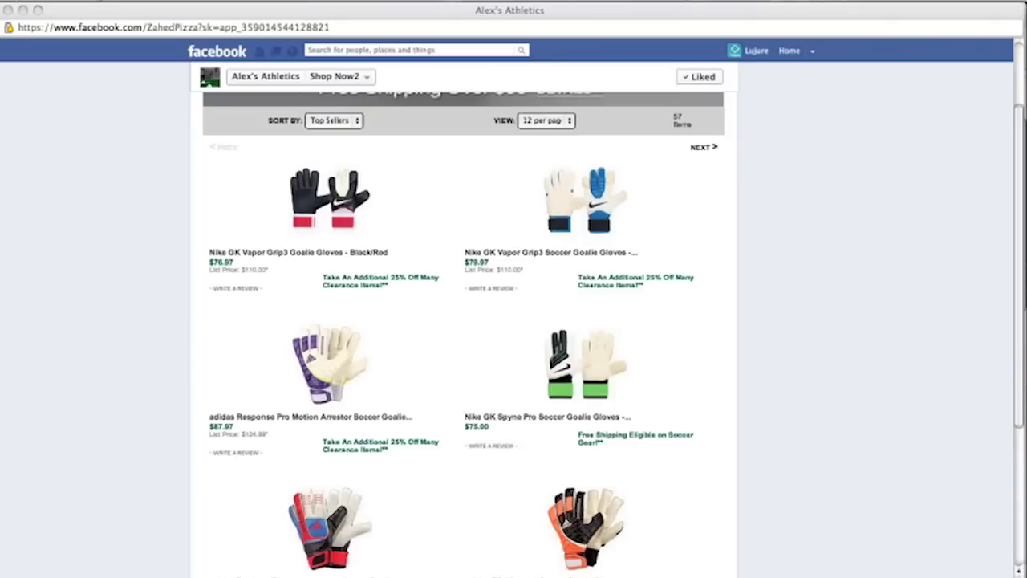
click(264, 77)
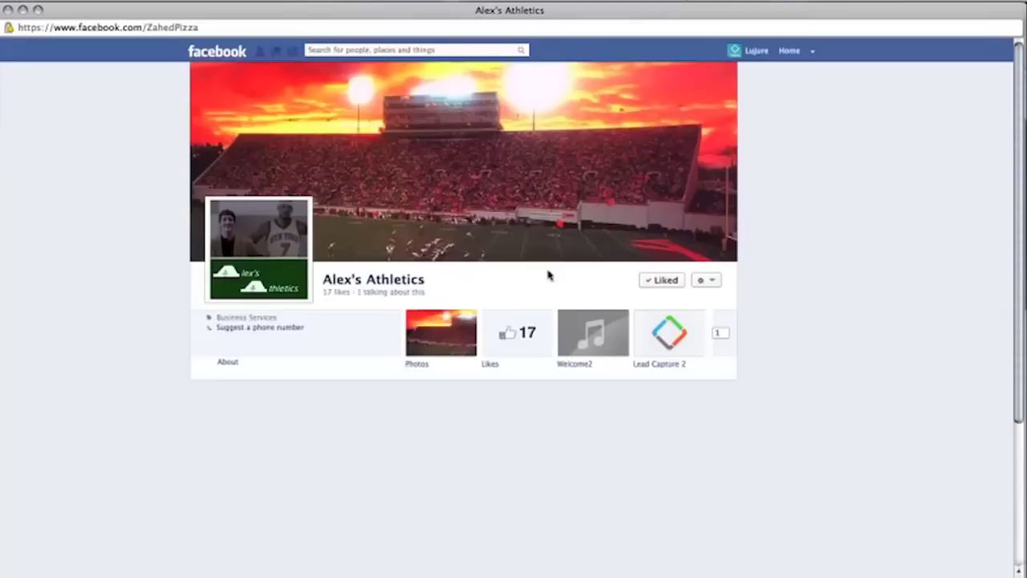
Step: Reopen the Shop Now2 tab from Alex's Athletics' app tabs, then close the Facebook window
click(721, 332)
click(465, 406)
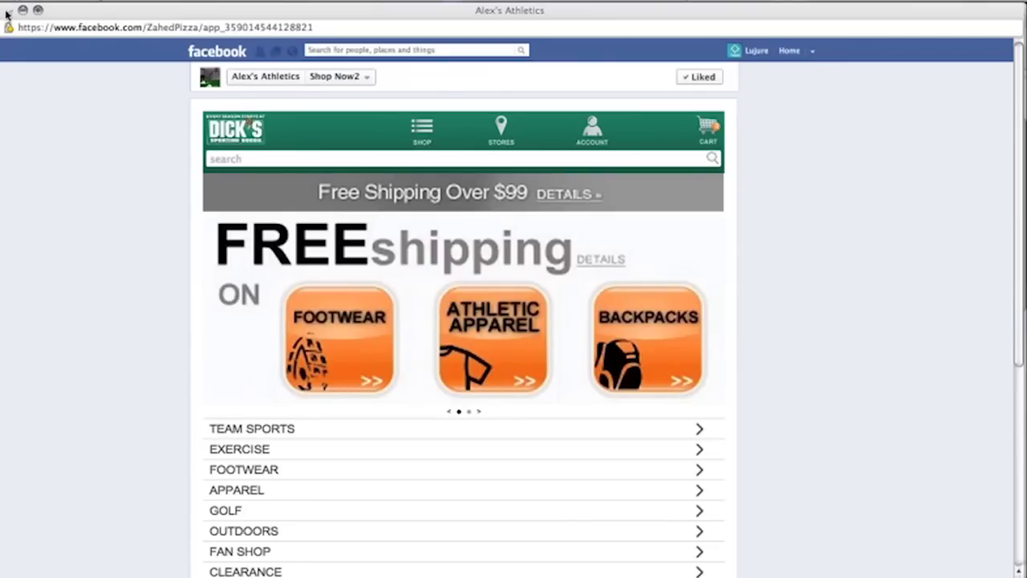
click(7, 10)
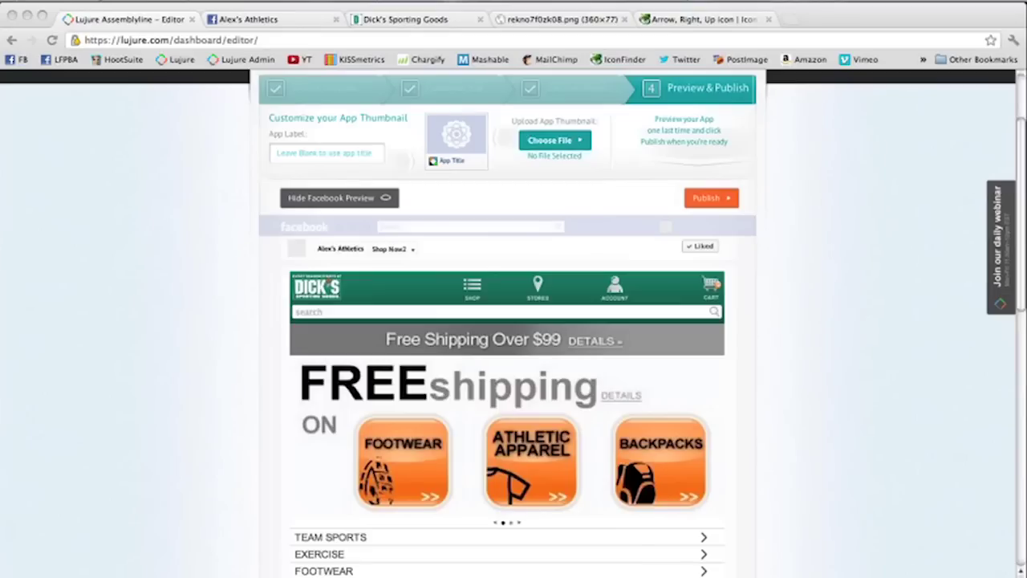
Step: Raise the speaker volume and switch to the Lujure Features PowerPoint presentation
key(XF86AudioRaiseVolume)
click(498, 566)
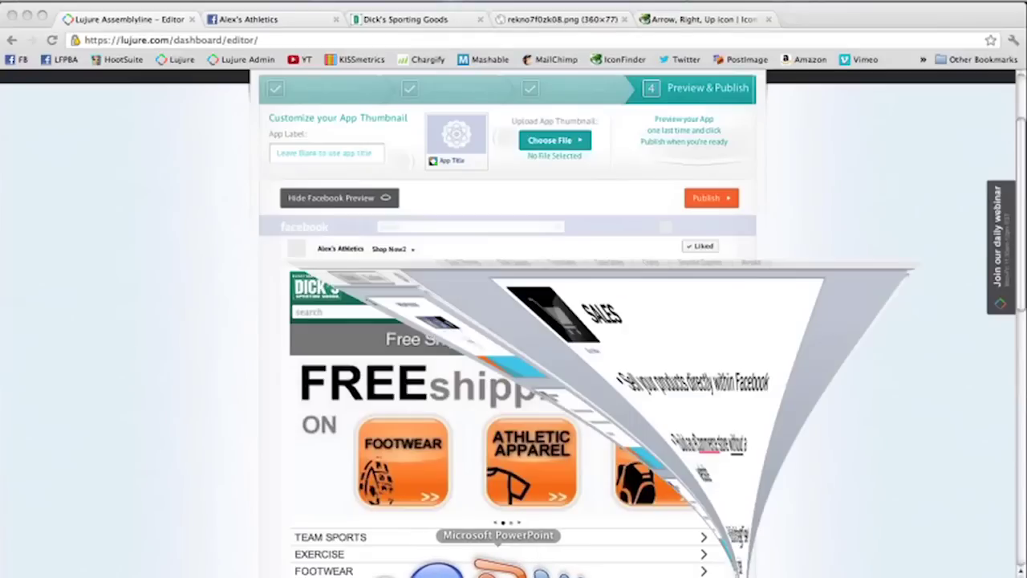
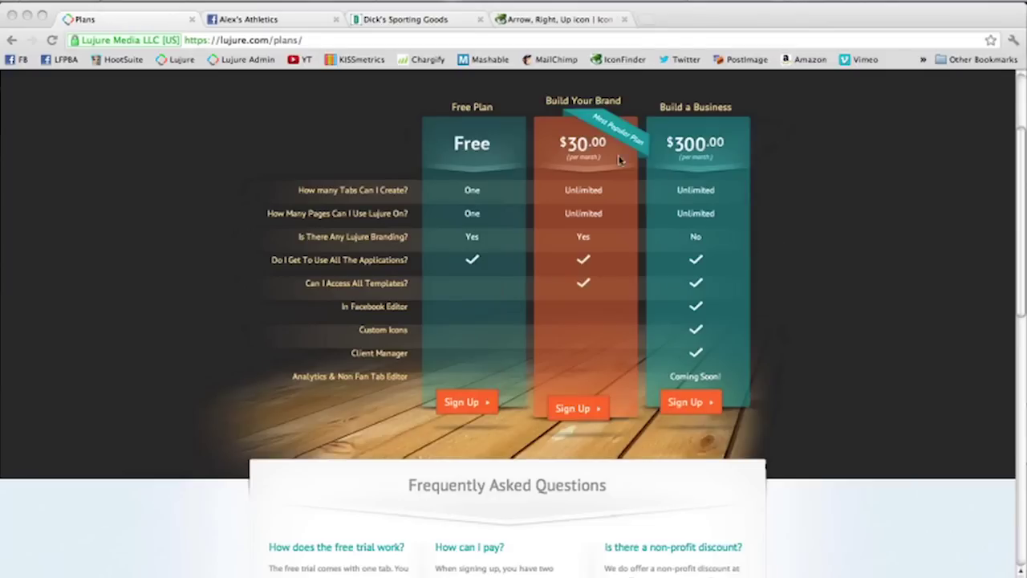
Step: Close the Iconfinder arrow icon page, launch Stickies, and open a blank tab beside Lujure Plans
click(606, 24)
key(super+w)
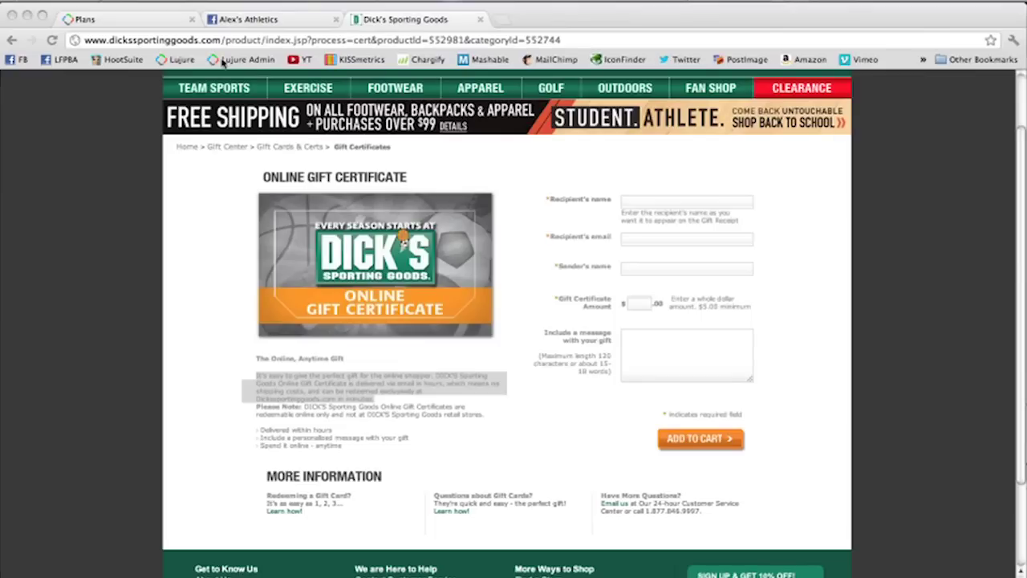
click(129, 22)
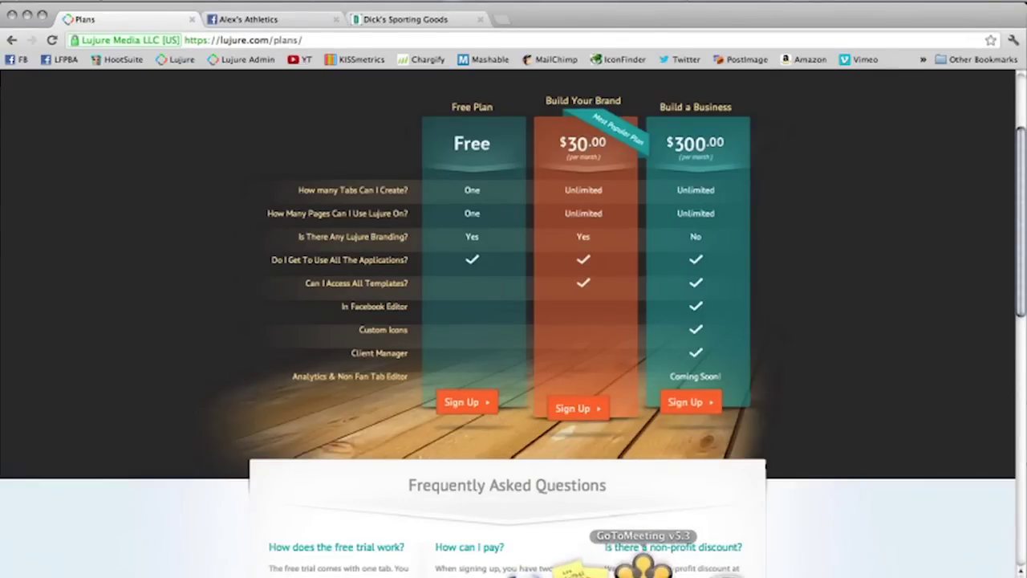
click(595, 568)
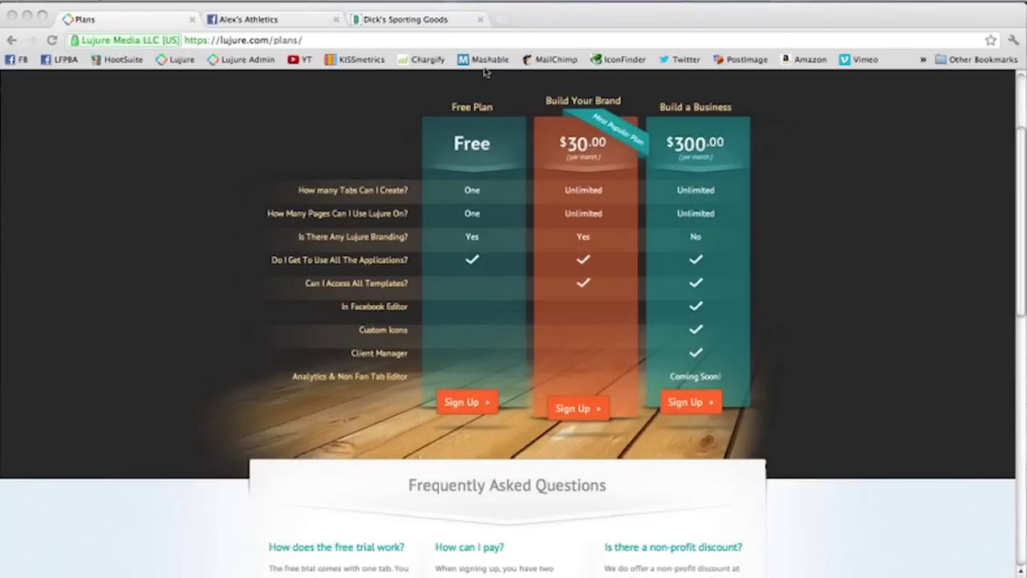
click(502, 19)
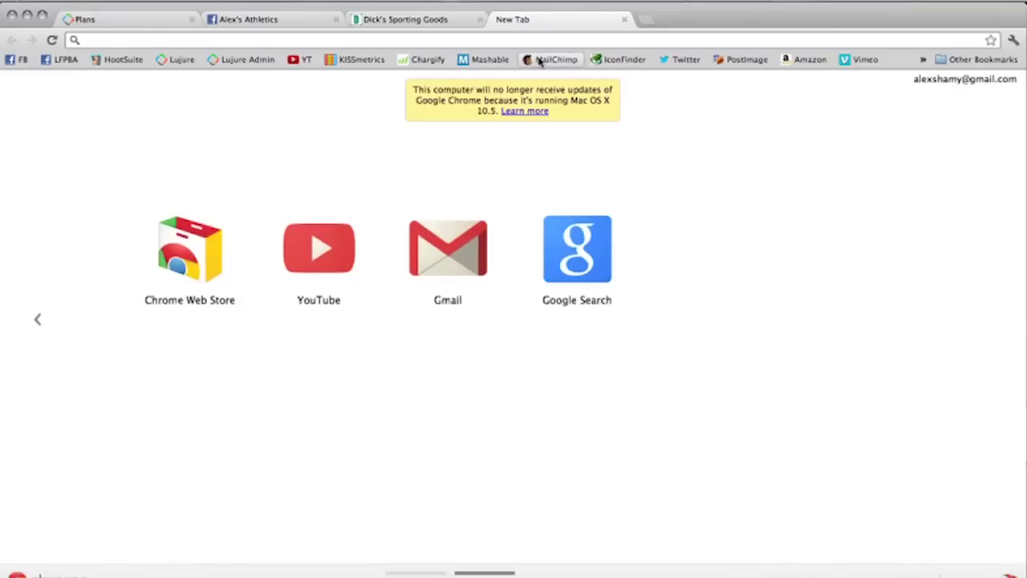
Step: Log in to MailChimp with the saved username and password, then view the Lists page
click(538, 61)
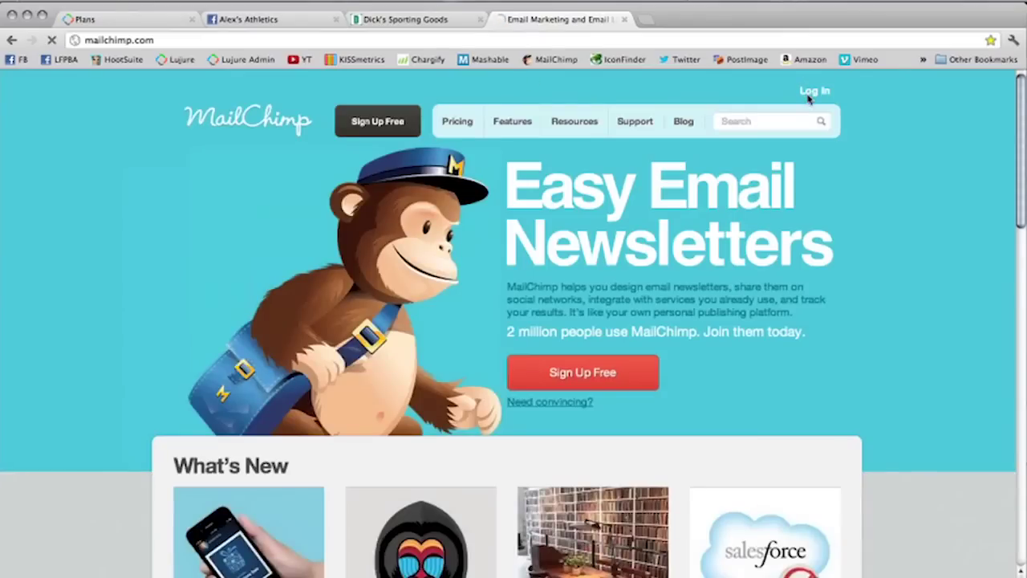
click(812, 90)
click(559, 239)
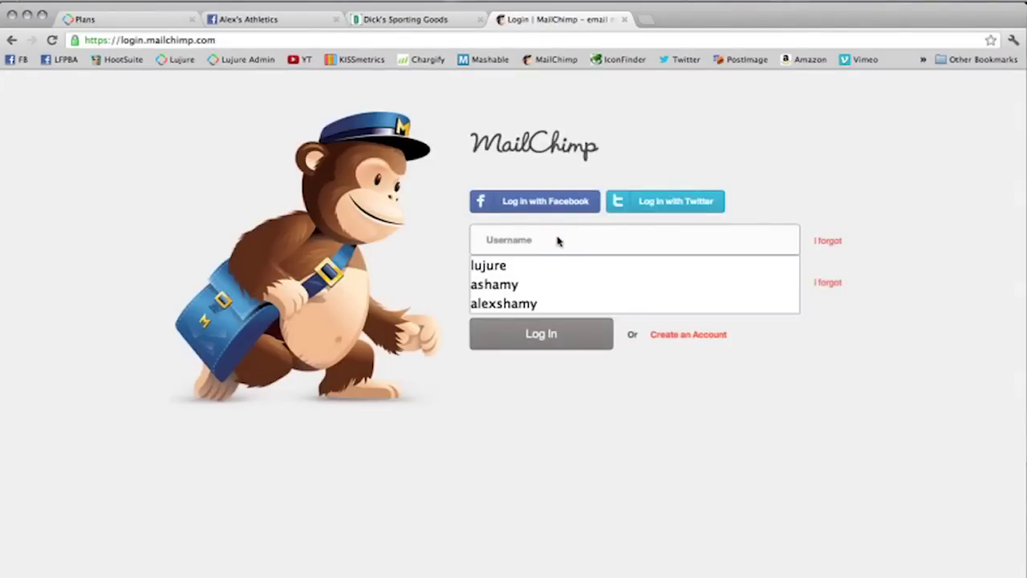
click(525, 264)
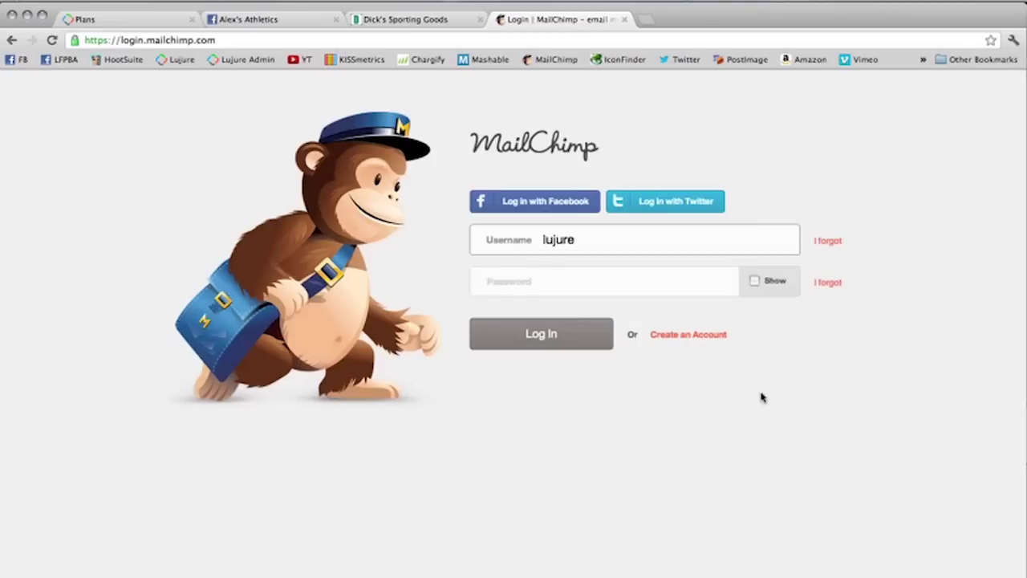
key(Tab)
text(•••••••••)
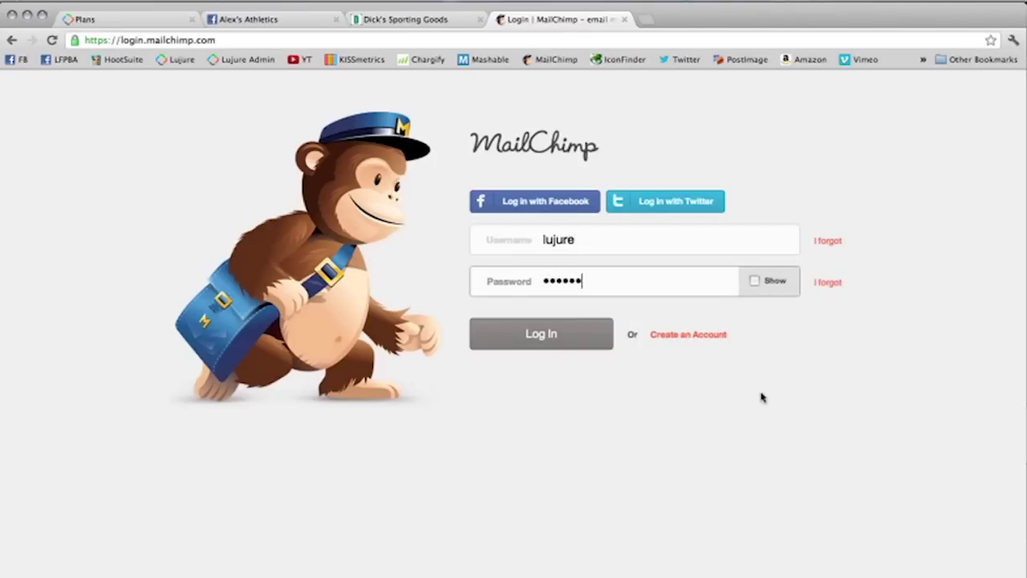
key(Return)
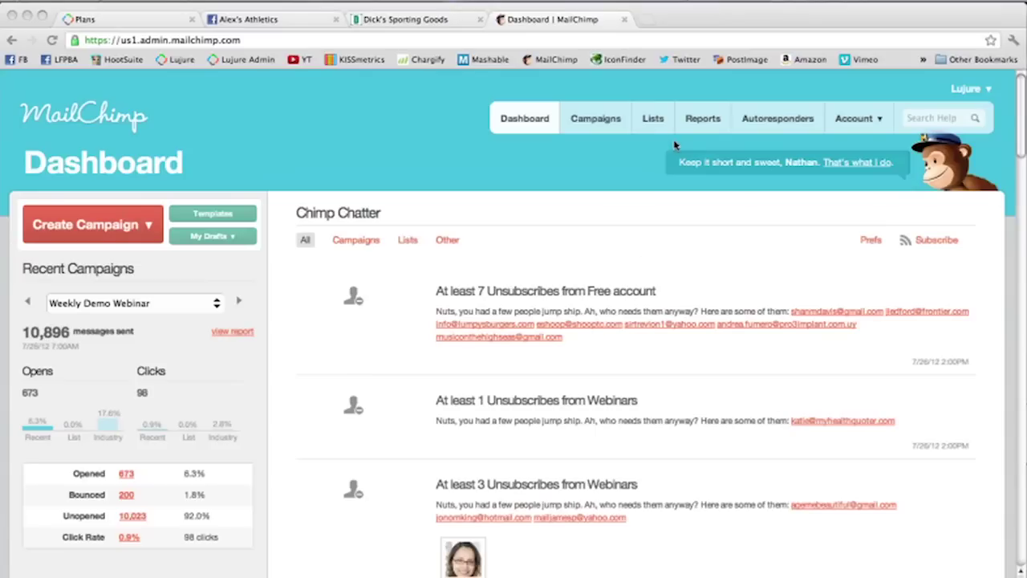
click(658, 119)
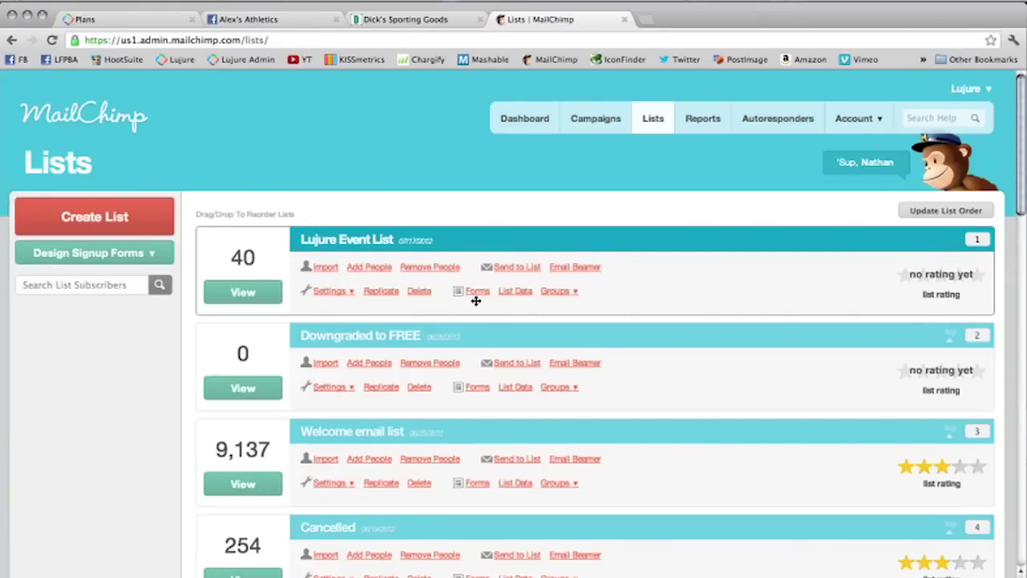
Step: Copy the share link of the Lujure Event List signup form
click(476, 291)
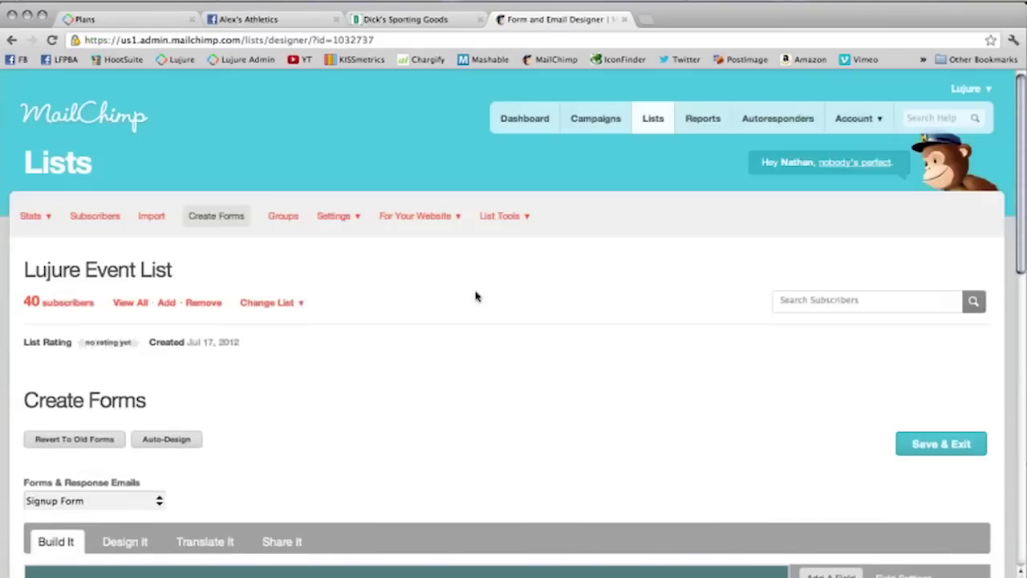
scroll(476, 291, down, 3)
scroll(475, 288, down, 8)
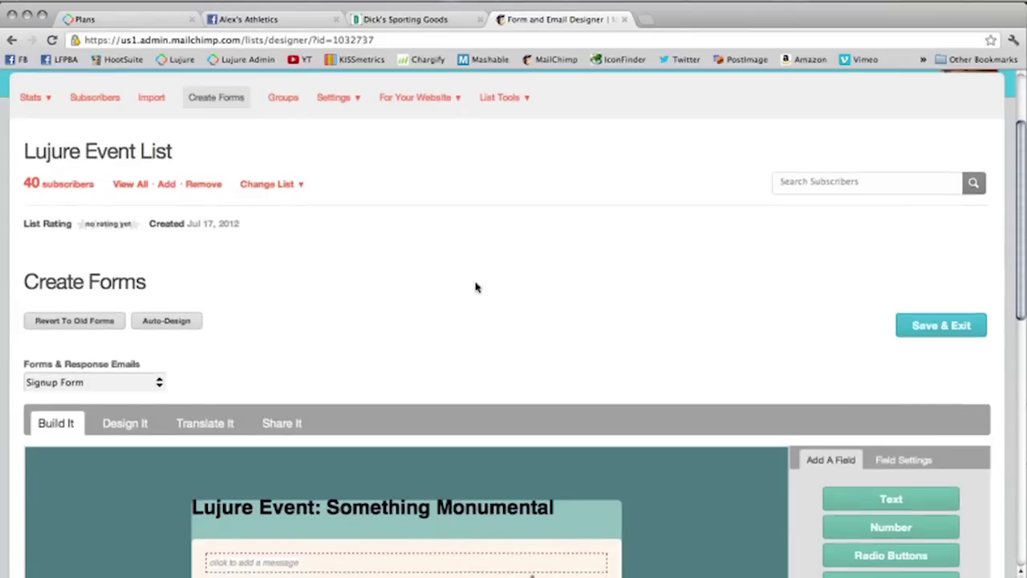
scroll(476, 287, up, 2)
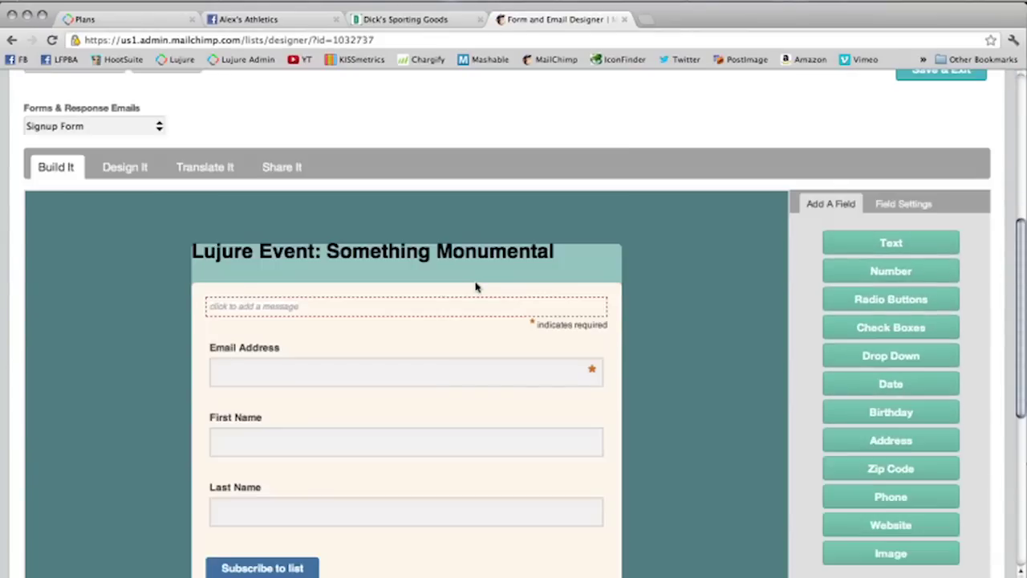
scroll(476, 287, up, 2)
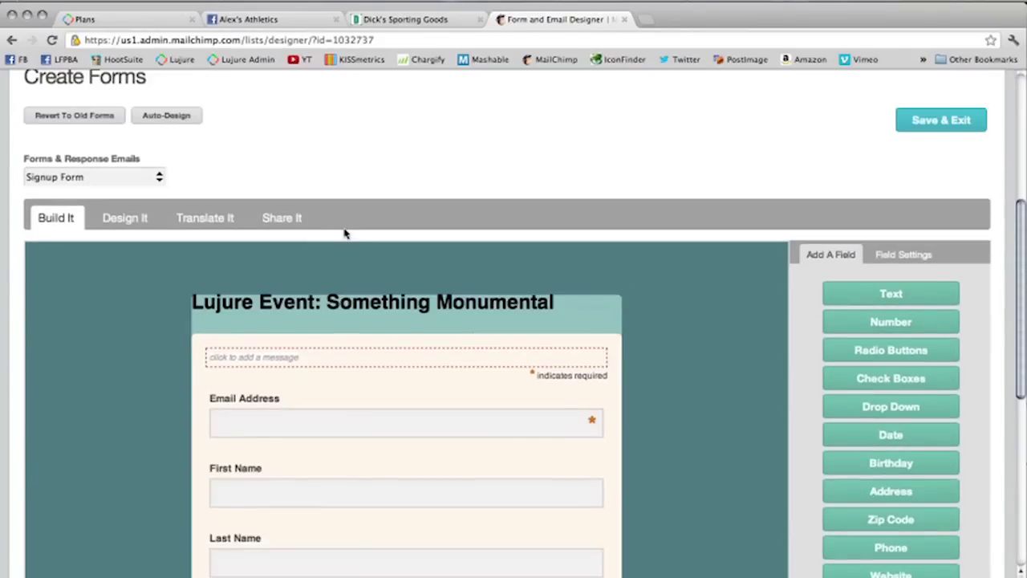
click(297, 217)
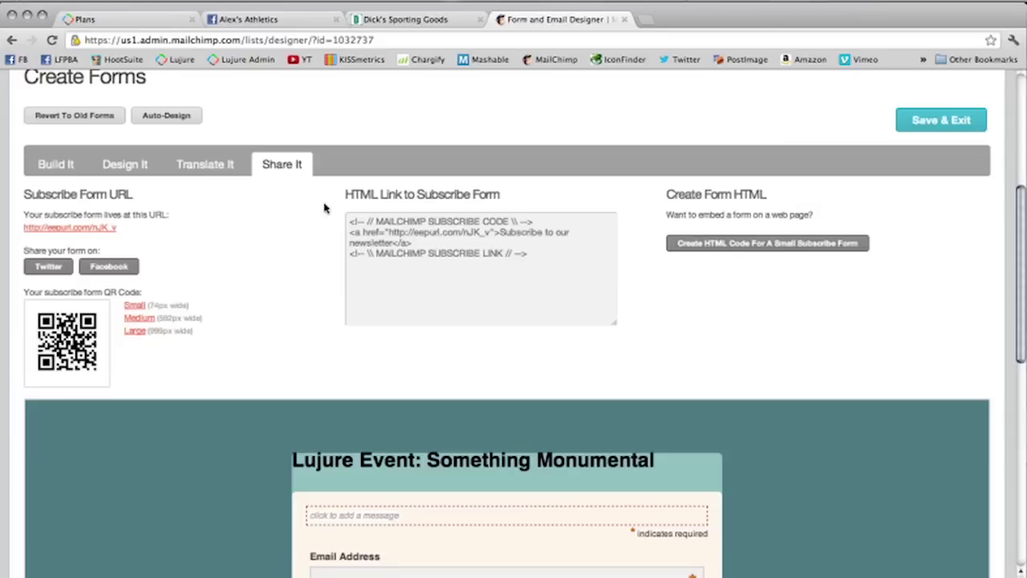
right_click(40, 229)
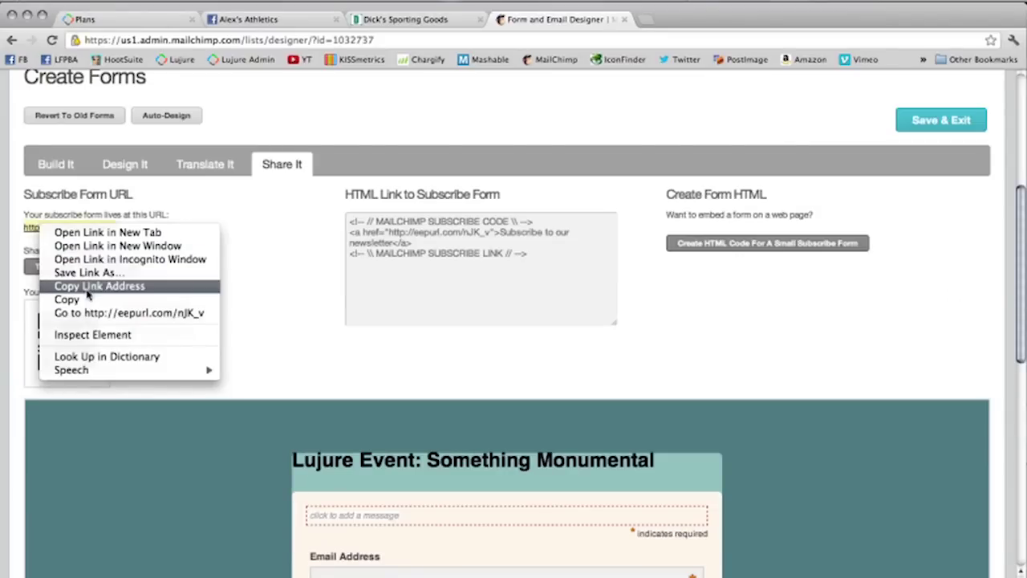
click(88, 287)
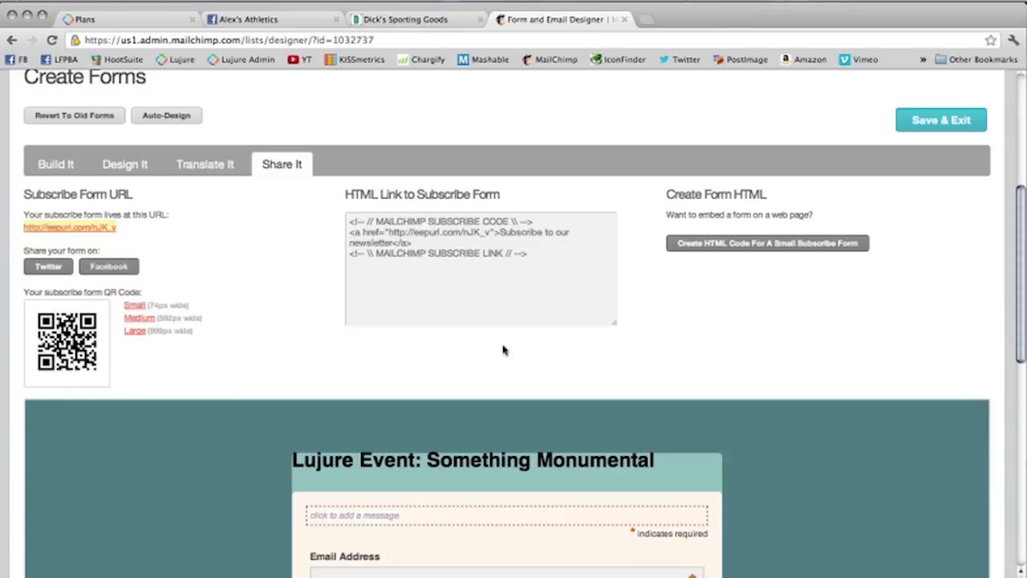
Step: Generate the form's HTML embed code, then return to the Lujure Plans page
click(766, 244)
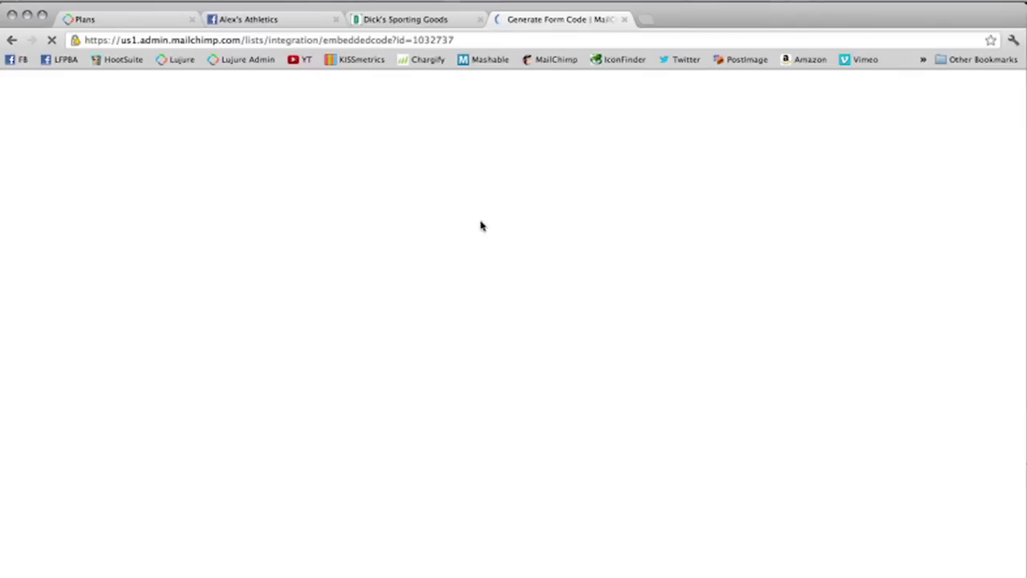
mouse_move(337, 240)
scroll(357, 299, down, 10)
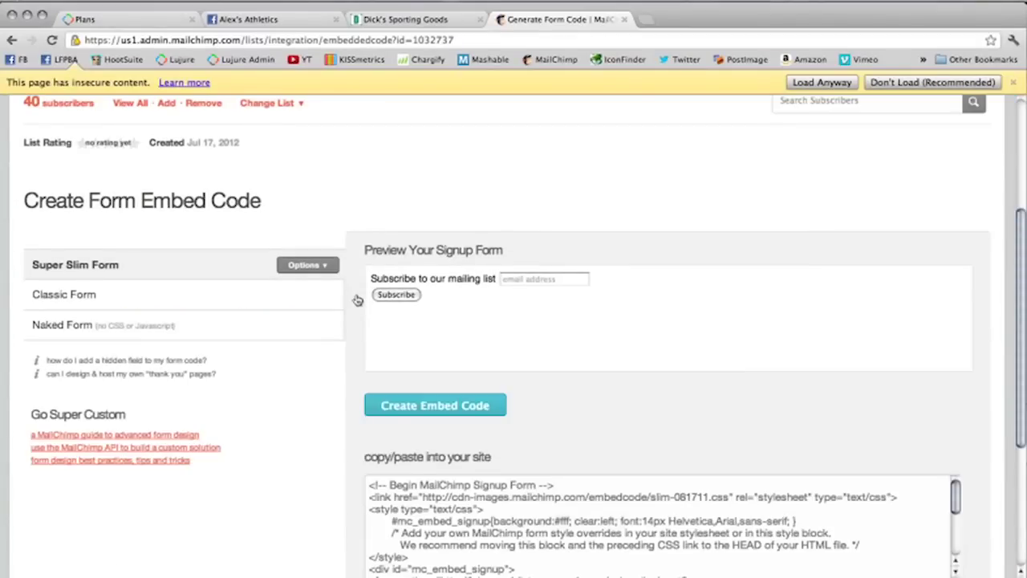
click(128, 20)
scroll(588, 204, up, 3)
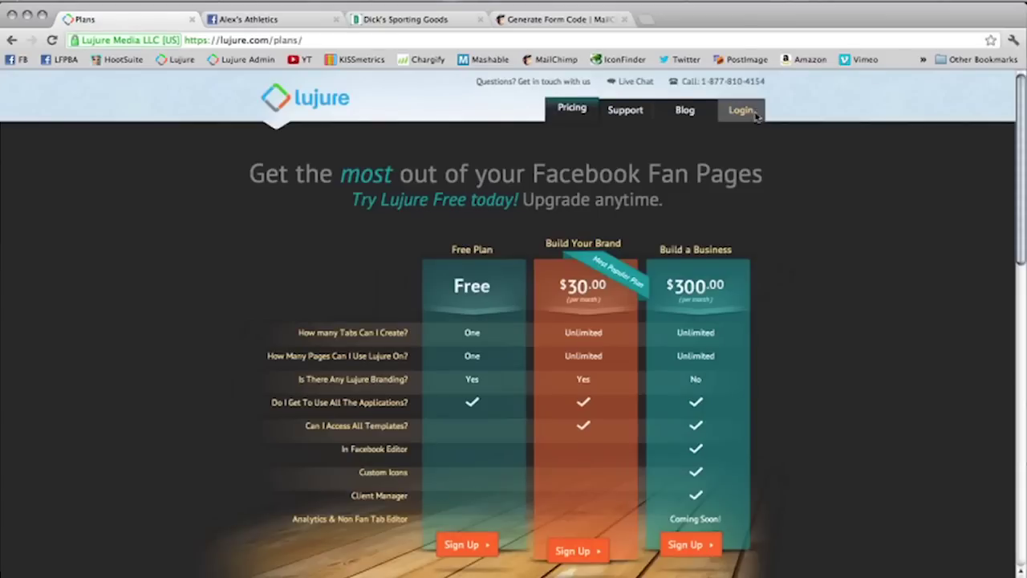
Step: Sign in to Lujure with the account e-mail and password
click(740, 110)
click(703, 213)
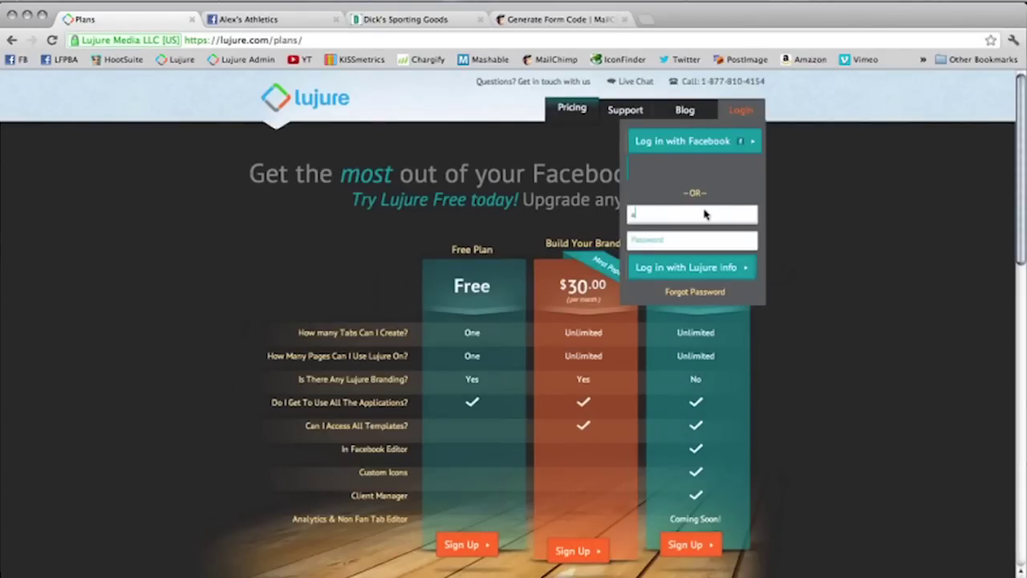
key(Tab)
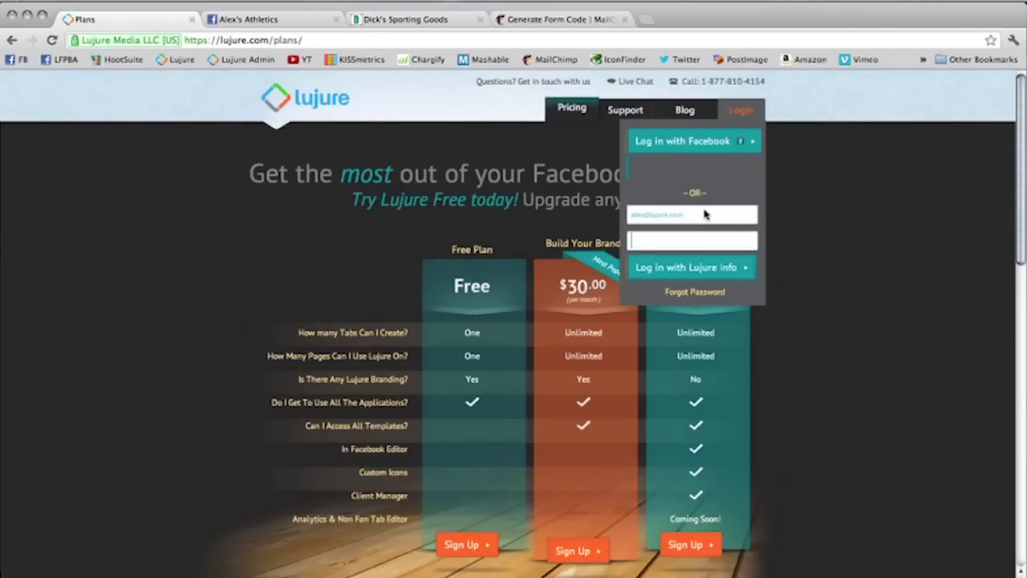
text(•••••••••)
key(Return)
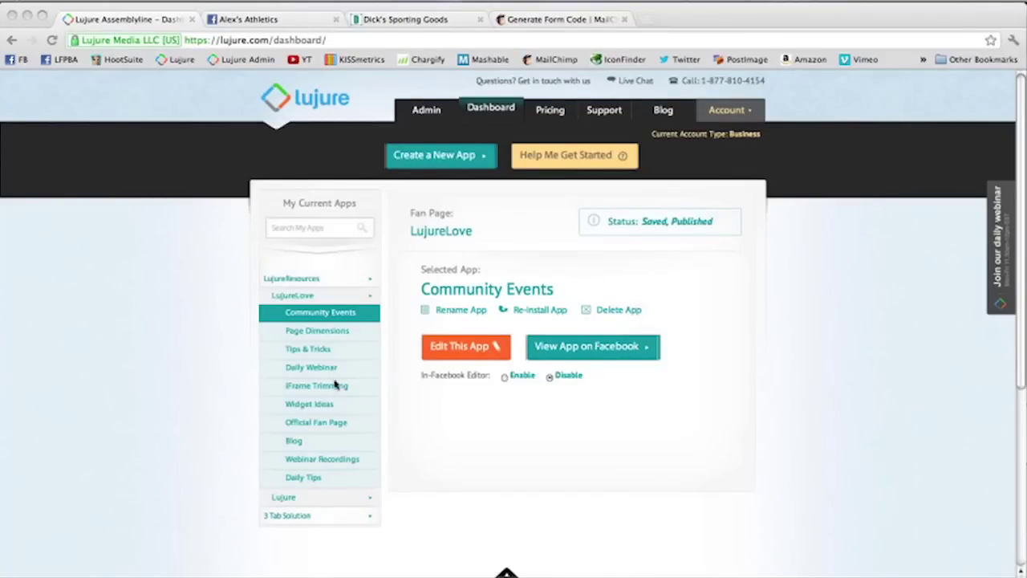
Step: Select the Shop Now2 app under Abbyz Bad Dawgz and open it in the editor
click(320, 514)
click(309, 318)
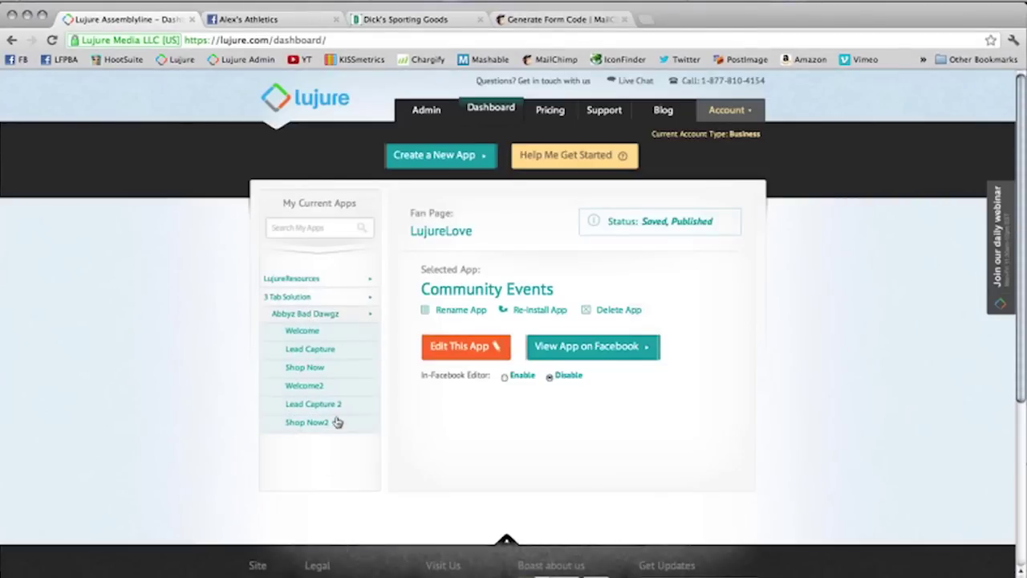
click(337, 422)
click(466, 347)
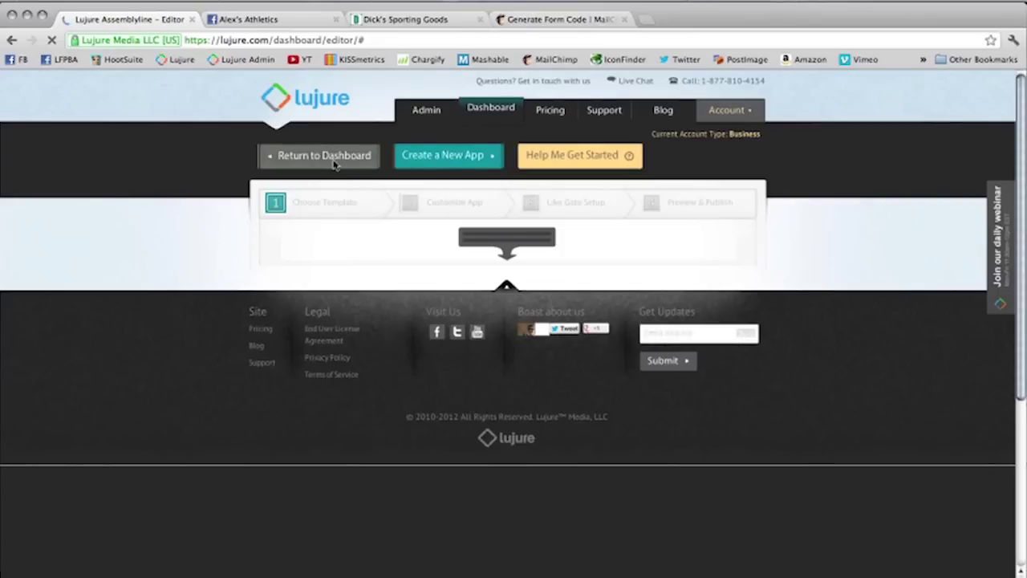
Step: Review the signup form's style options on the MailChimp embed code page
scroll(331, 184, down, 5)
click(531, 19)
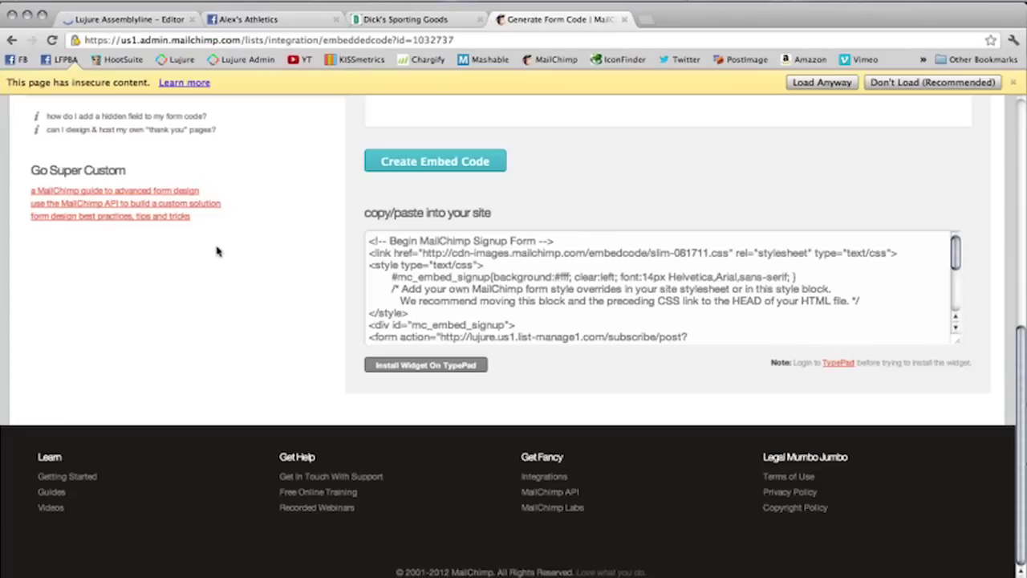
scroll(339, 286, up, 5)
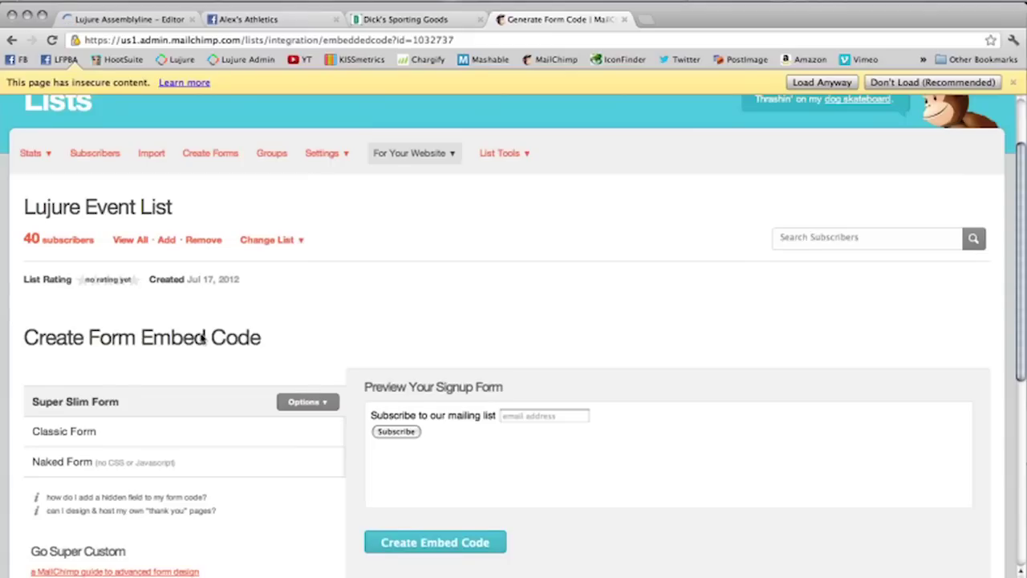
scroll(471, 321, down, 2)
click(336, 297)
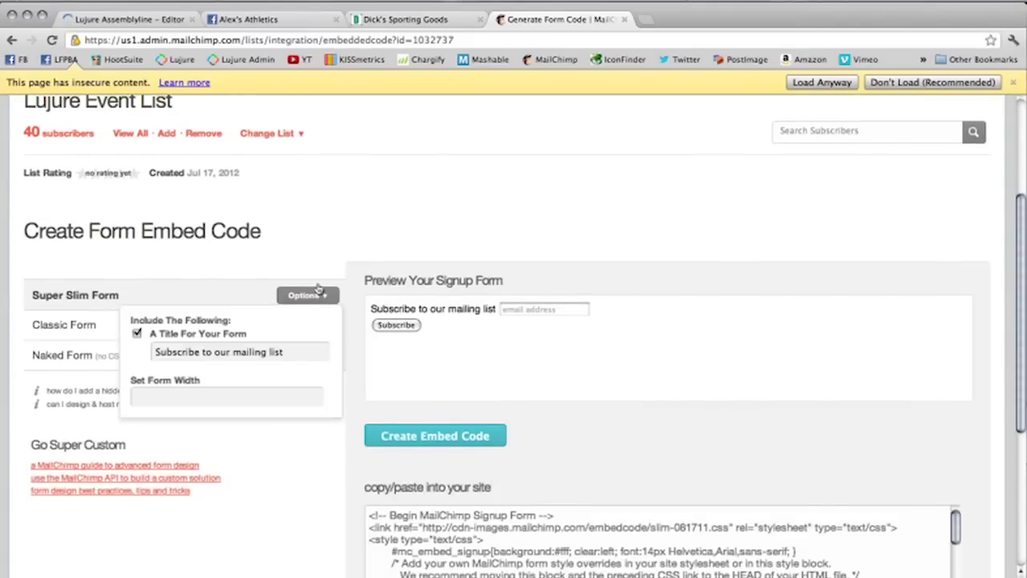
Step: Load the pasted signup form link in a new tab, then return to the Lujure dashboard
click(646, 21)
key(super+v)
key(Return)
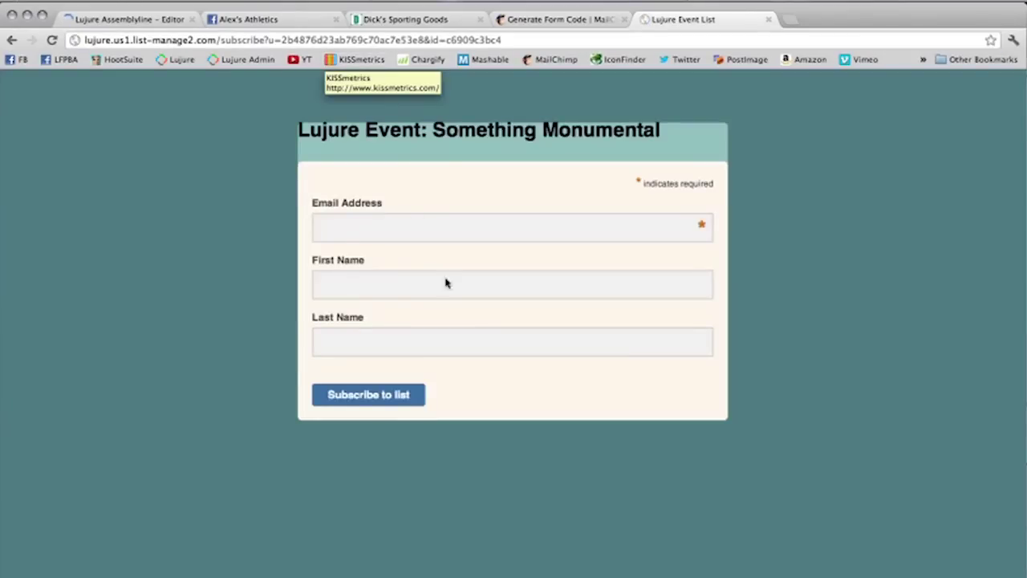
click(143, 20)
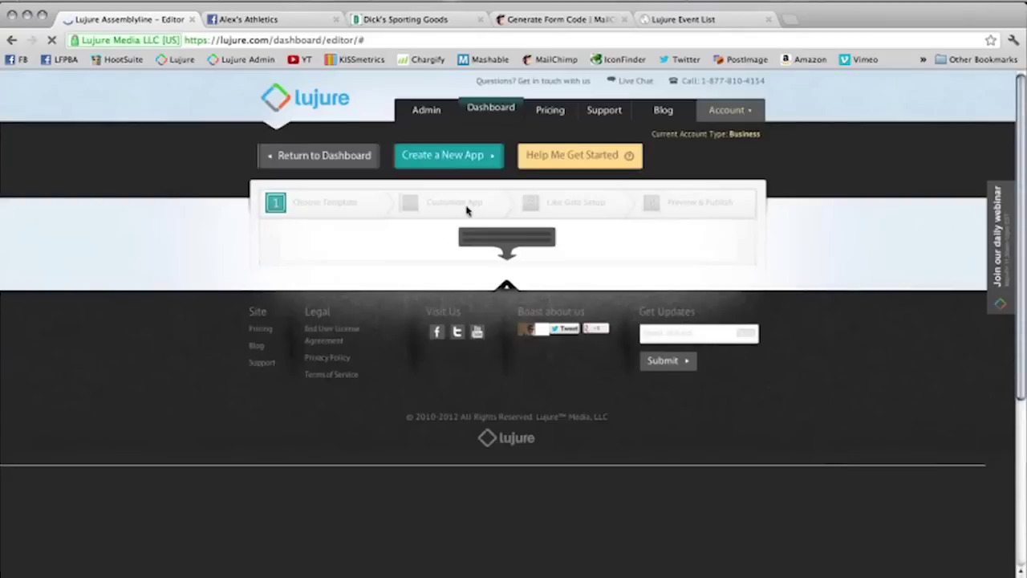
click(323, 166)
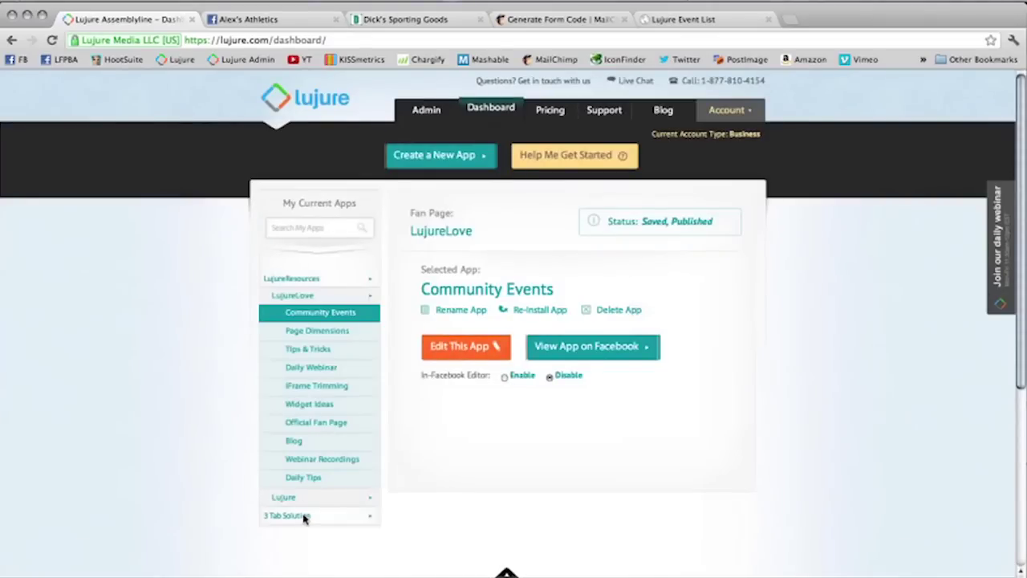
Step: Open the Lead Capture app under 3 Tab Solution > Abbyz Bad Dawgz for editing
click(306, 516)
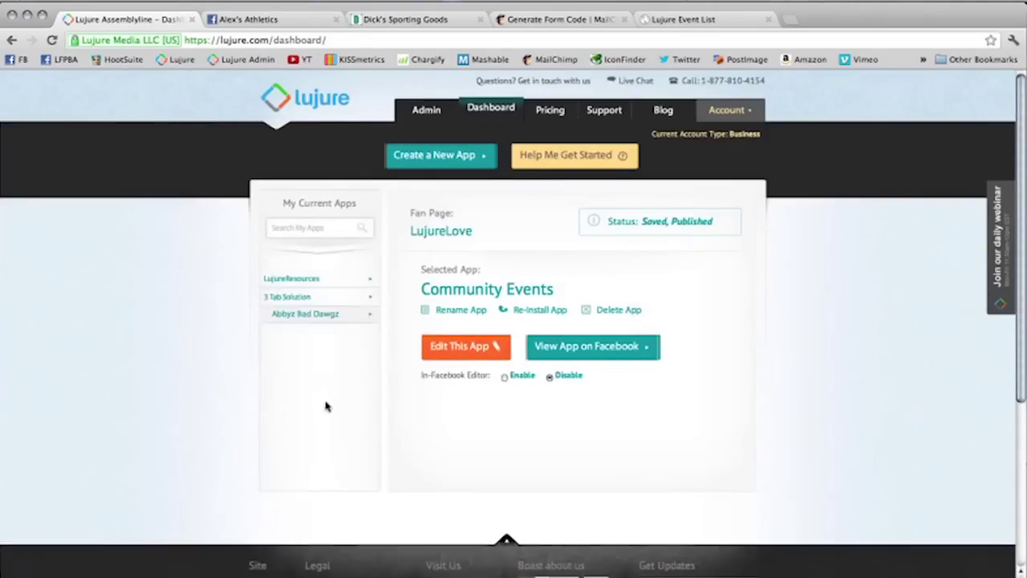
click(328, 318)
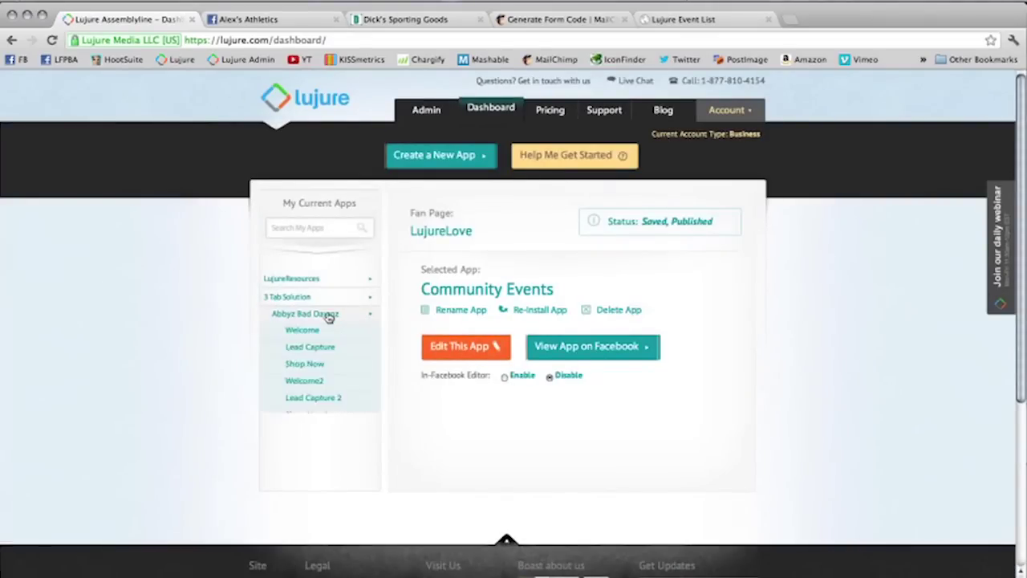
click(321, 347)
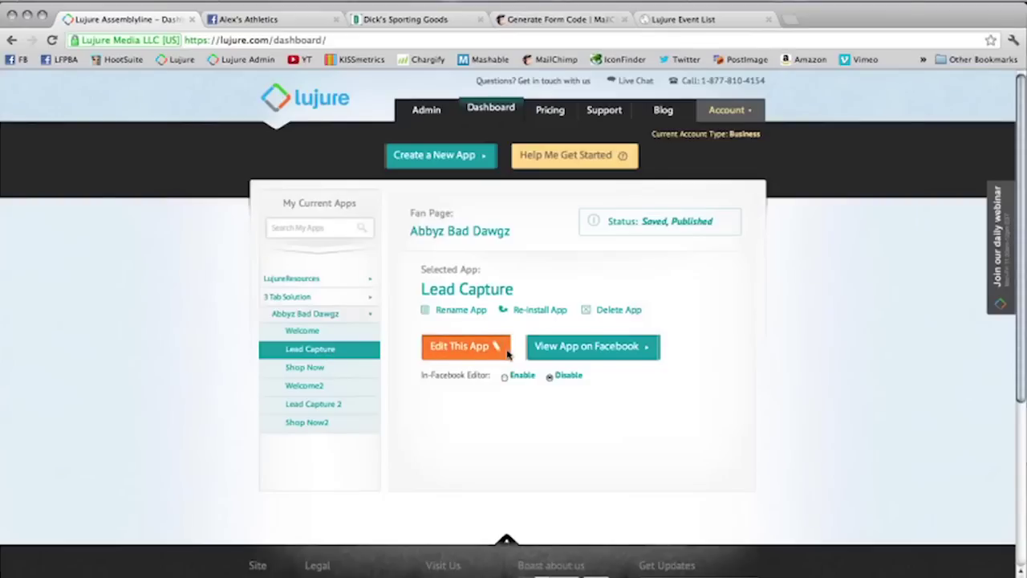
click(482, 346)
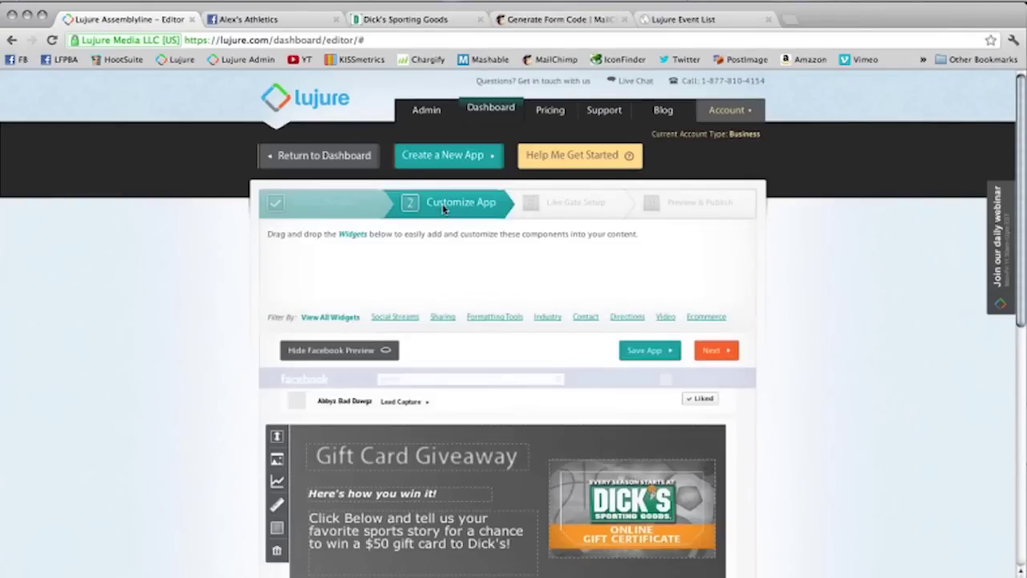
Step: Nudge the Hurry! text up, delete the 'Enter here to win!' button, and drop in an HTML widget
scroll(633, 425, down, 5)
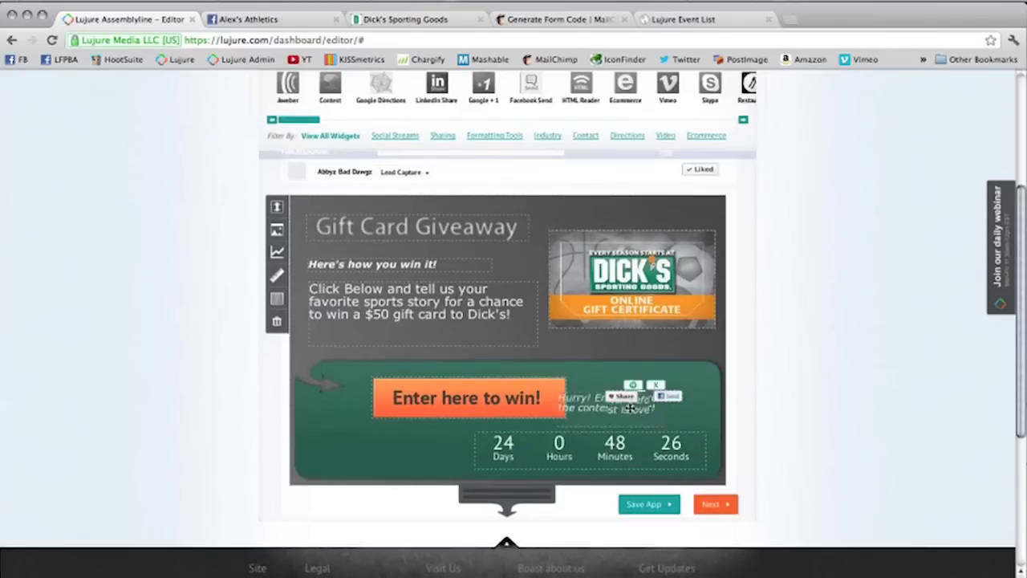
drag(634, 425, 635, 419)
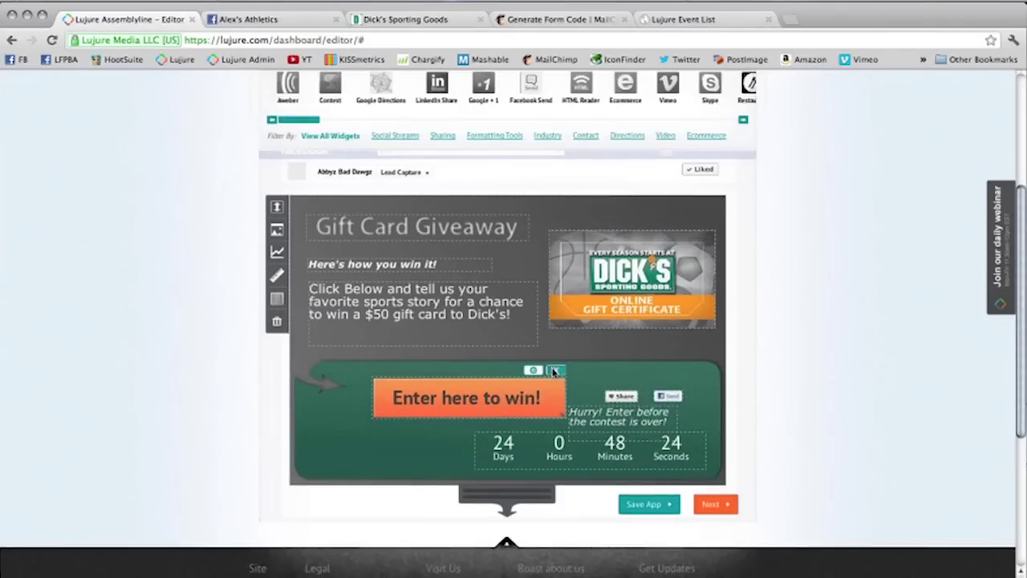
click(554, 370)
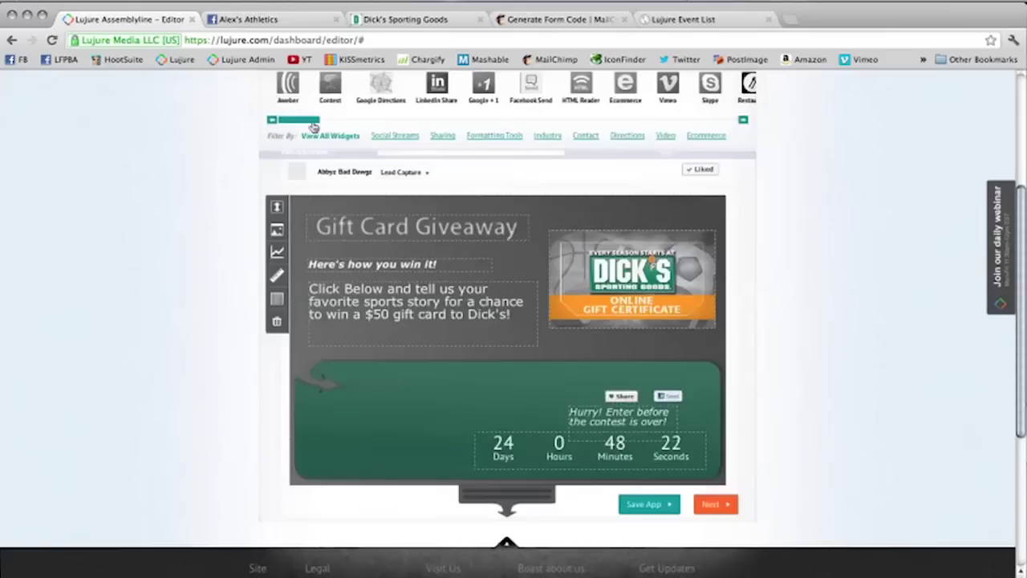
drag(288, 120, 385, 457)
key(super+4)
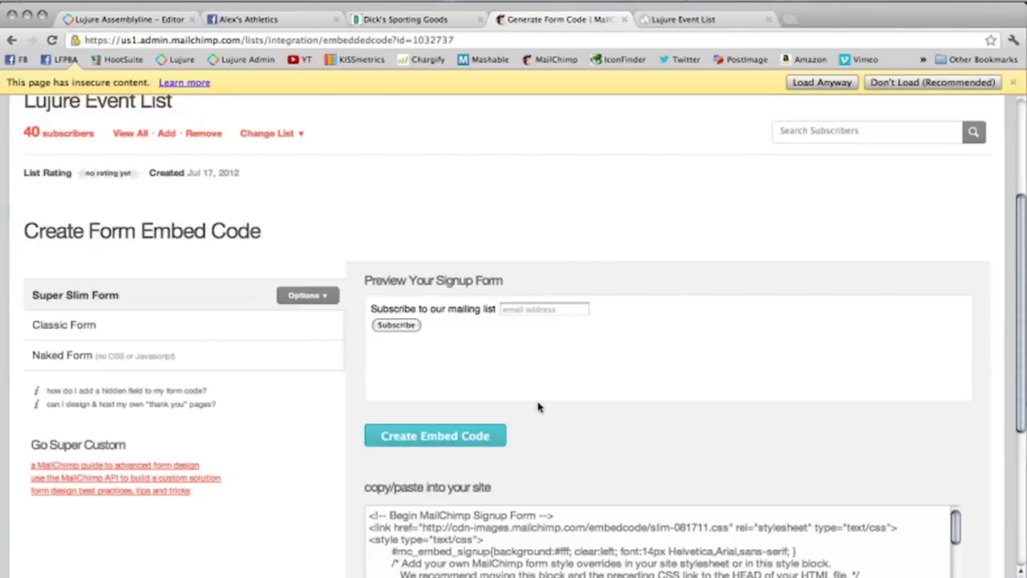
Step: Paste the MailChimp embed code into the HTML widget, apply it, and widen the subscribe form
scroll(538, 406, down, 3)
click(440, 459)
key(super+c)
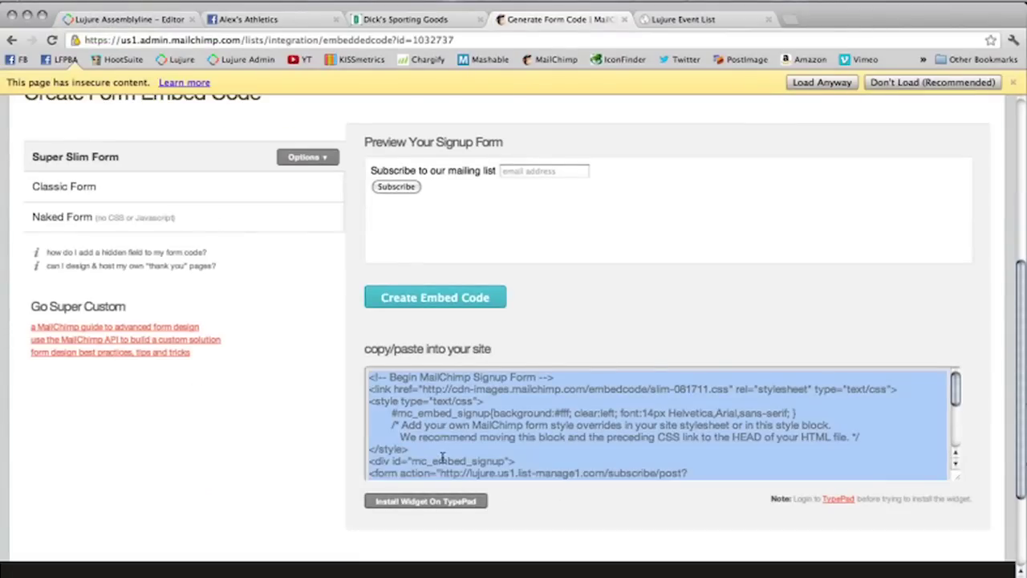
click(129, 20)
key(super+v)
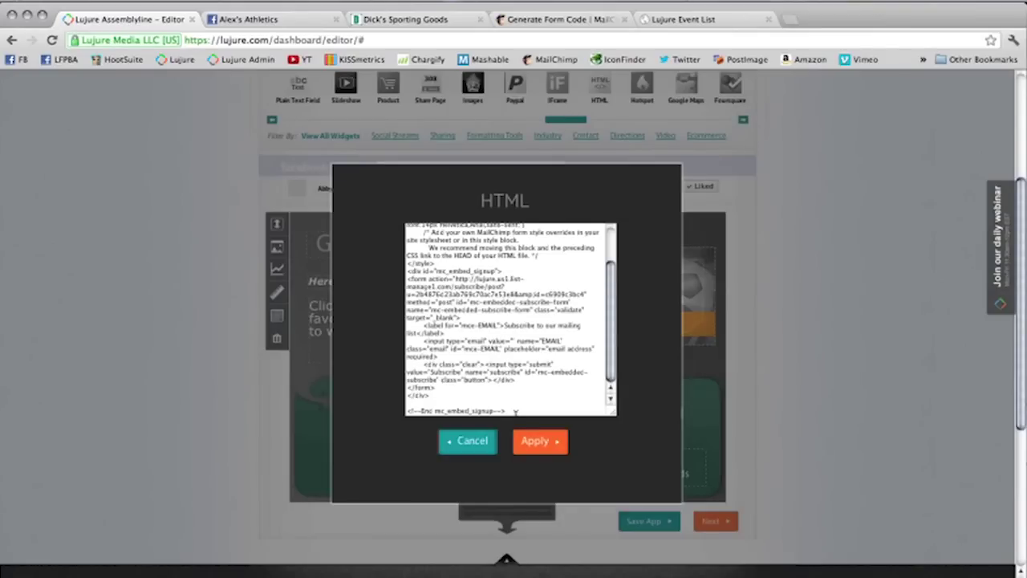
click(535, 442)
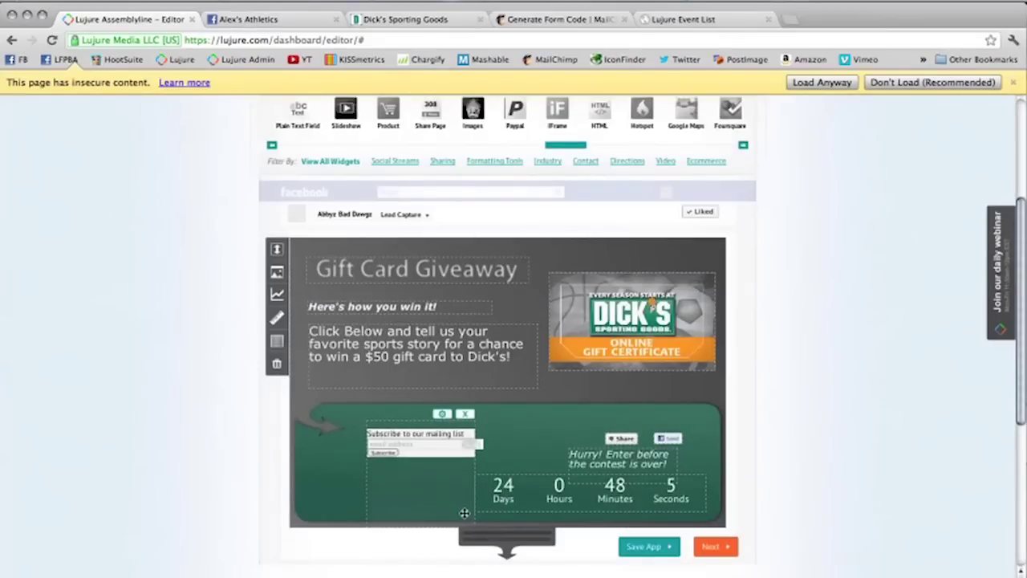
drag(479, 456, 505, 455)
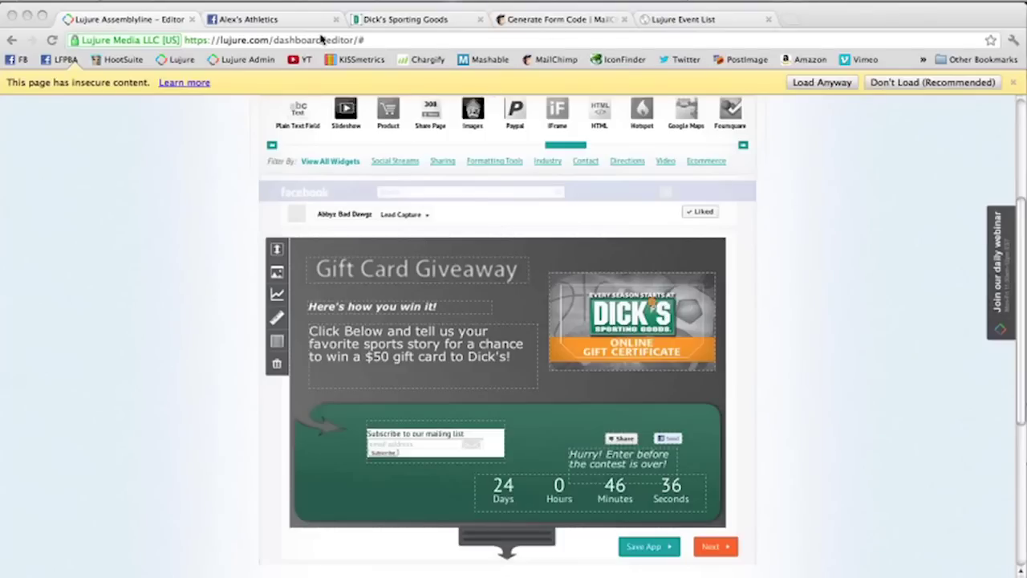
Step: Check the Facebook giveaway tab, open Lujure's Pricing page, and dismiss the insecure-content warning
click(265, 18)
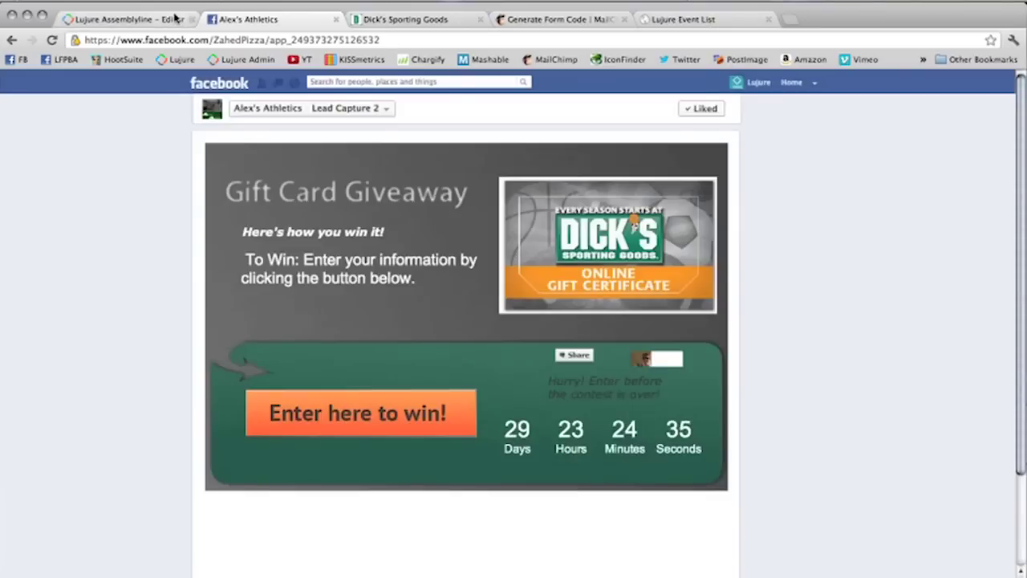
click(175, 18)
scroll(498, 201, up, 5)
click(552, 138)
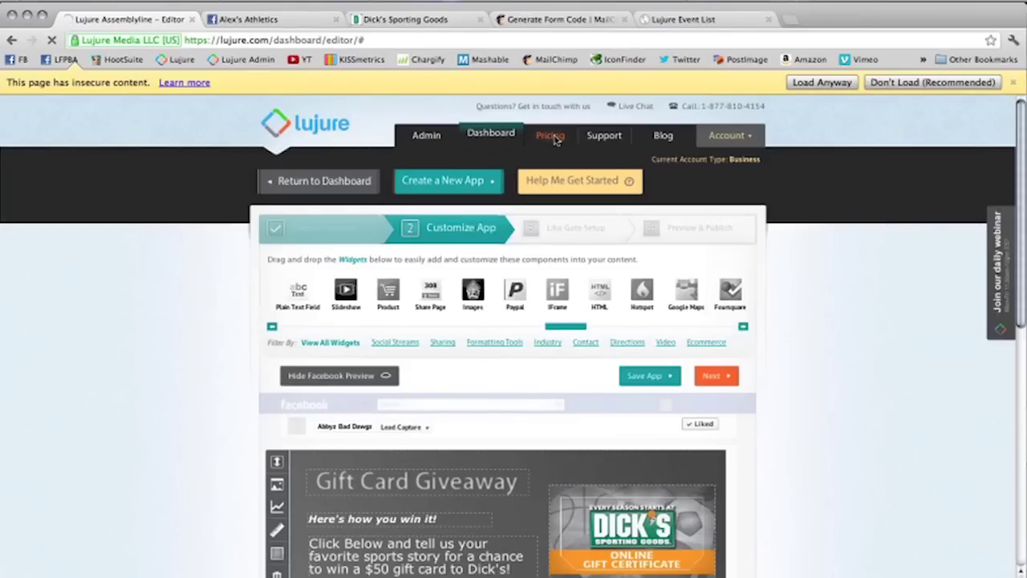
click(1014, 85)
click(708, 302)
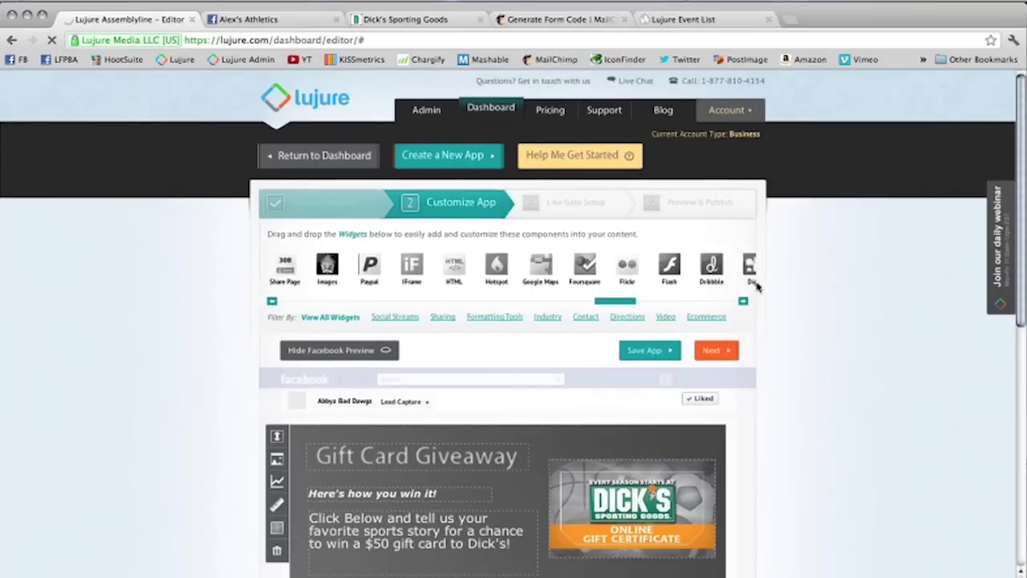